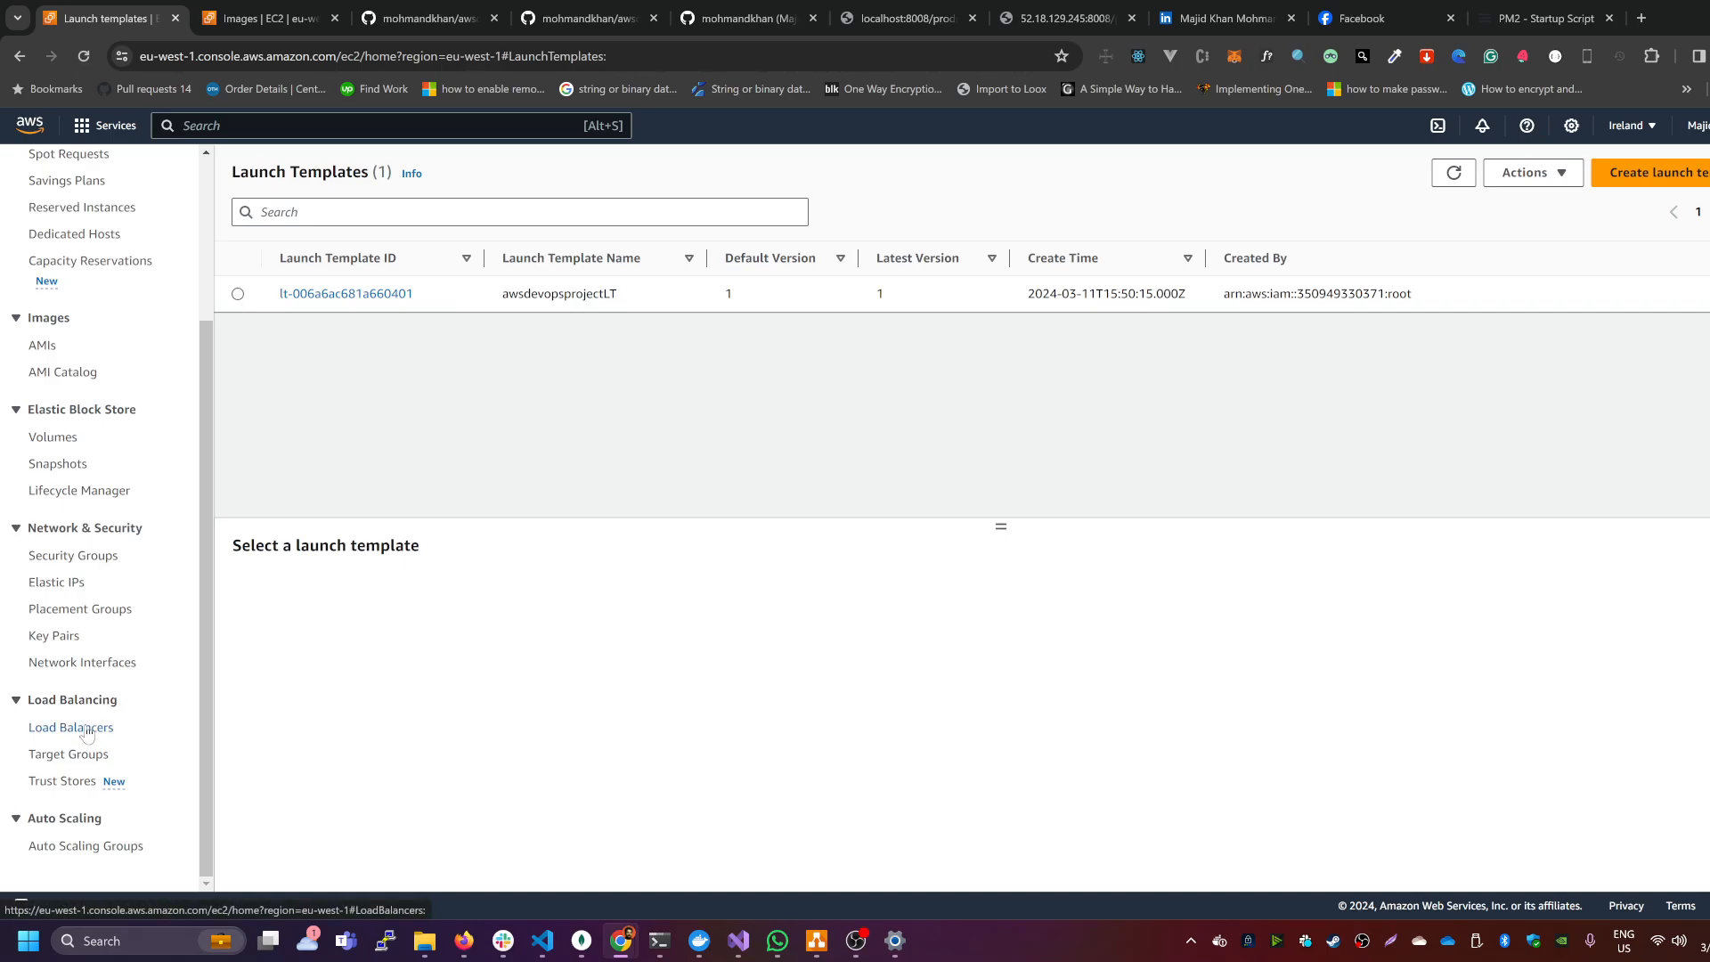
# Step: Open the list of EC2 load balancers and check the products API response served on port 8008
pyautogui.scroll(1, 210, 629)
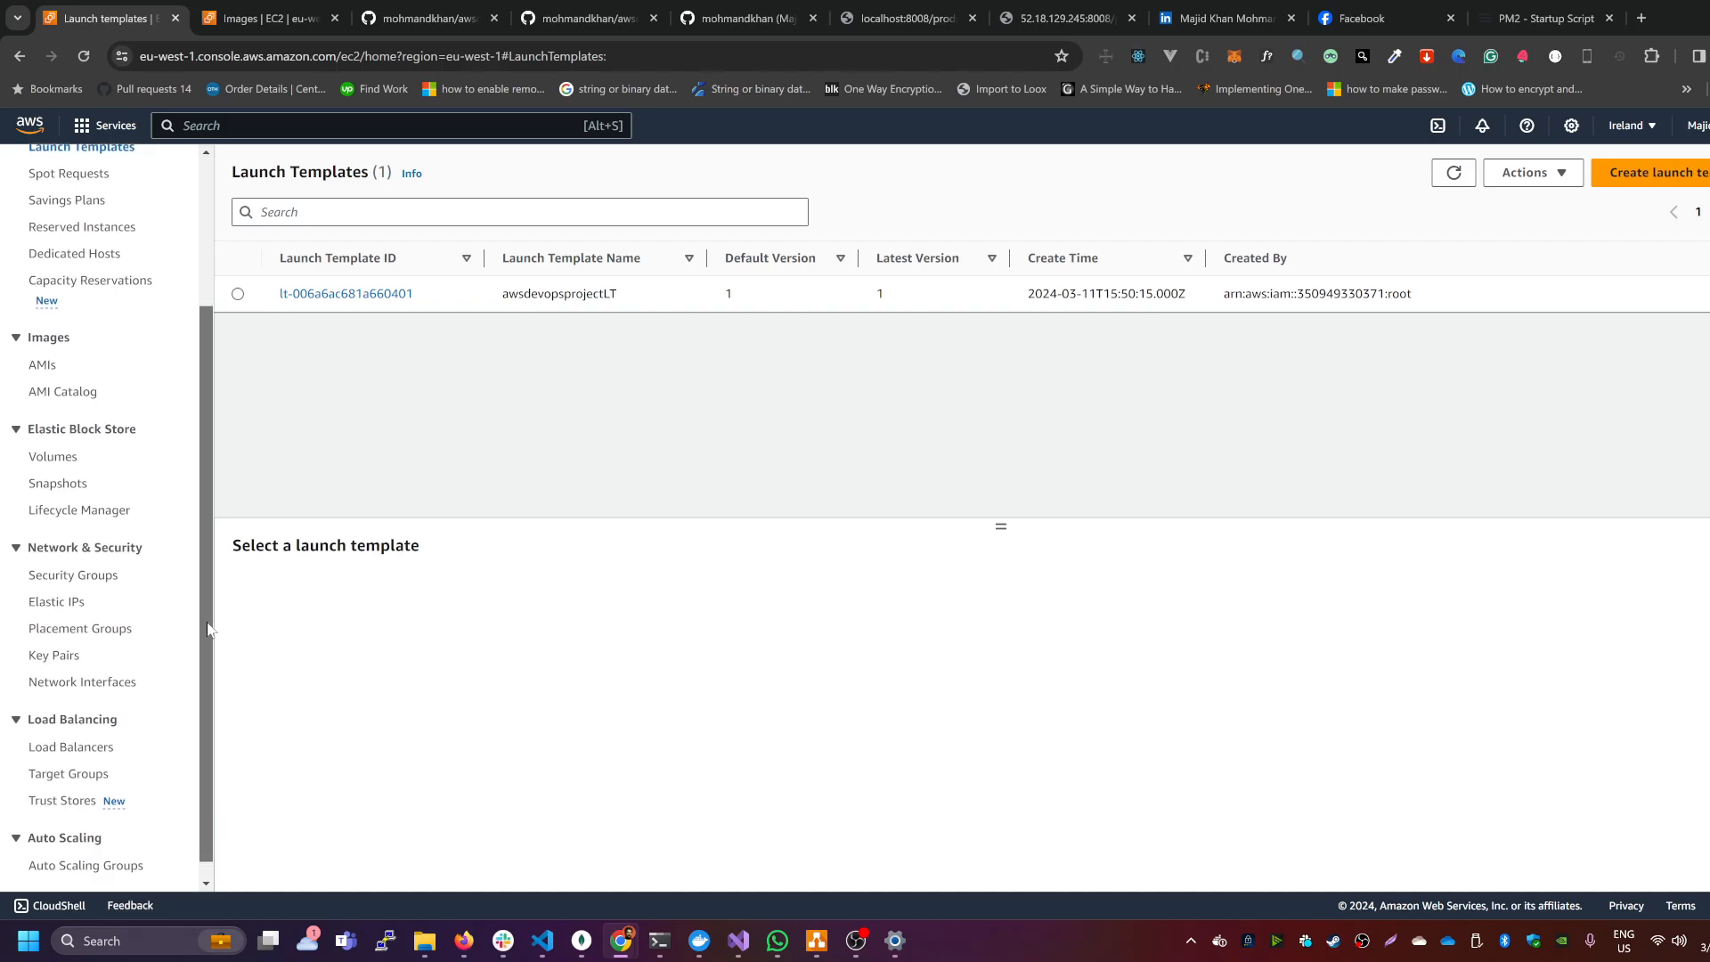
pyautogui.scroll(-1, 211, 630)
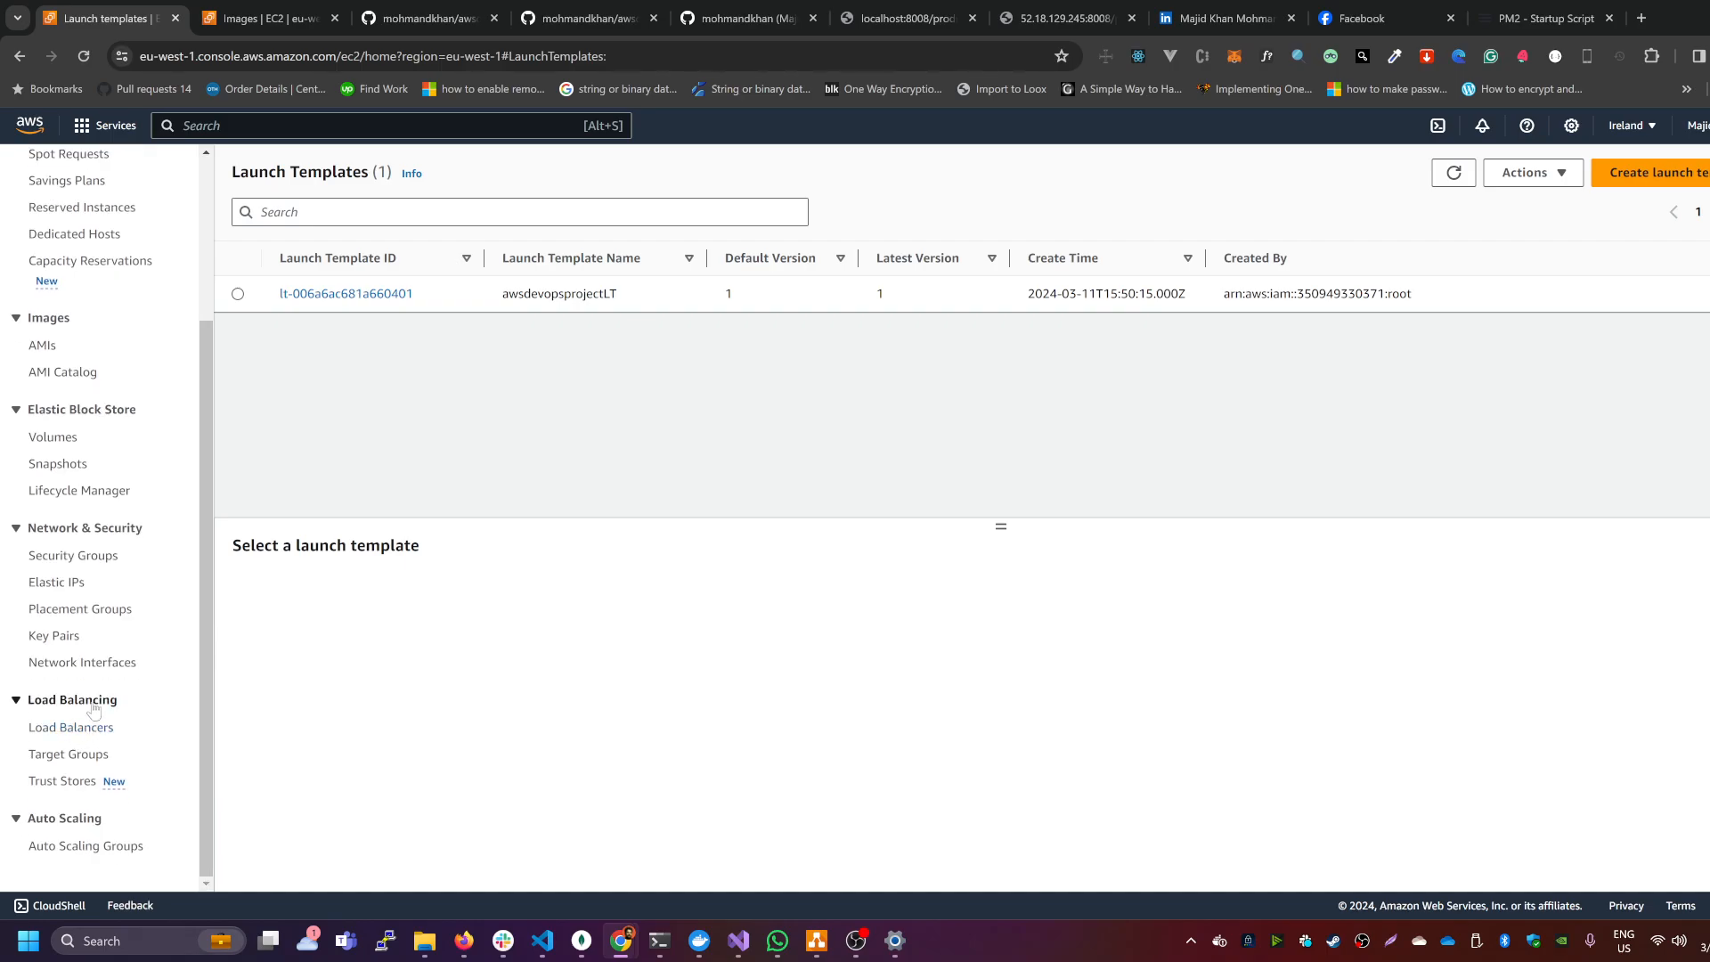
pyautogui.click(90, 727)
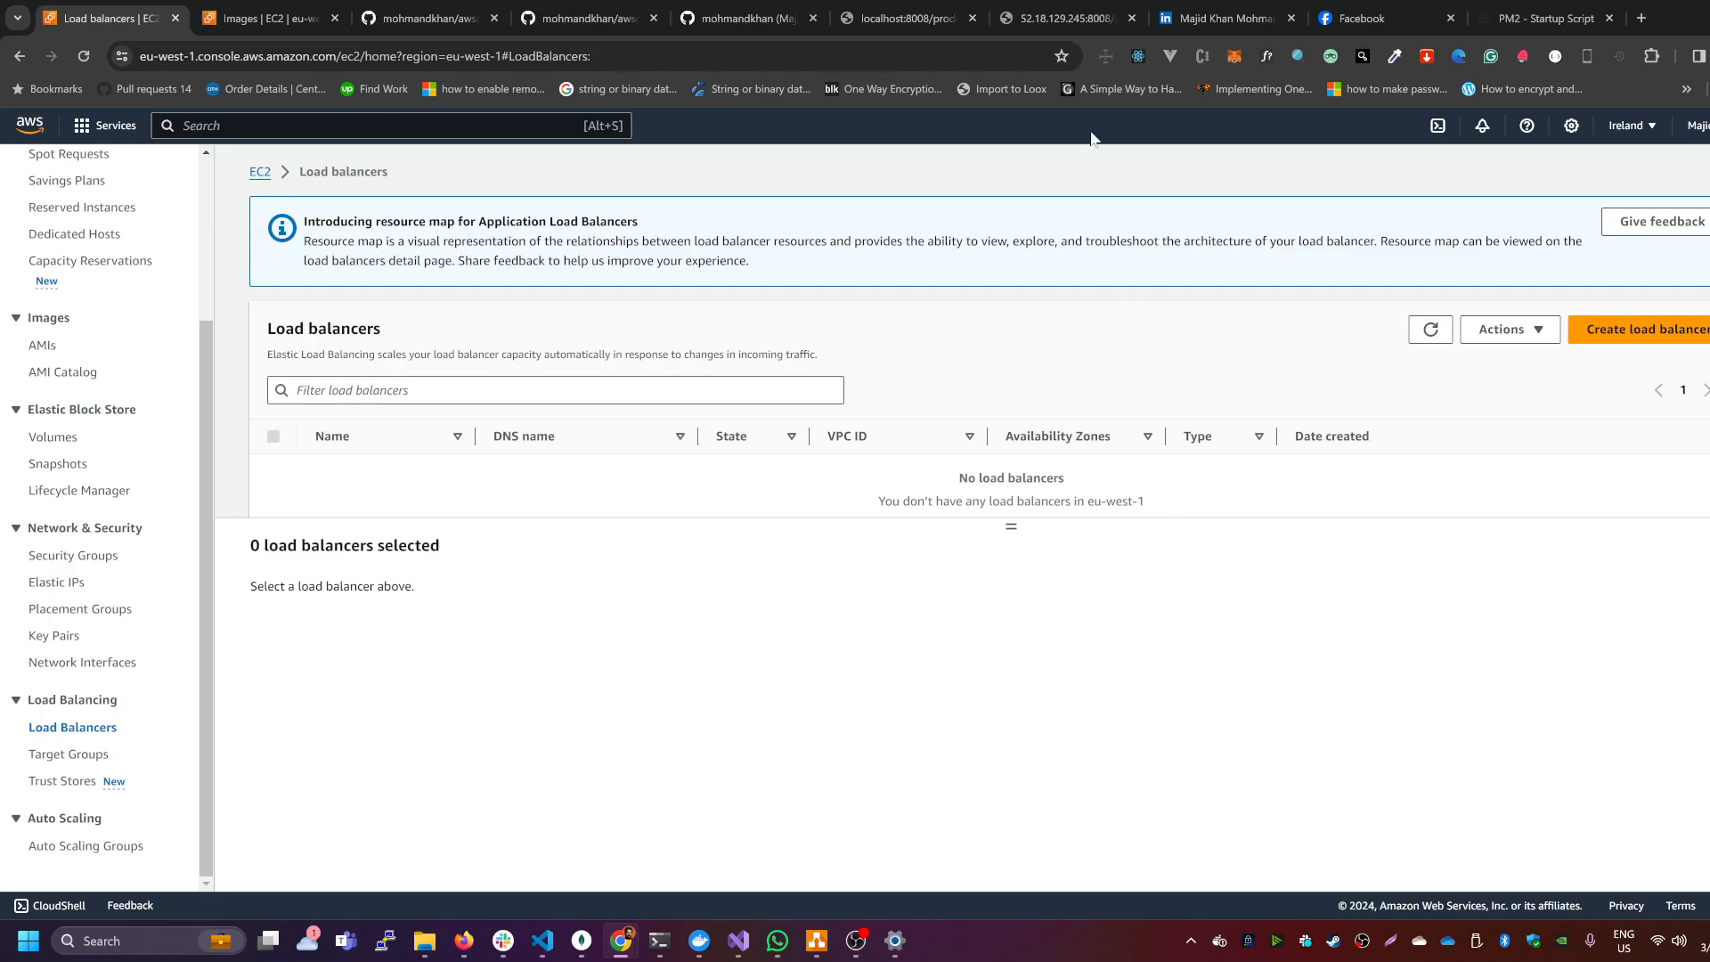
pyautogui.click(1064, 18)
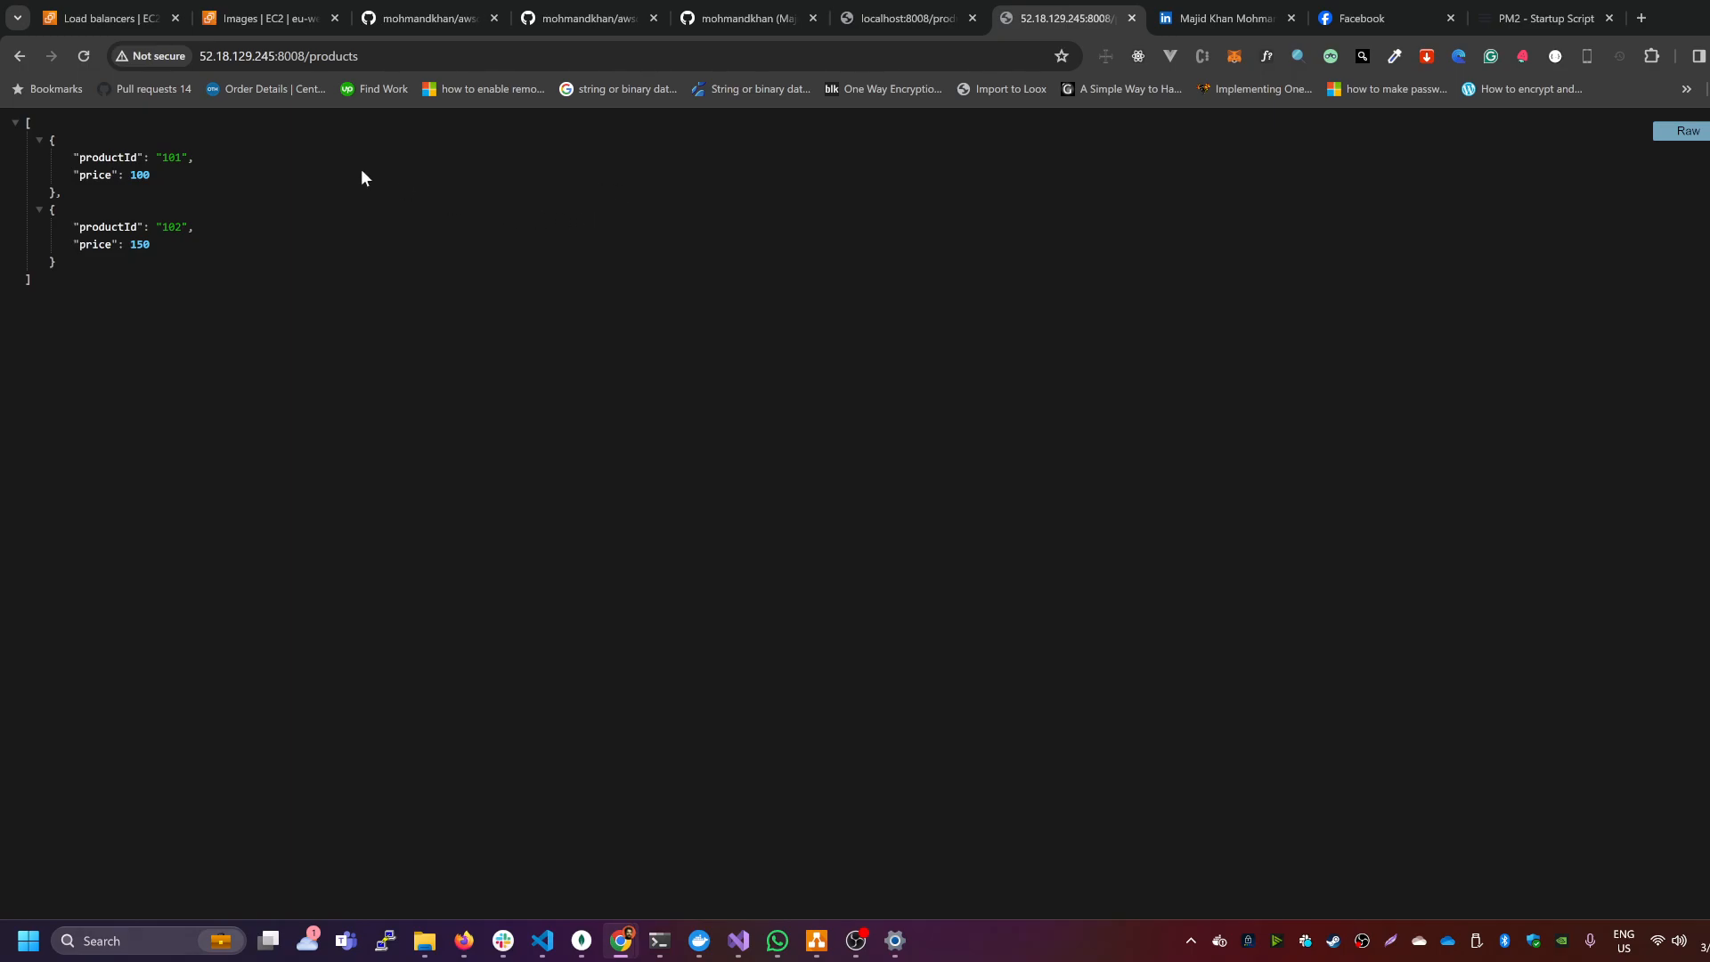
pyautogui.click(111, 18)
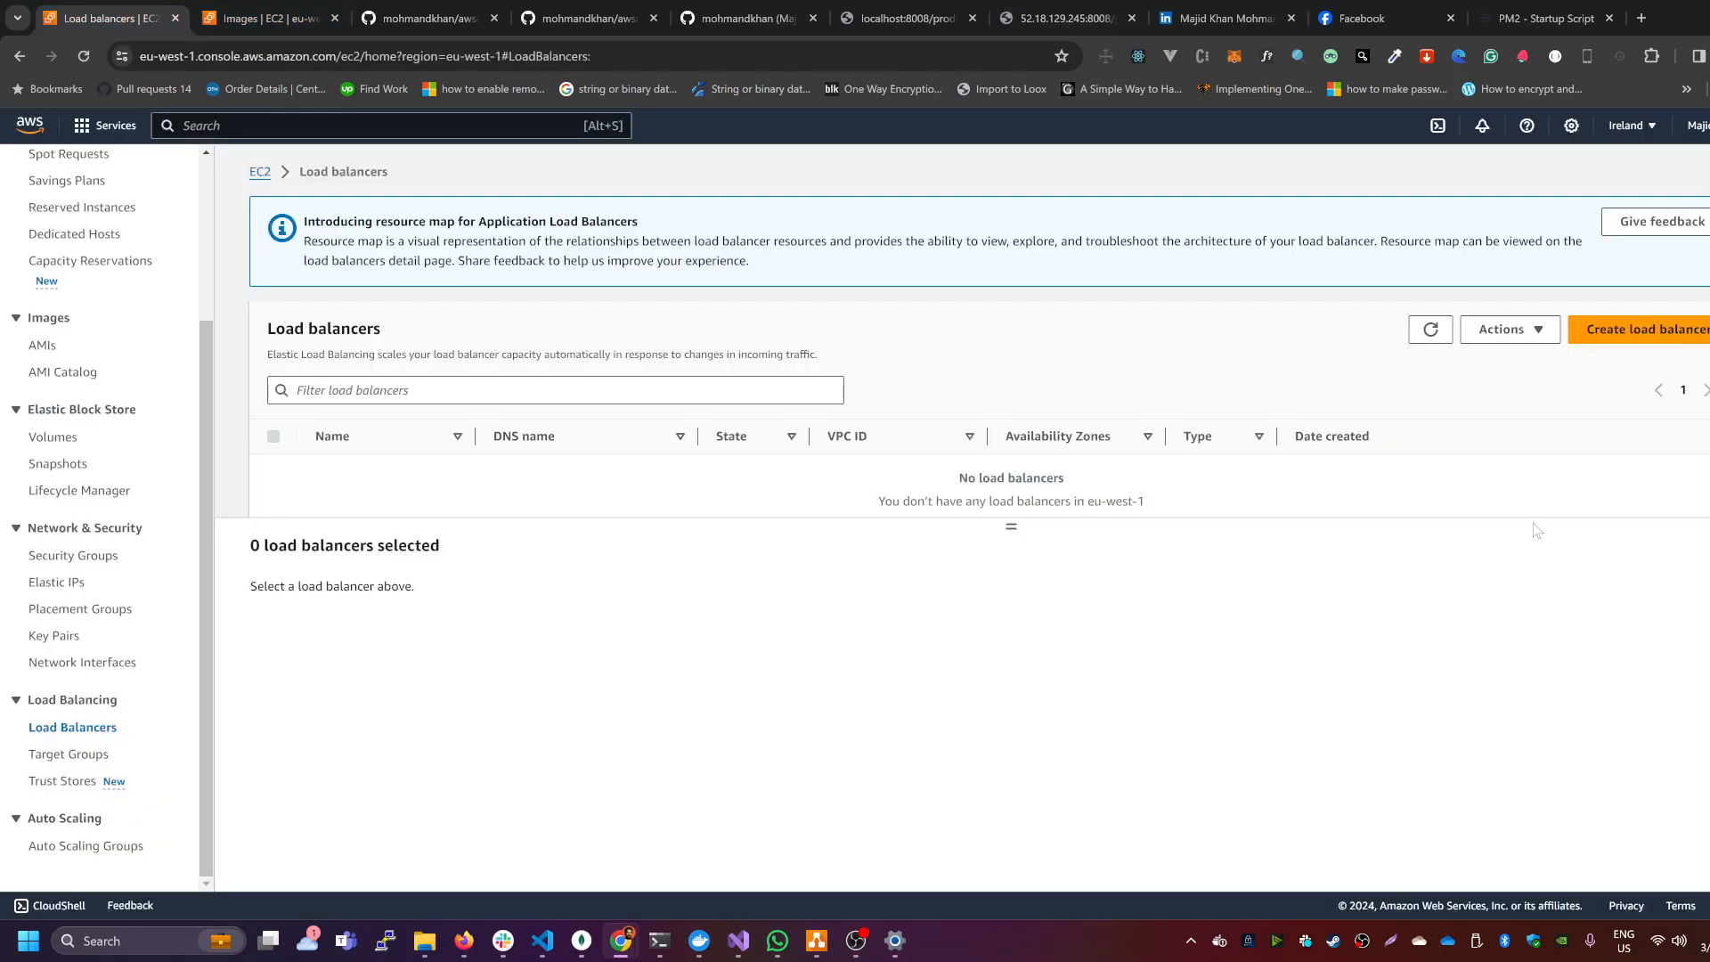
# Step: Compare the load balancer types and start creating an Application Load Balancer
pyautogui.click(1632, 339)
pyautogui.scroll(-3, 561, 525)
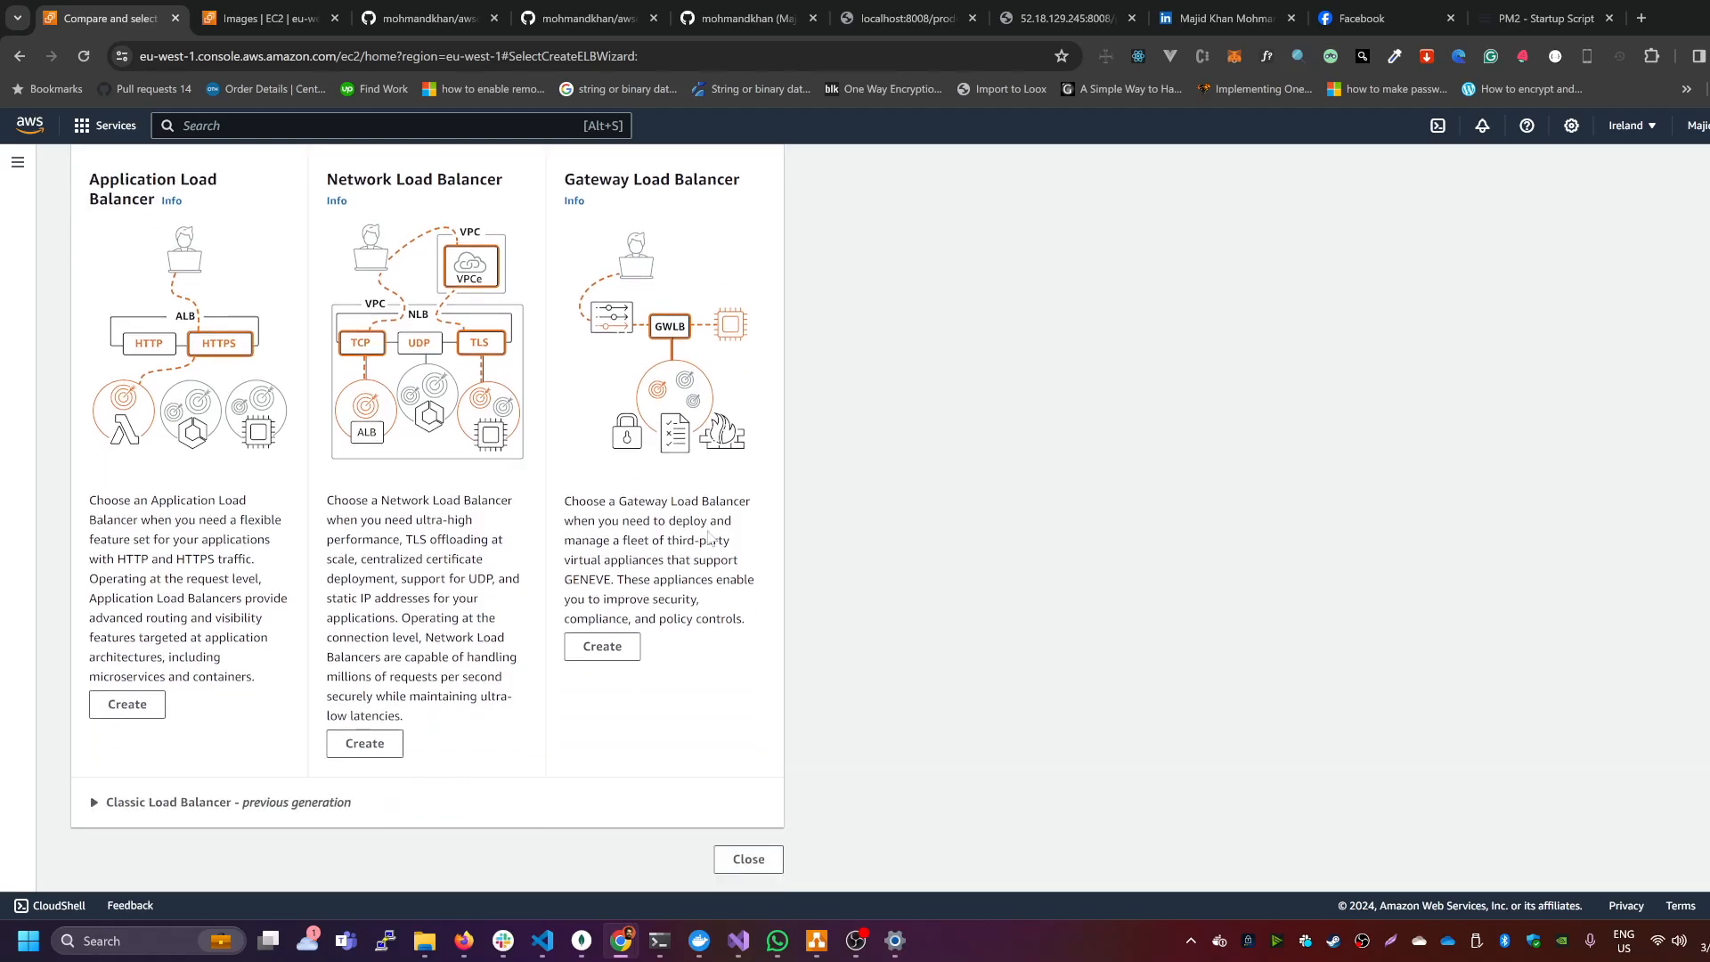
pyautogui.scroll(3, 709, 536)
pyautogui.scroll(-2, 708, 537)
pyautogui.scroll(1, 710, 537)
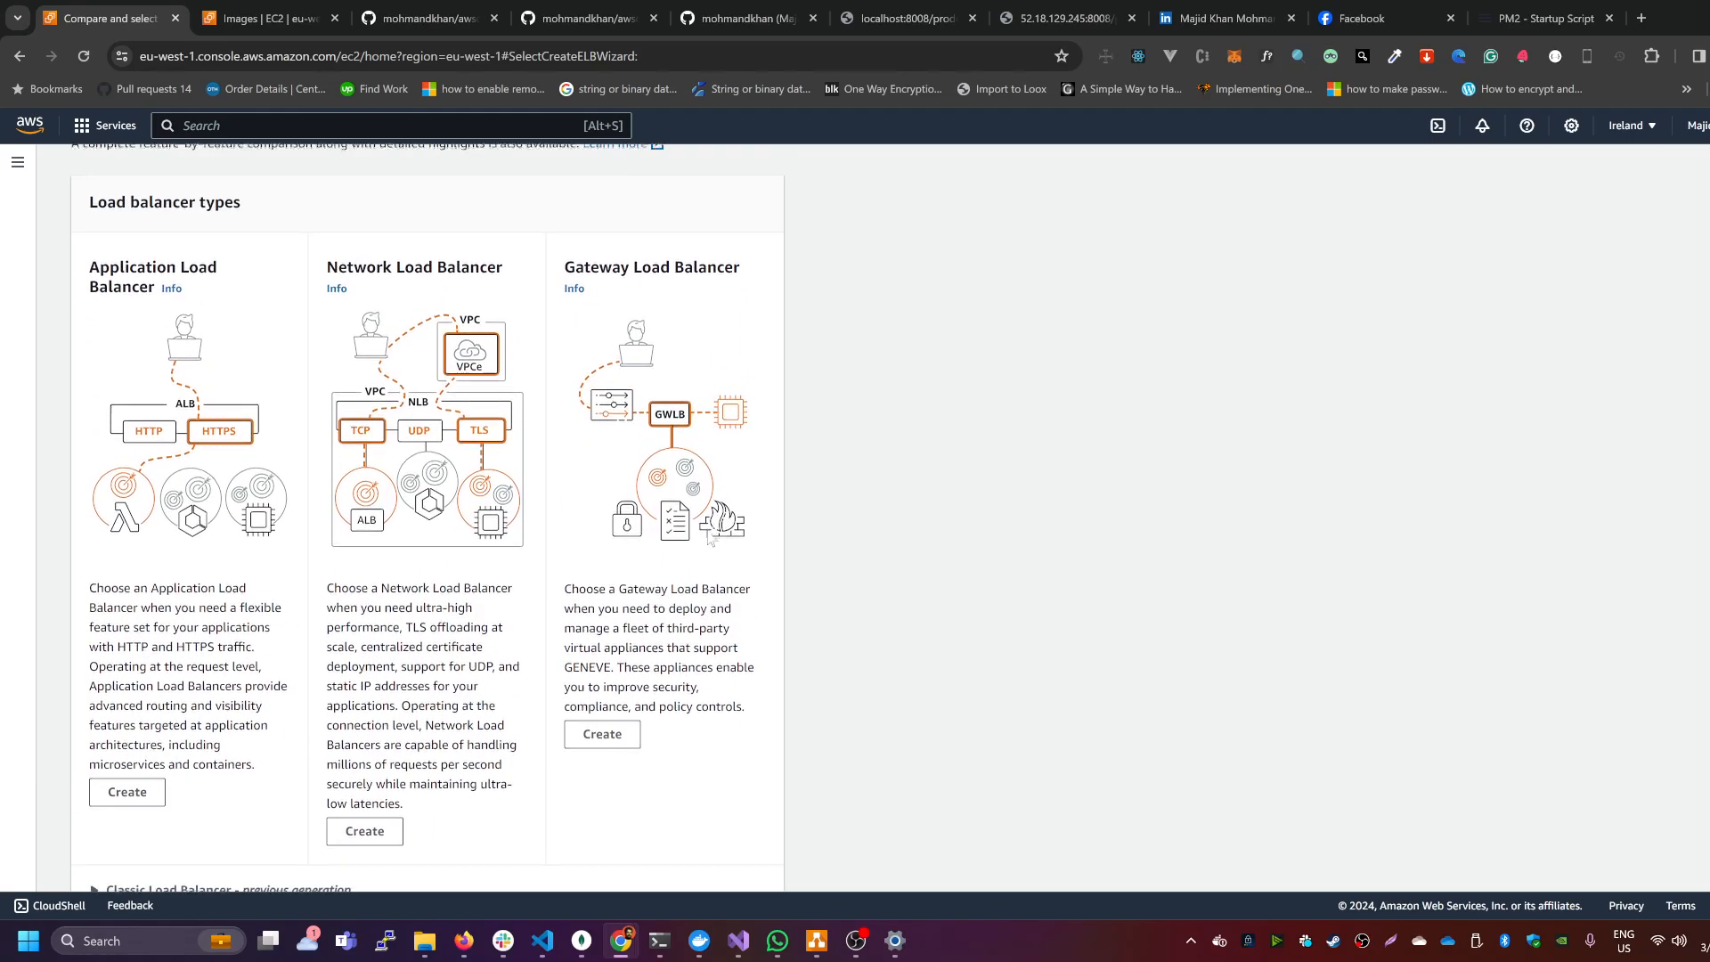
pyautogui.scroll(-1, 710, 537)
pyautogui.moveTo(88, 176); pyautogui.dragTo(215, 219)
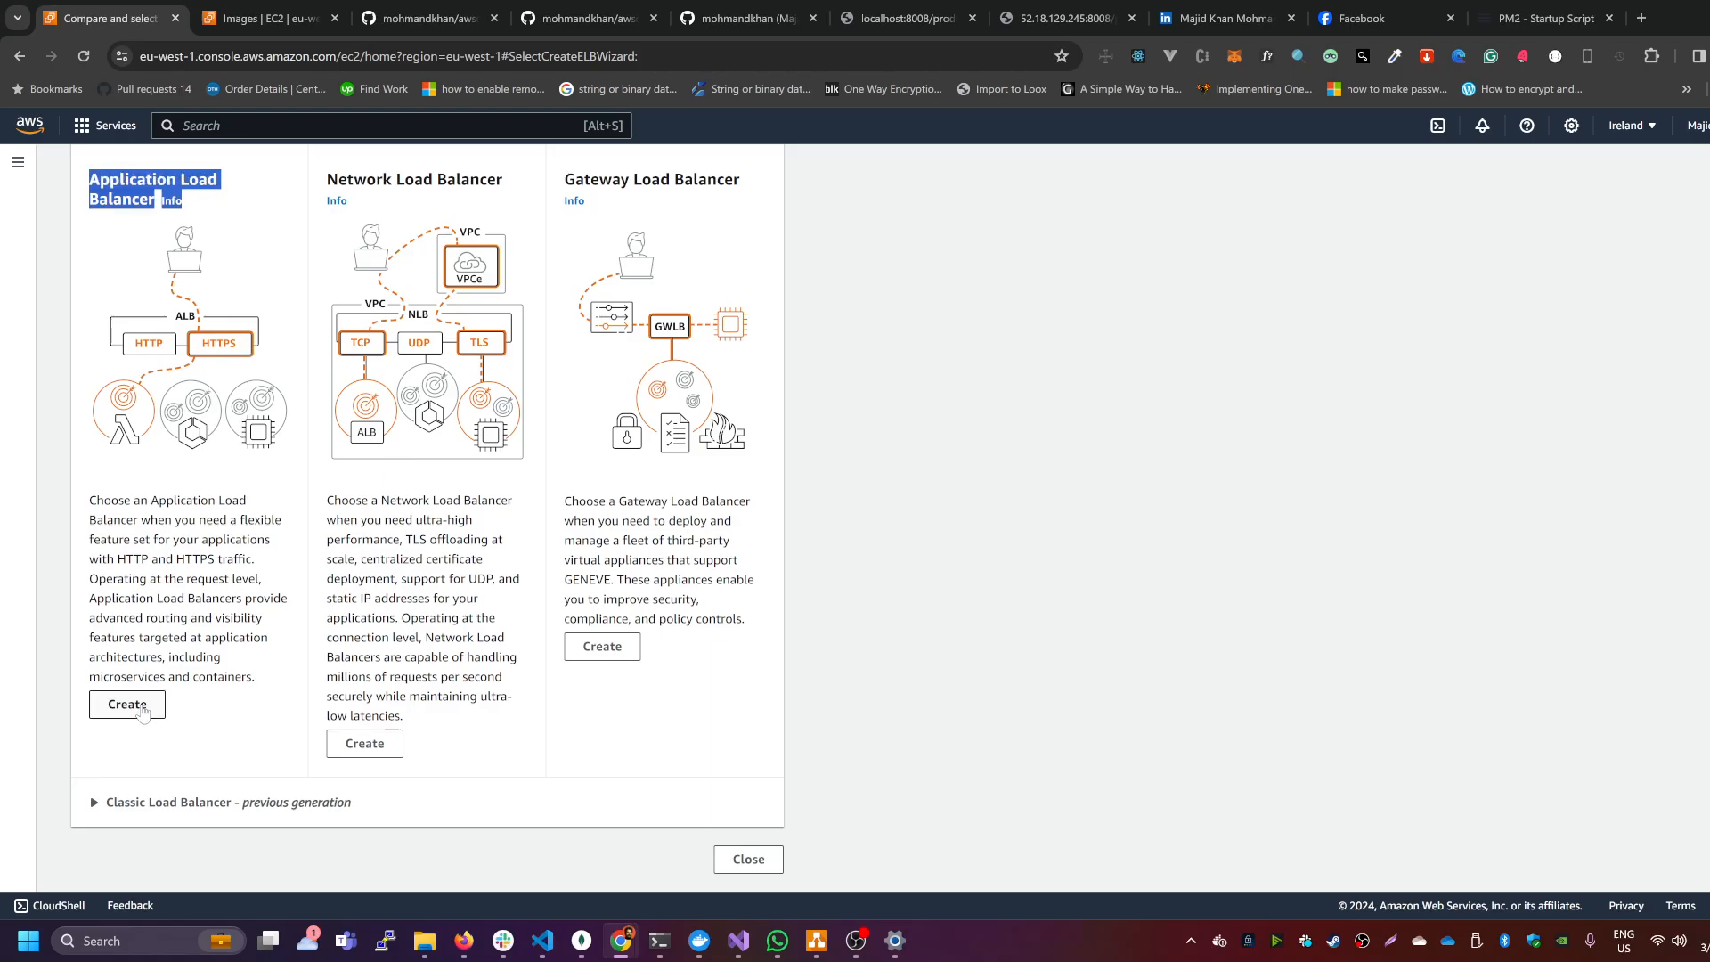
pyautogui.click(126, 704)
# Step: Name the load balancer awsdevopsprojectALB, keeping the internet-facing scheme
pyautogui.scroll(-2, 827, 584)
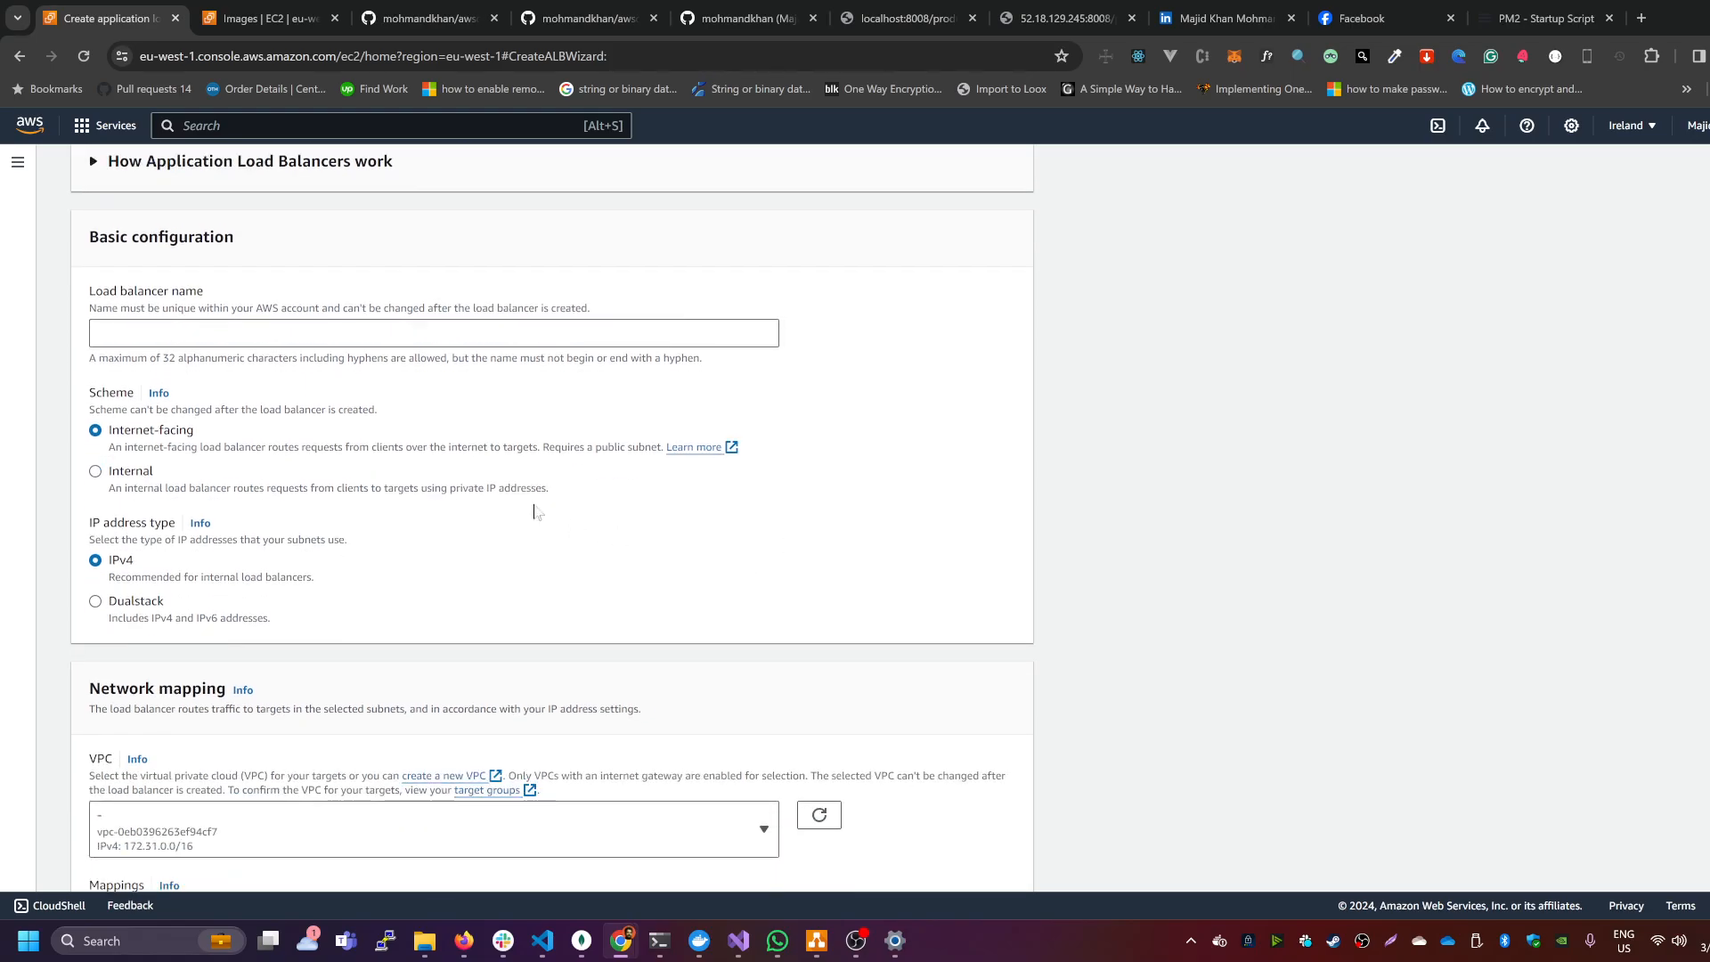
pyautogui.click(385, 335)
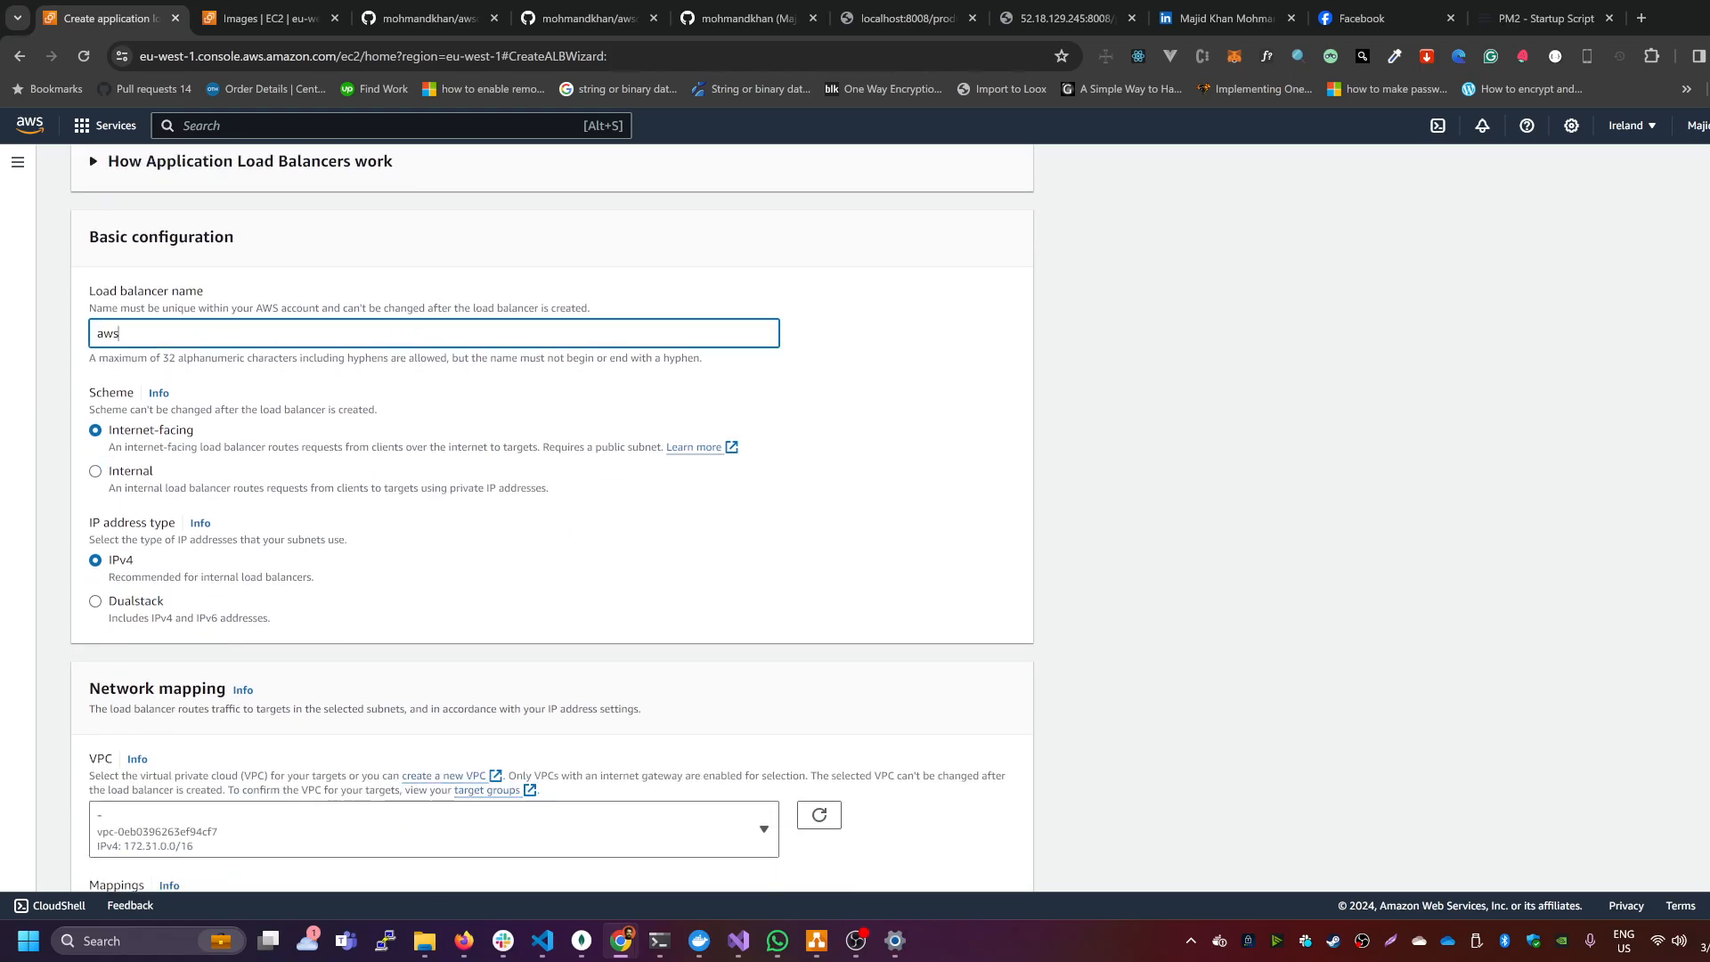
pyautogui.write('awsdevopsprojectALB')
pyautogui.scroll(-1, 89, 153)
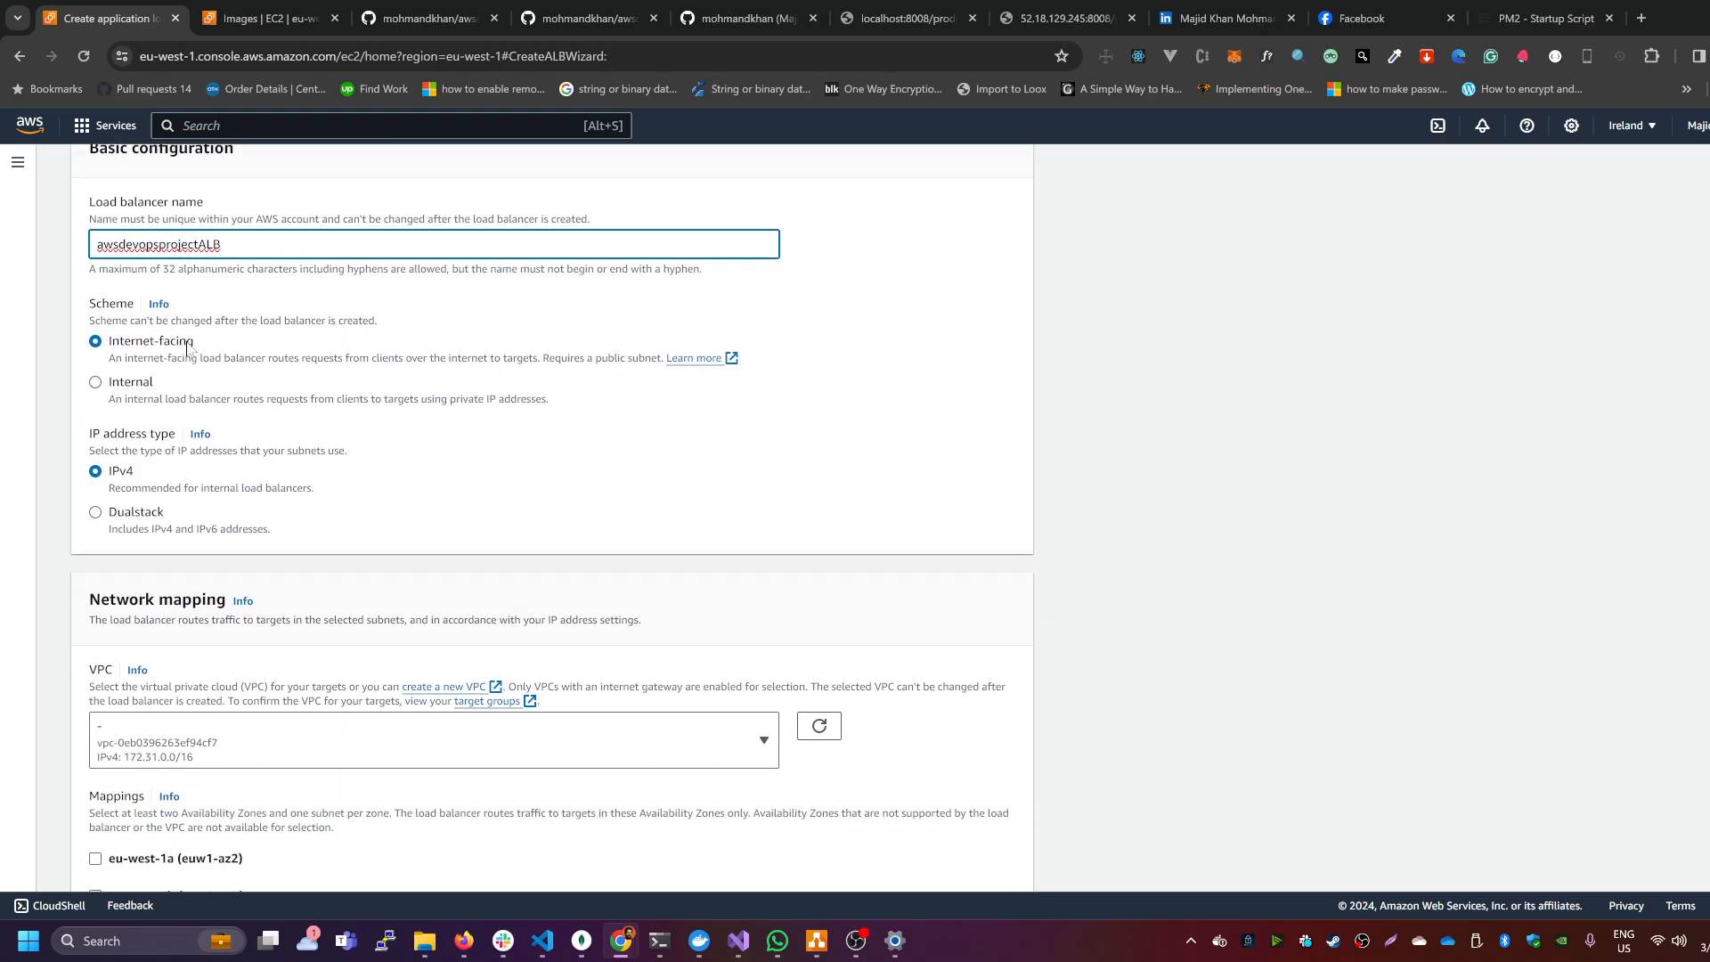
pyautogui.moveTo(195, 342); pyautogui.dragTo(107, 345)
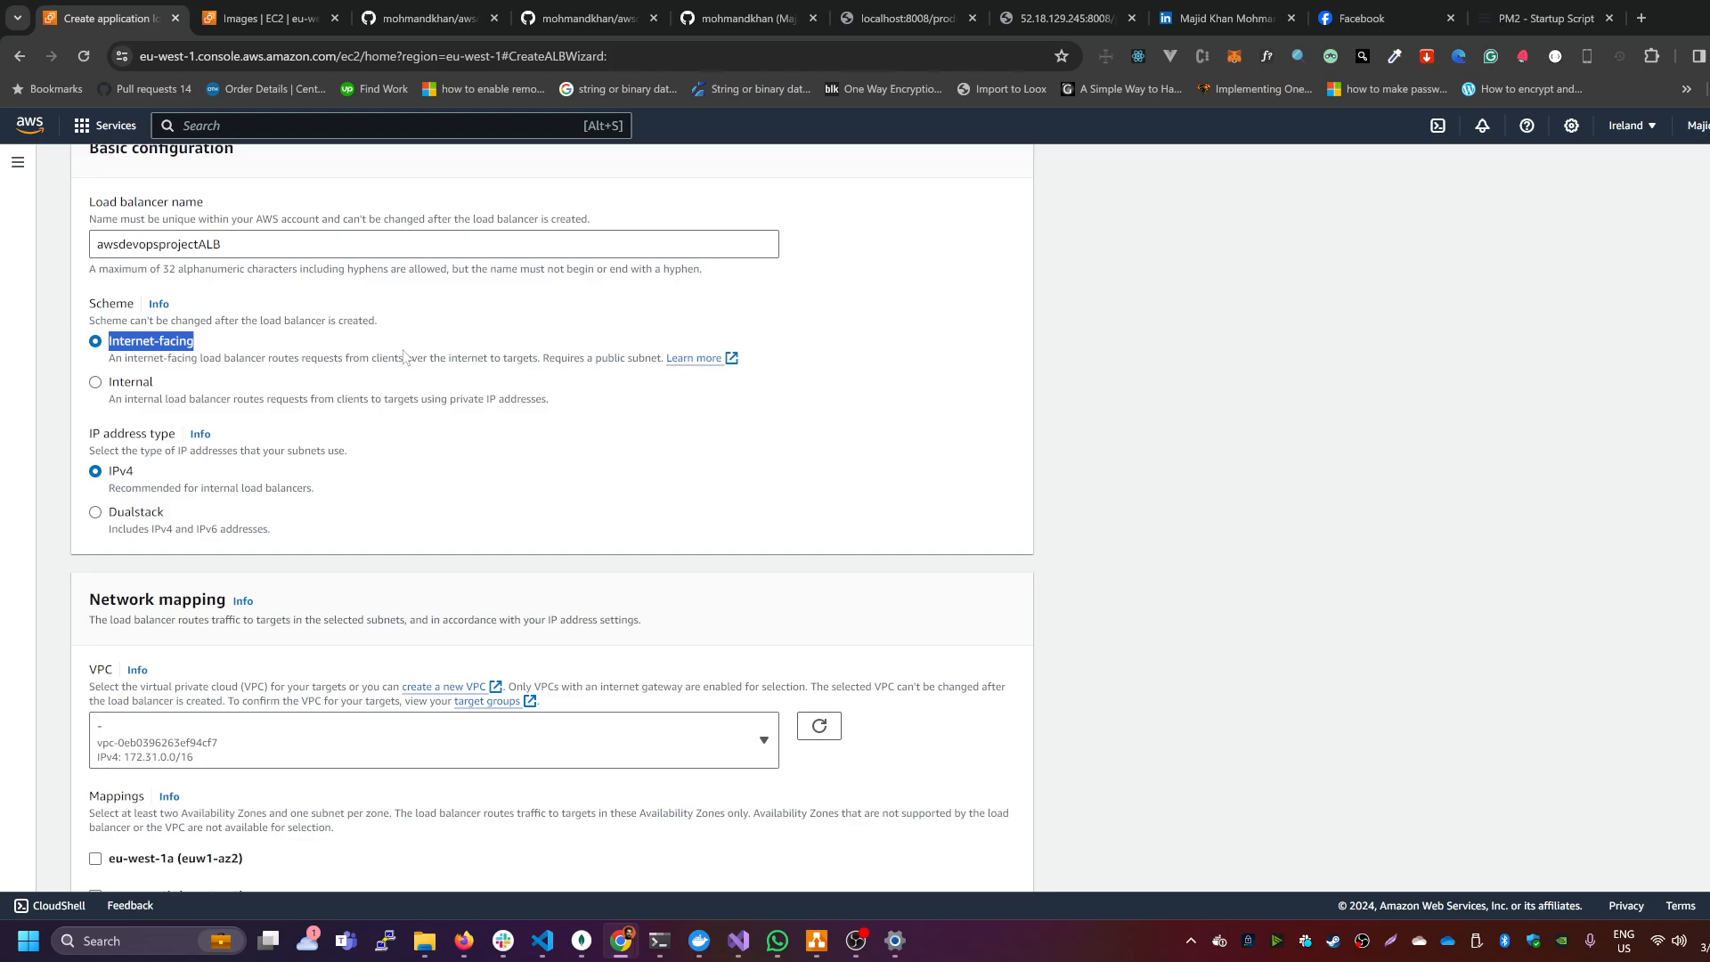
pyautogui.hotkey('ctrl', 'f')
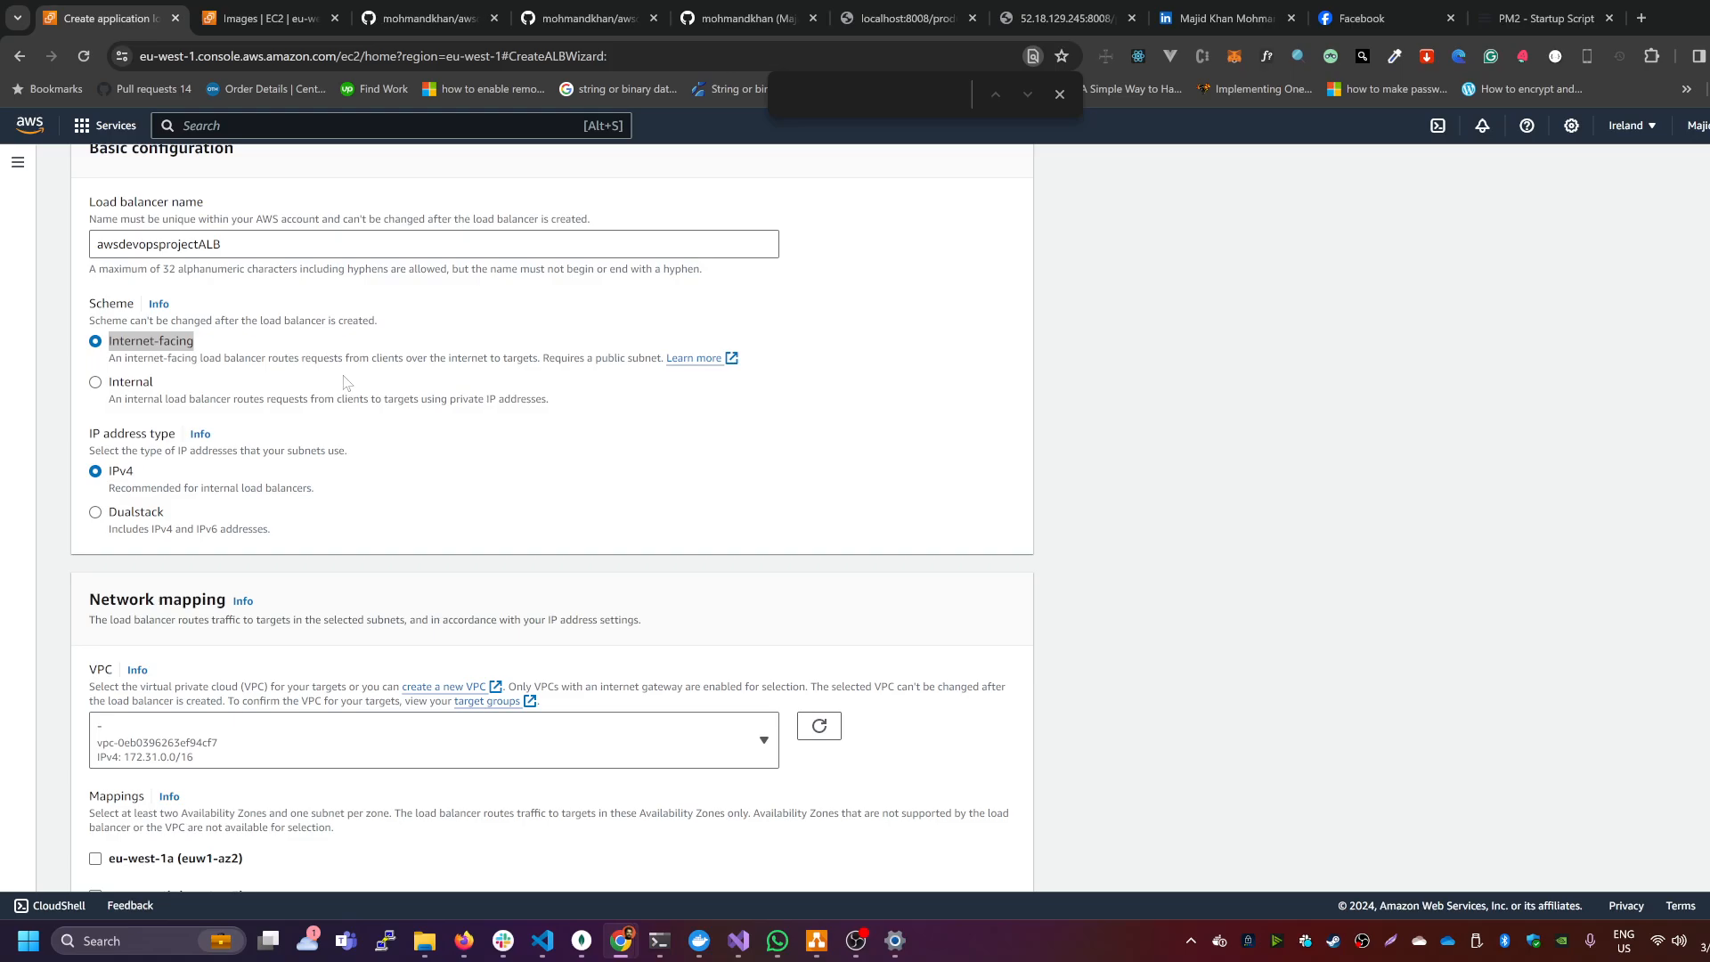
# Step: Choose vpc-0eb0396263ef94cf7 as the load balancer's VPC in the network mapping
pyautogui.scroll(-1, 349, 392)
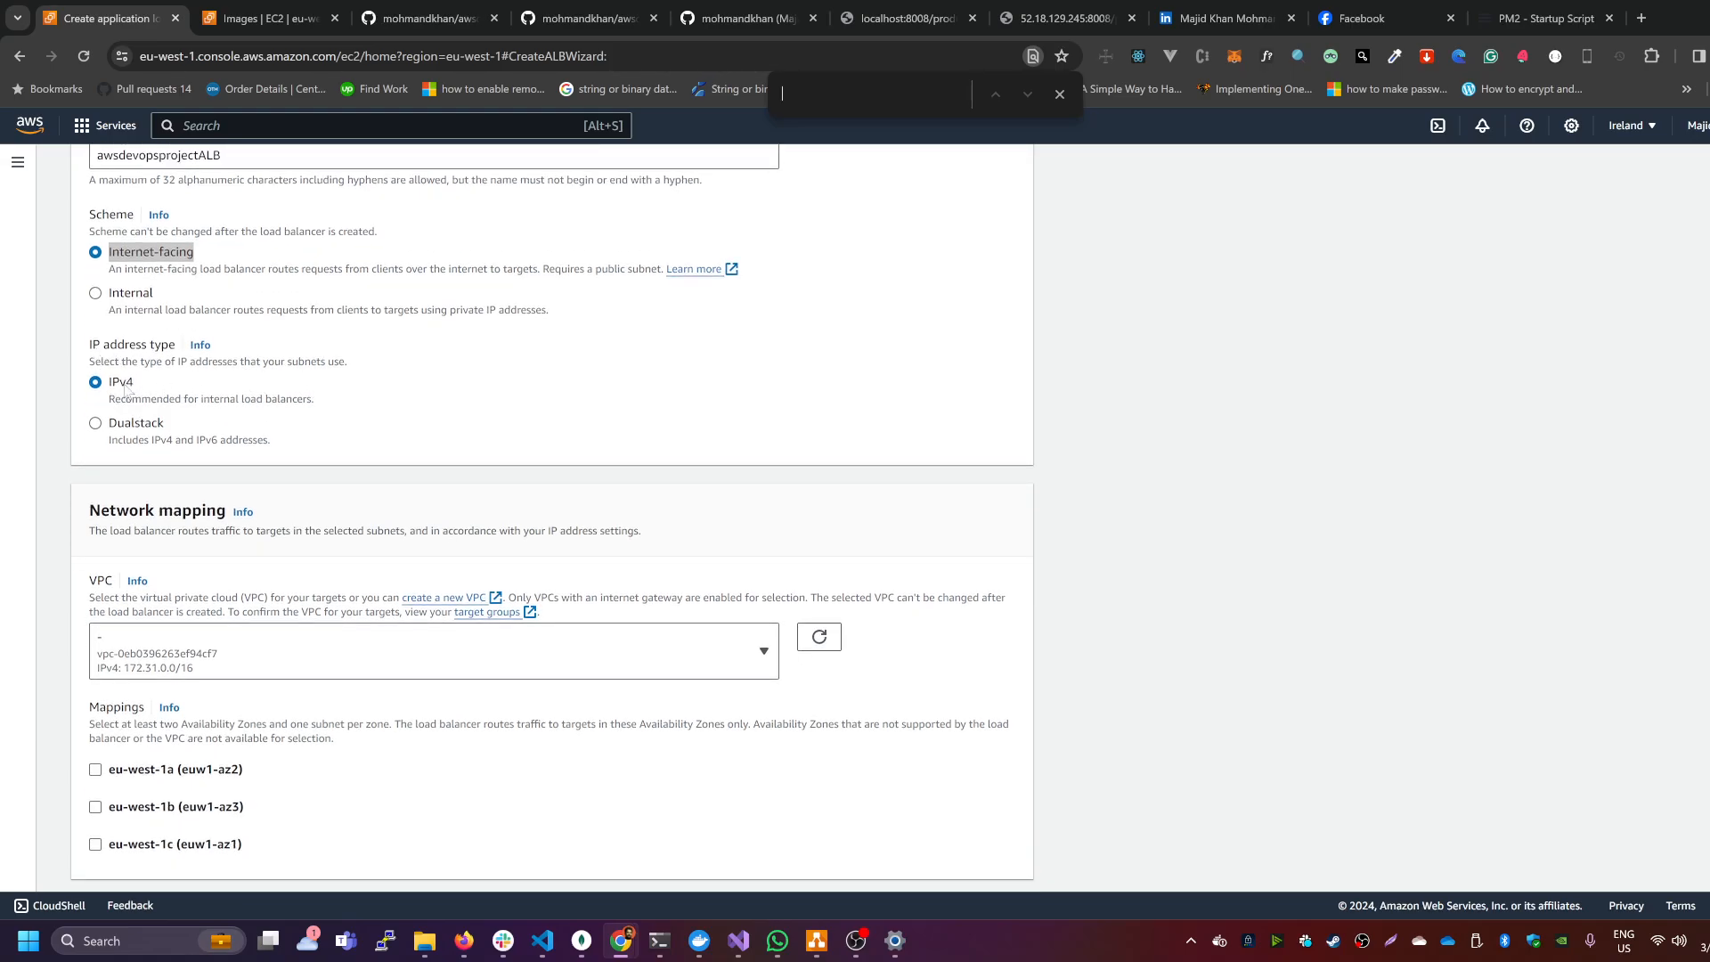
pyautogui.scroll(-3, 134, 392)
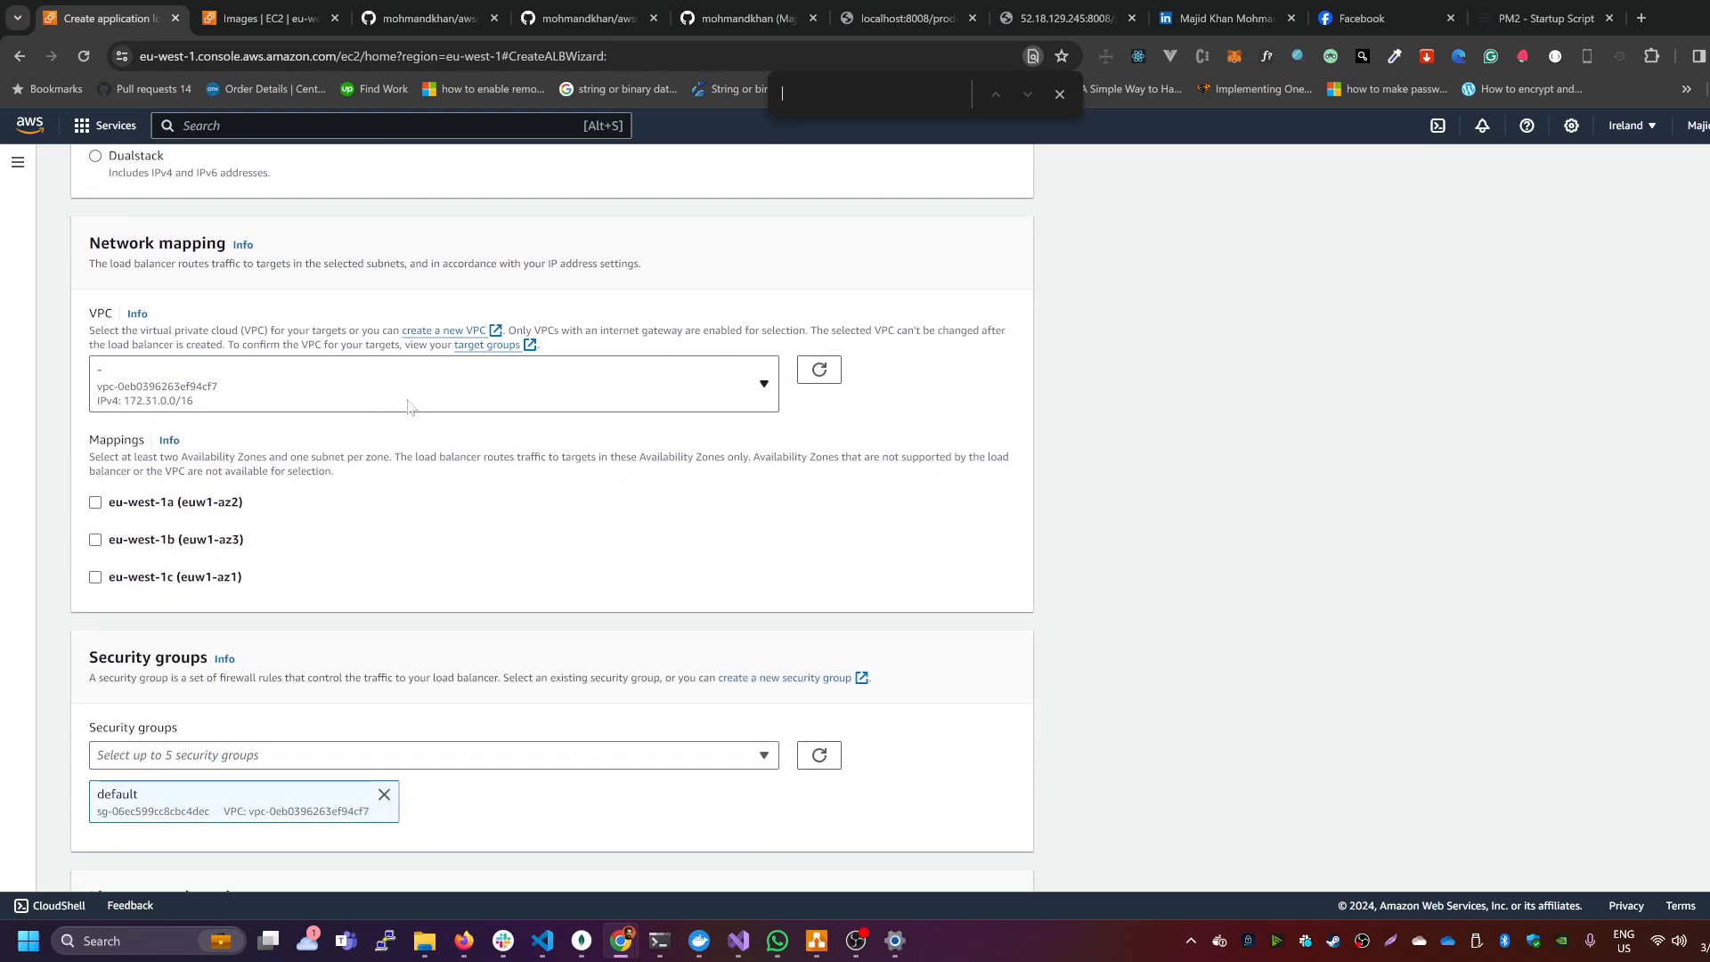
pyautogui.click(396, 405)
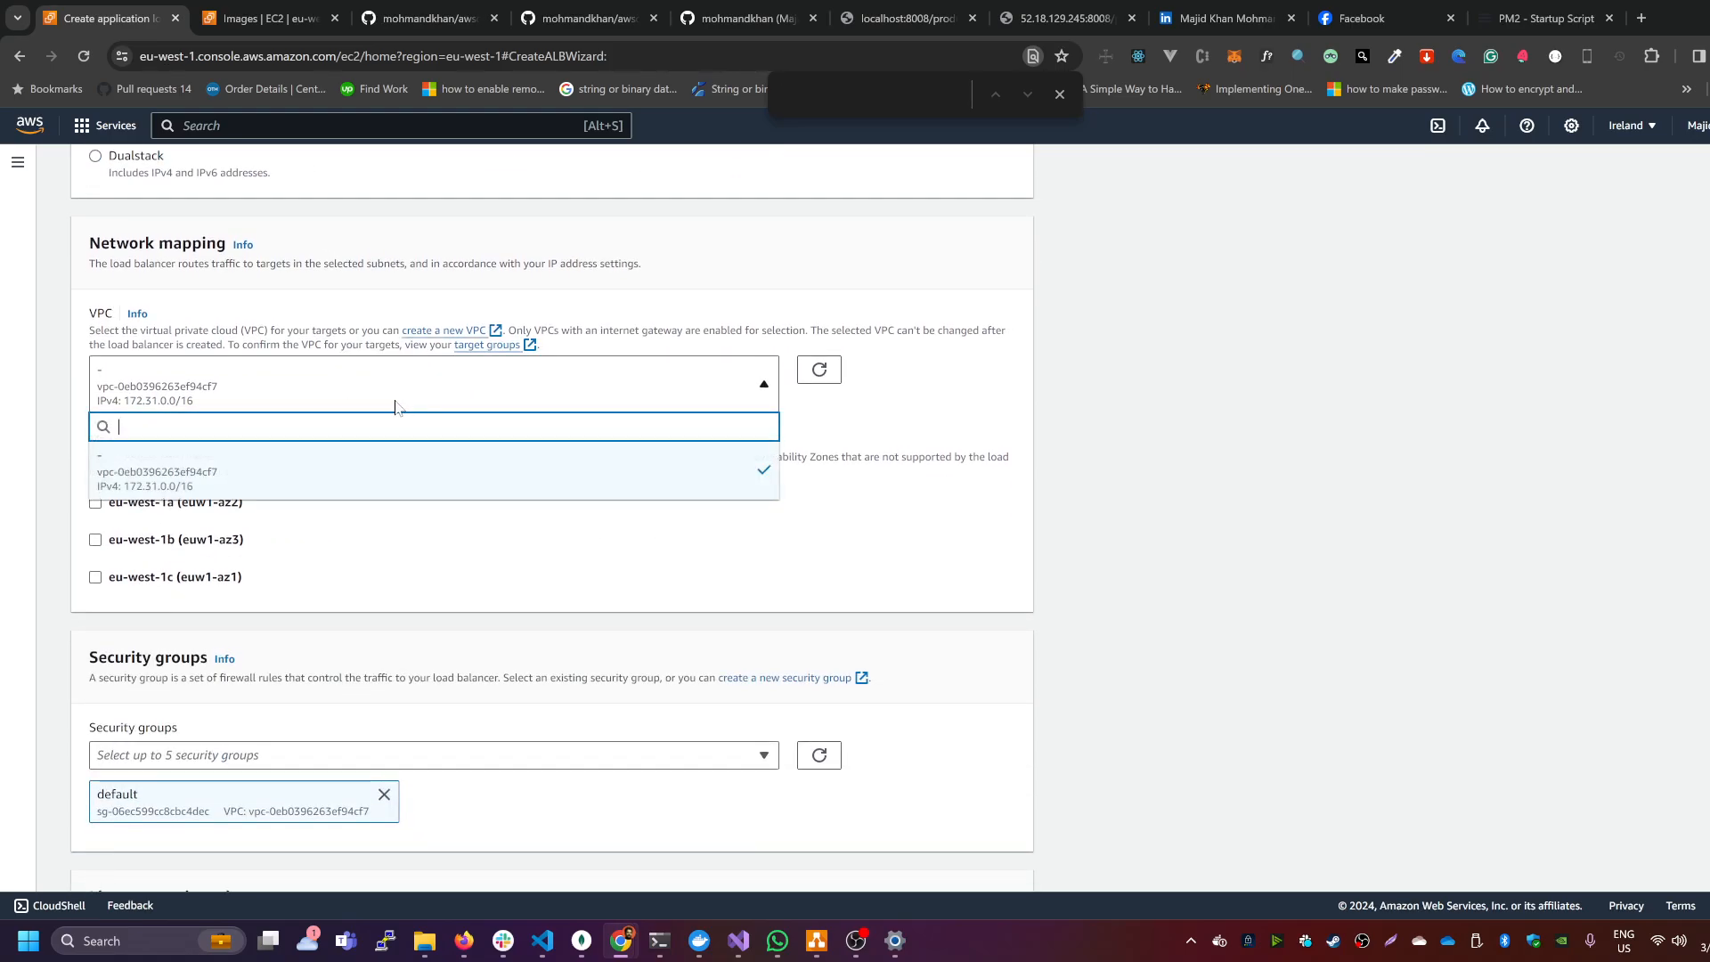
pyautogui.click(332, 480)
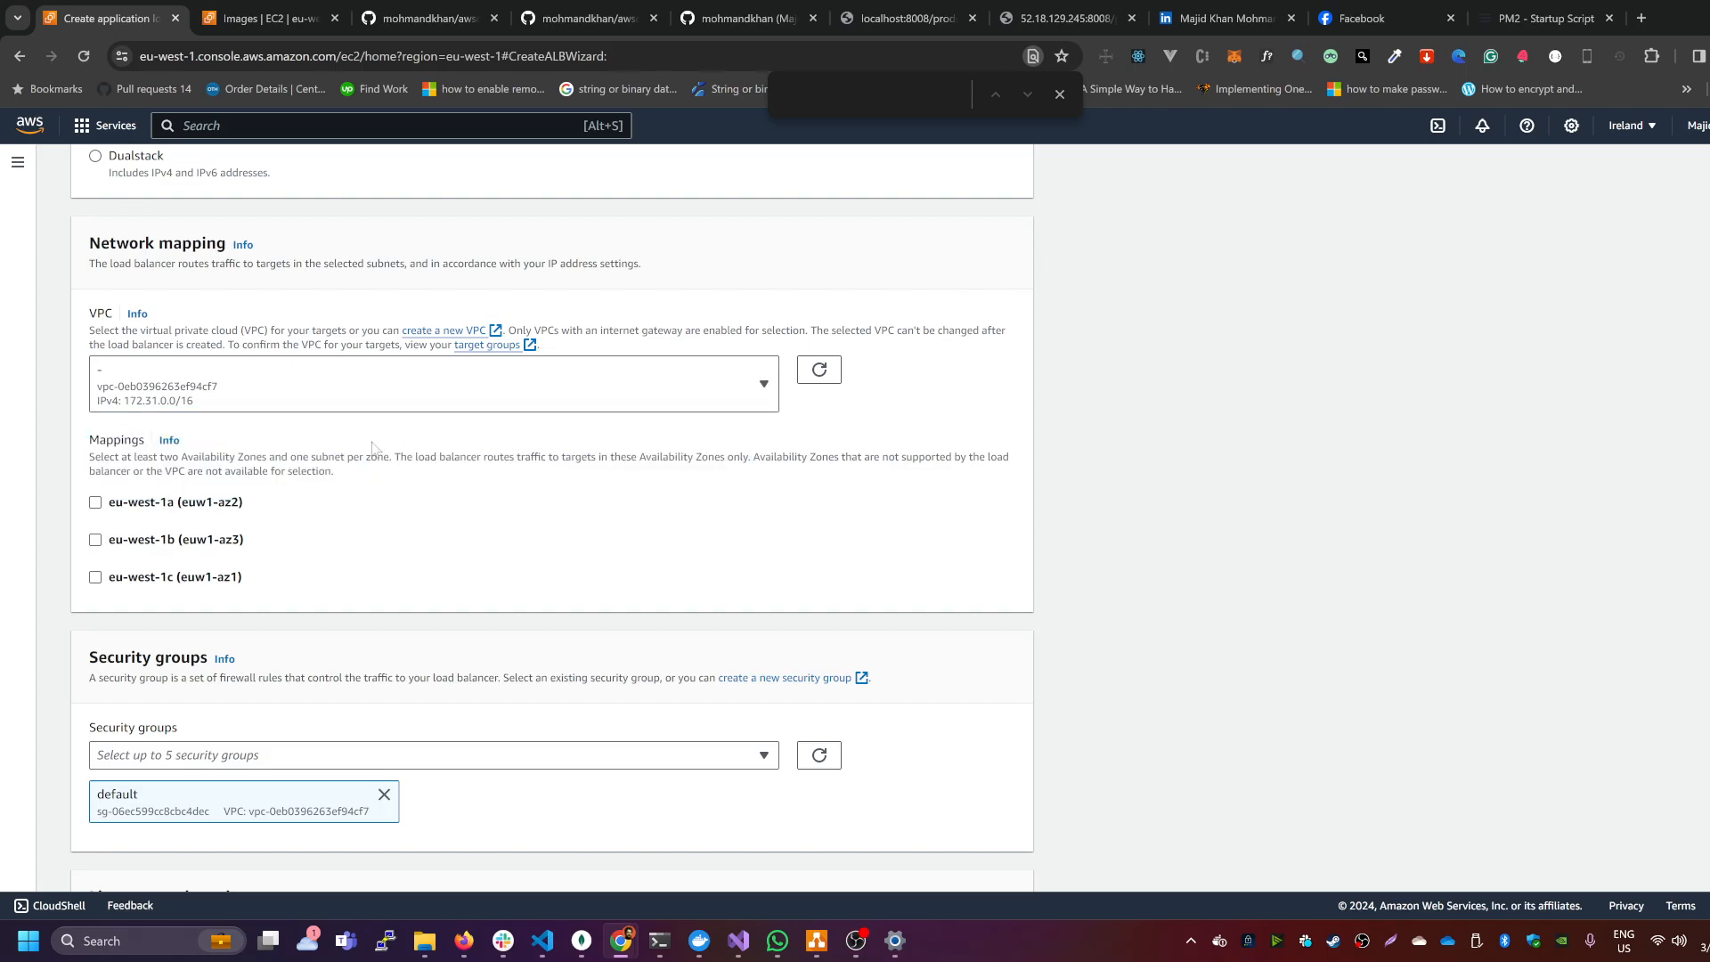
# Step: Map the load balancer to the availability zones eu-west-1a, eu-west-1b and eu-west-1c
pyautogui.scroll(-1, 279, 439)
pyautogui.scroll(1, 344, 432)
pyautogui.click(206, 507)
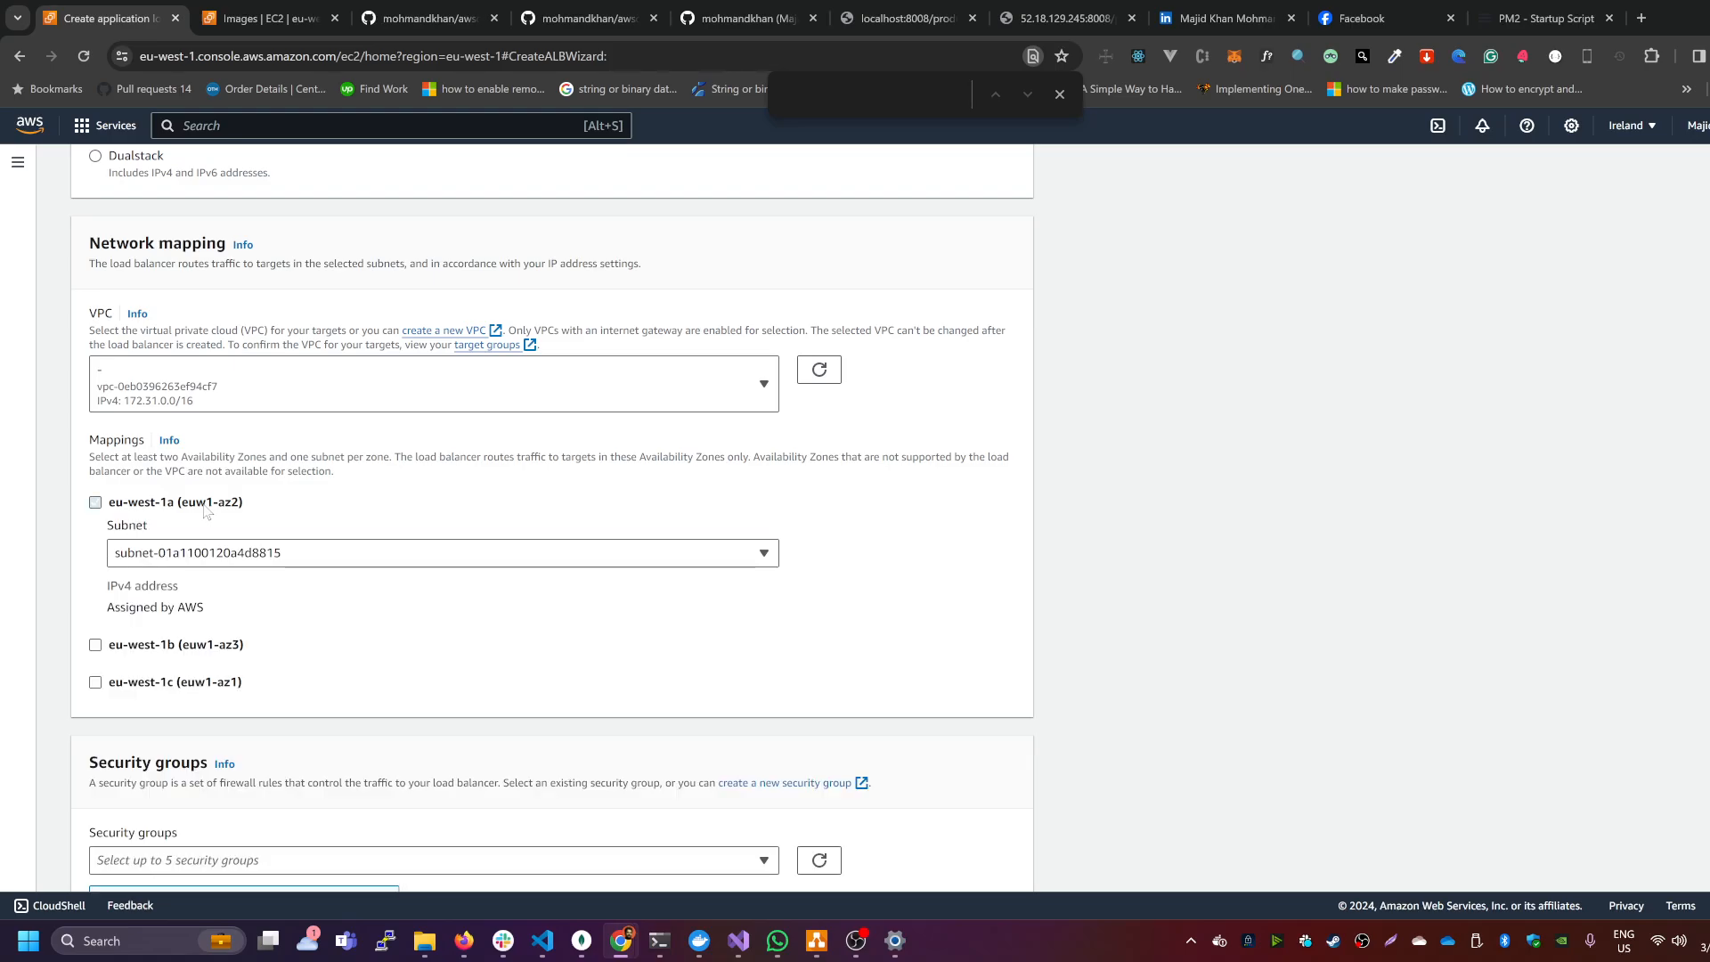
pyautogui.click(169, 650)
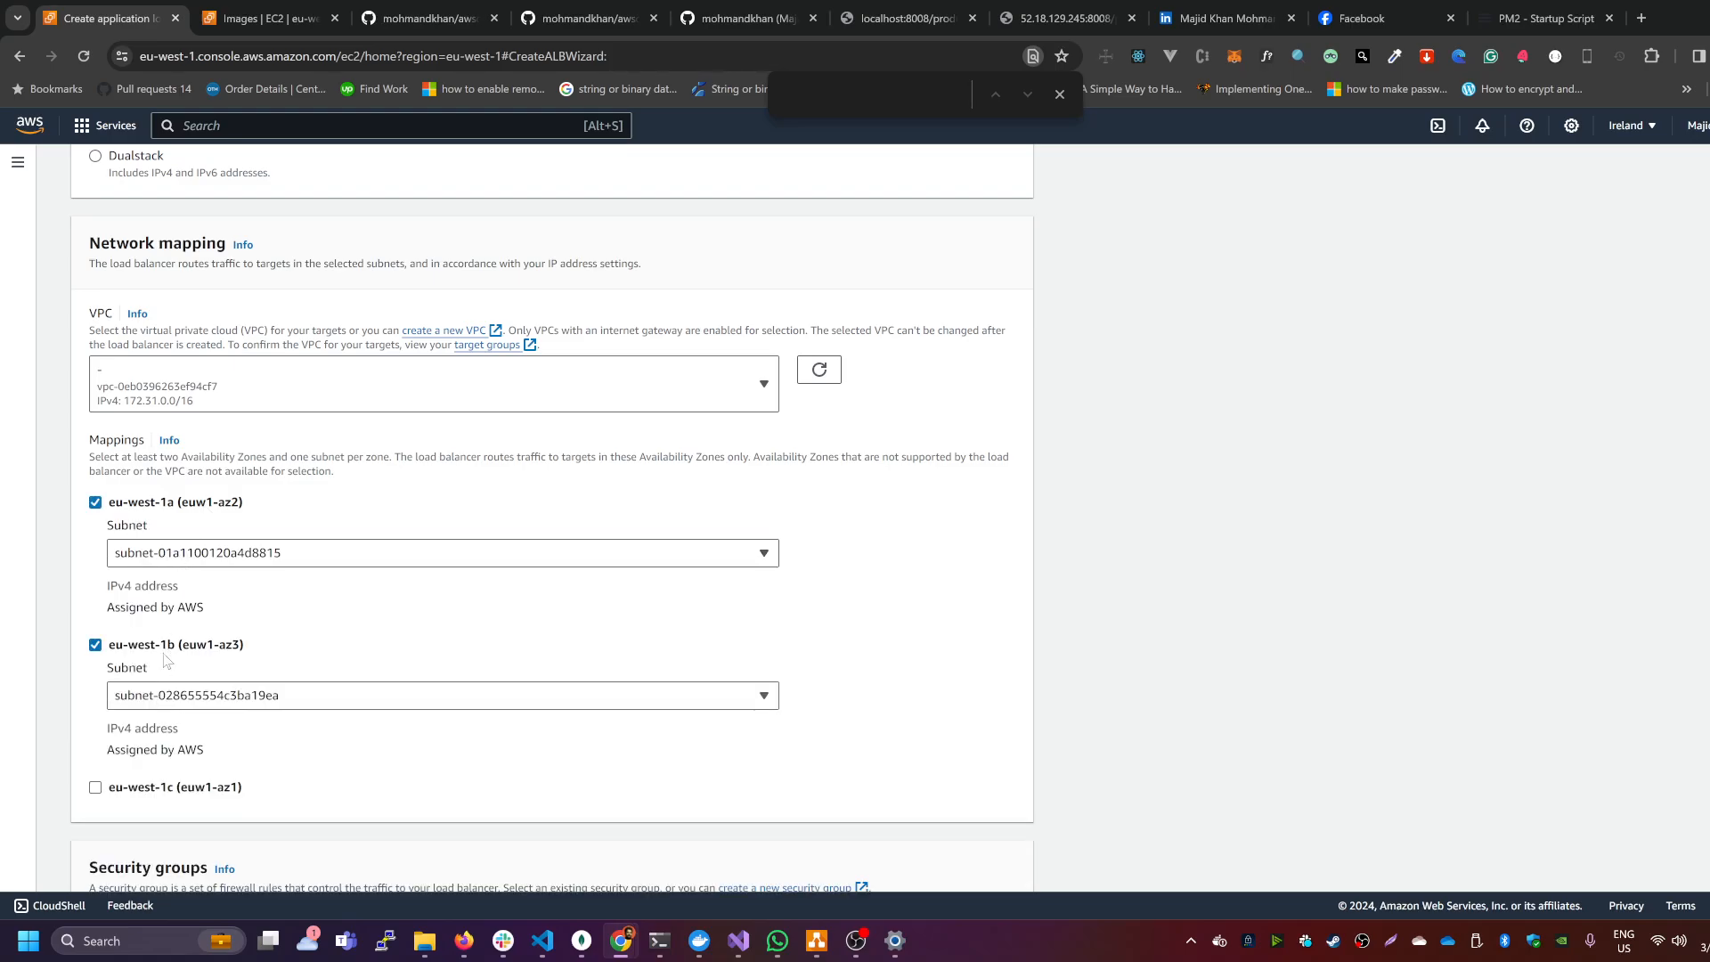
pyautogui.click(159, 790)
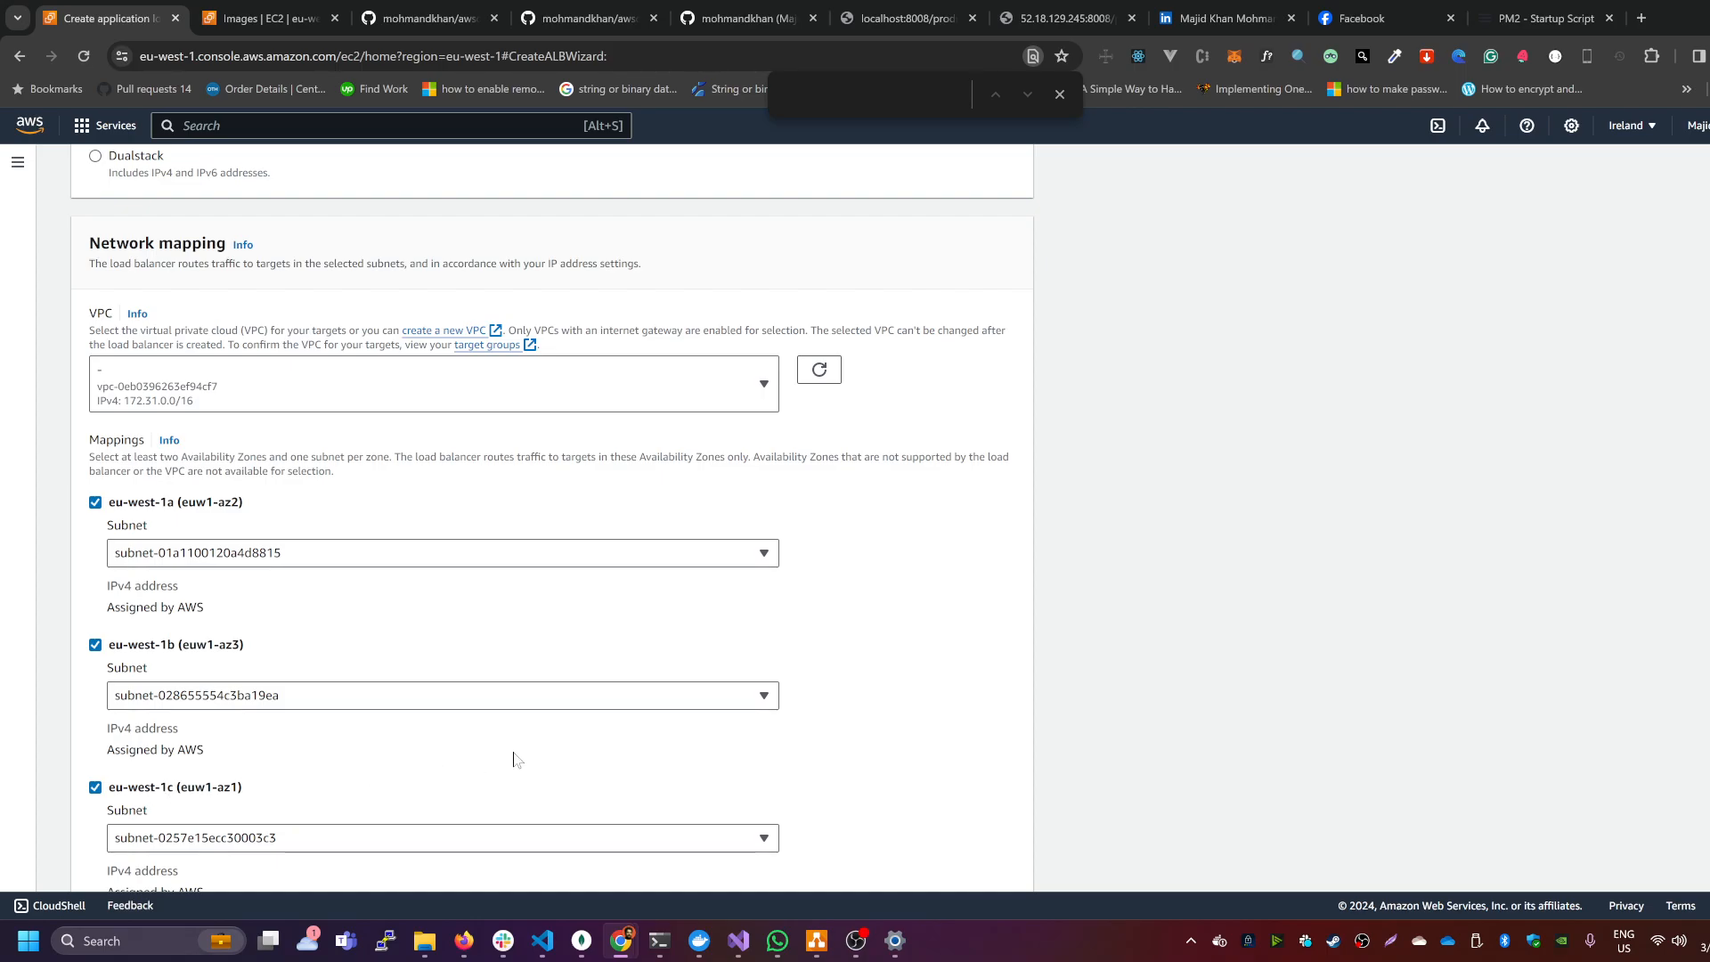
# Step: Review the security groups available for the load balancer and open the form for creating a new security group
pyautogui.scroll(-3, 329, 530)
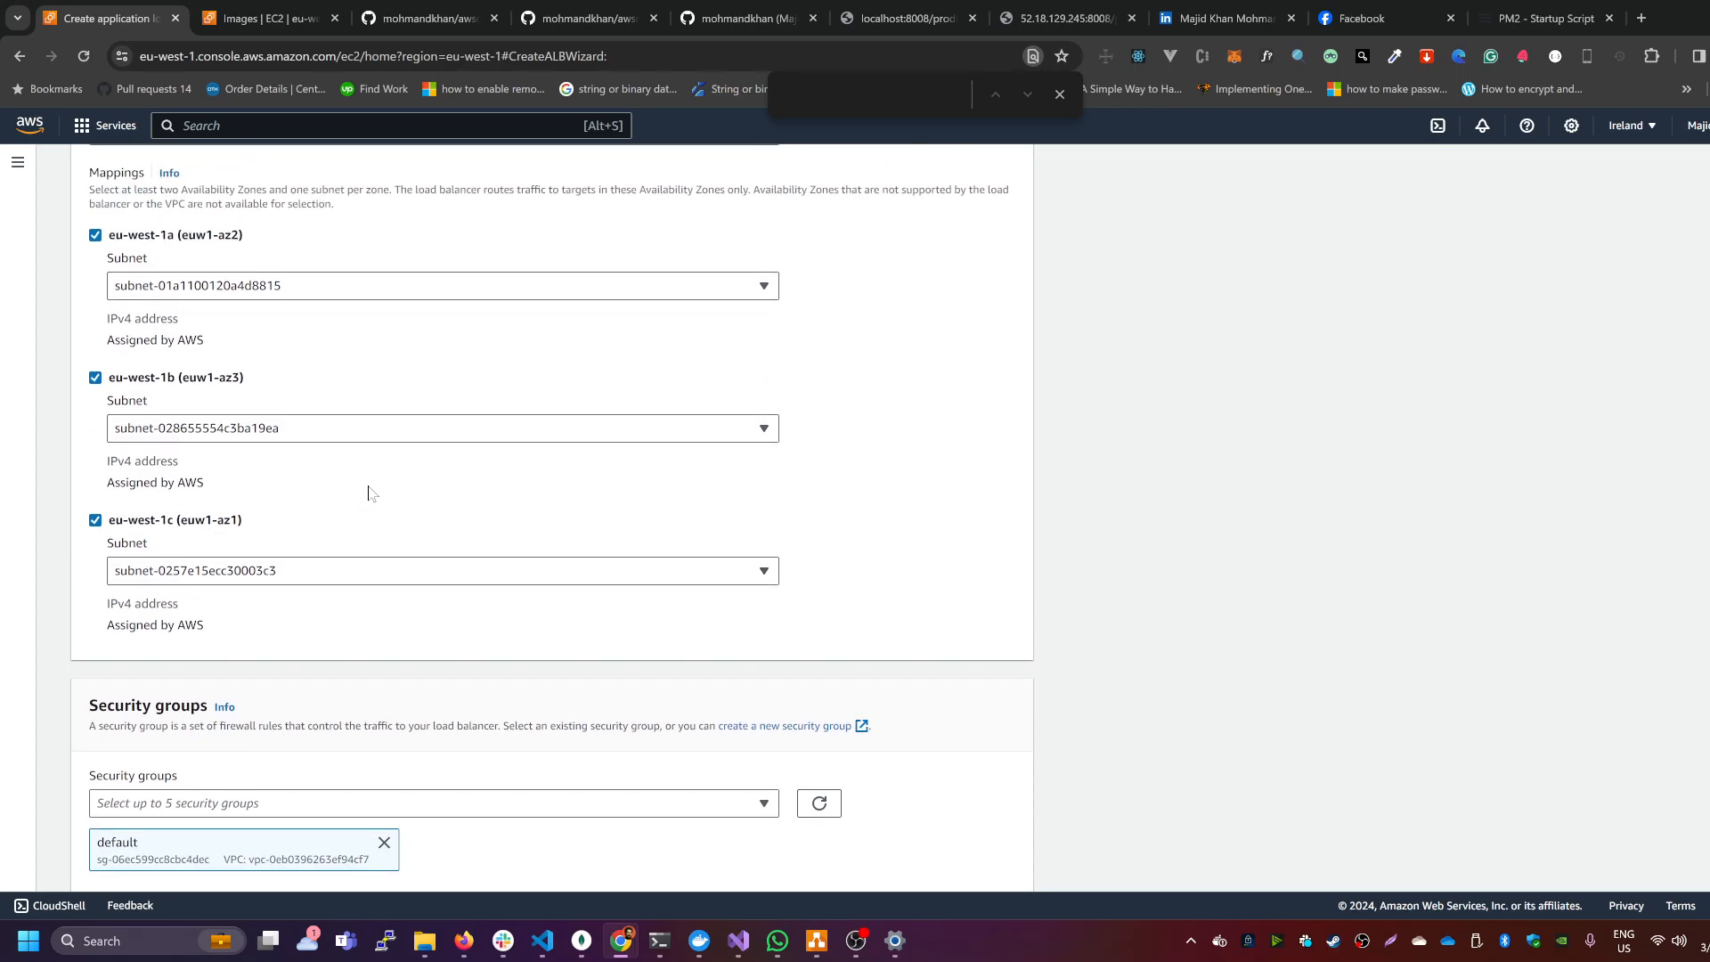
pyautogui.scroll(-2, 378, 477)
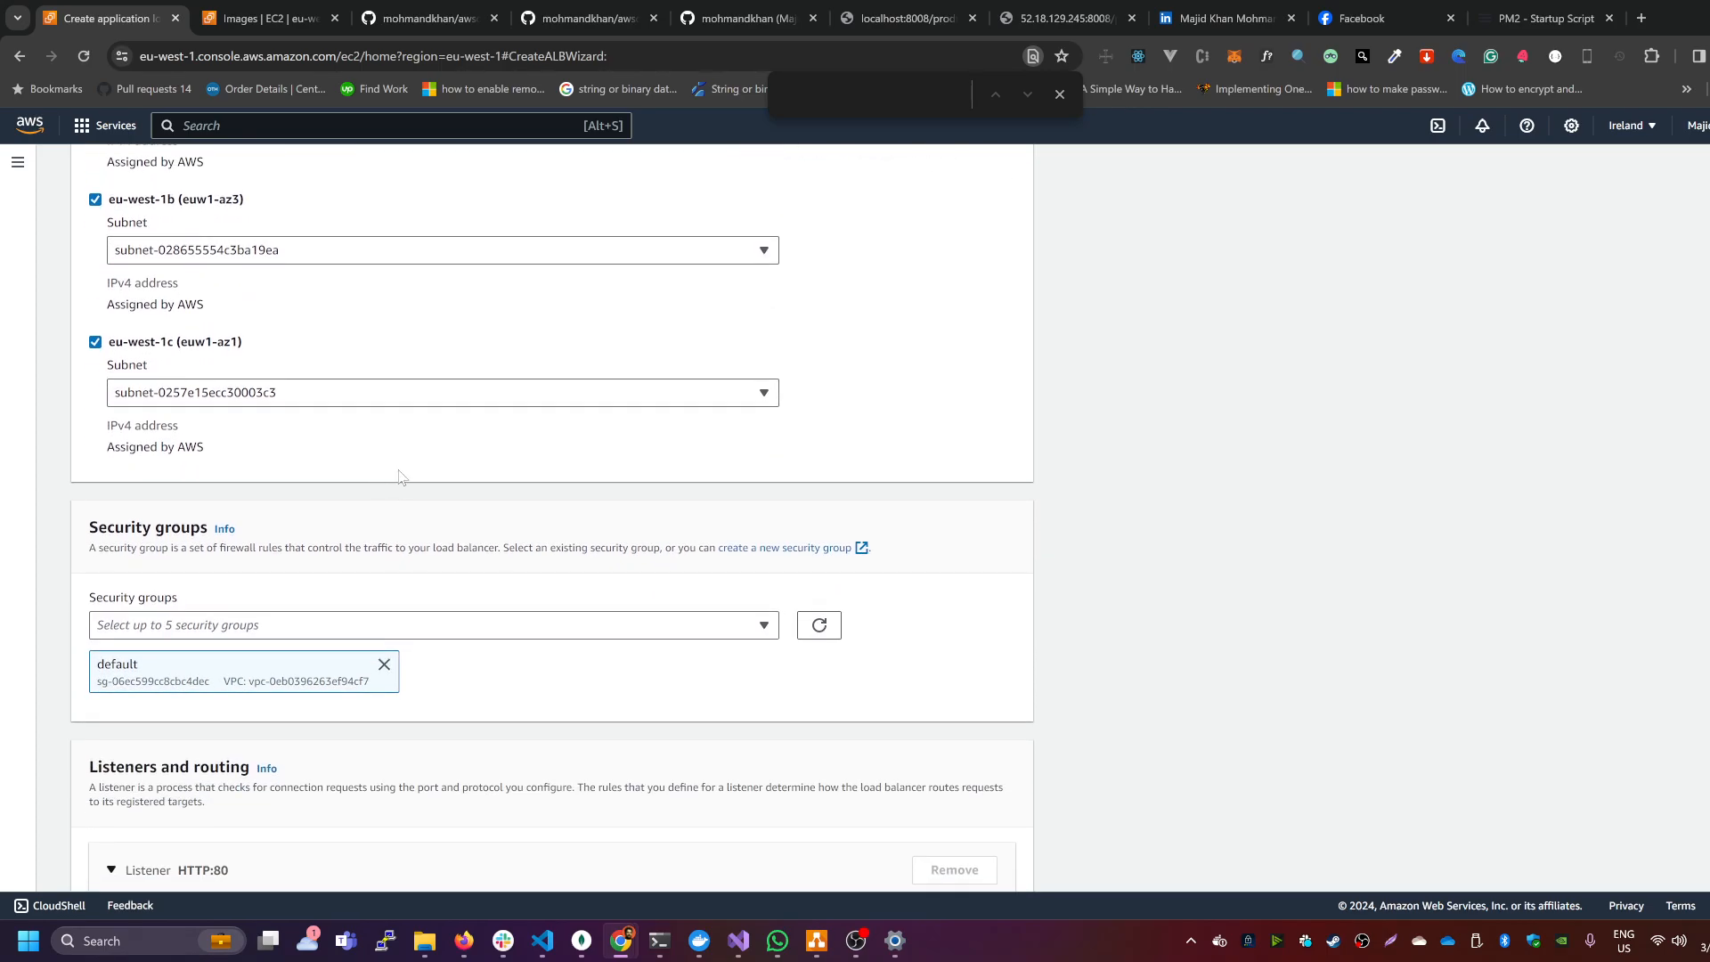
pyautogui.scroll(-2, 399, 477)
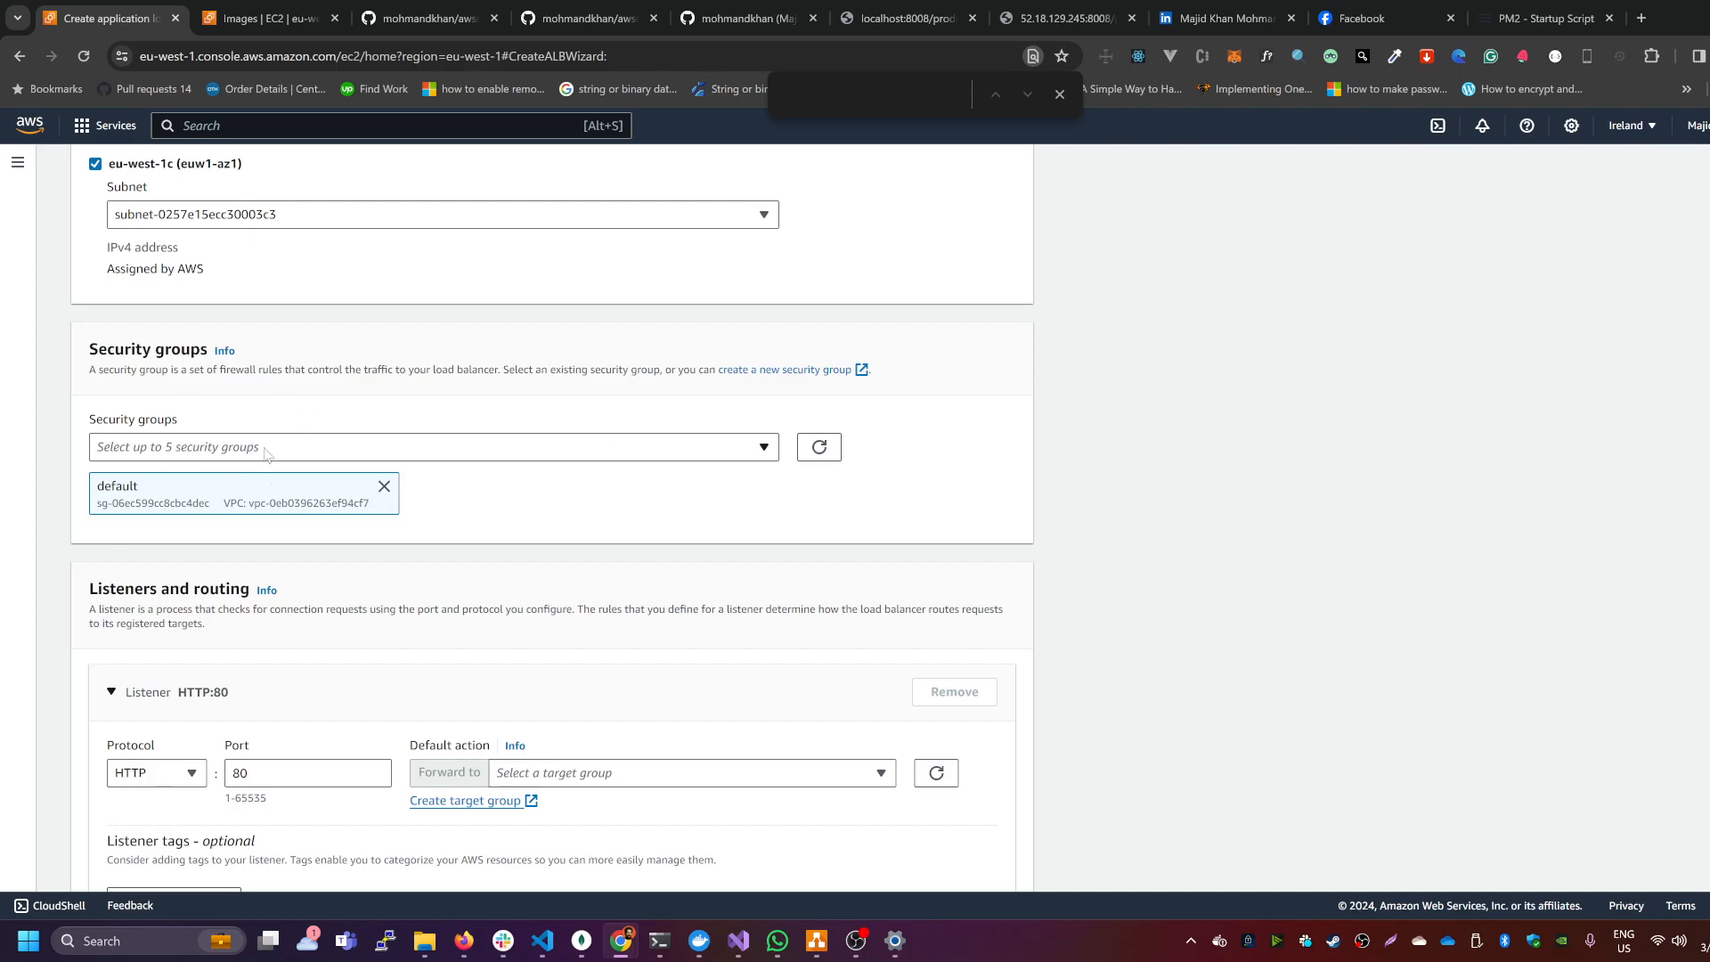
pyautogui.moveTo(372, 503); pyautogui.dragTo(135, 503)
pyautogui.click(656, 539)
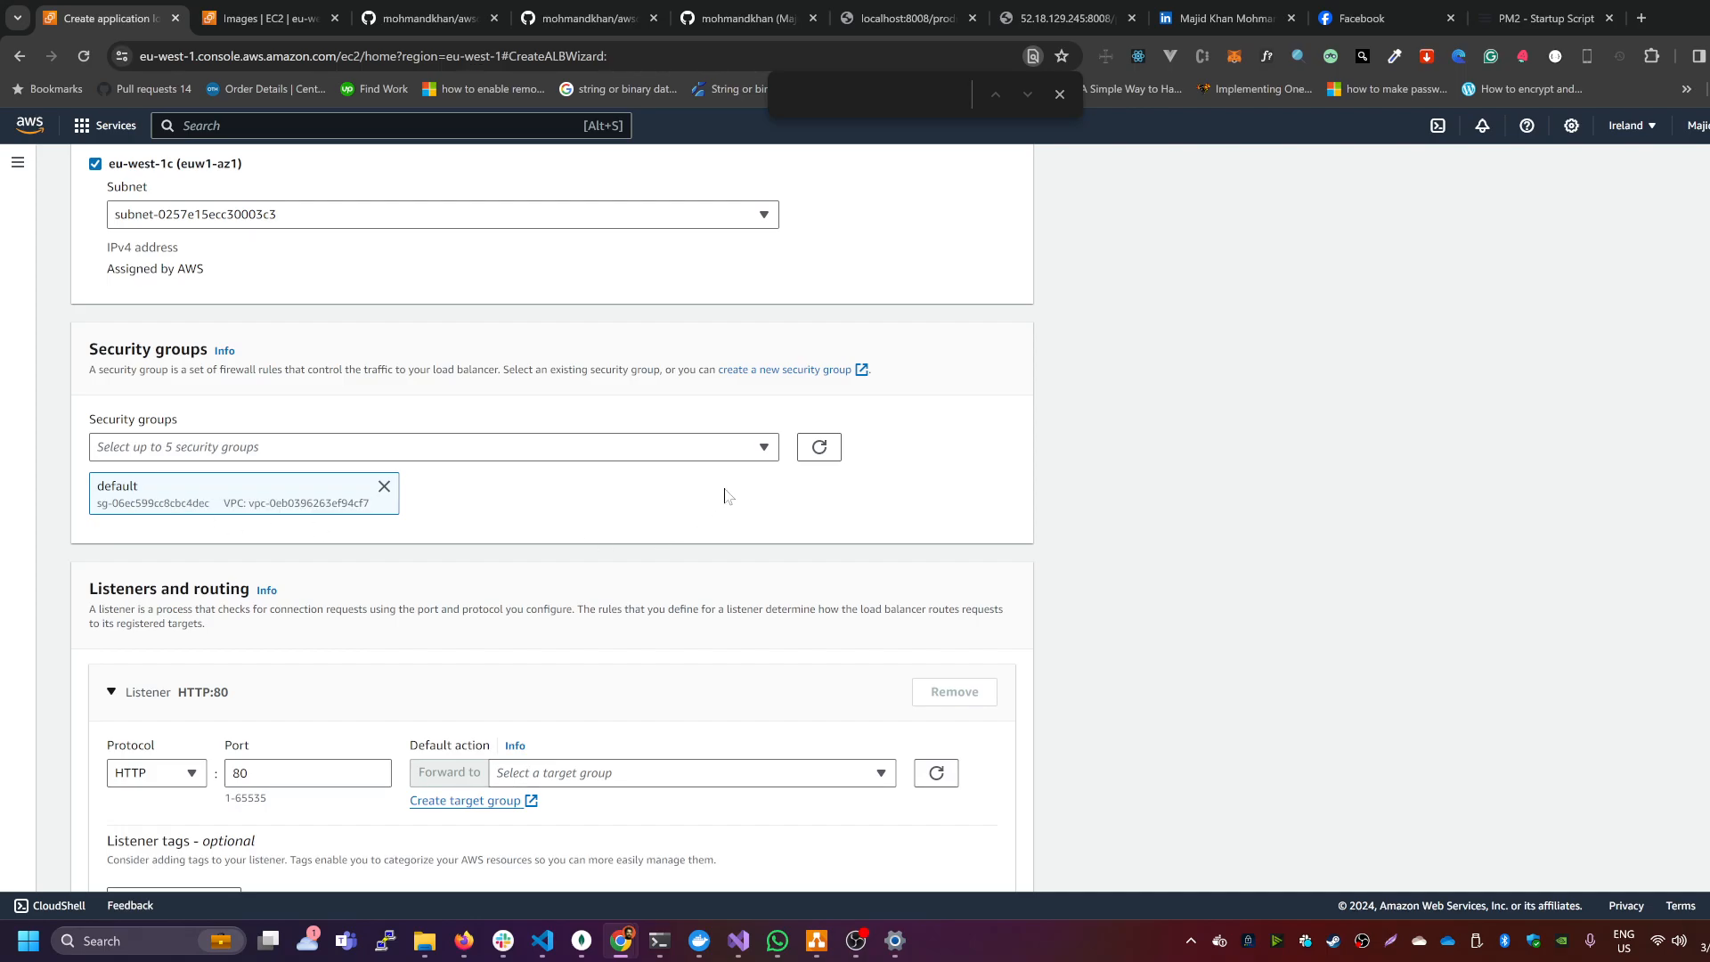
pyautogui.click(773, 451)
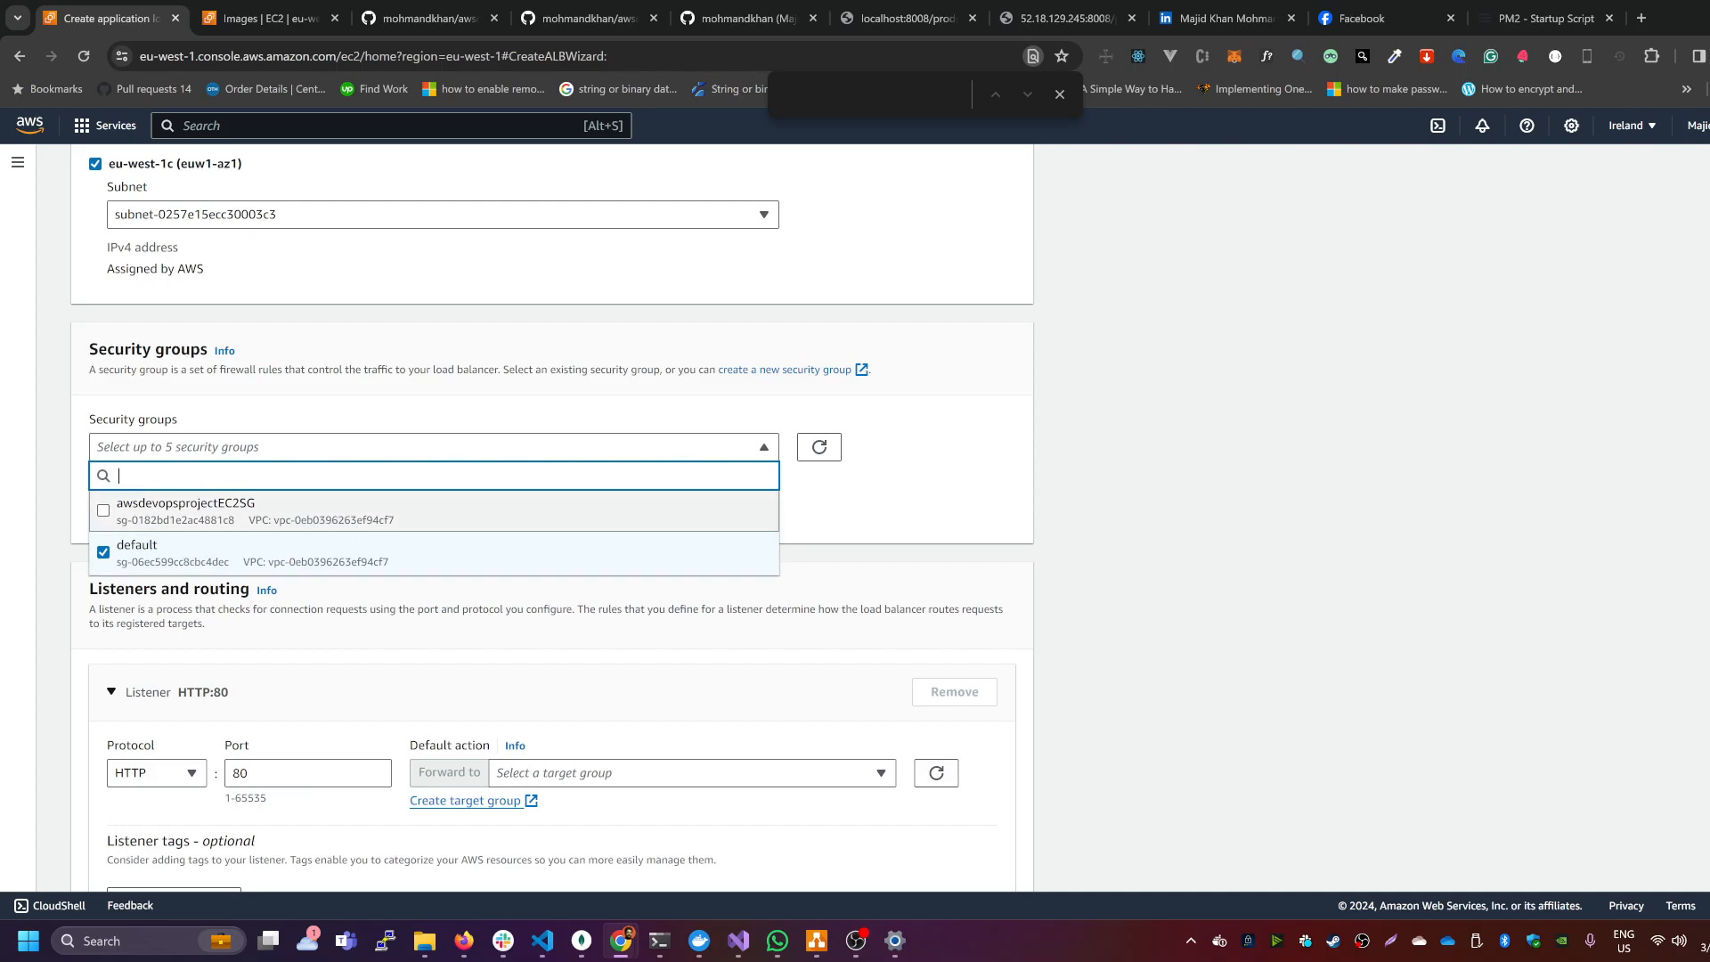
pyautogui.click(939, 534)
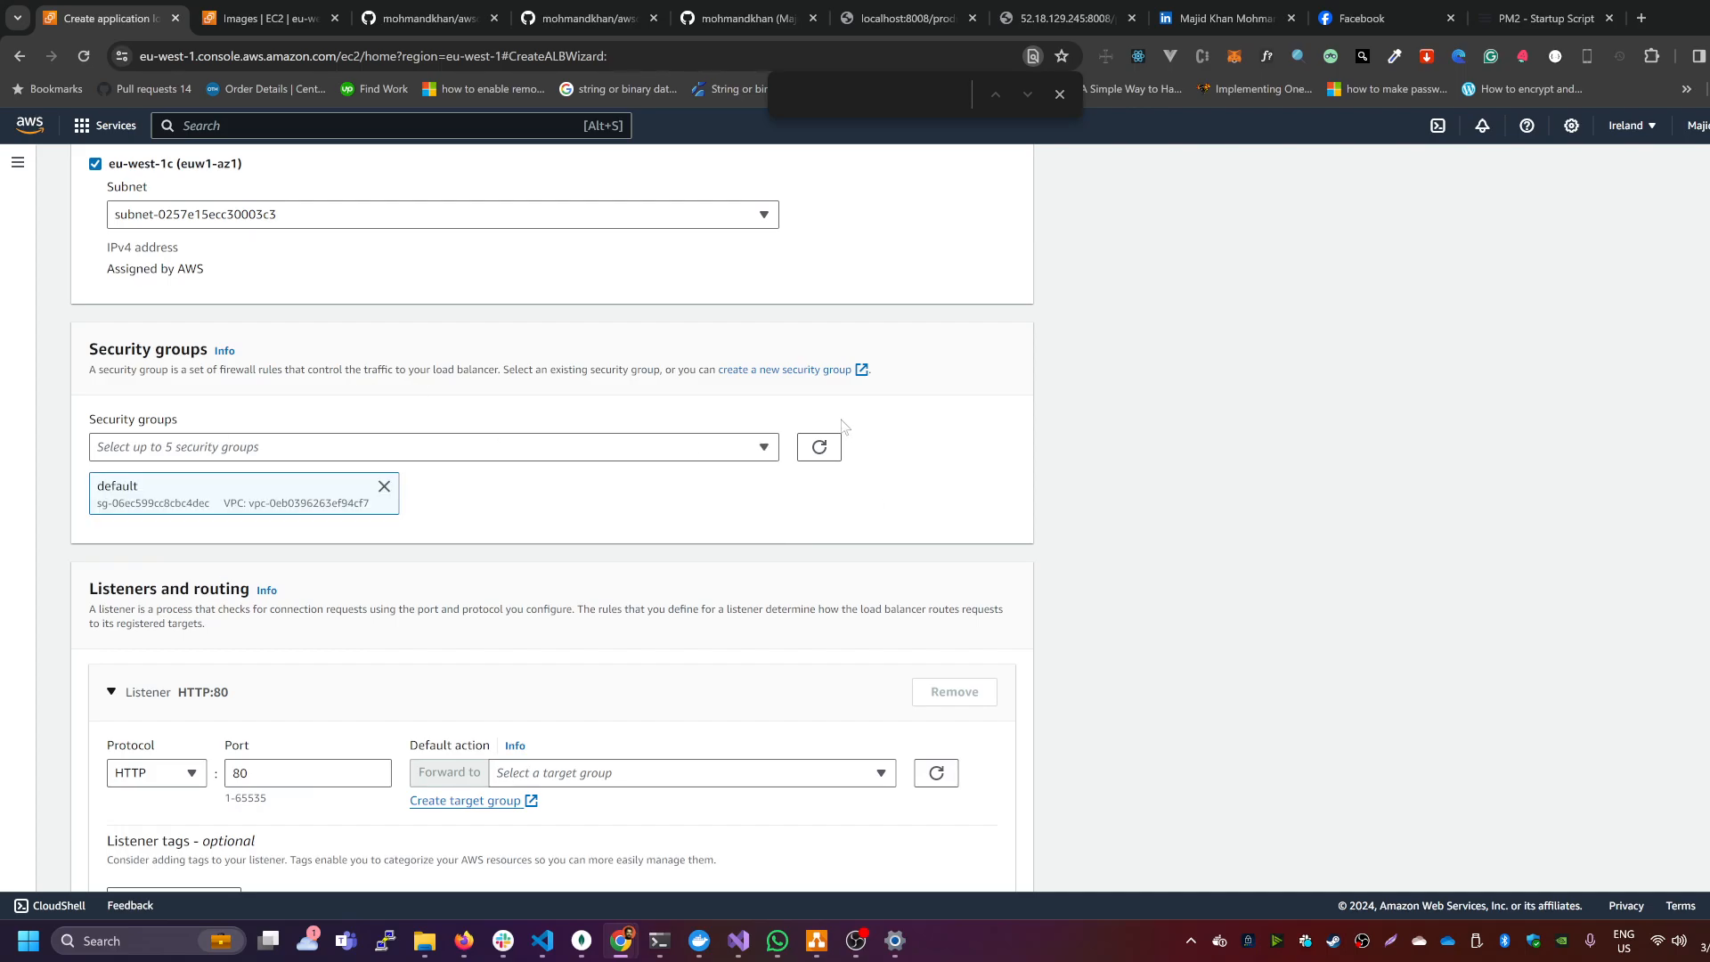
pyautogui.click(820, 370)
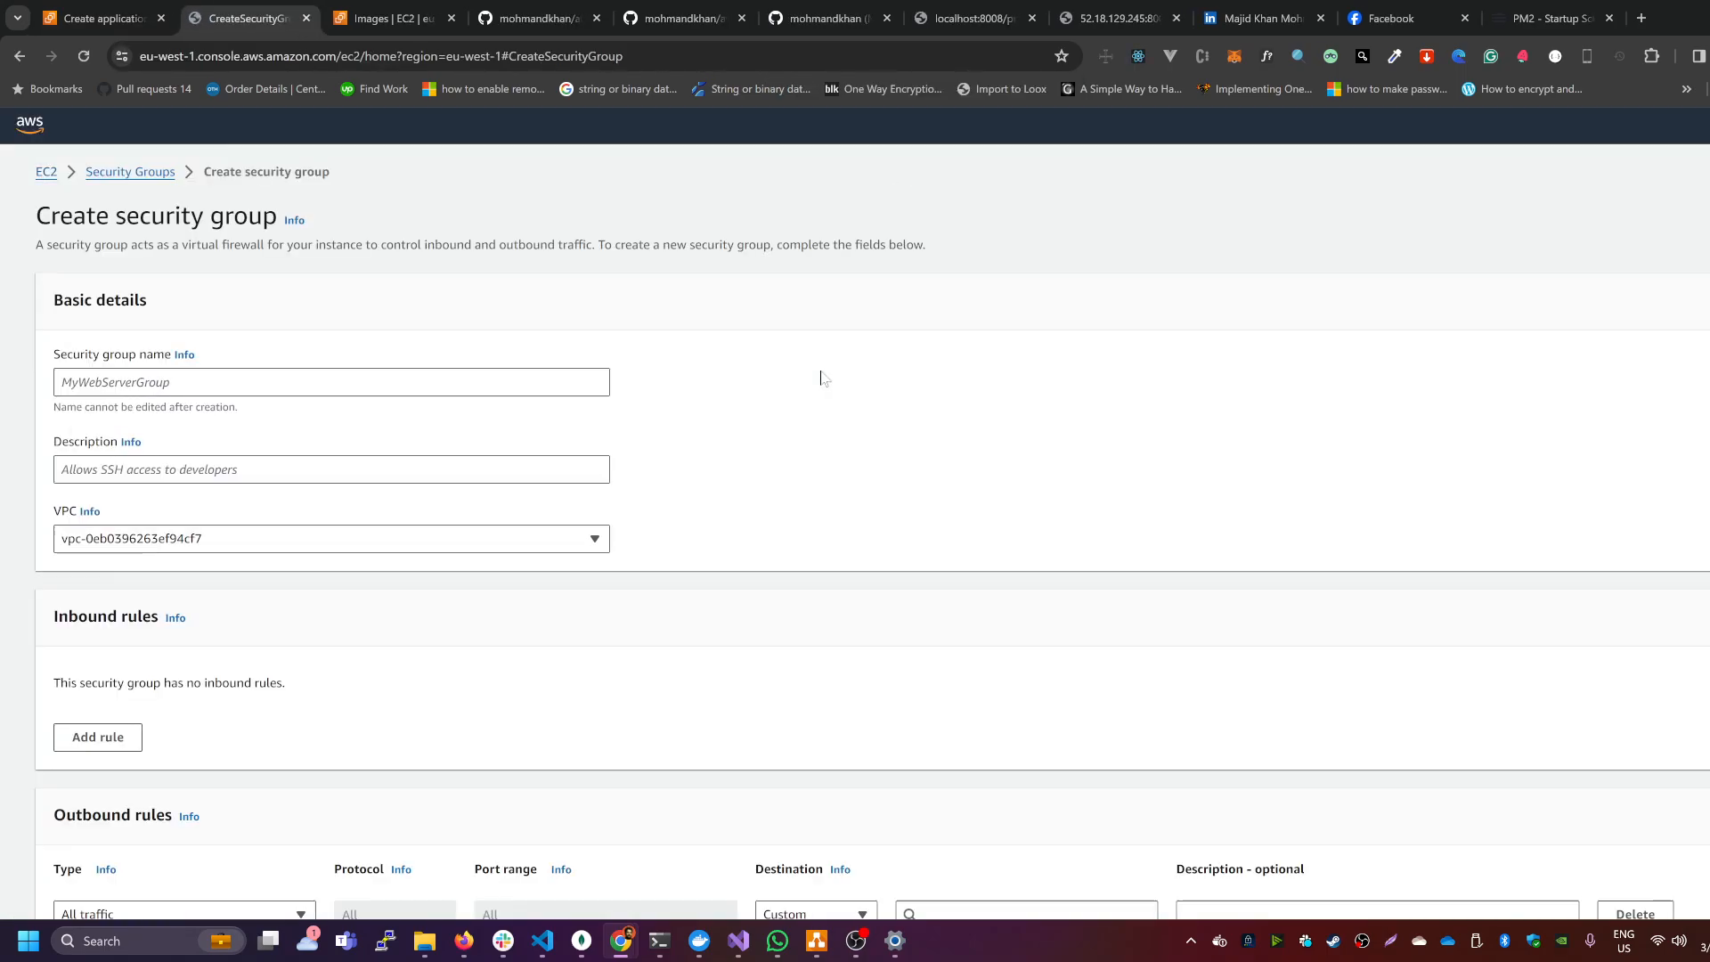
pyautogui.hotkey('ctrl', 'f')
# Step: Enter awsdevopsprojectALBSG as both the name and the description of the new security group
pyautogui.click(499, 383)
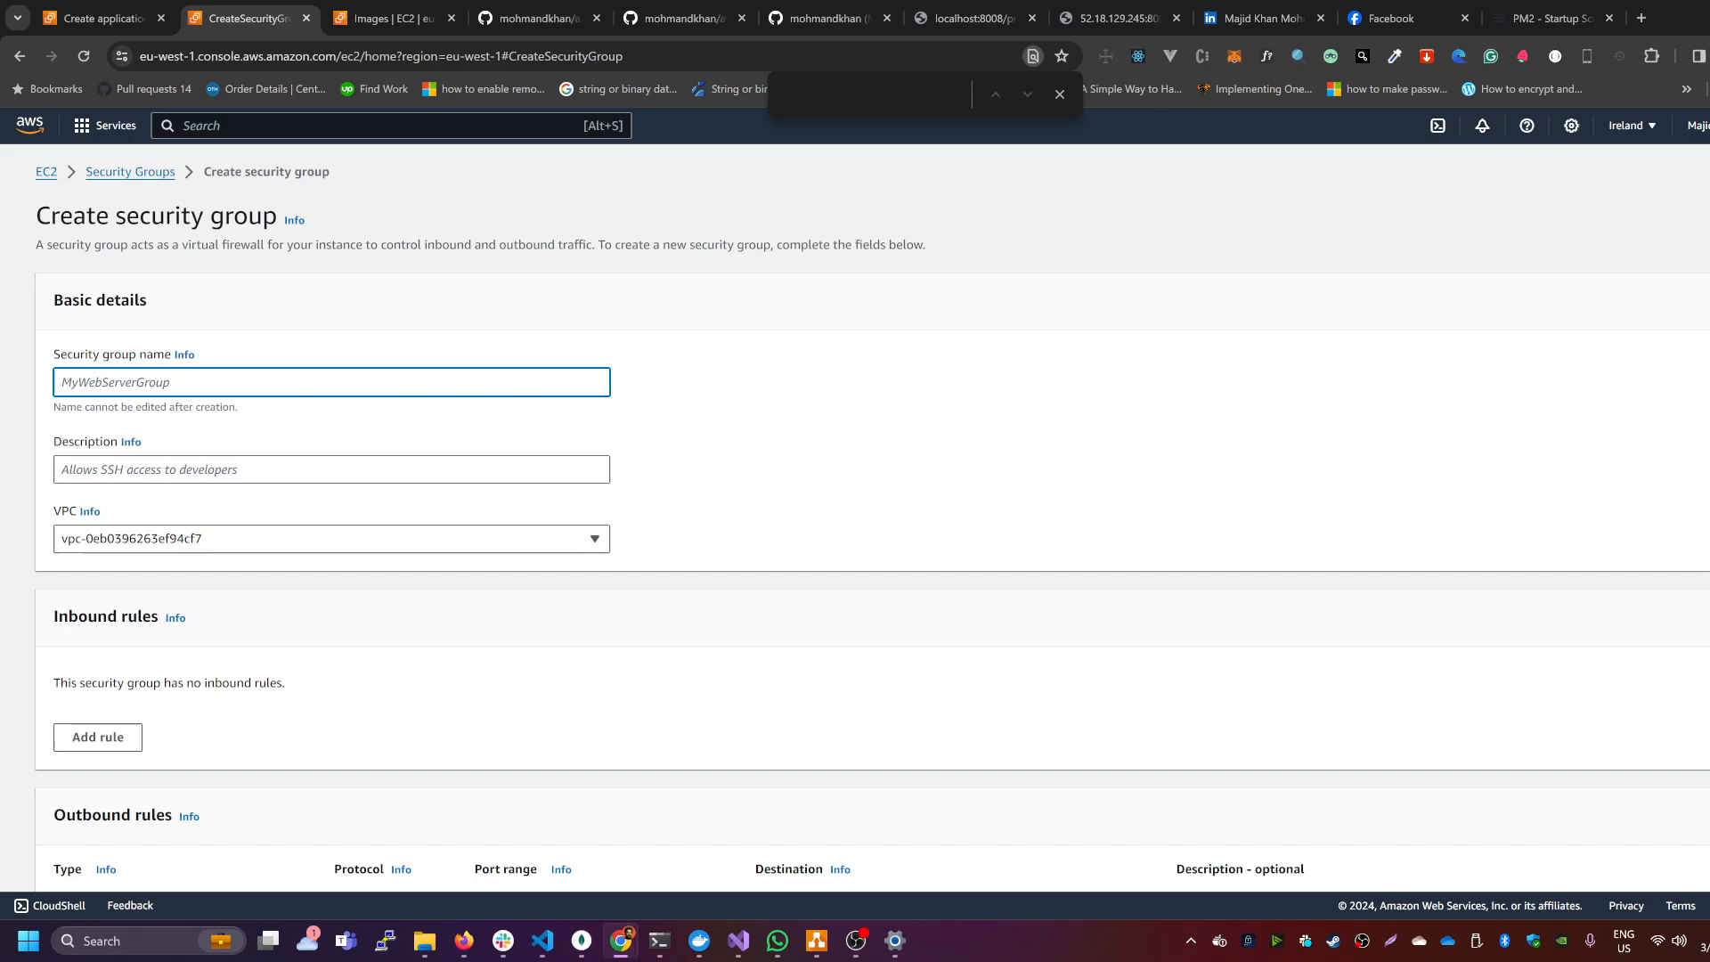
pyautogui.write('A')
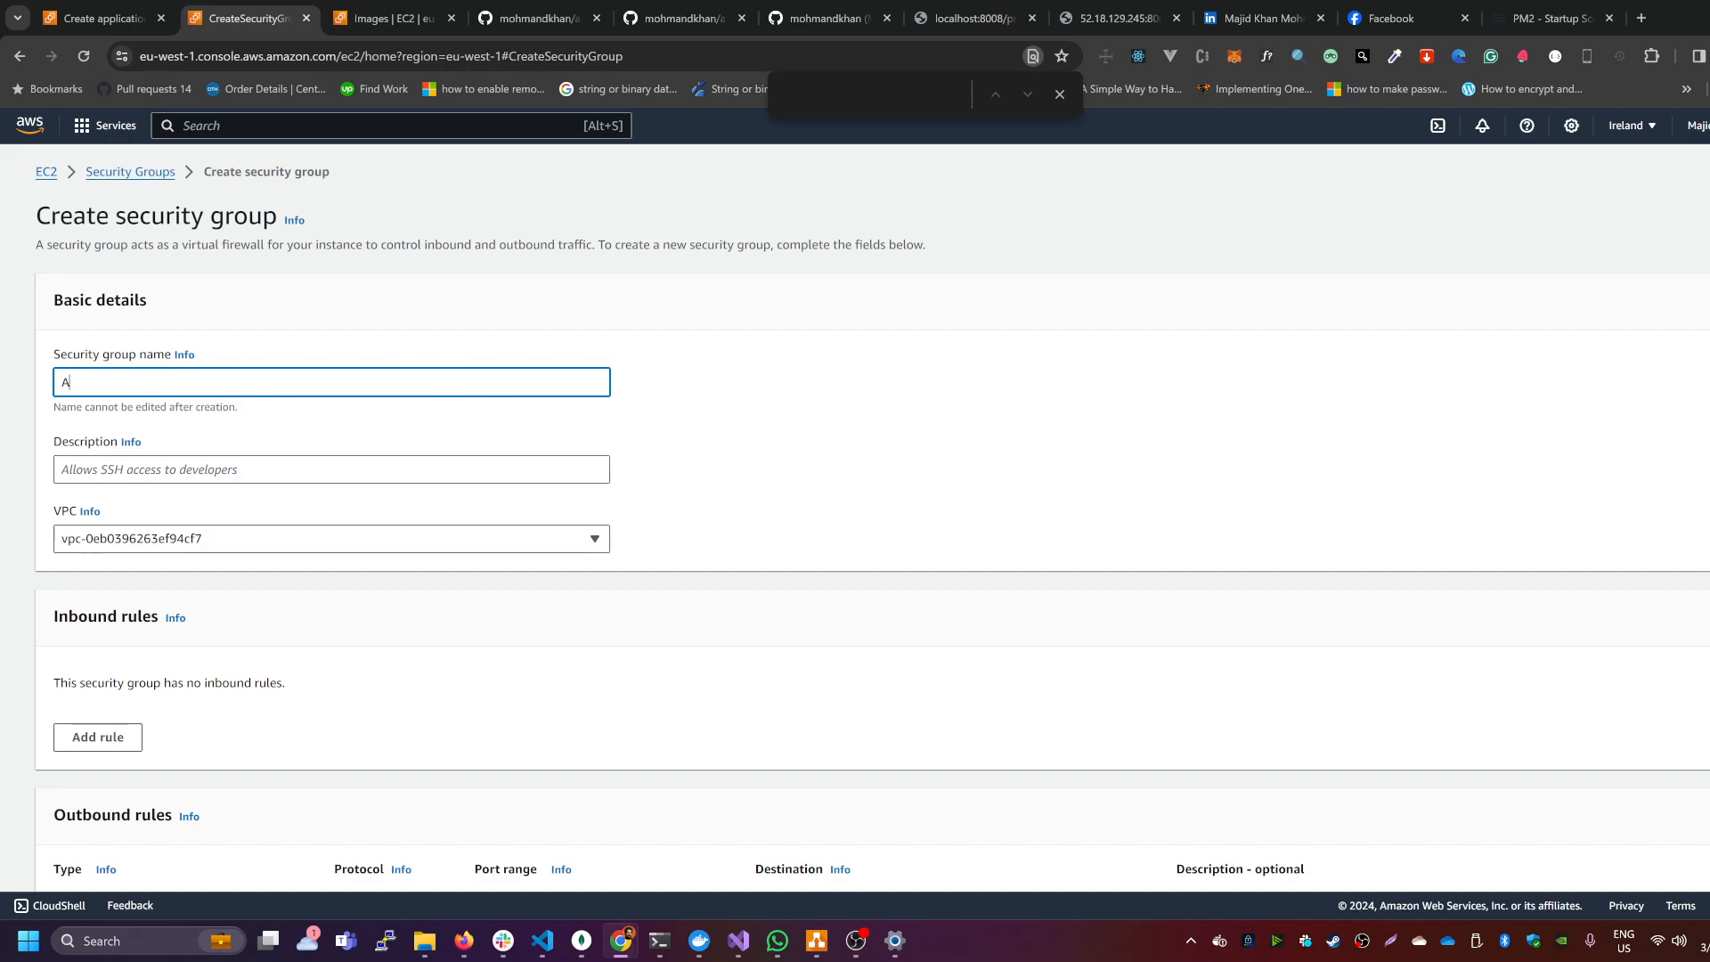
pyautogui.write('W')
pyautogui.press('BackSpace')
pyautogui.press('BackSpace')
pyautogui.write('awsdevopsproje')
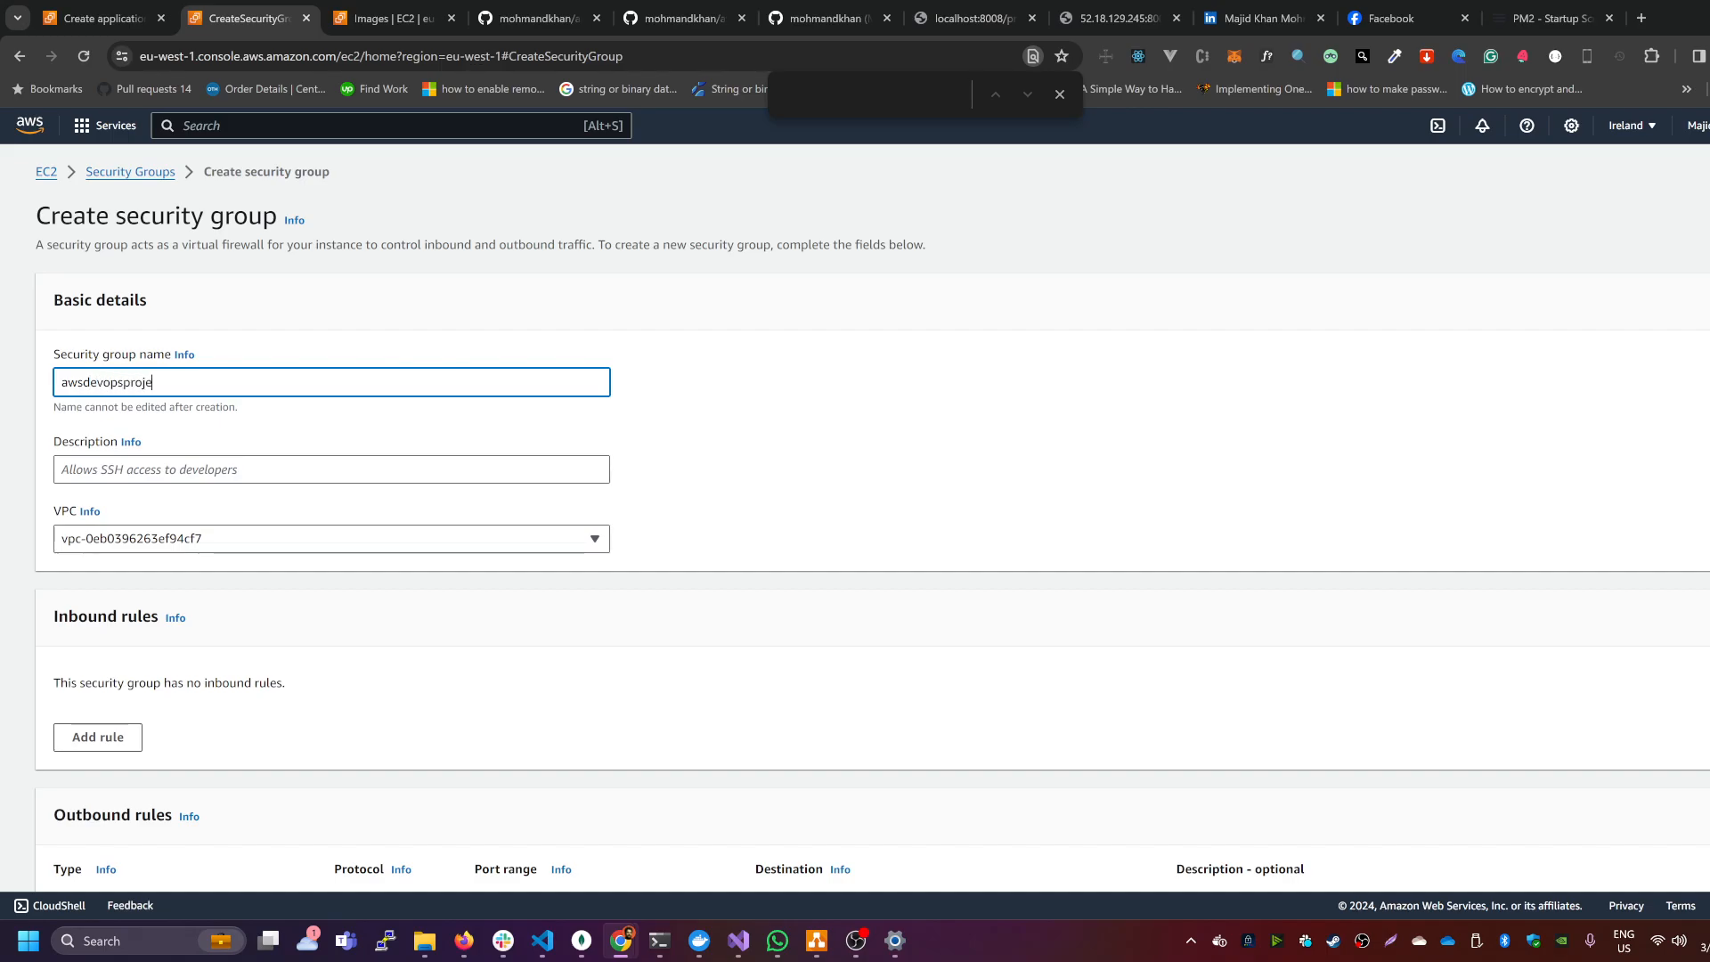
pyautogui.write('ctALBSG')
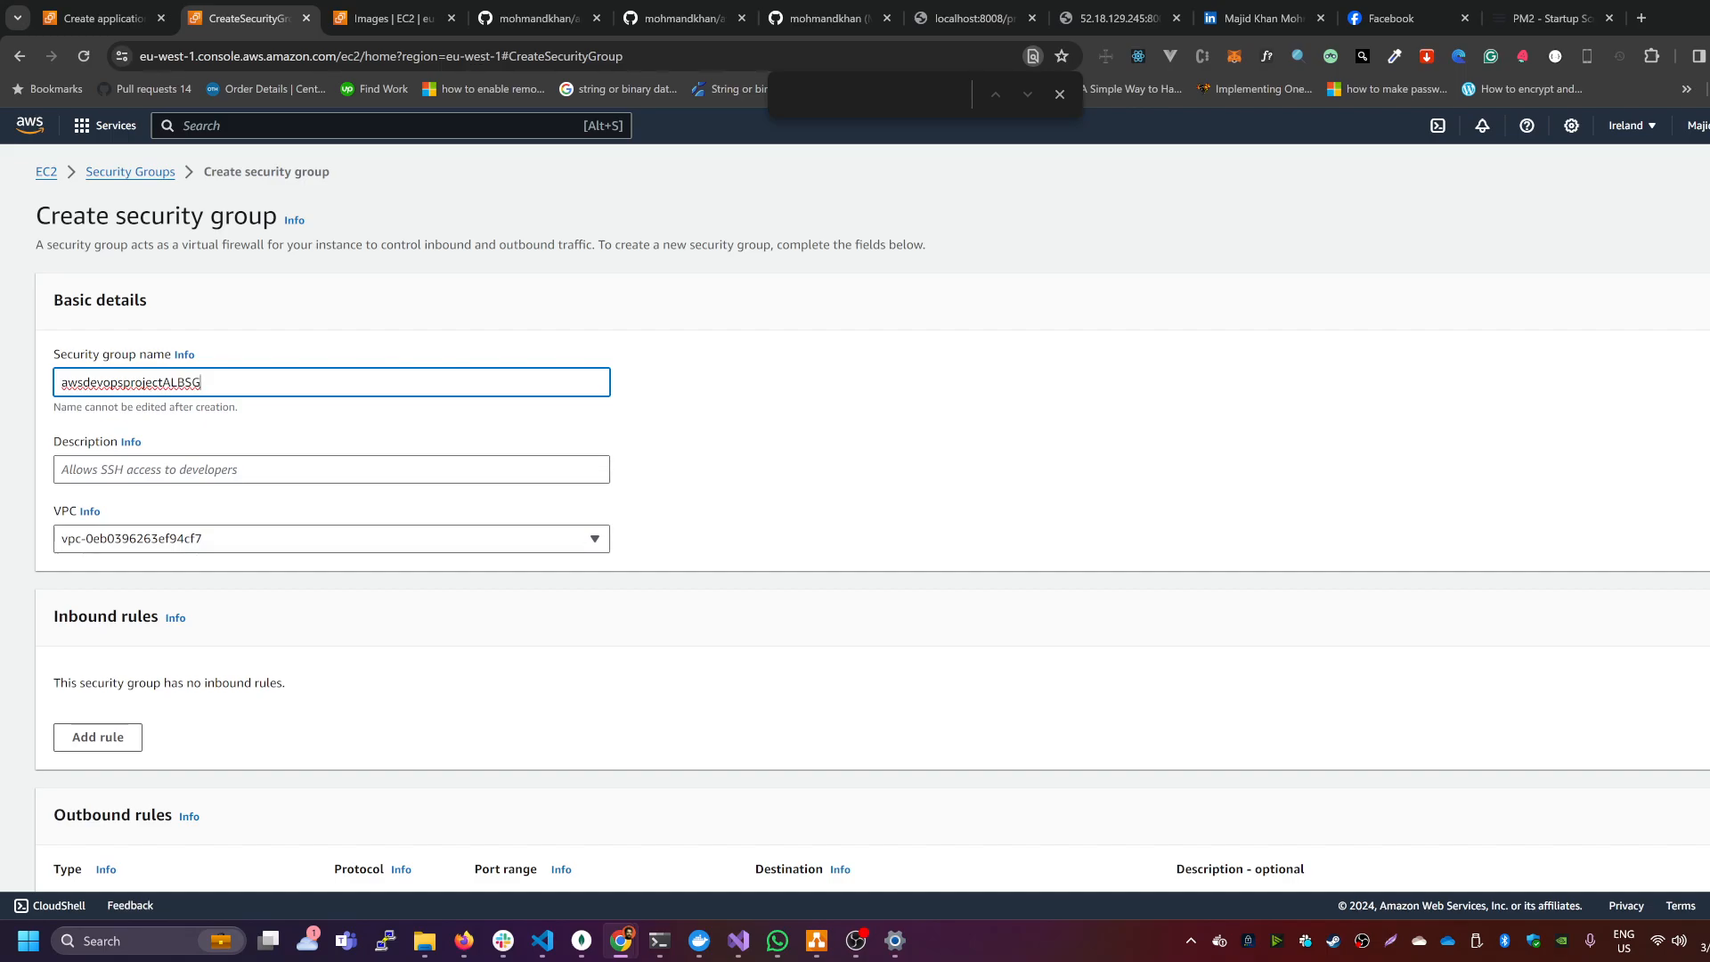
pyautogui.hotkey('ctrl', 'a')
pyautogui.hotkey('ctrl', 'c')
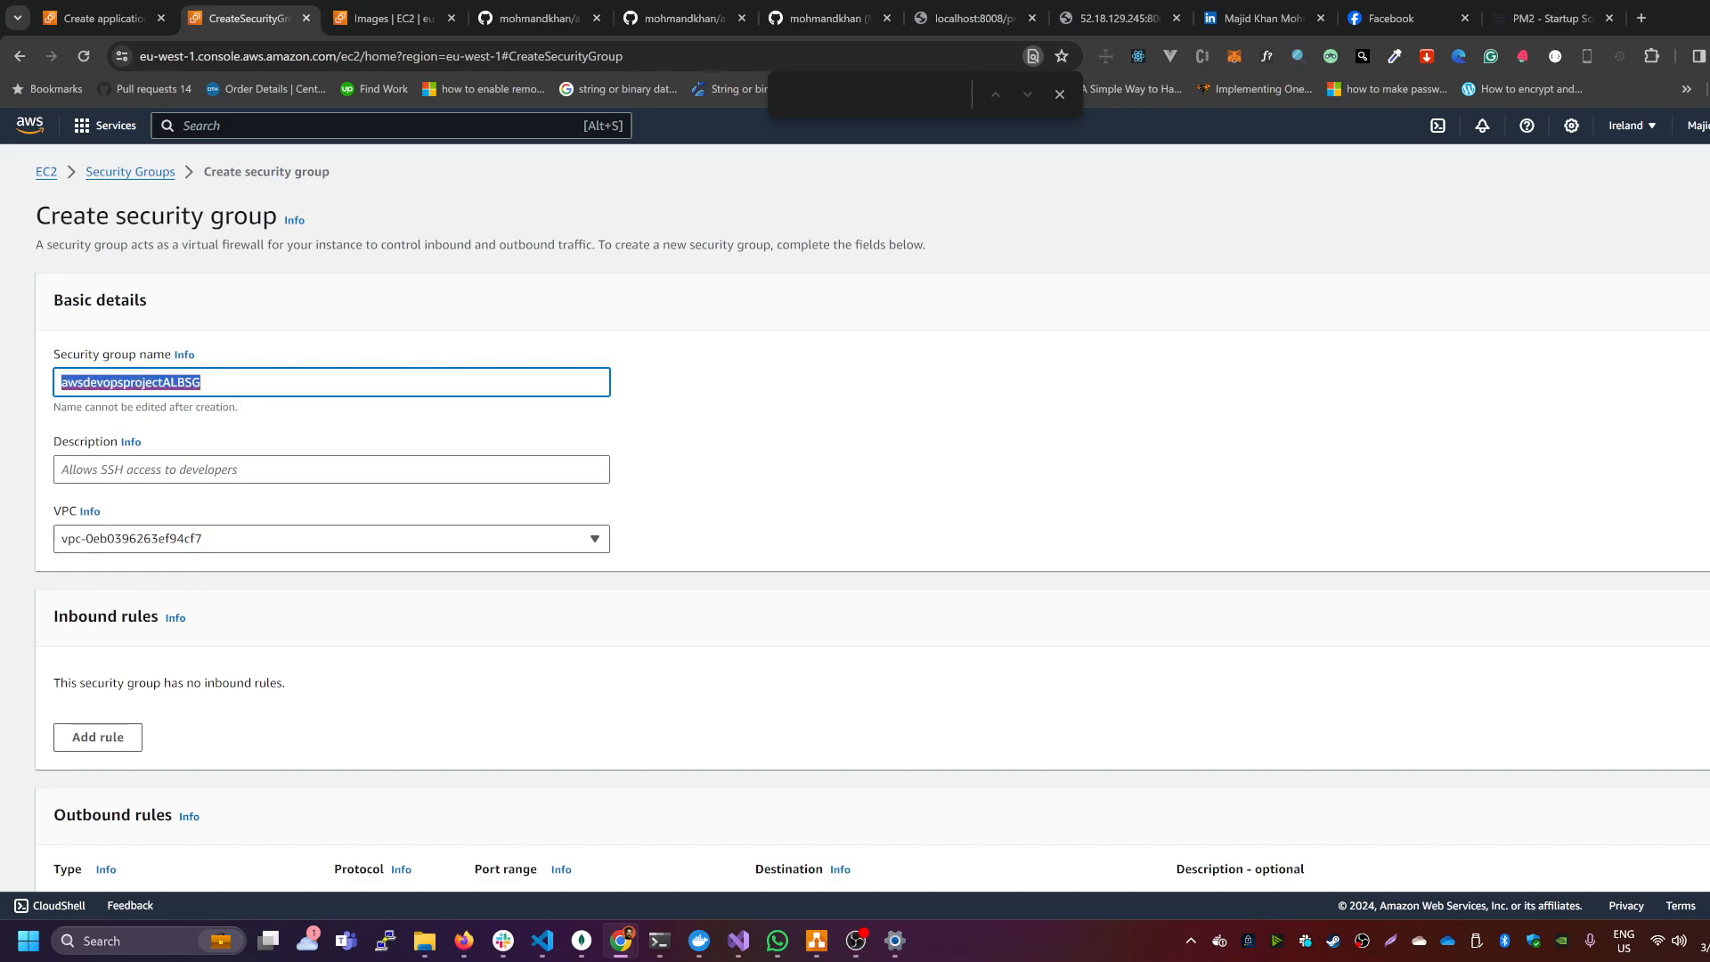
pyautogui.press('Tab')
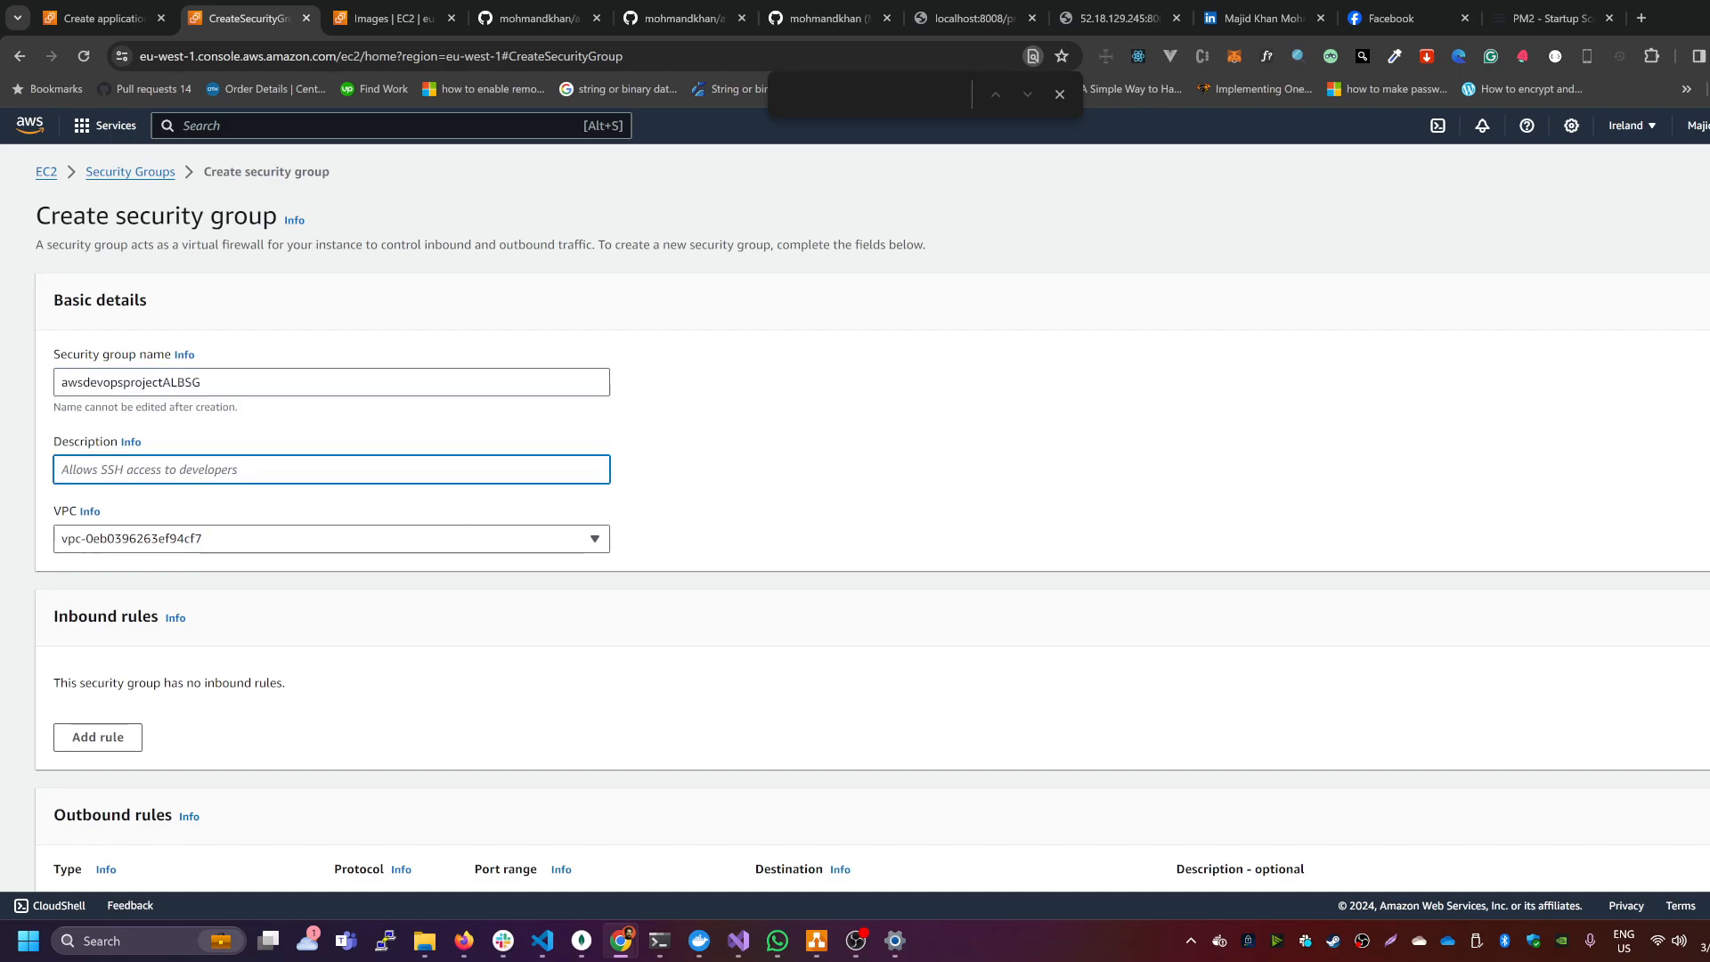
pyautogui.hotkey('ctrl', 'v')
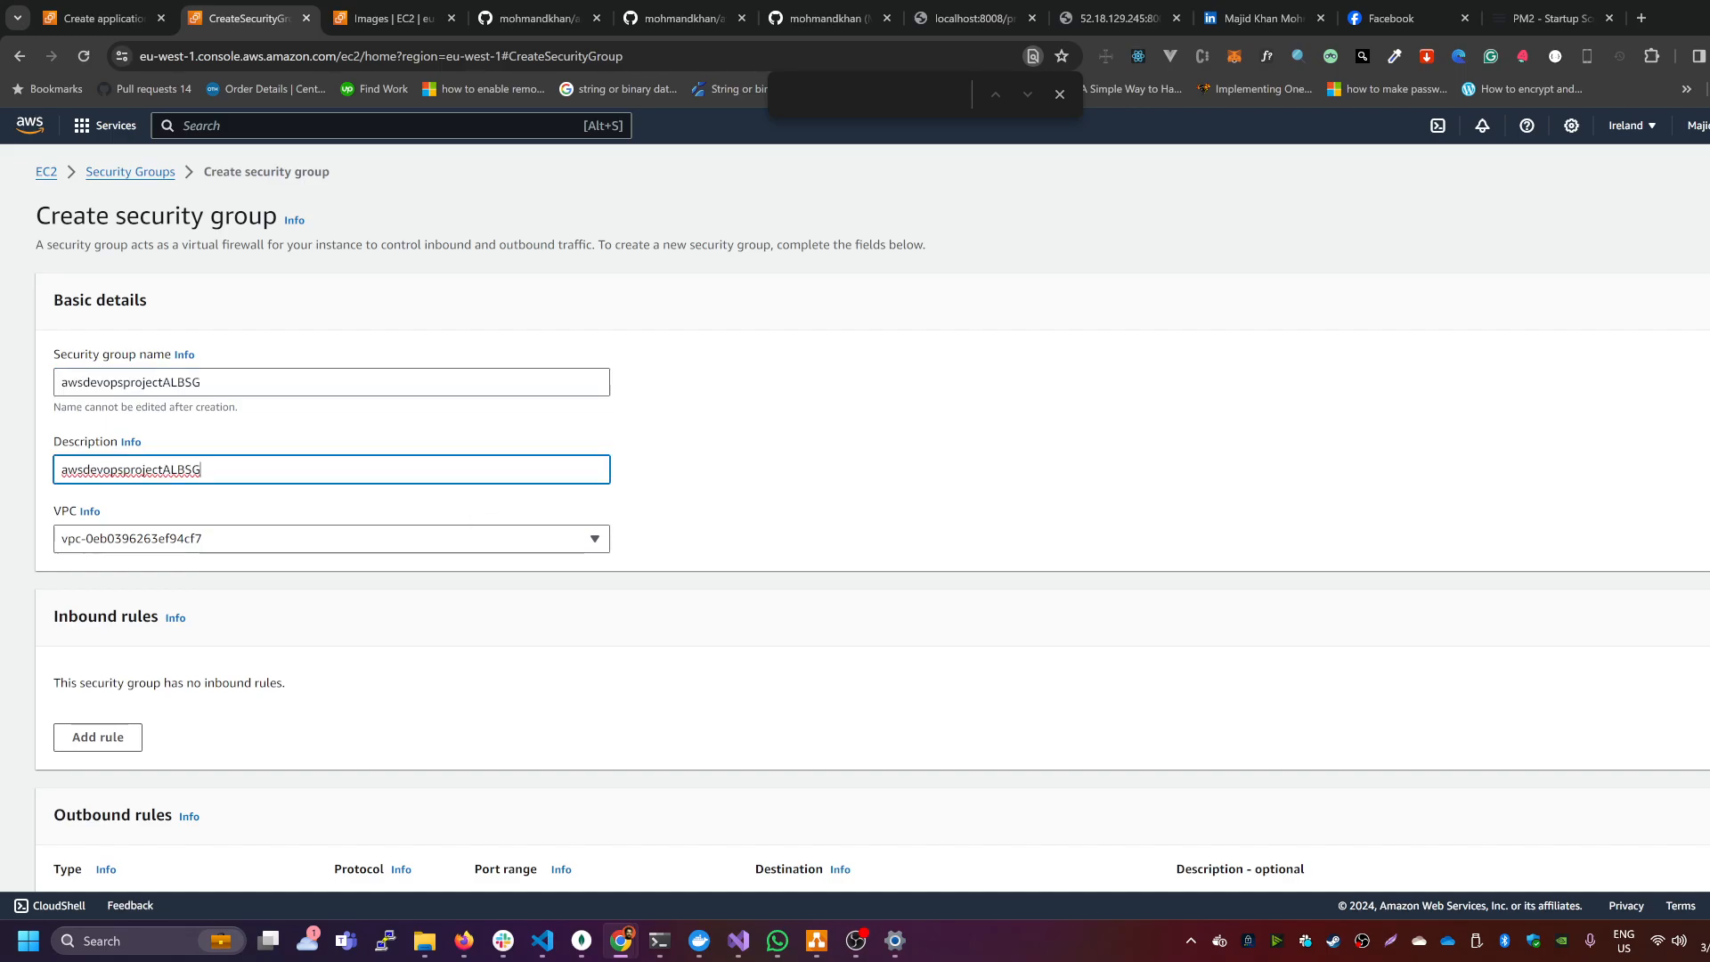
pyautogui.click(720, 459)
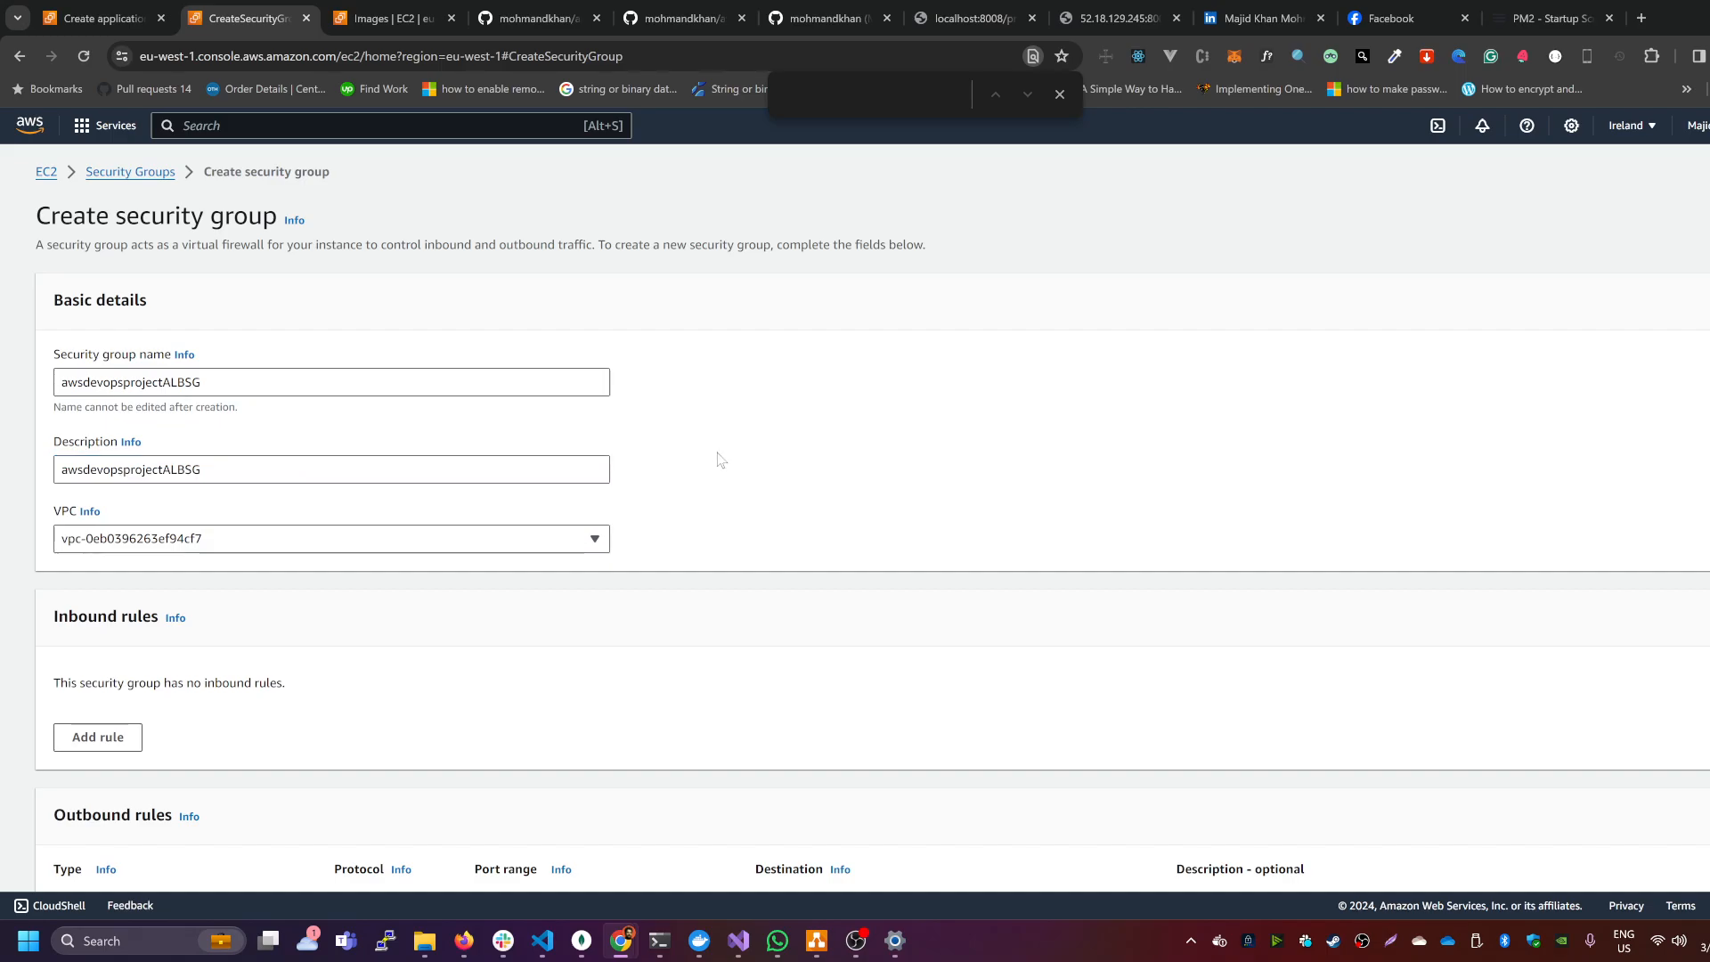
# Step: Add an inbound rule to the security group allowing HTTP traffic from Anywhere-IPv4
pyautogui.scroll(-1, 653, 470)
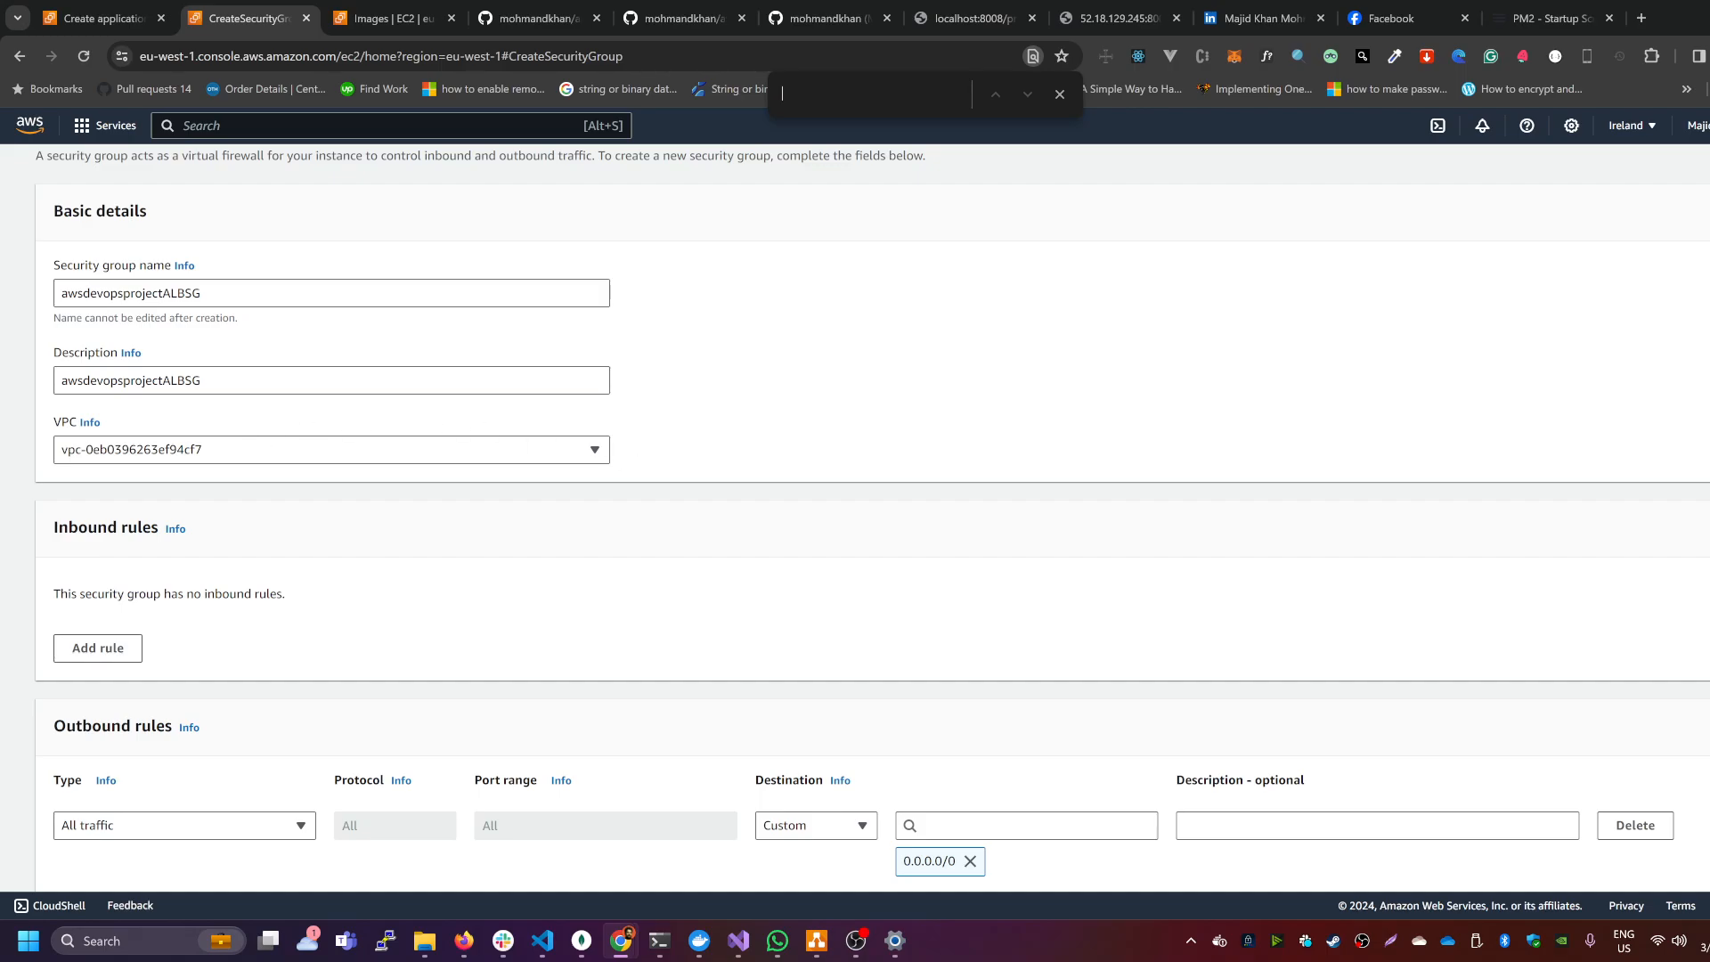
pyautogui.moveTo(203, 380); pyautogui.dragTo(56, 392)
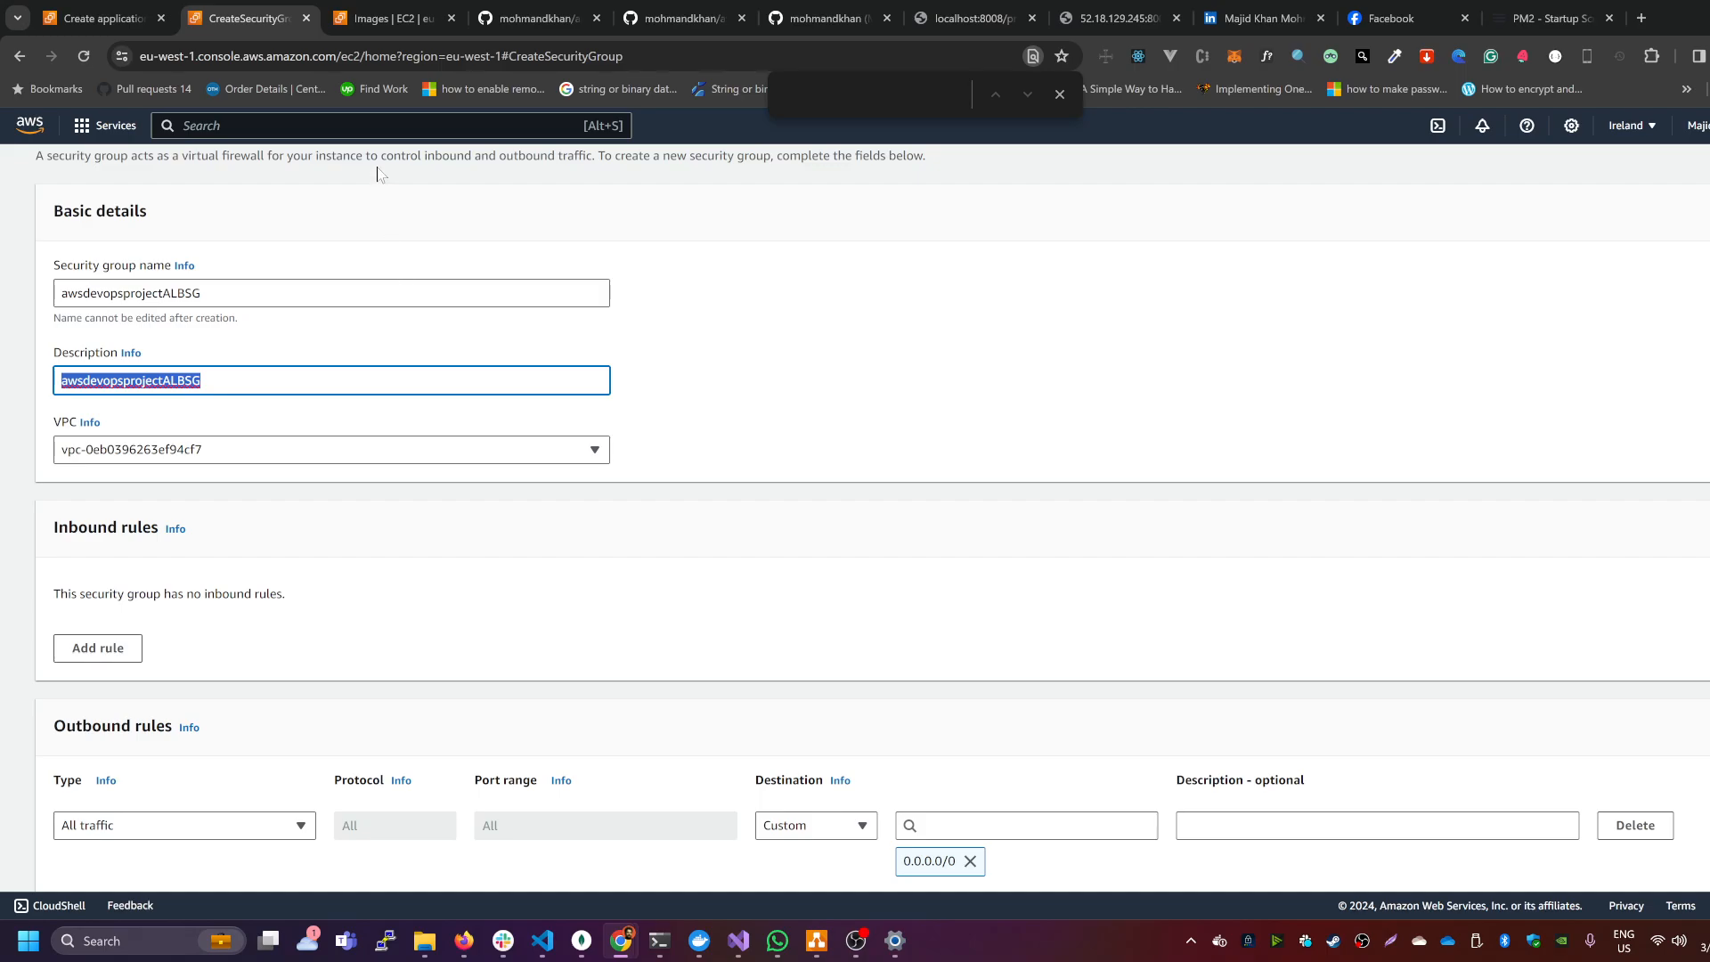
pyautogui.scroll(-1, 576, 451)
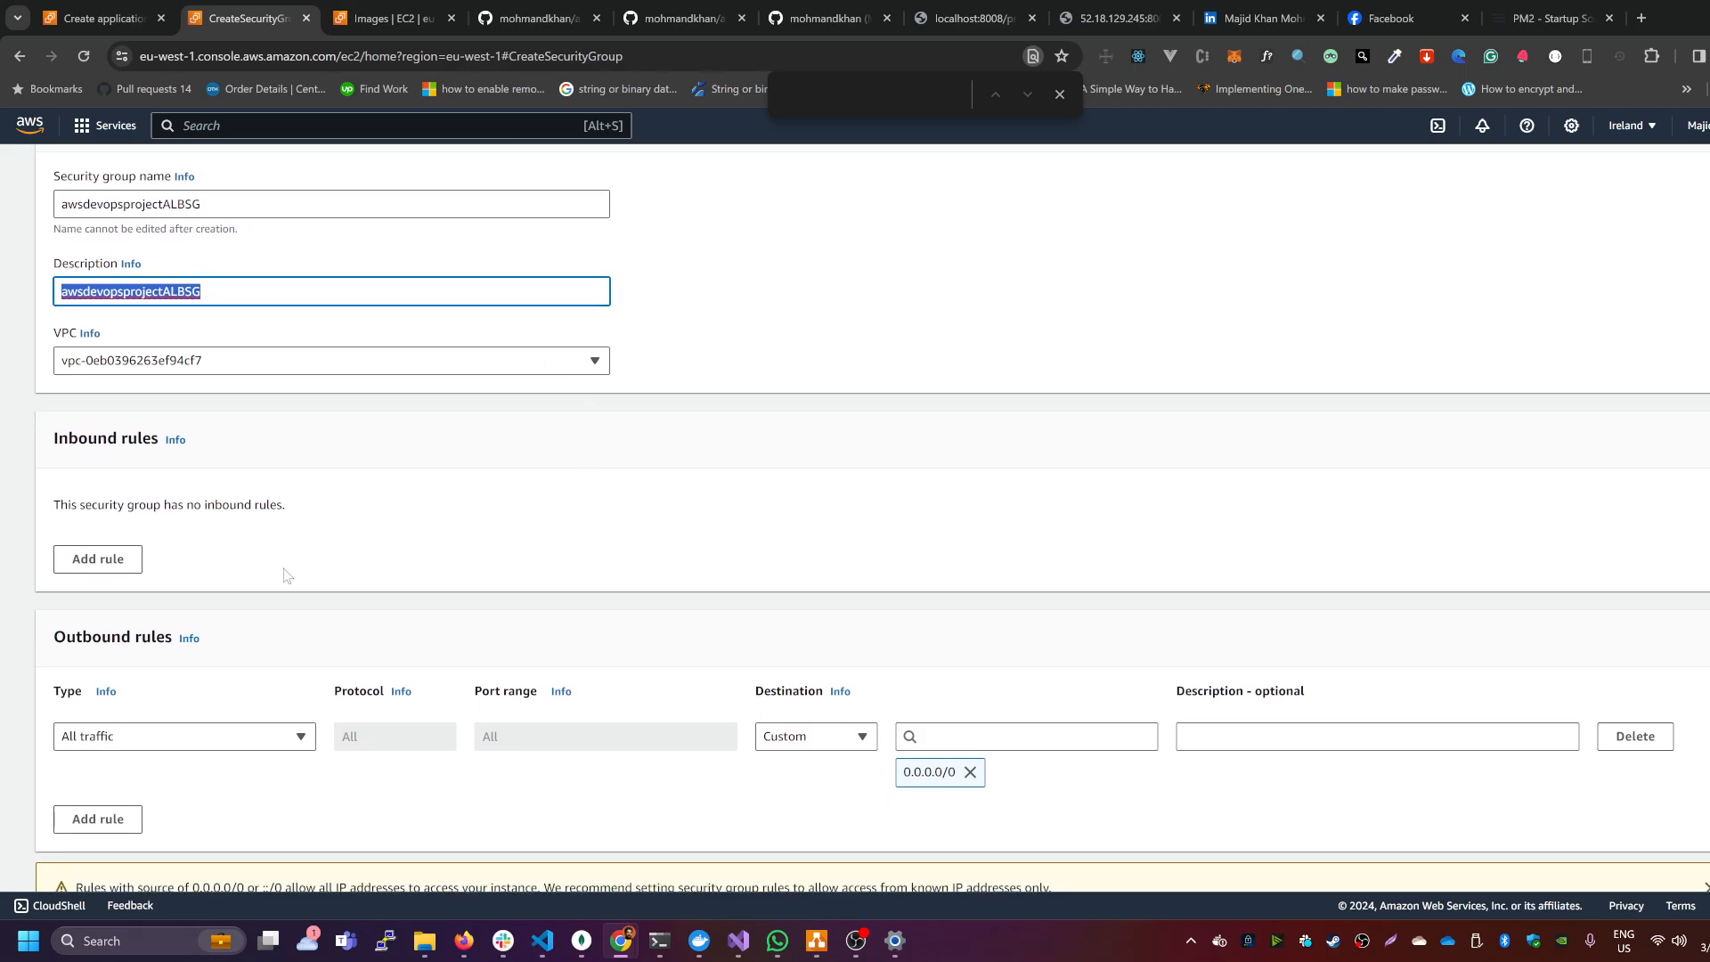
pyautogui.moveTo(53, 445); pyautogui.dragTo(159, 441)
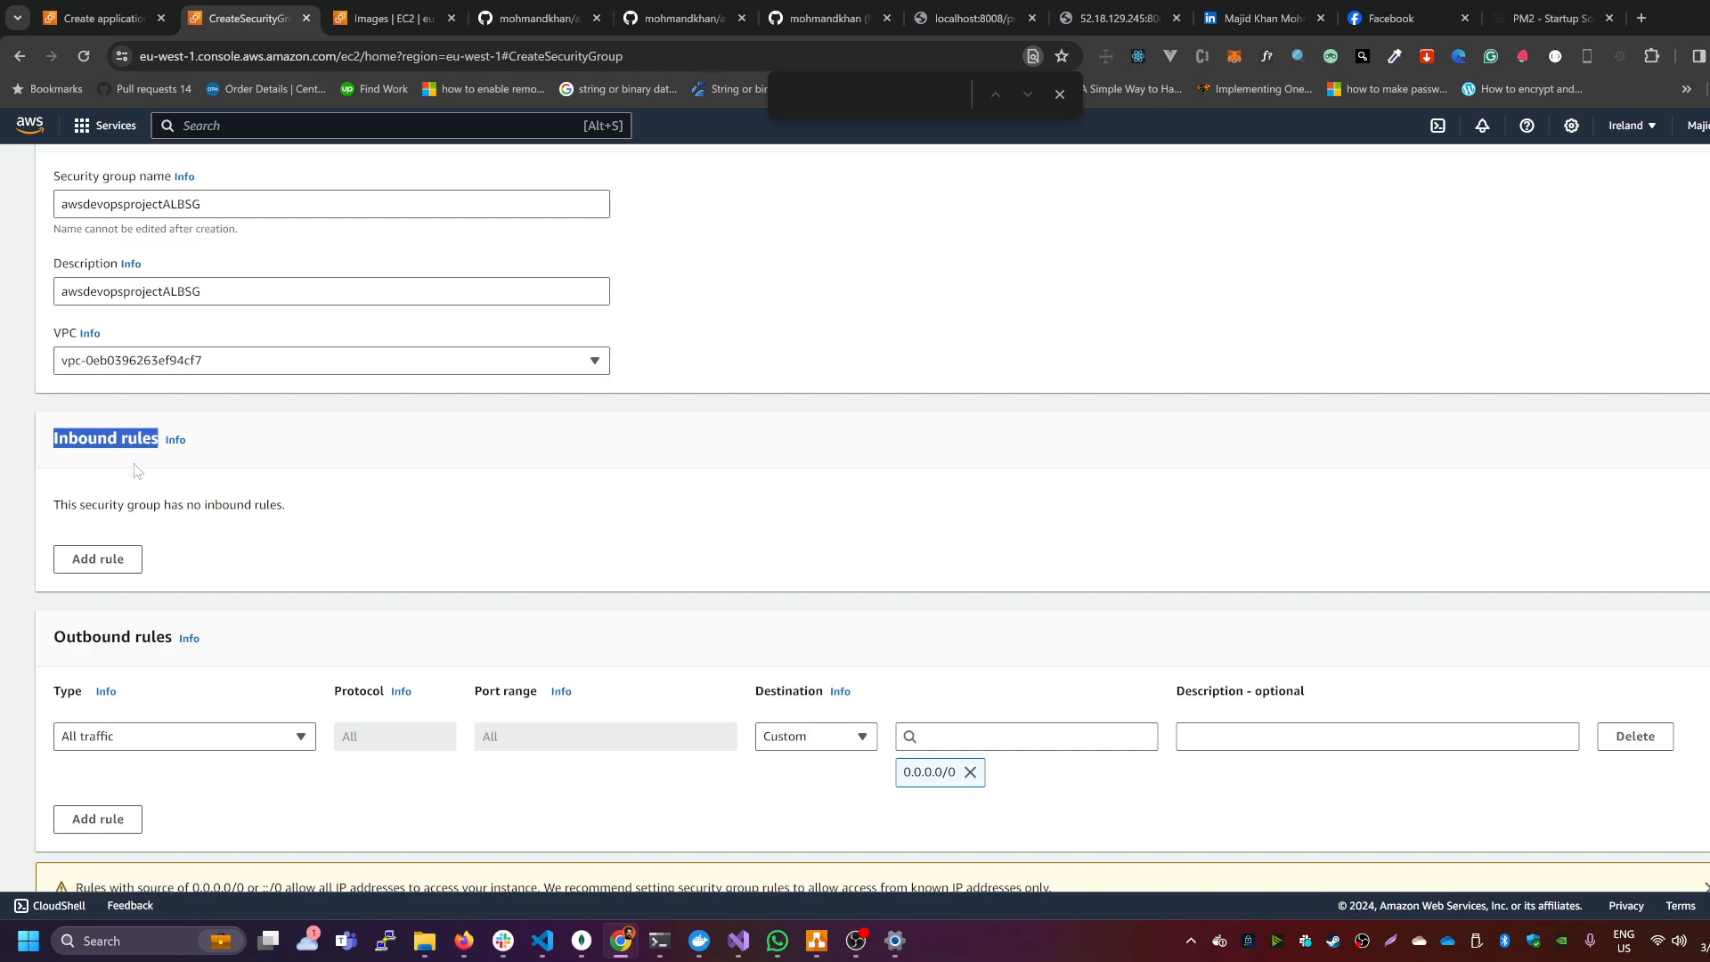
pyautogui.click(98, 561)
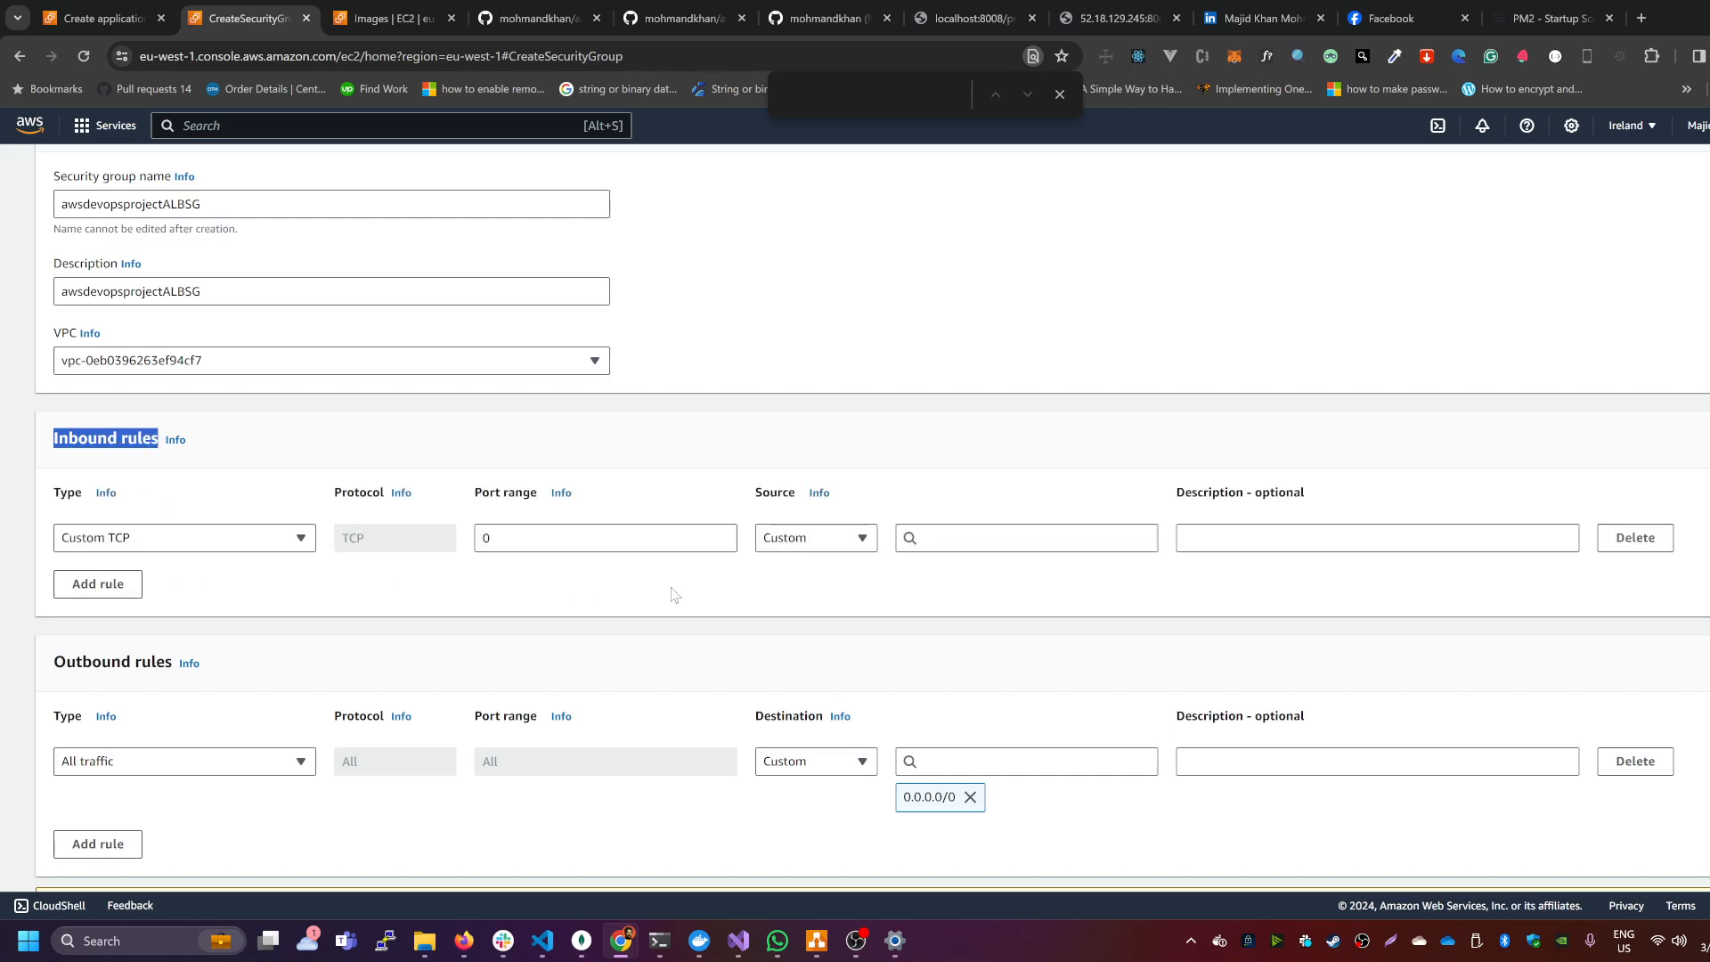
pyautogui.click(298, 537)
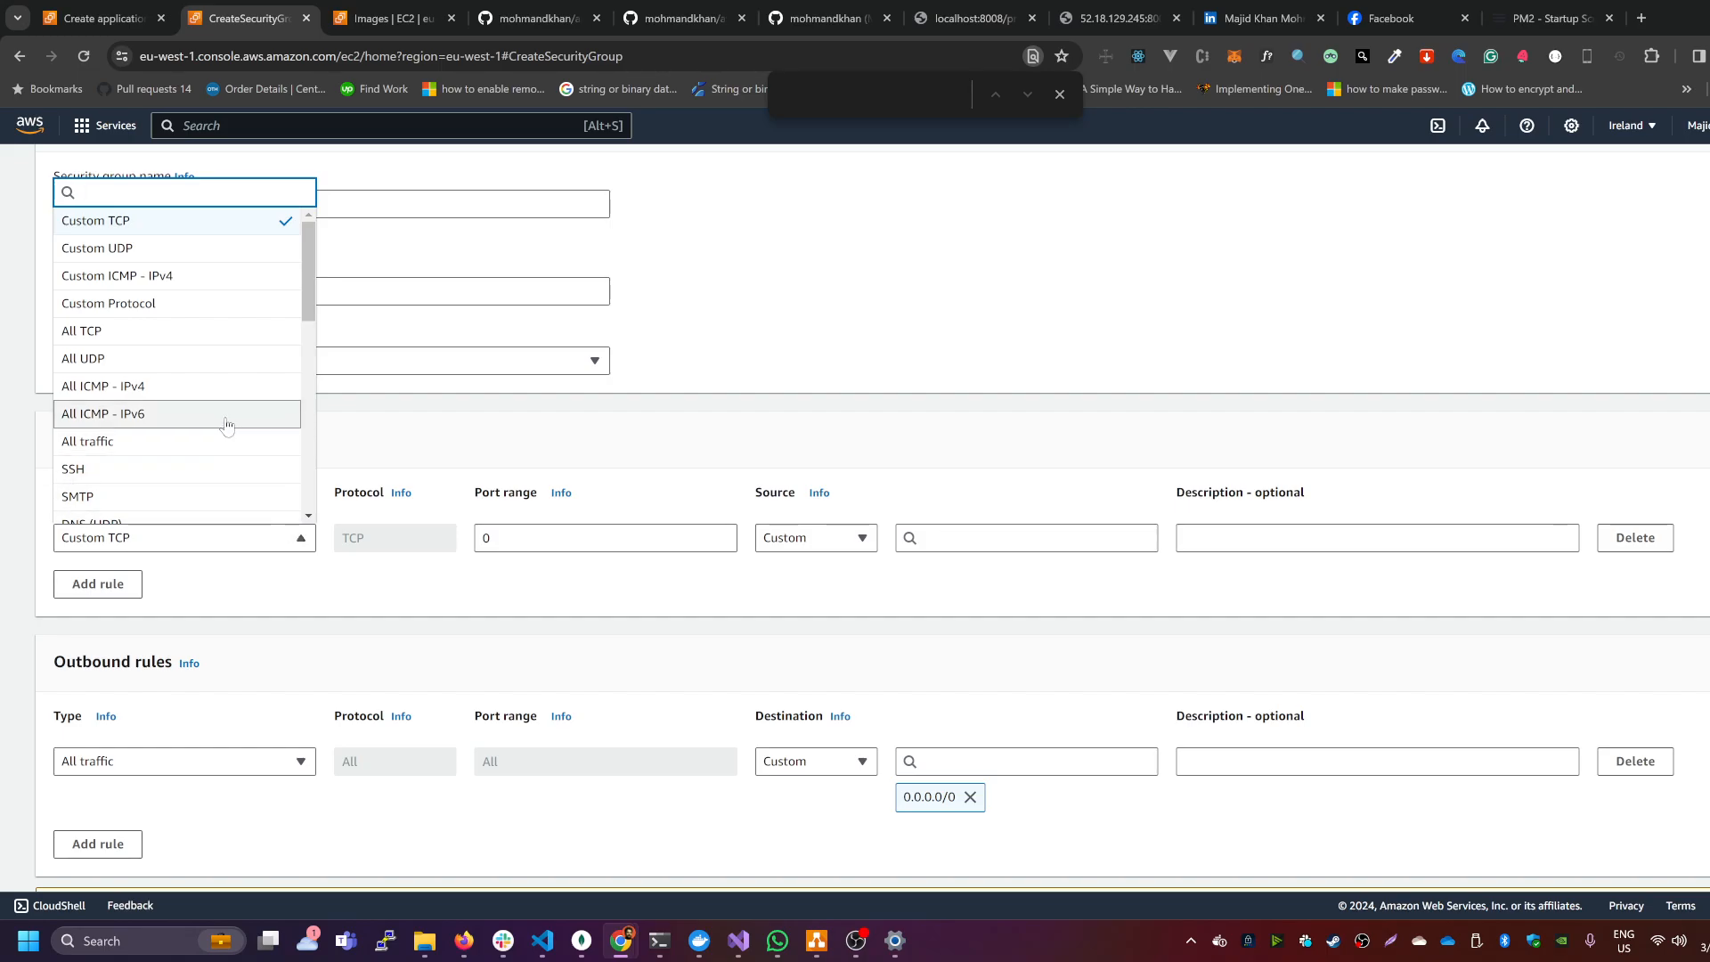
pyautogui.scroll(-1, 142, 432)
pyautogui.click(173, 493)
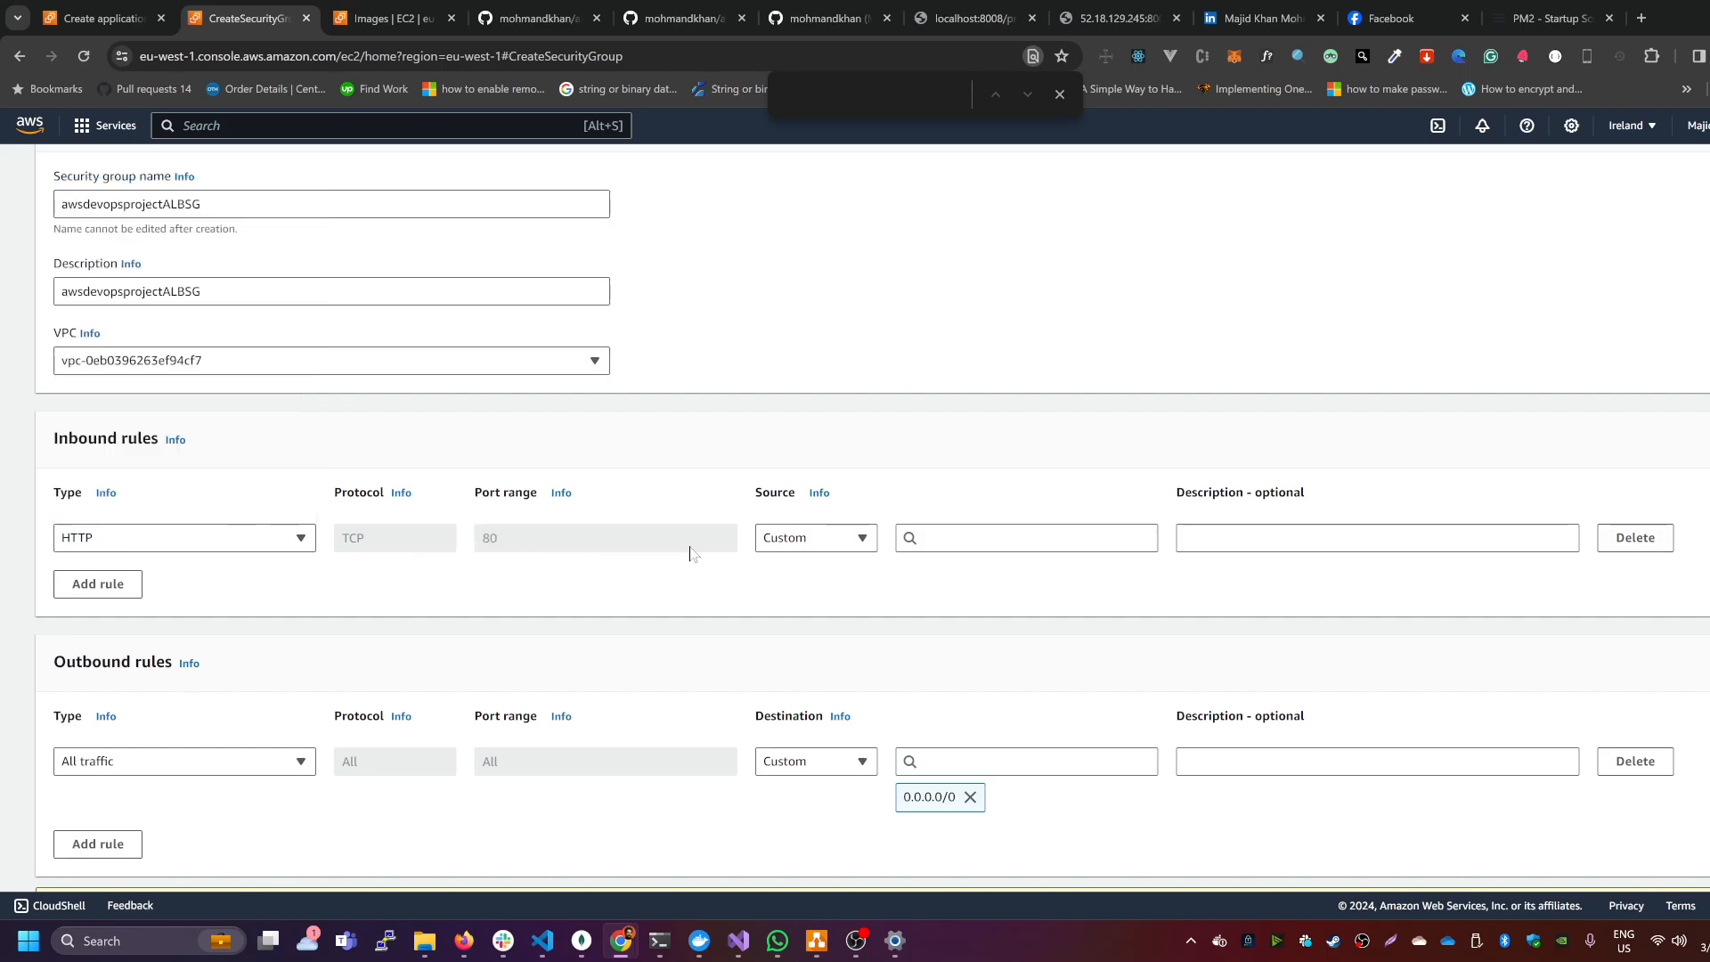
pyautogui.click(857, 546)
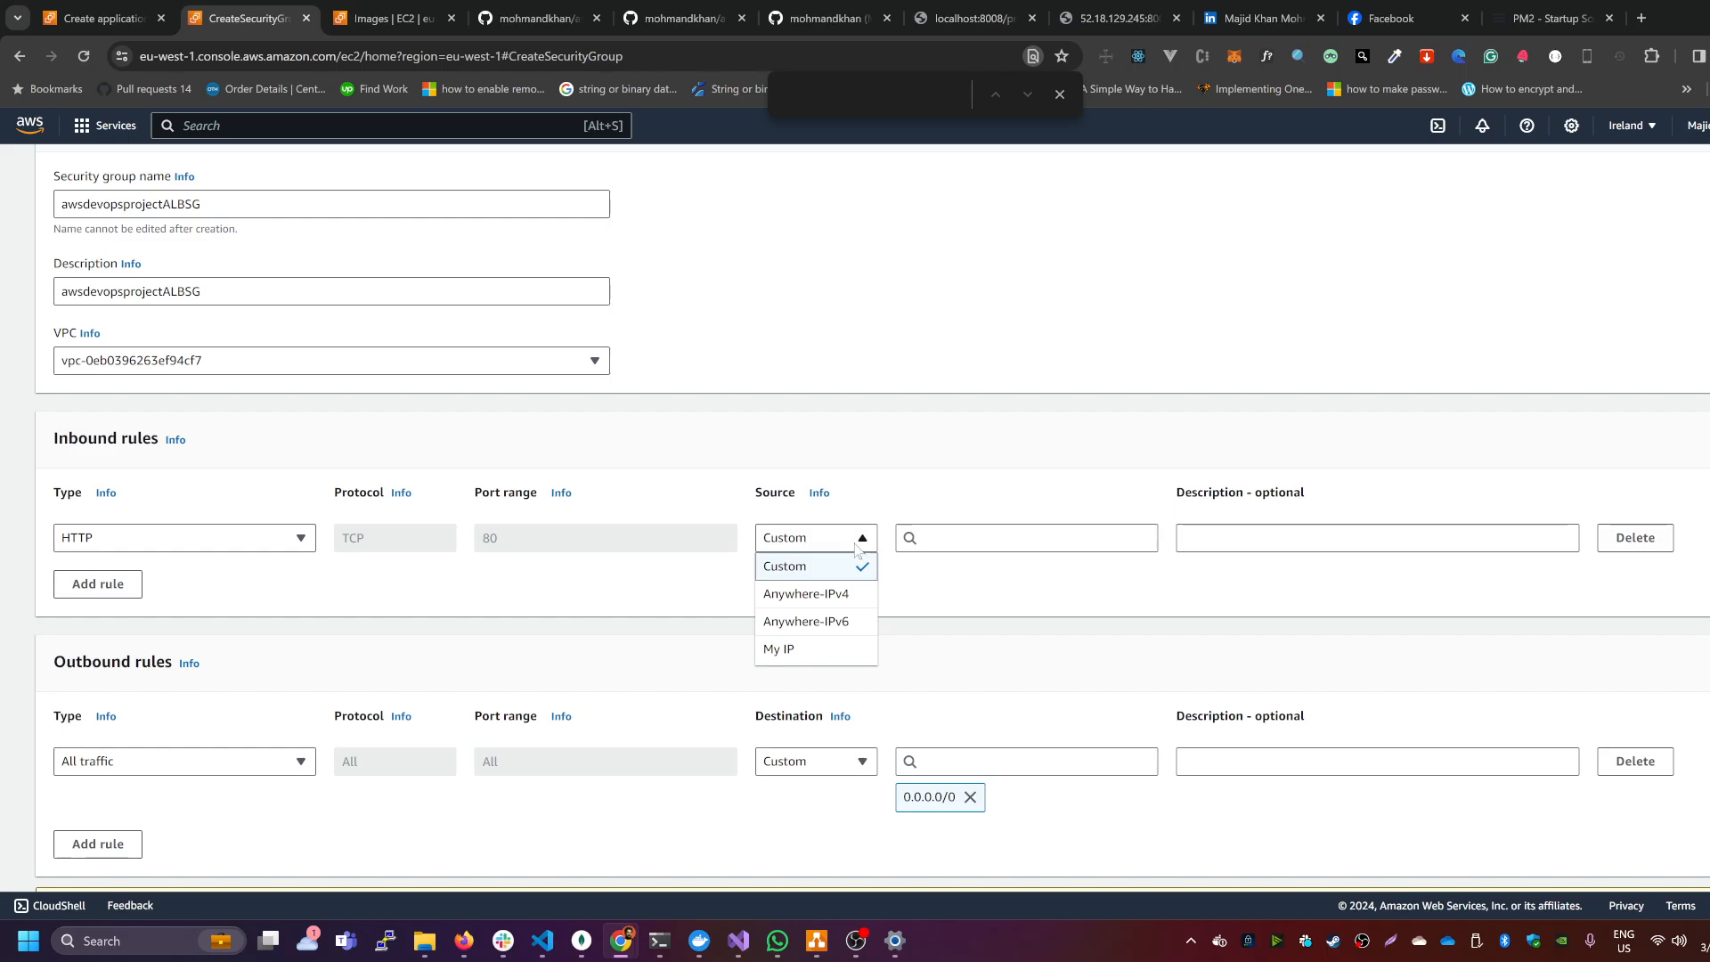
pyautogui.click(811, 593)
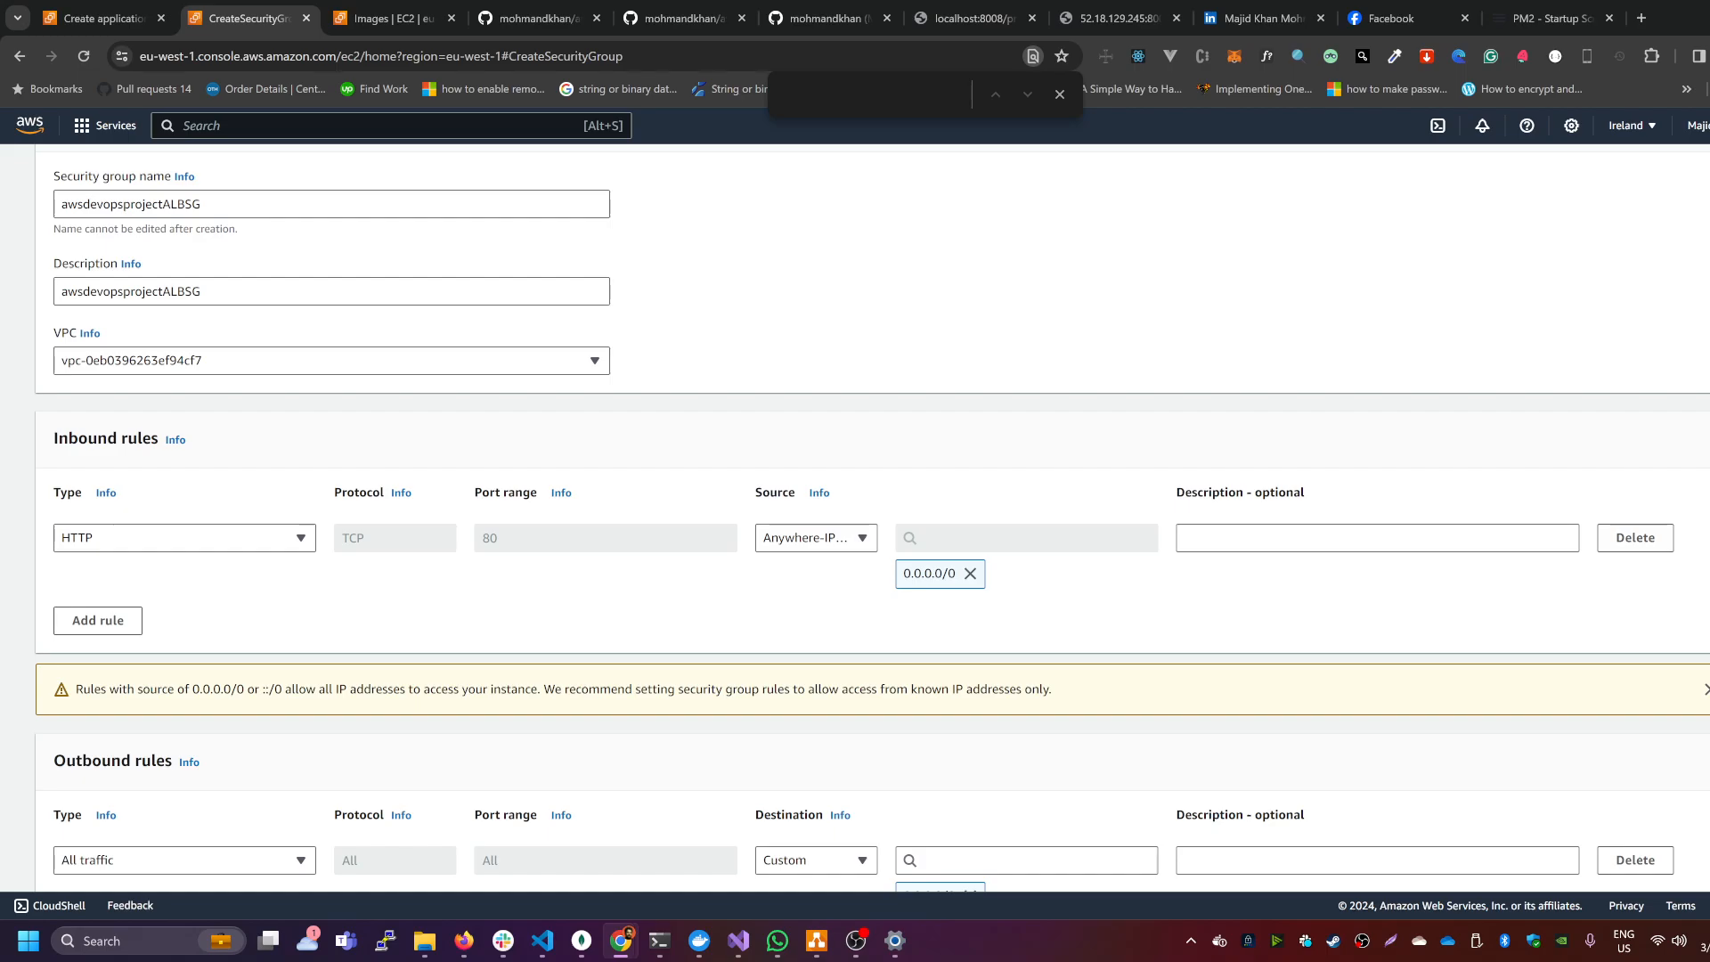
# Step: Add a second inbound rule allowing HTTPS traffic from Anywhere-IPv4
pyautogui.click(138, 621)
pyautogui.scroll(-2, 249, 611)
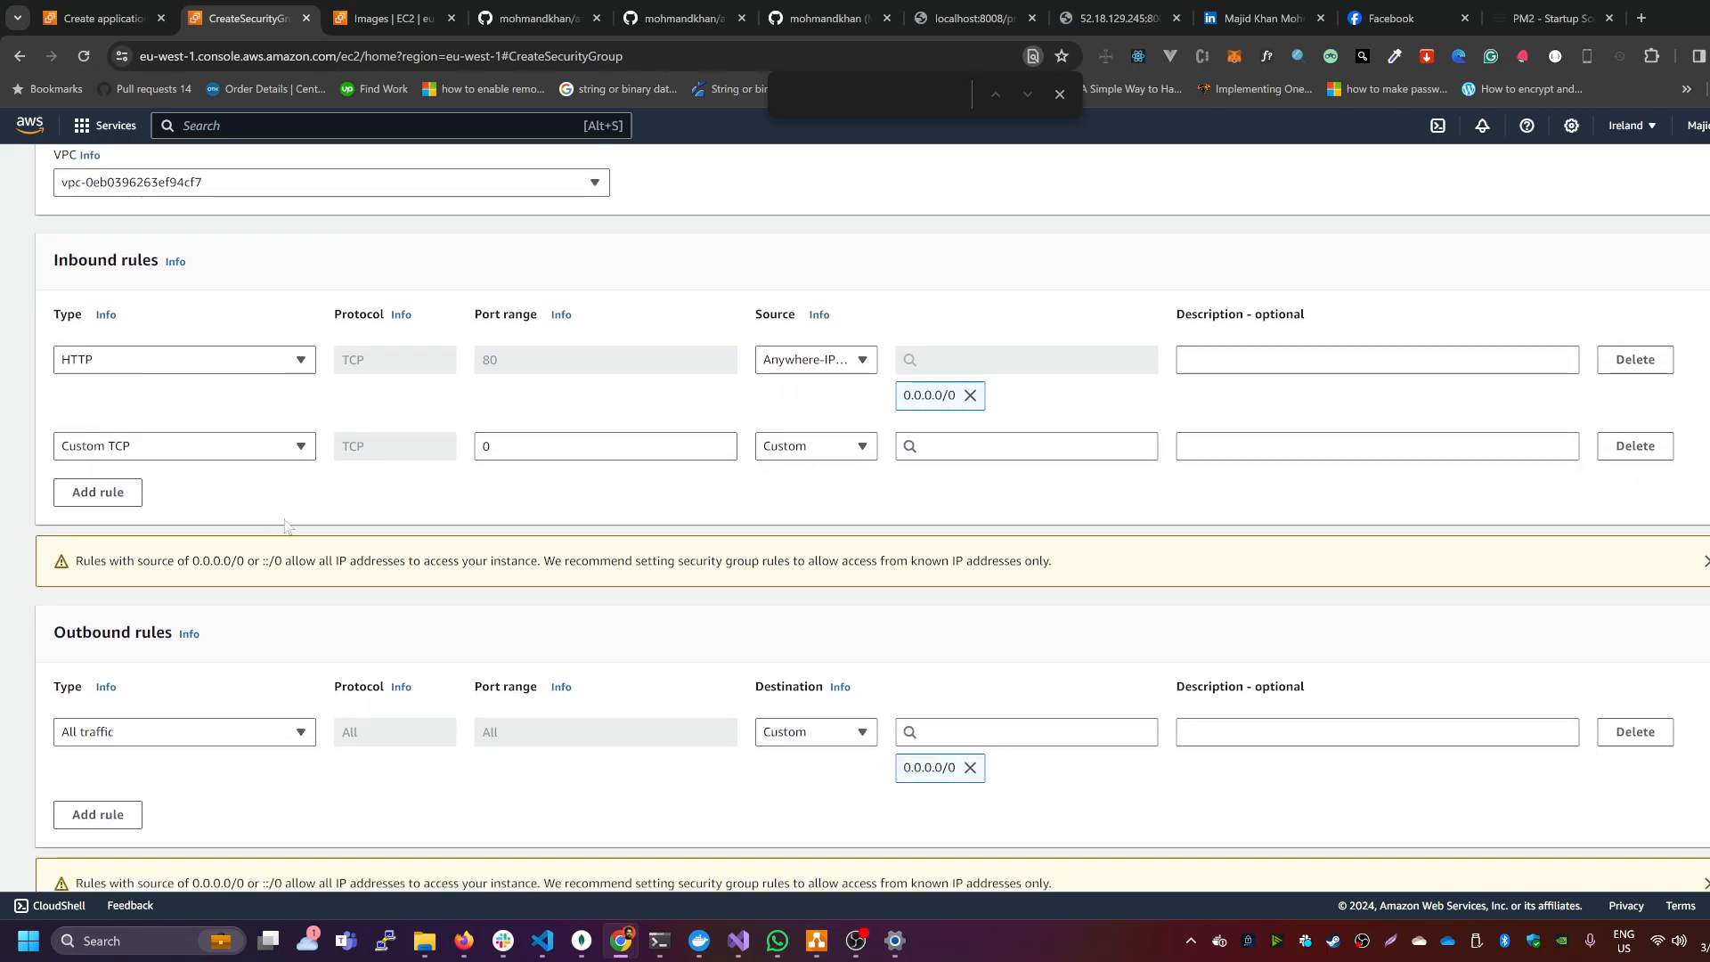
pyautogui.click(268, 445)
pyautogui.scroll(-1, 205, 609)
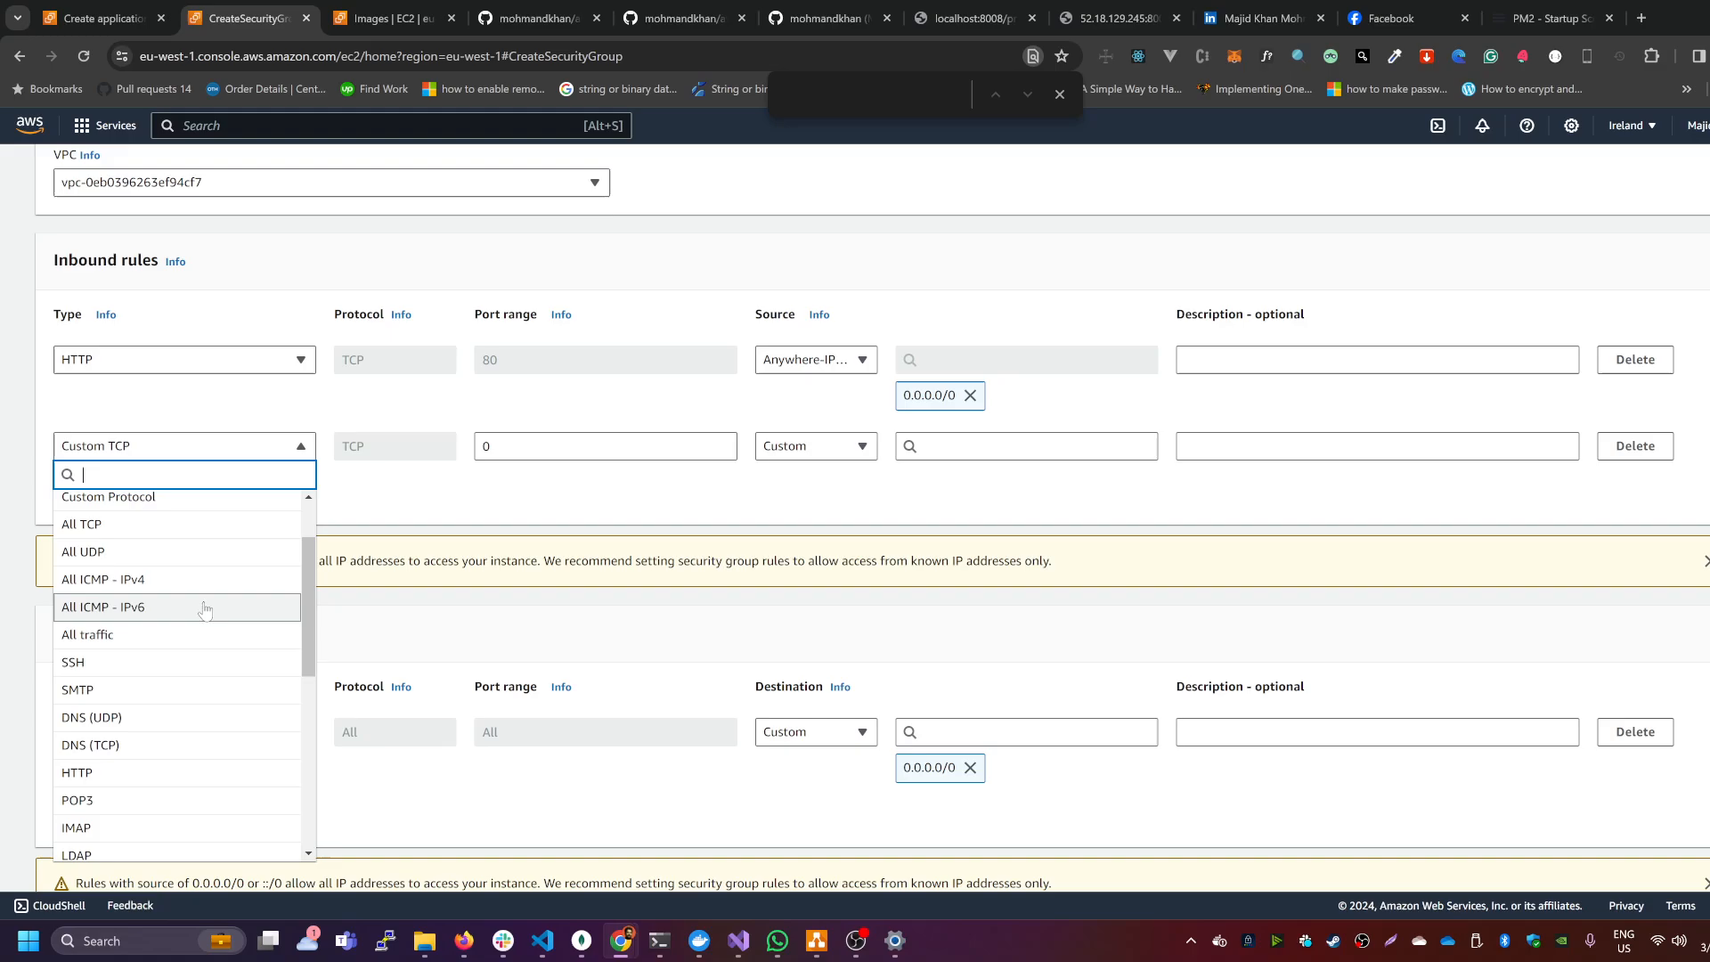
pyautogui.scroll(-2, 205, 609)
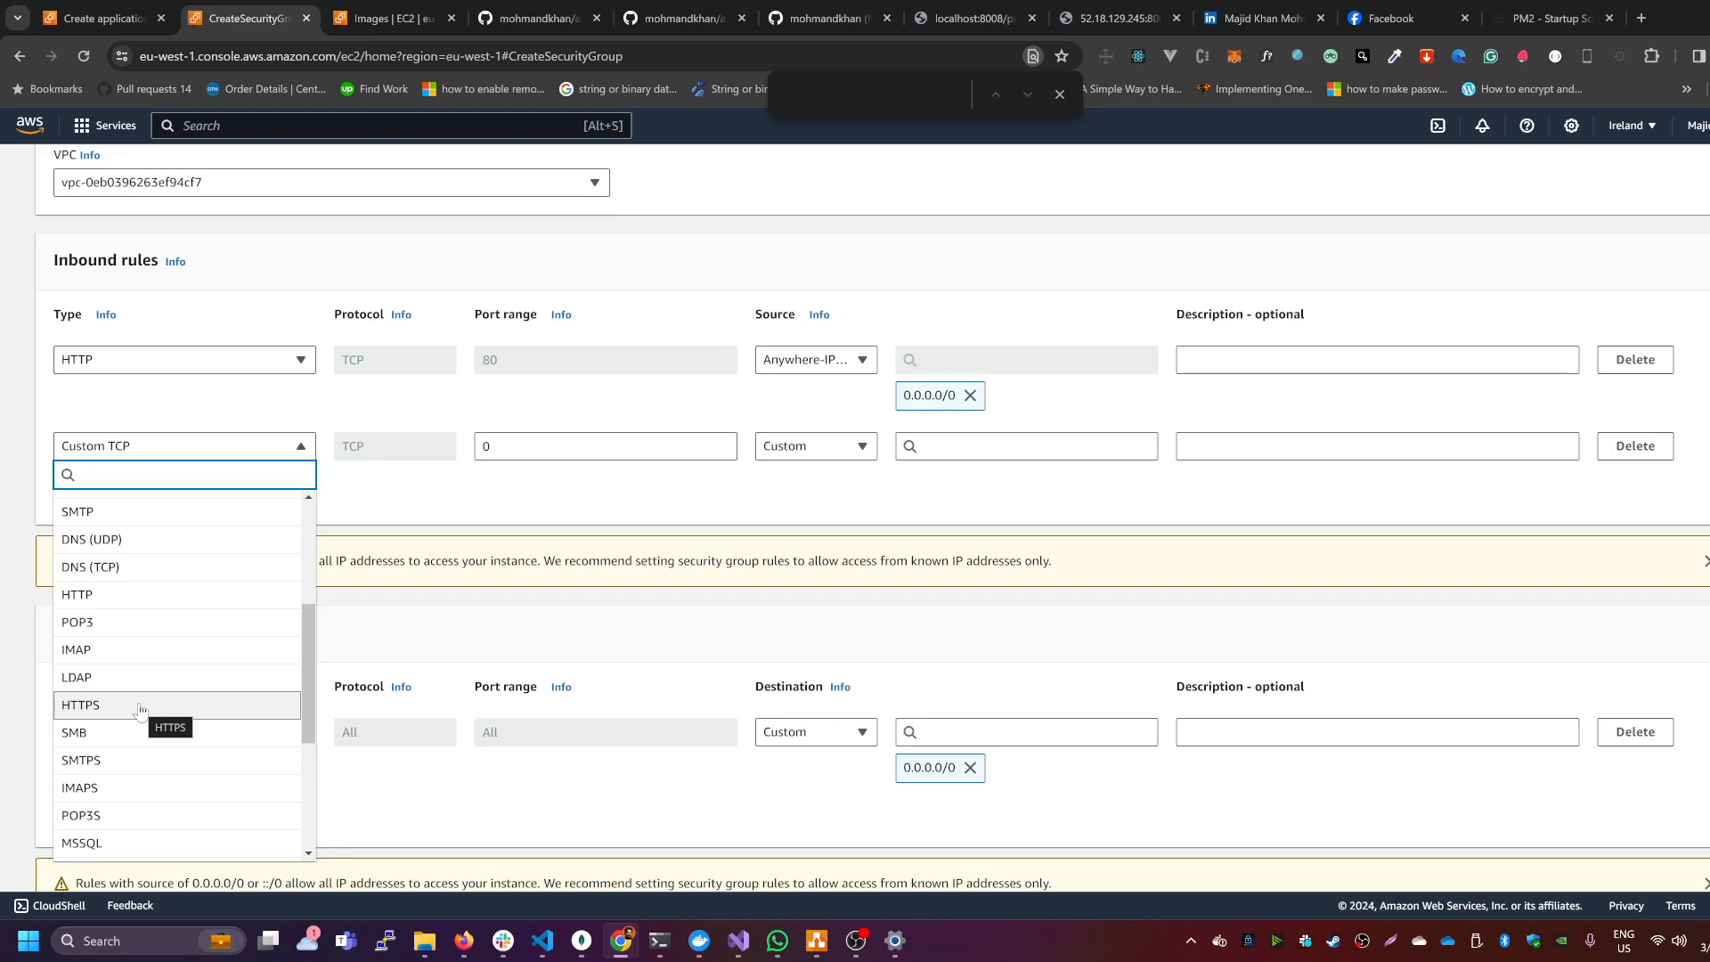
pyautogui.hotkey('ctrl', 'f')
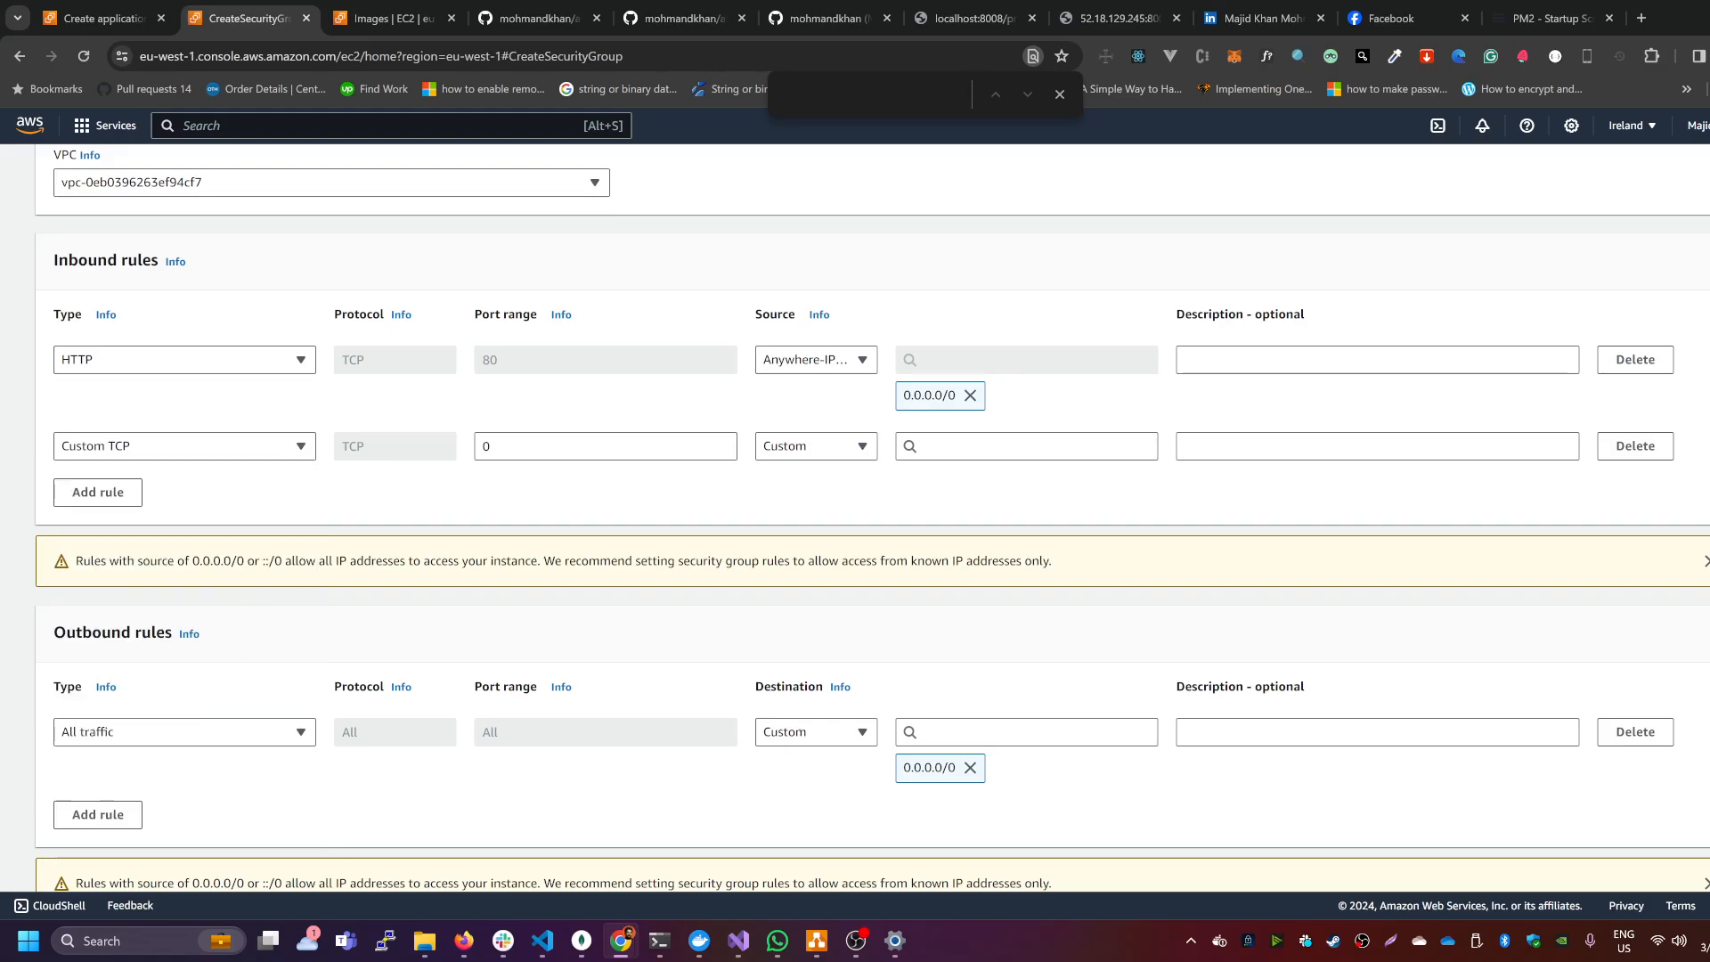
pyautogui.click(236, 446)
pyautogui.scroll(-3, 138, 739)
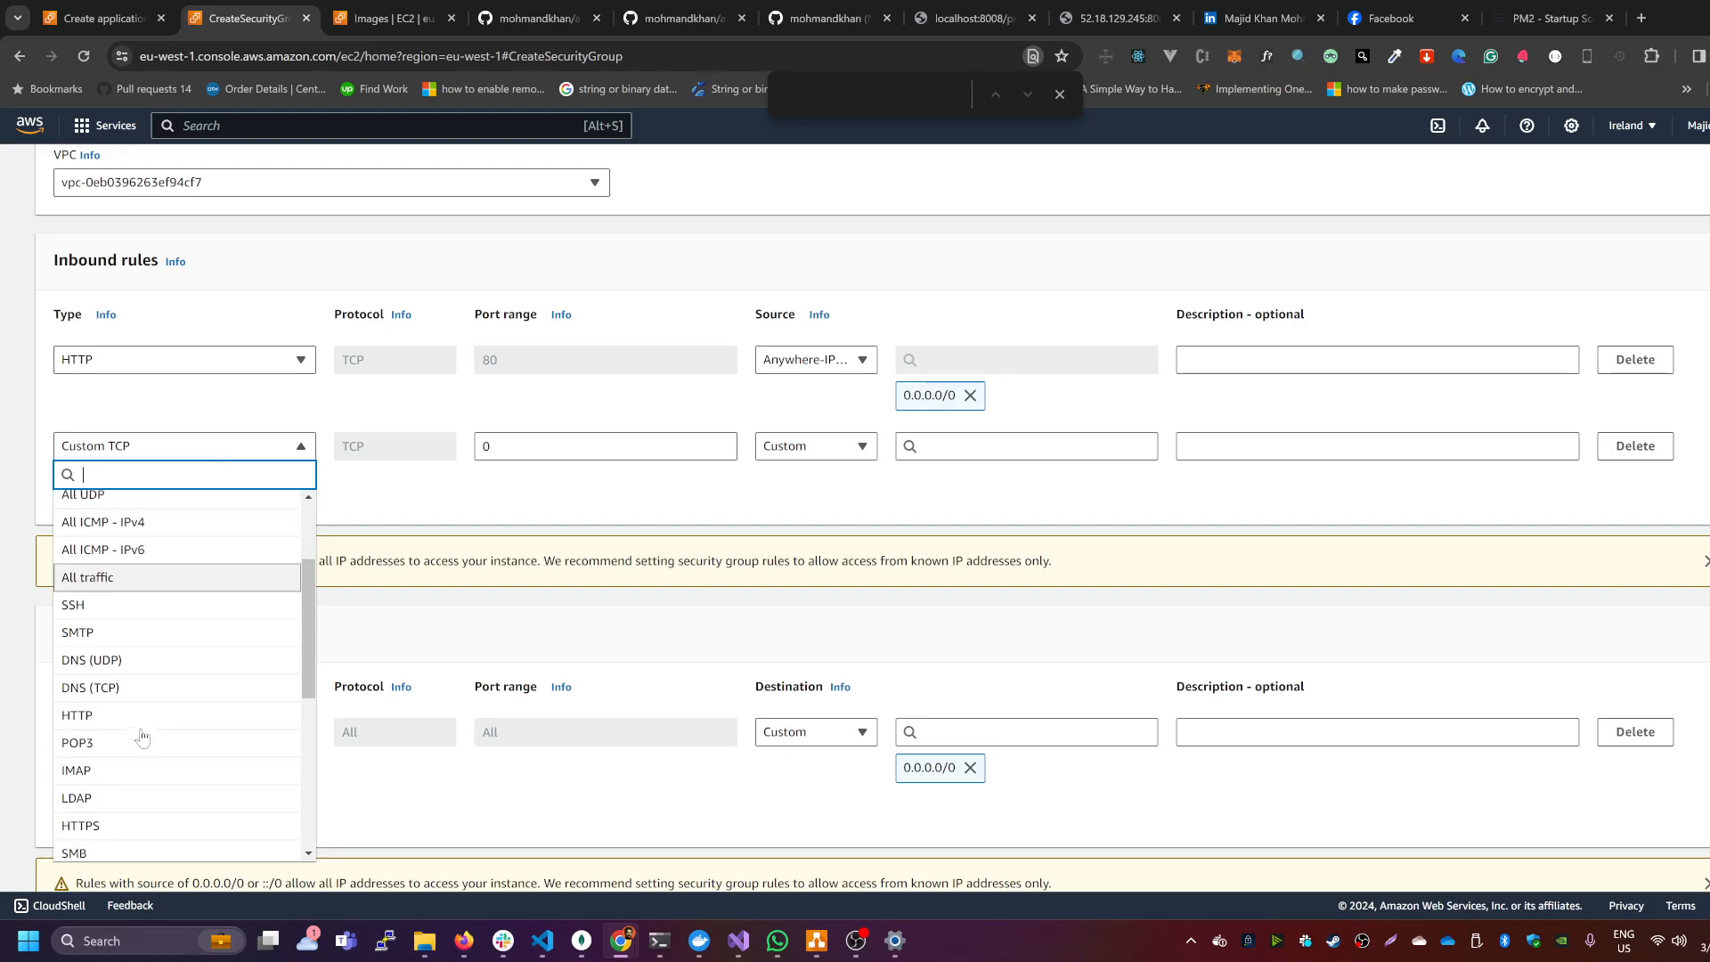
pyautogui.click(215, 777)
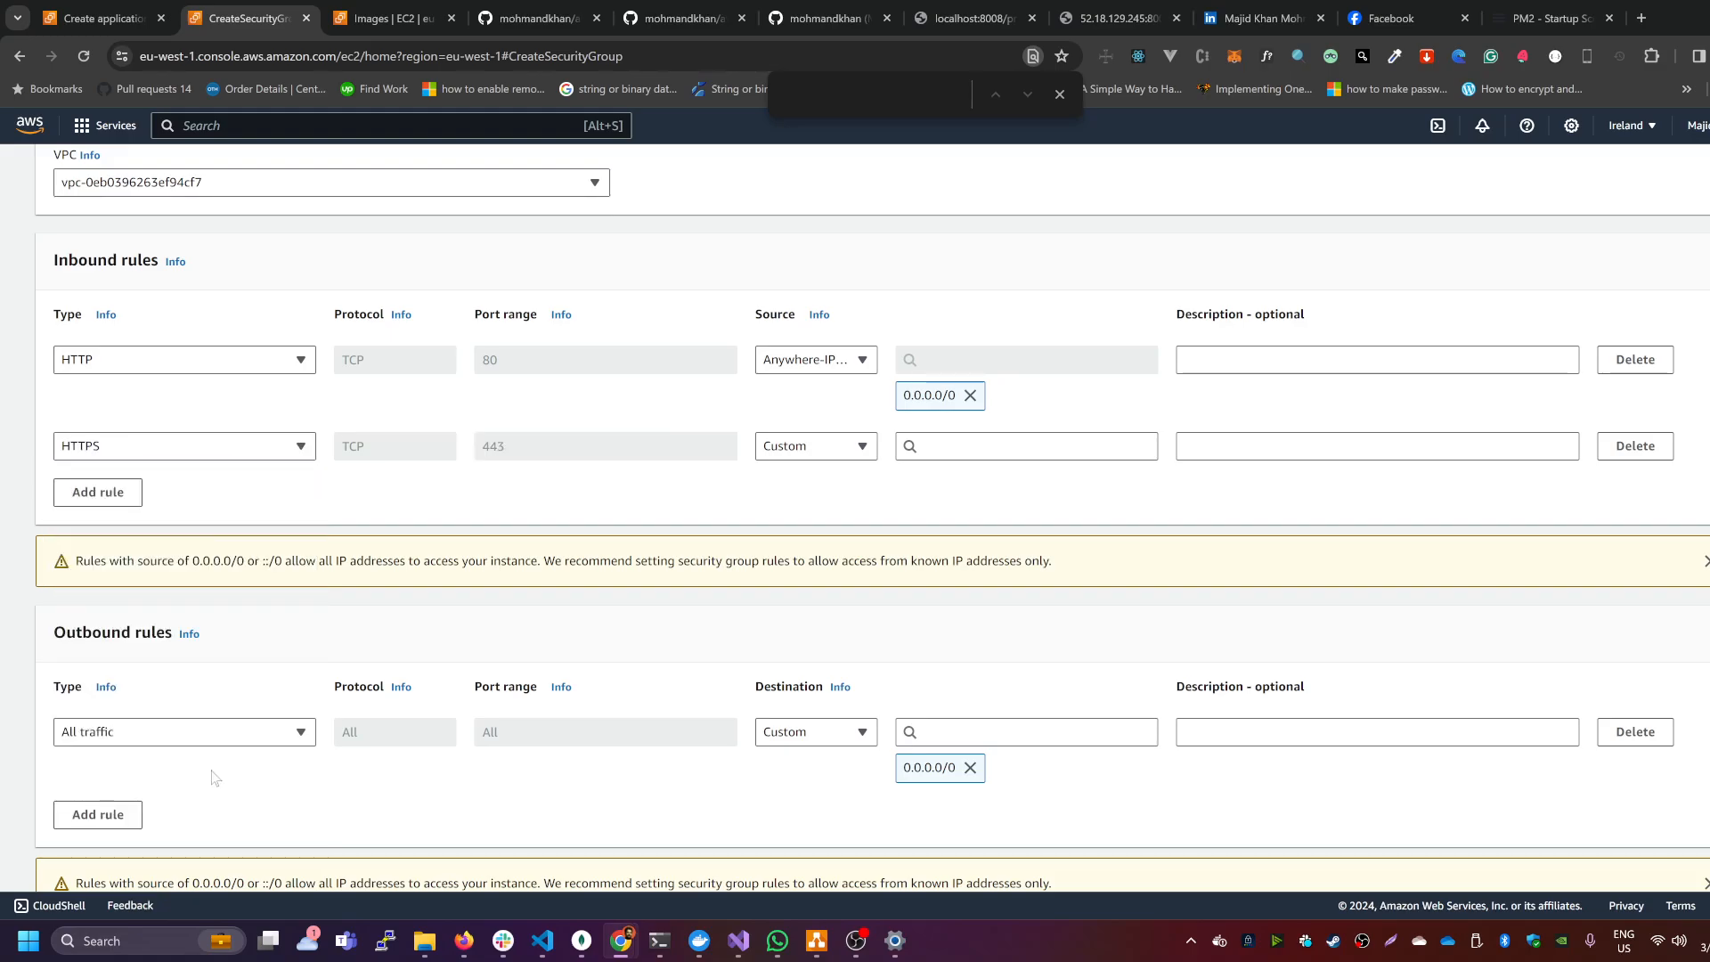
pyautogui.click(793, 450)
pyautogui.click(806, 504)
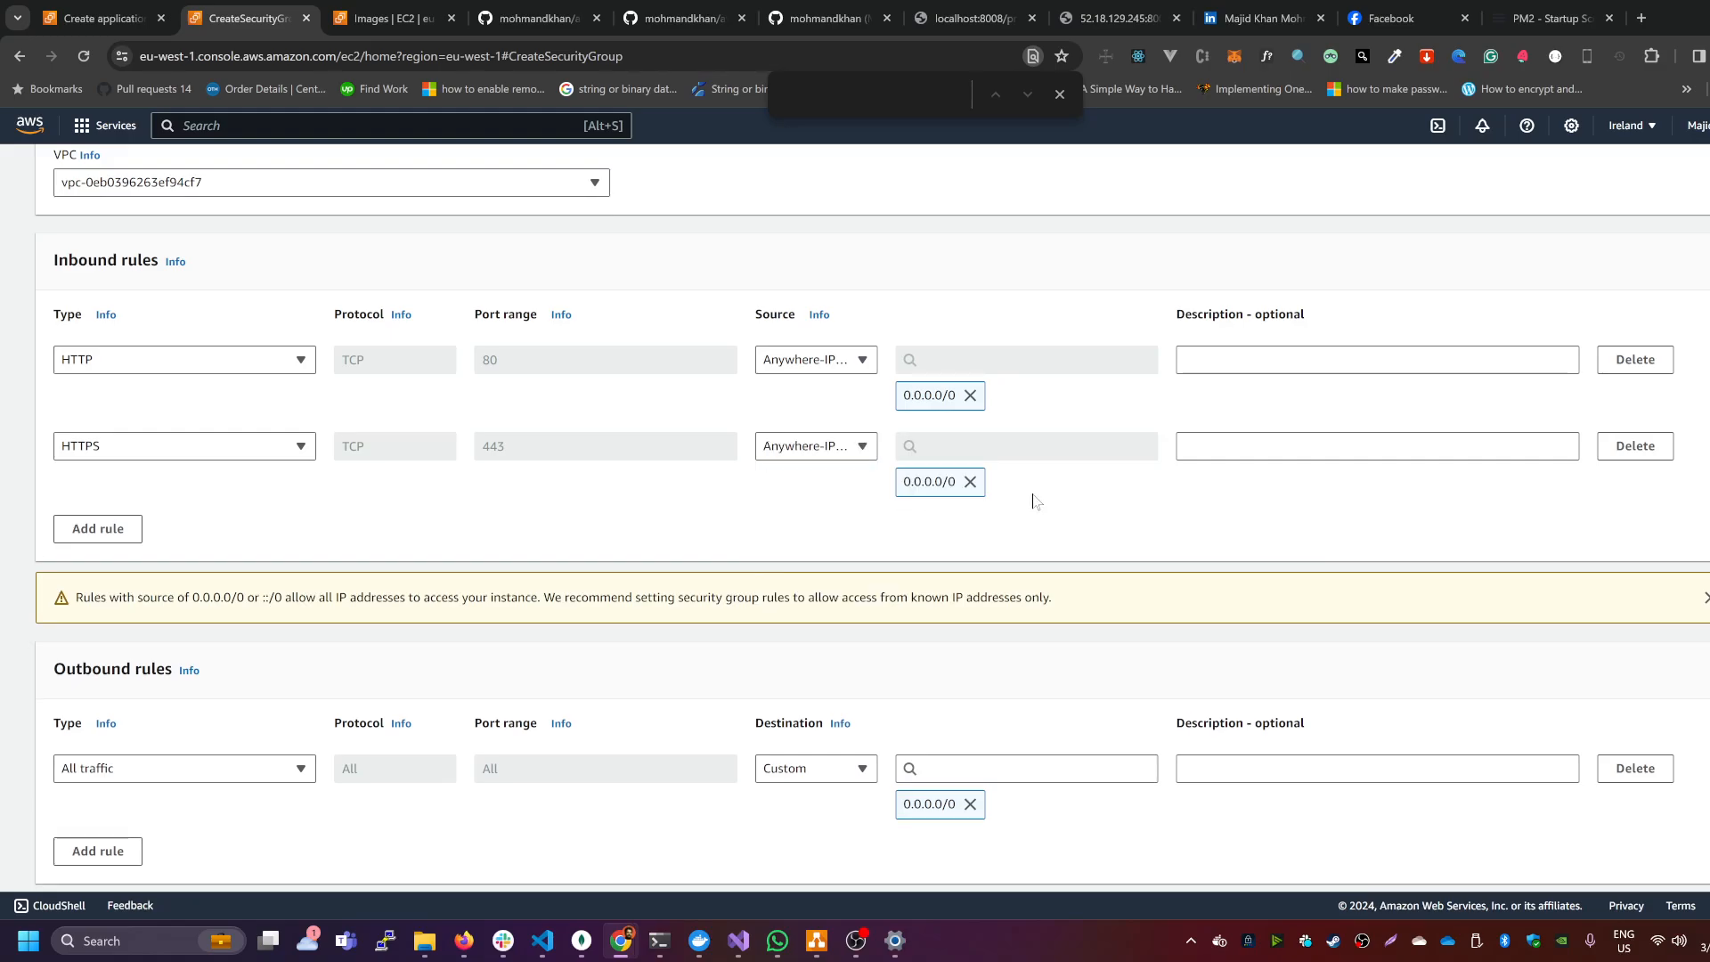
# Step: Review the outbound rule and basic details, and create the awsdevopsprojectALBSG security group
pyautogui.scroll(-3, 717, 570)
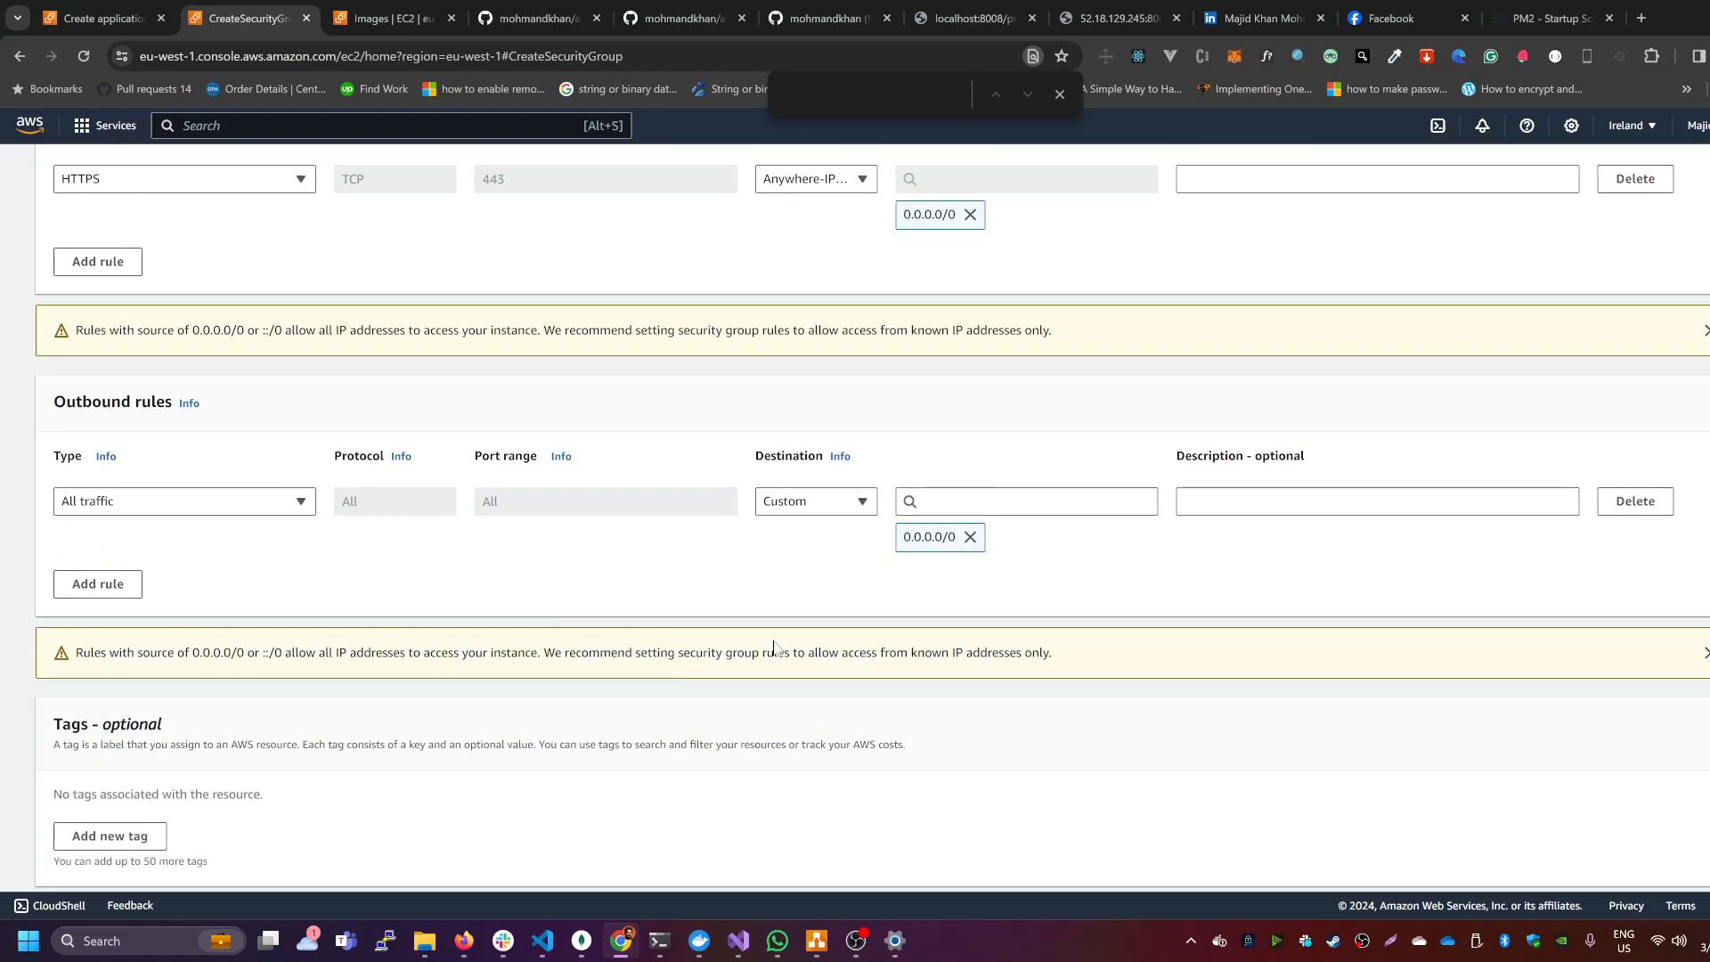
pyautogui.scroll(-1, 739, 624)
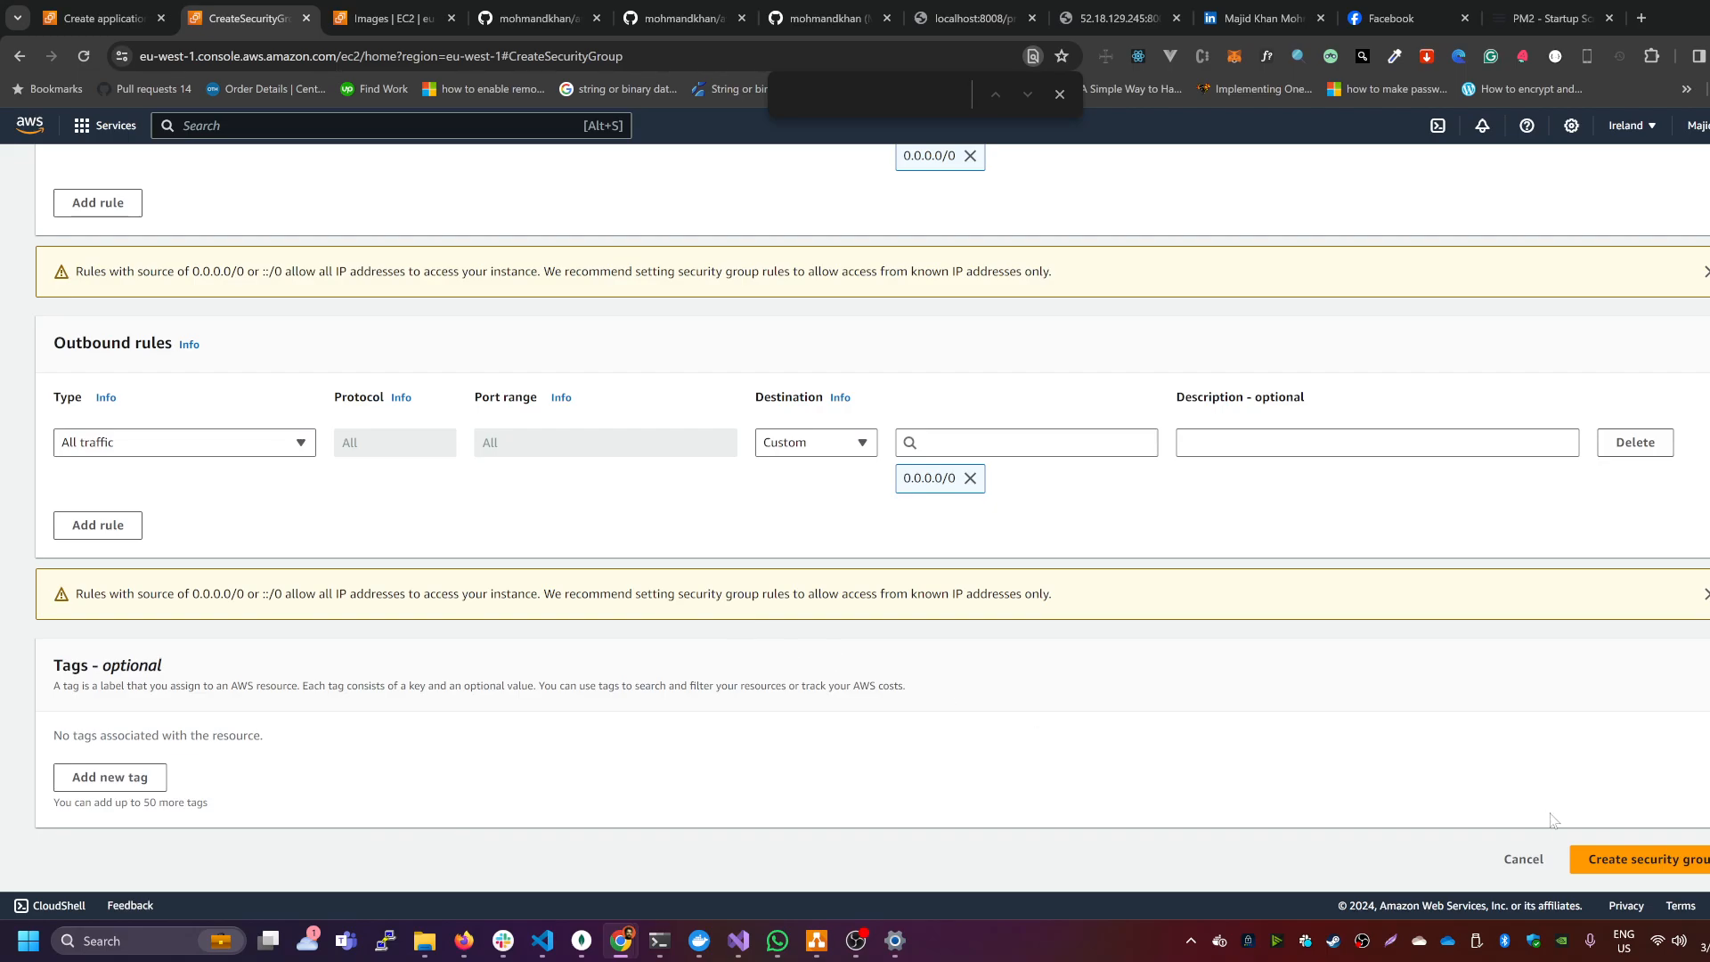
pyautogui.scroll(8, 1555, 817)
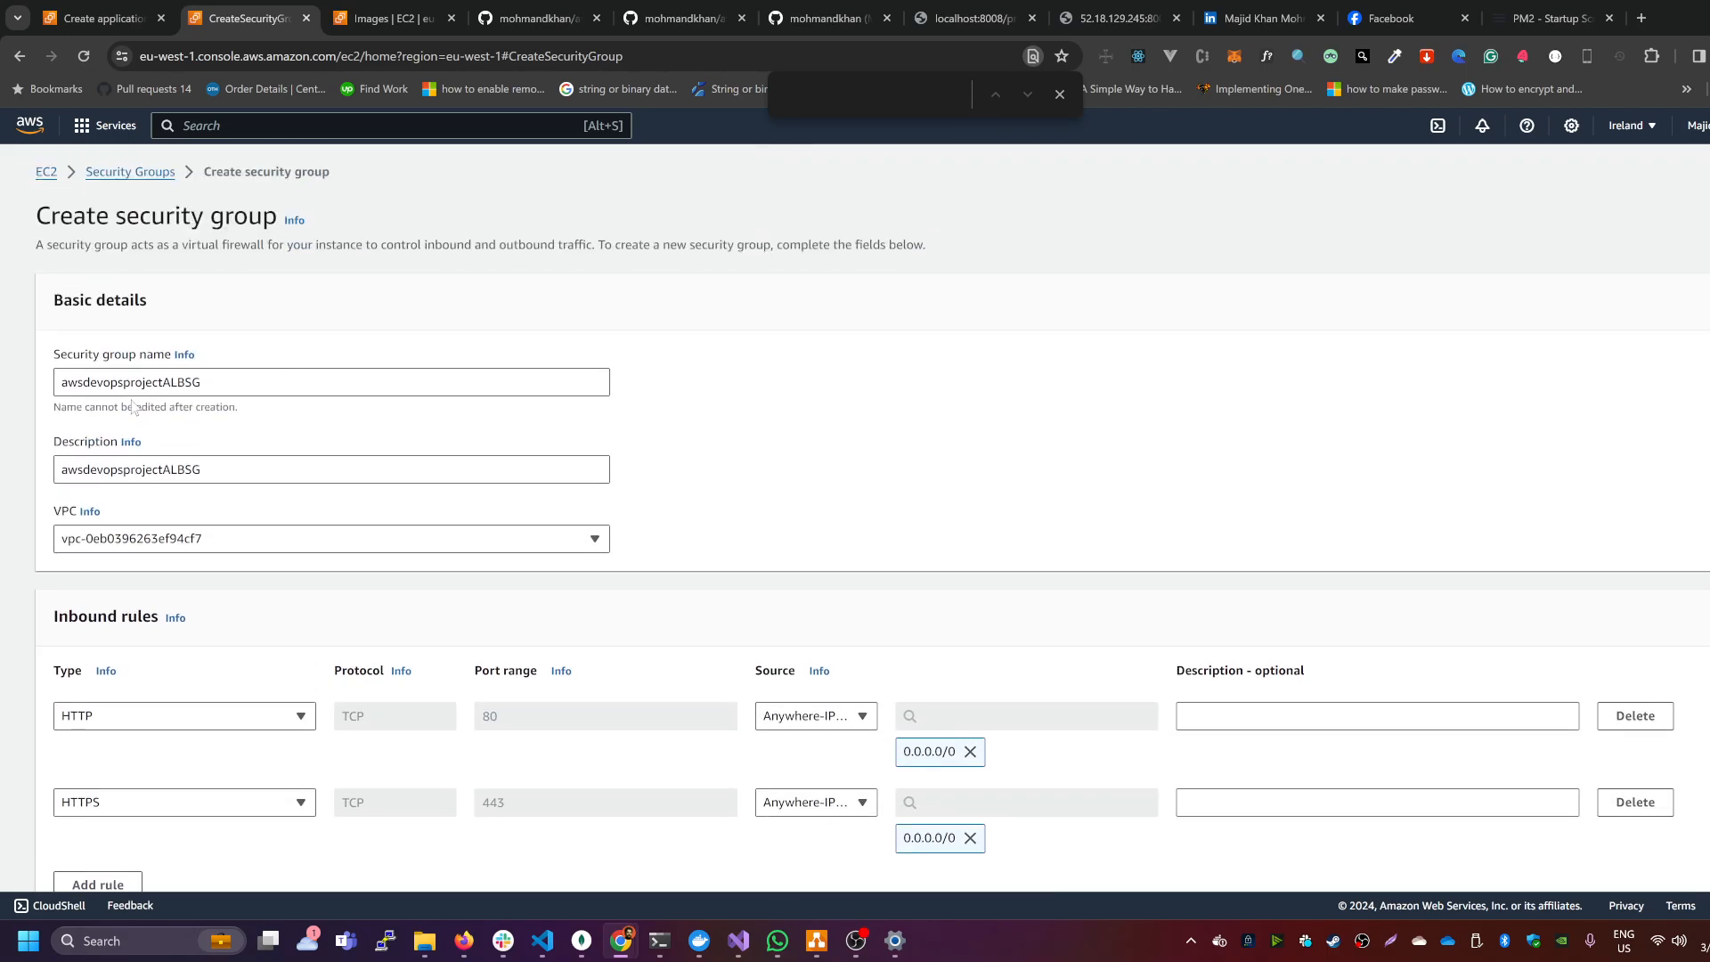
pyautogui.moveTo(203, 383); pyautogui.dragTo(57, 385)
pyautogui.scroll(-5, 1328, 535)
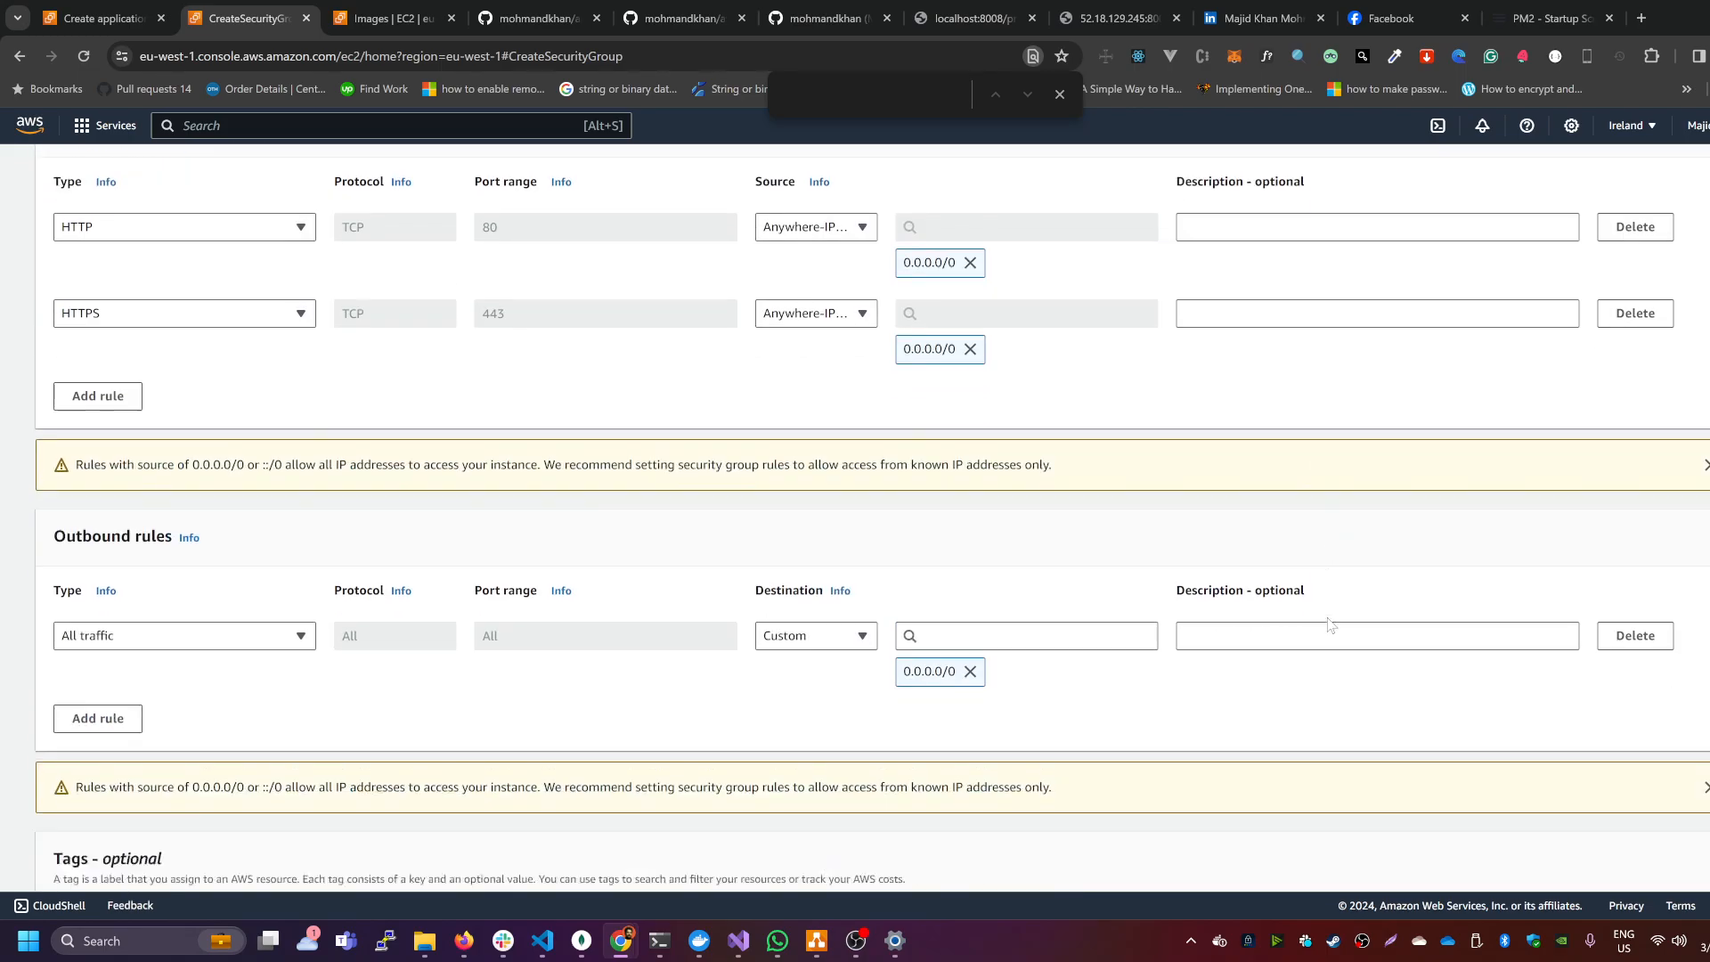
pyautogui.scroll(-3, 1330, 625)
pyautogui.click(1642, 856)
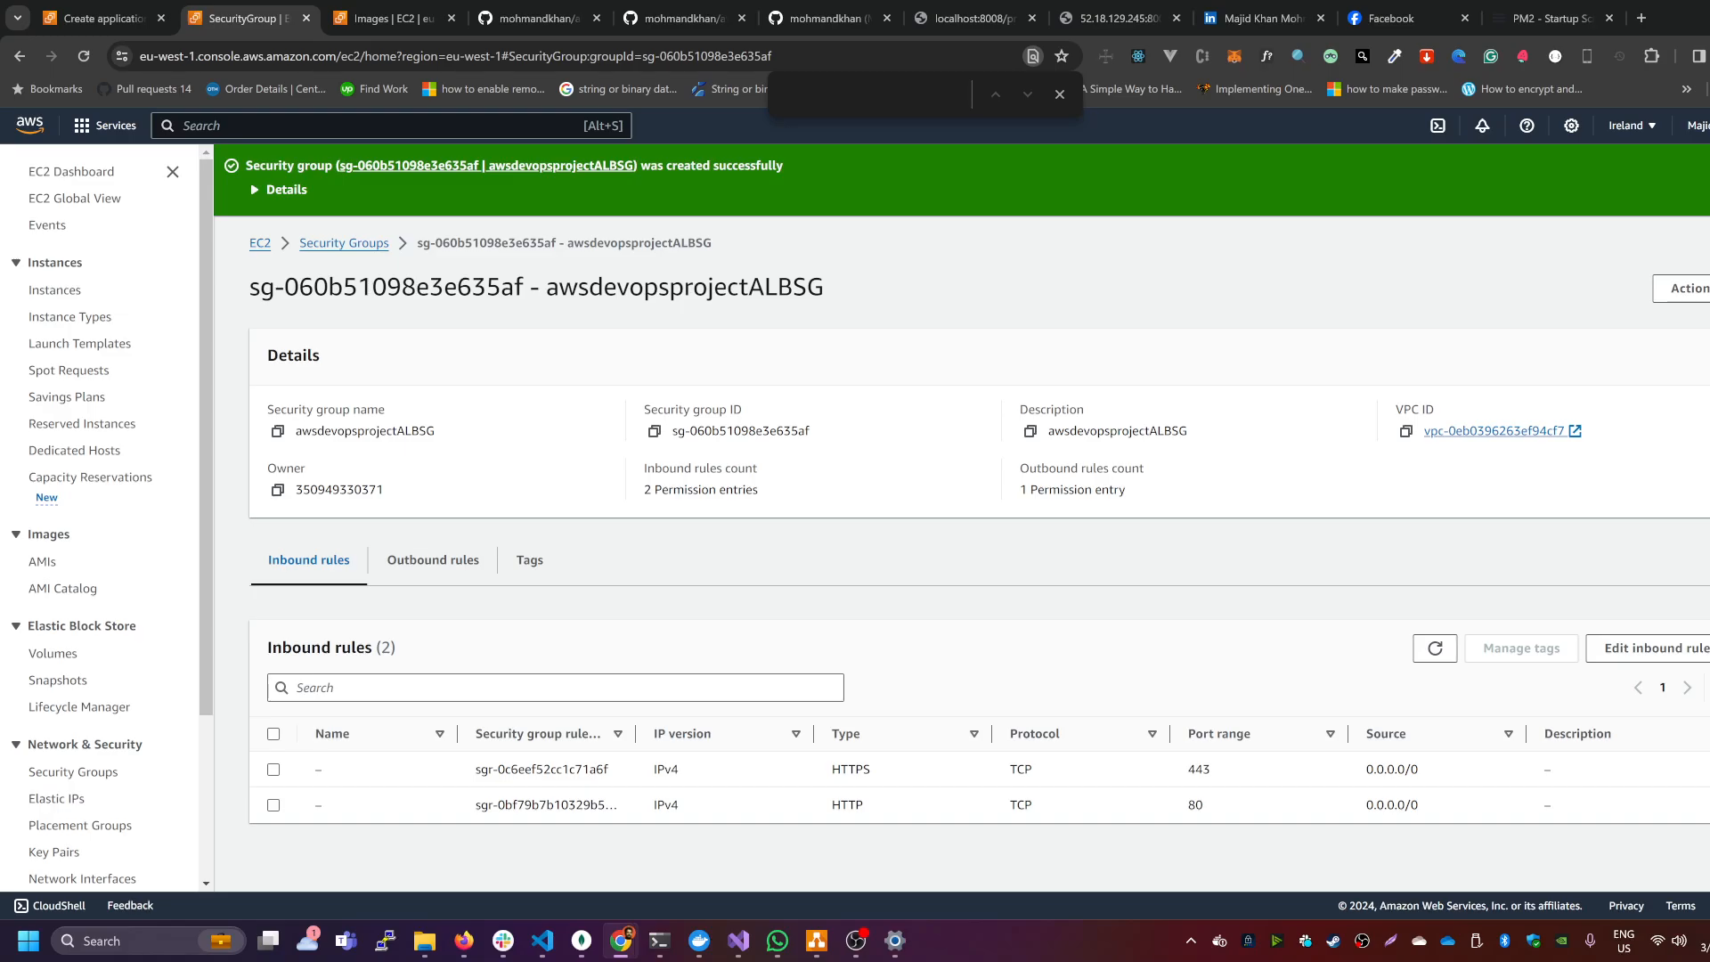
pyautogui.moveTo(545, 287); pyautogui.dragTo(837, 291)
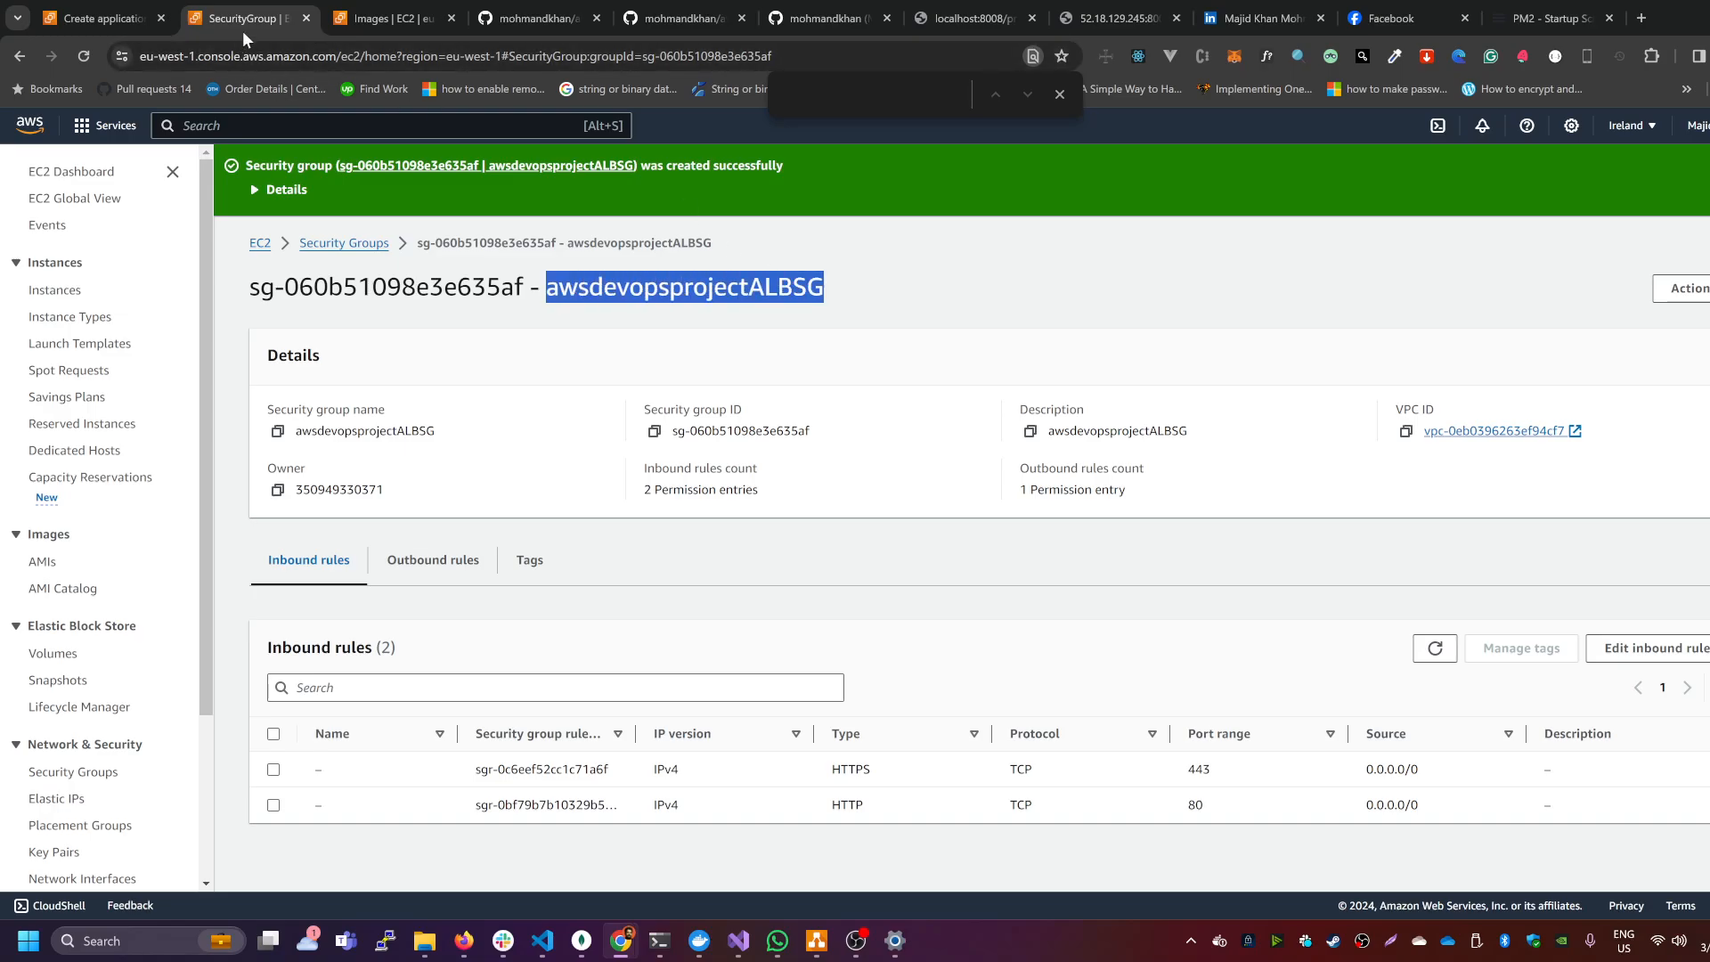
# Step: Back in the load balancer form, refresh the security groups and assign awsdevopsprojectALBSG in place of the default group
pyautogui.click(102, 17)
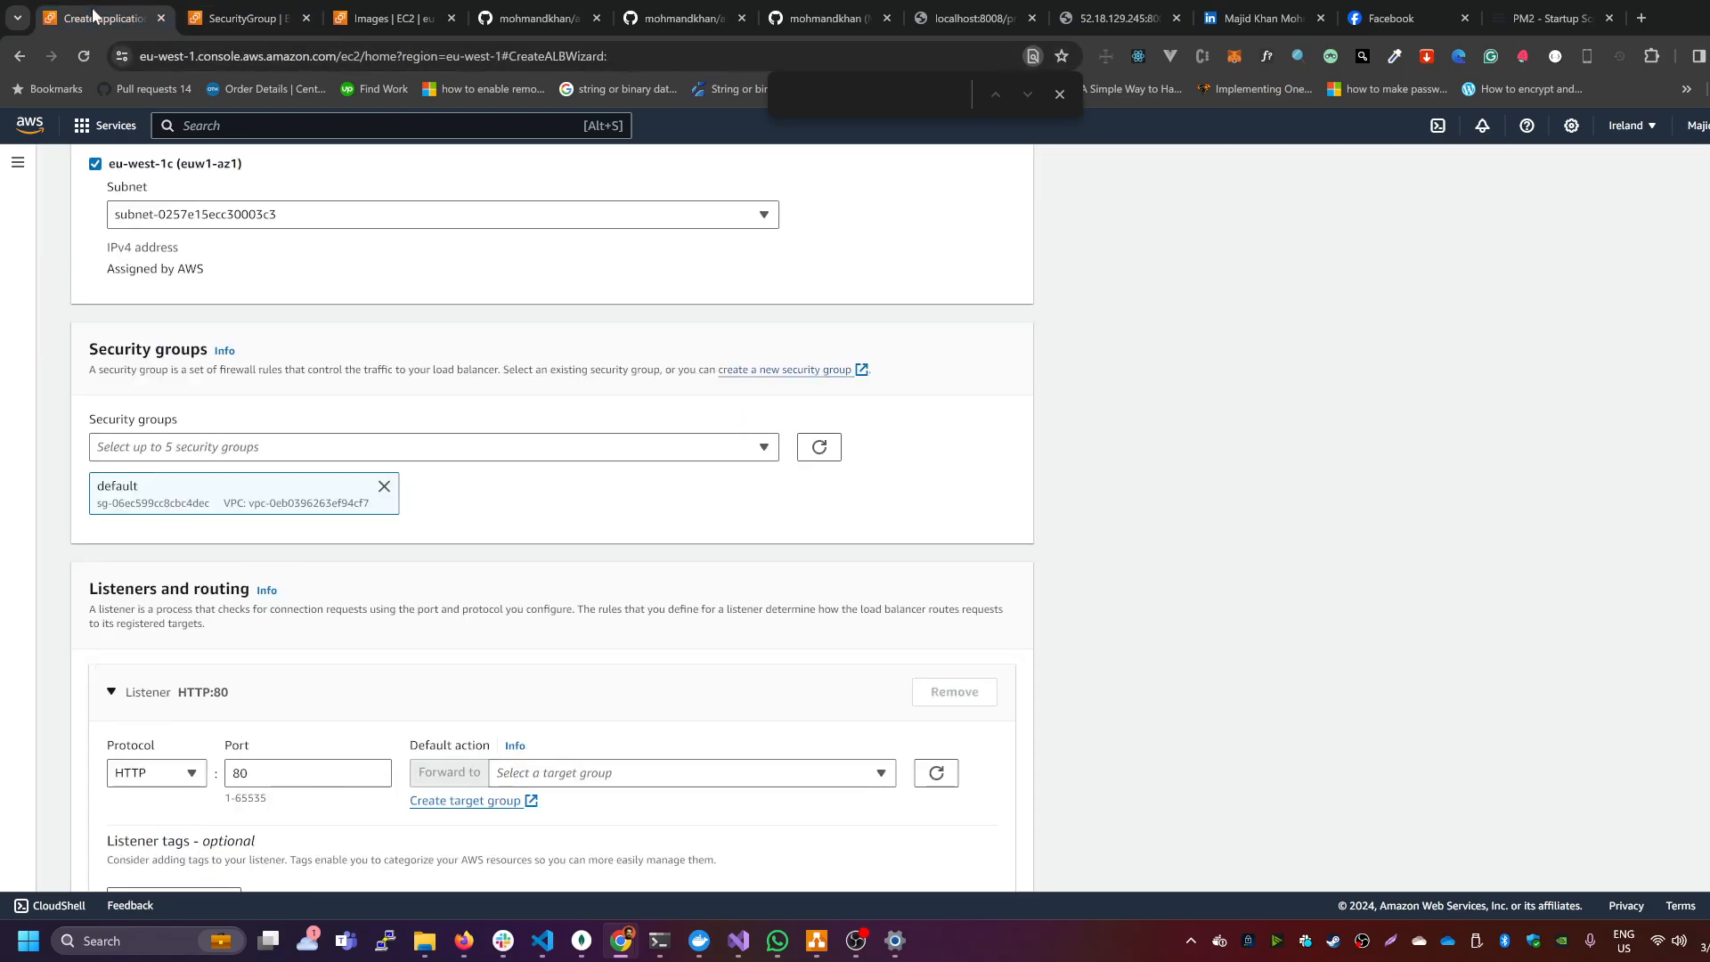
pyautogui.click(822, 448)
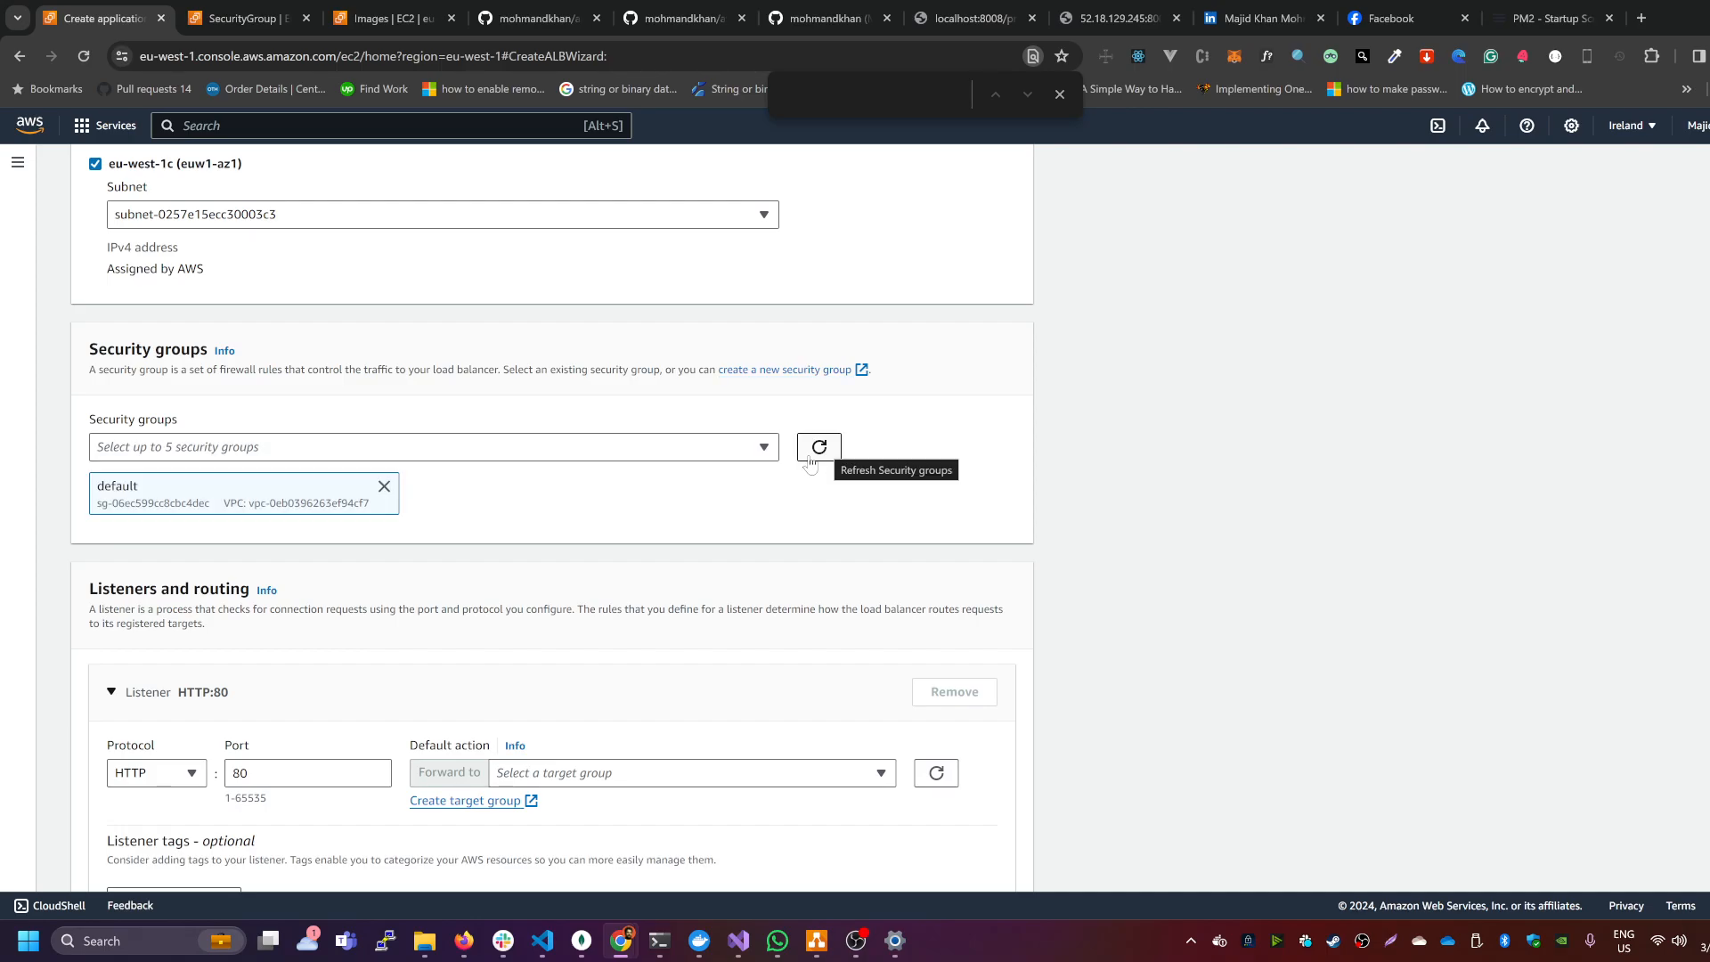
pyautogui.click(585, 450)
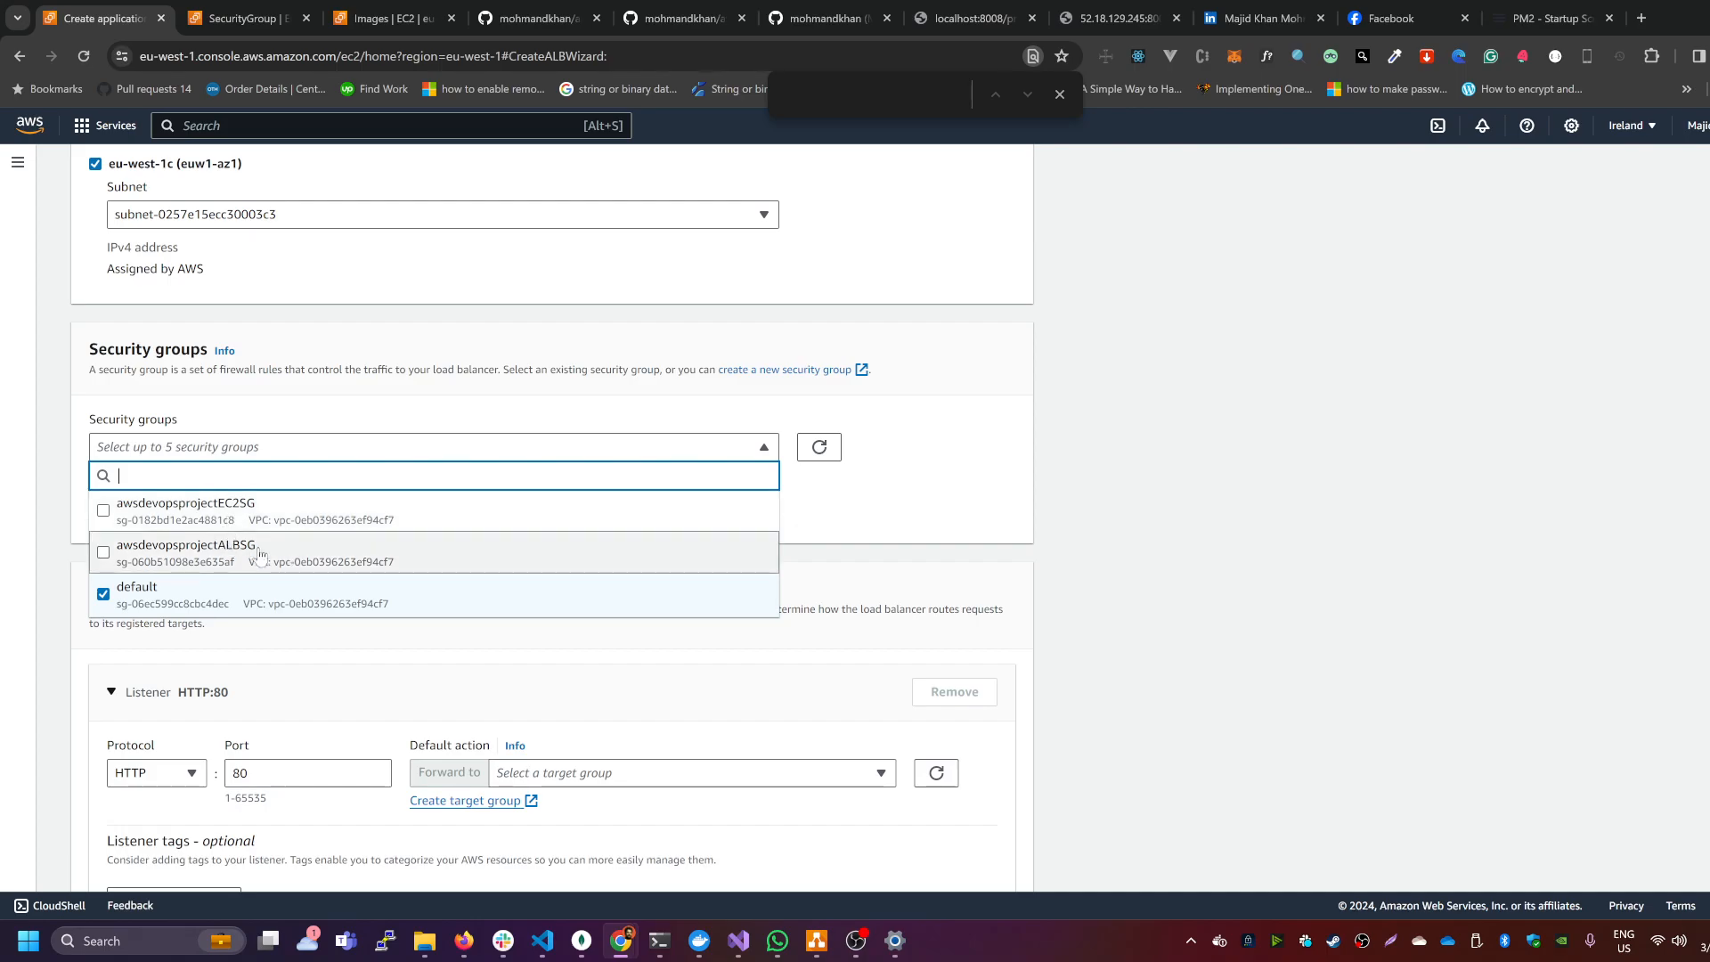
pyautogui.click(251, 554)
pyautogui.click(111, 597)
pyautogui.click(853, 550)
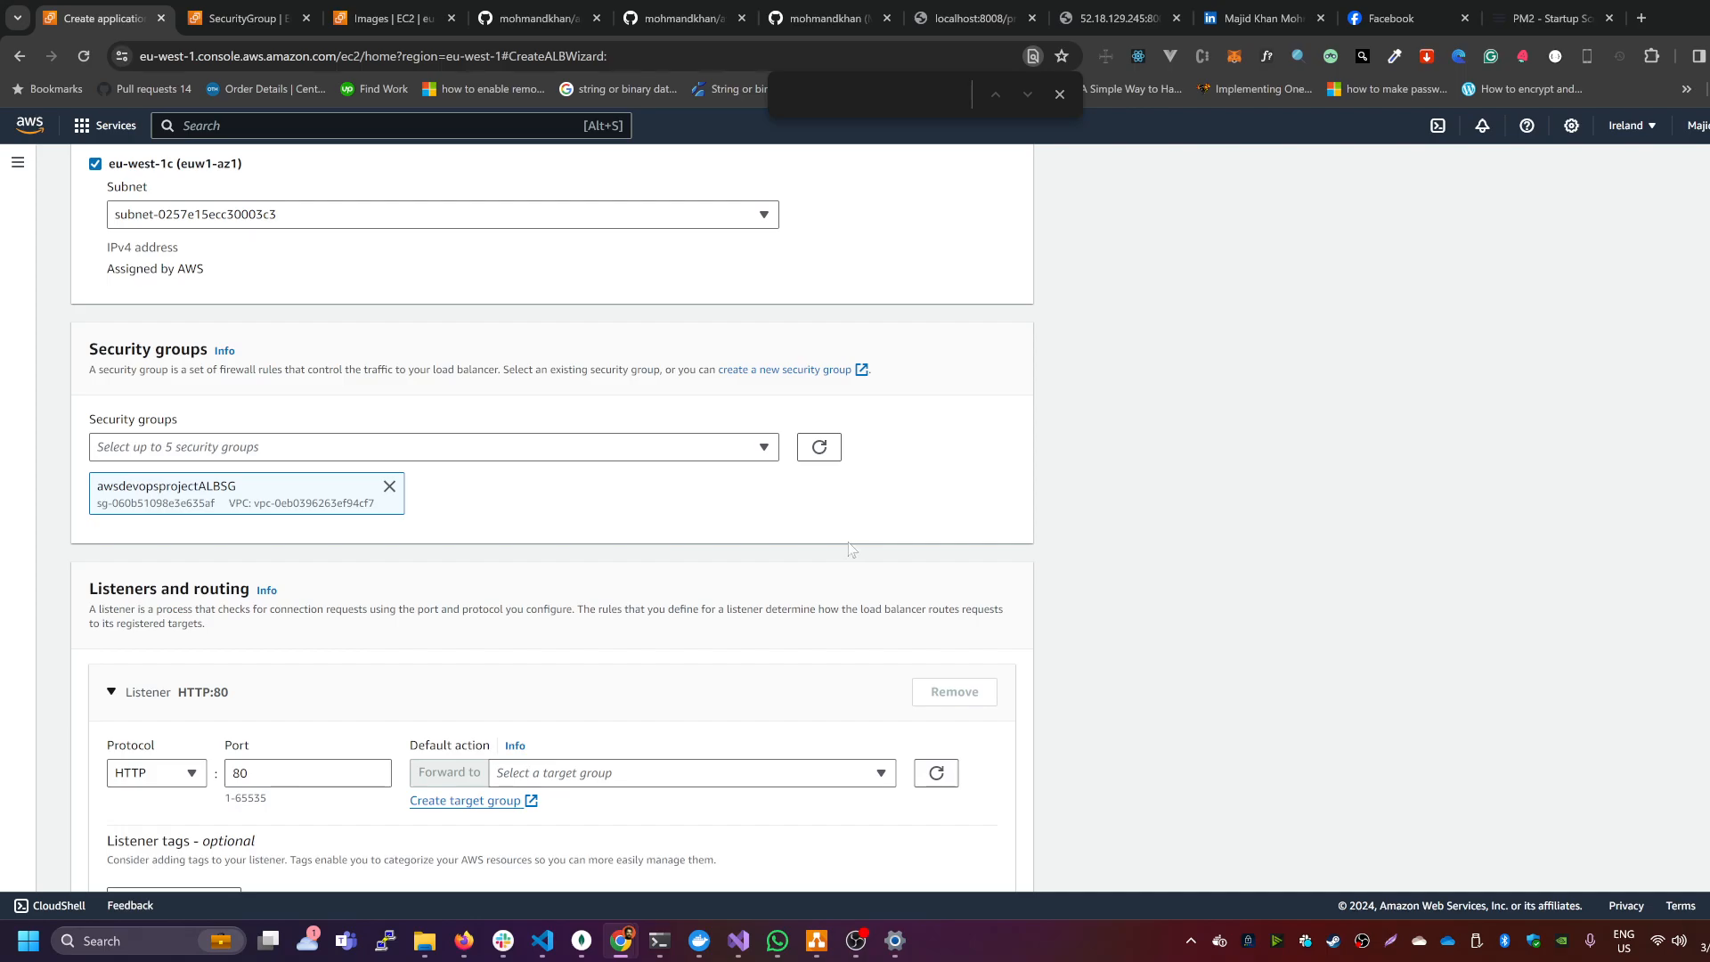
# Step: Check the target groups available for the HTTP:80 listener and open the form for creating a new target group
pyautogui.scroll(-4, 741, 502)
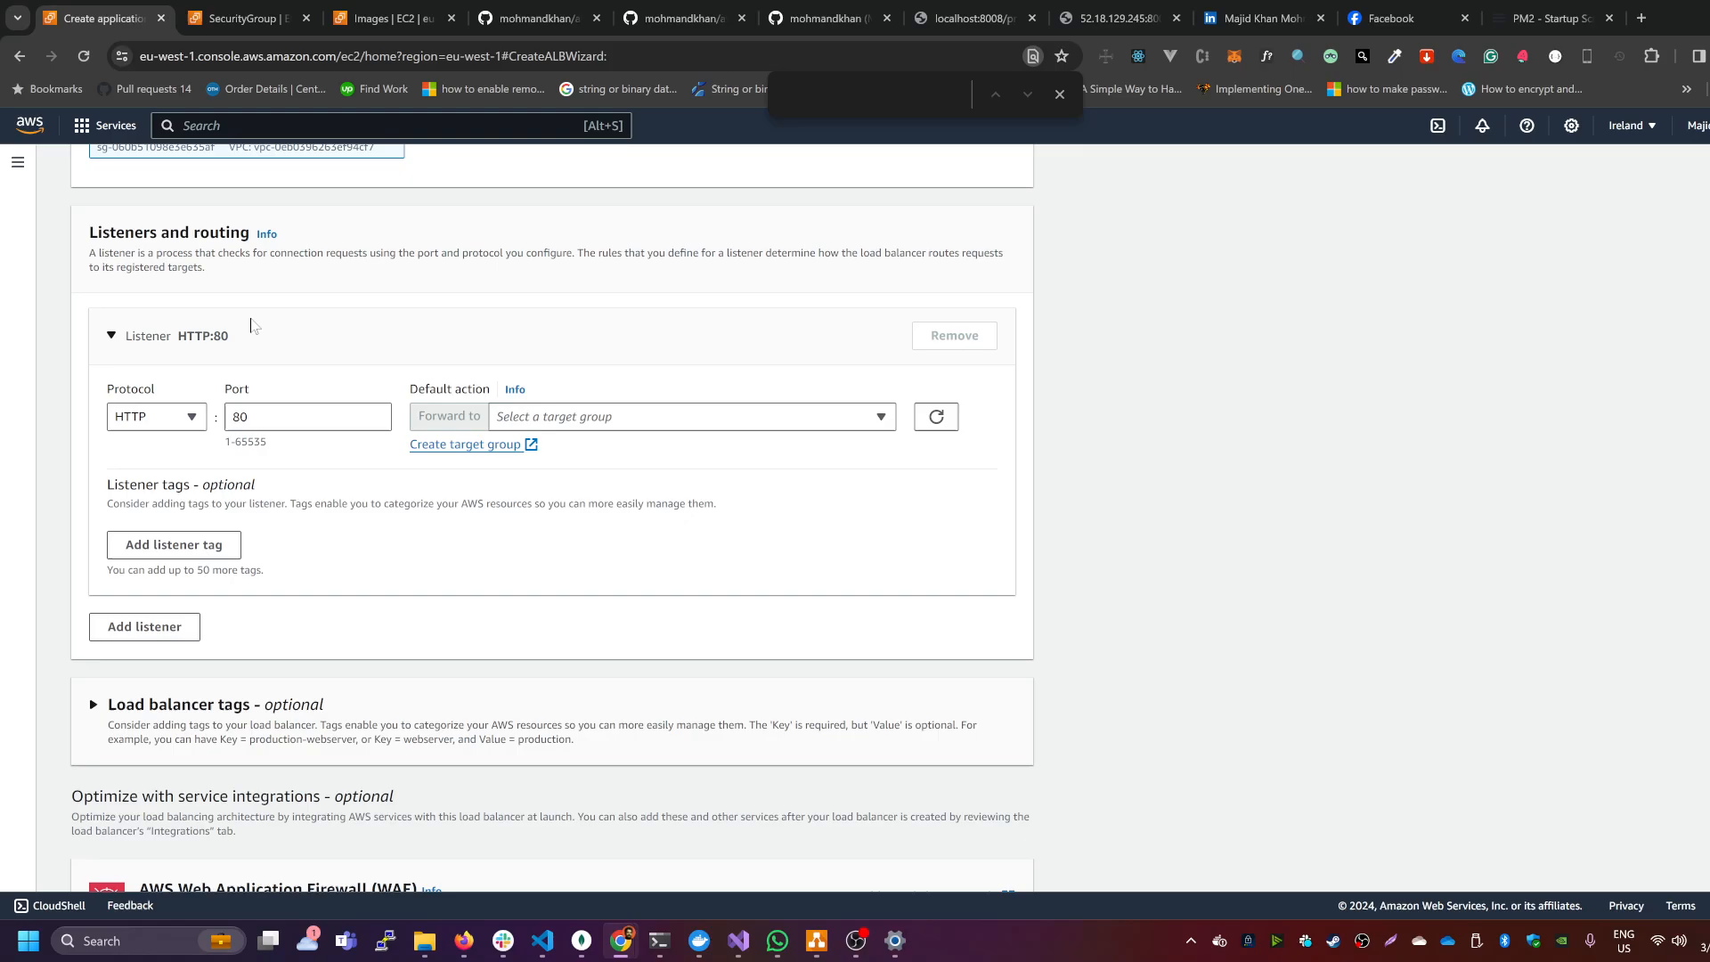
pyautogui.doubleClick(220, 337)
pyautogui.click(885, 420)
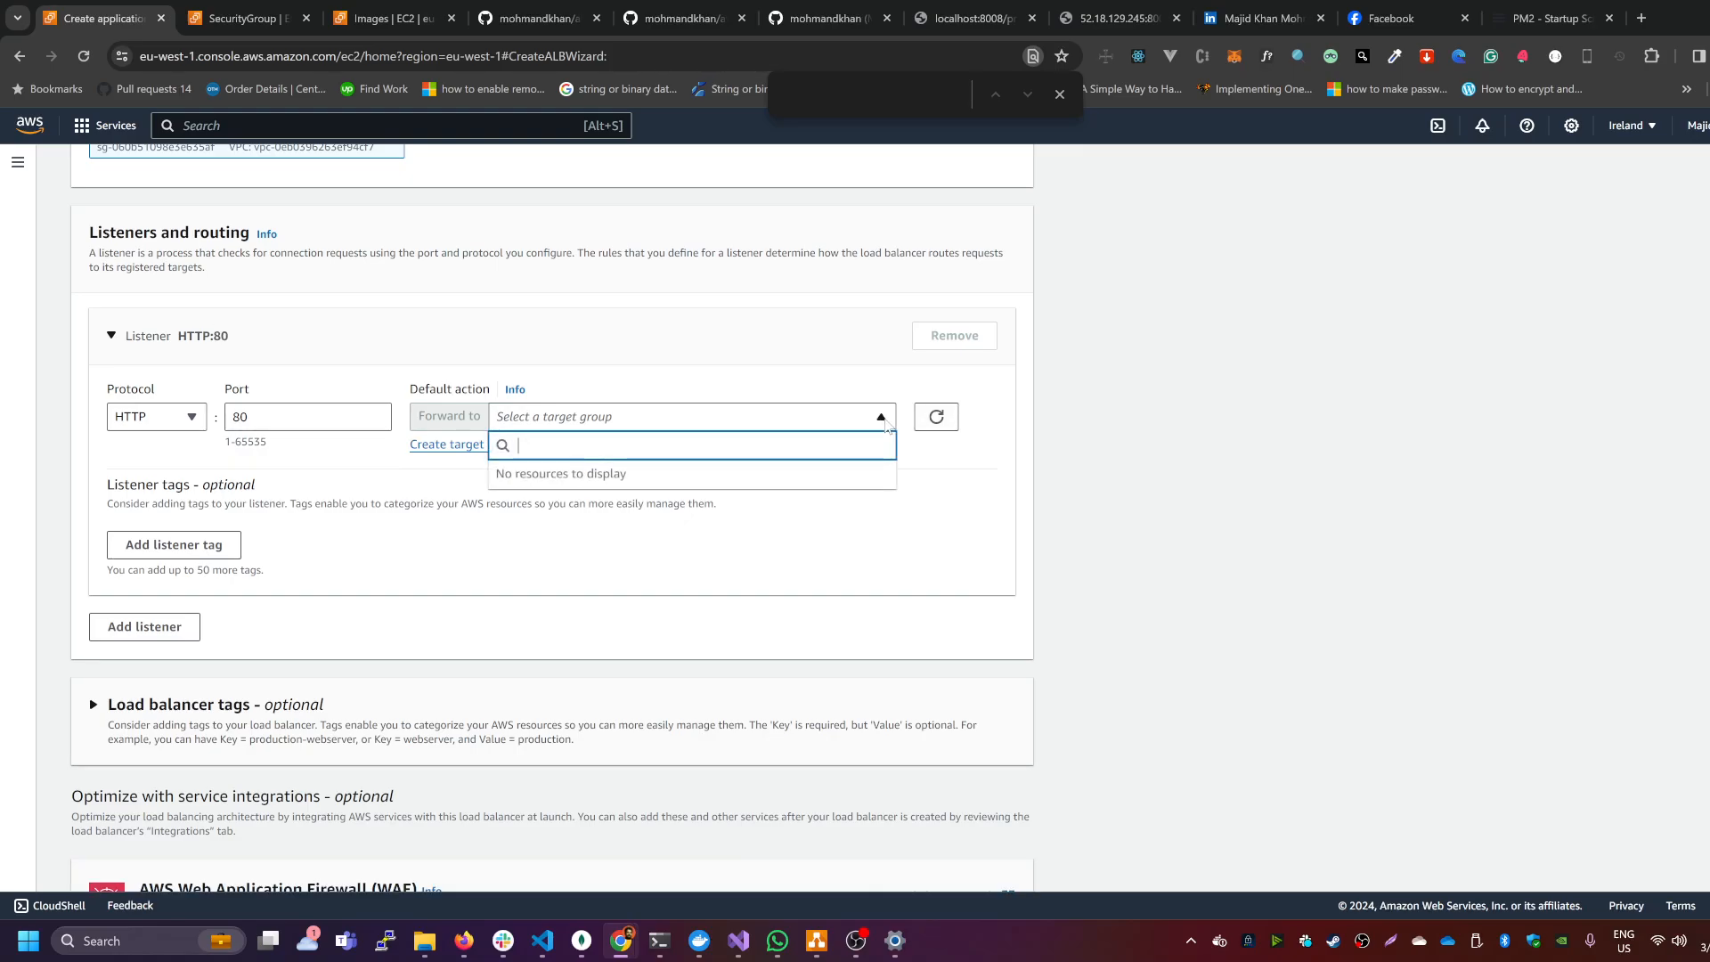
pyautogui.click(886, 424)
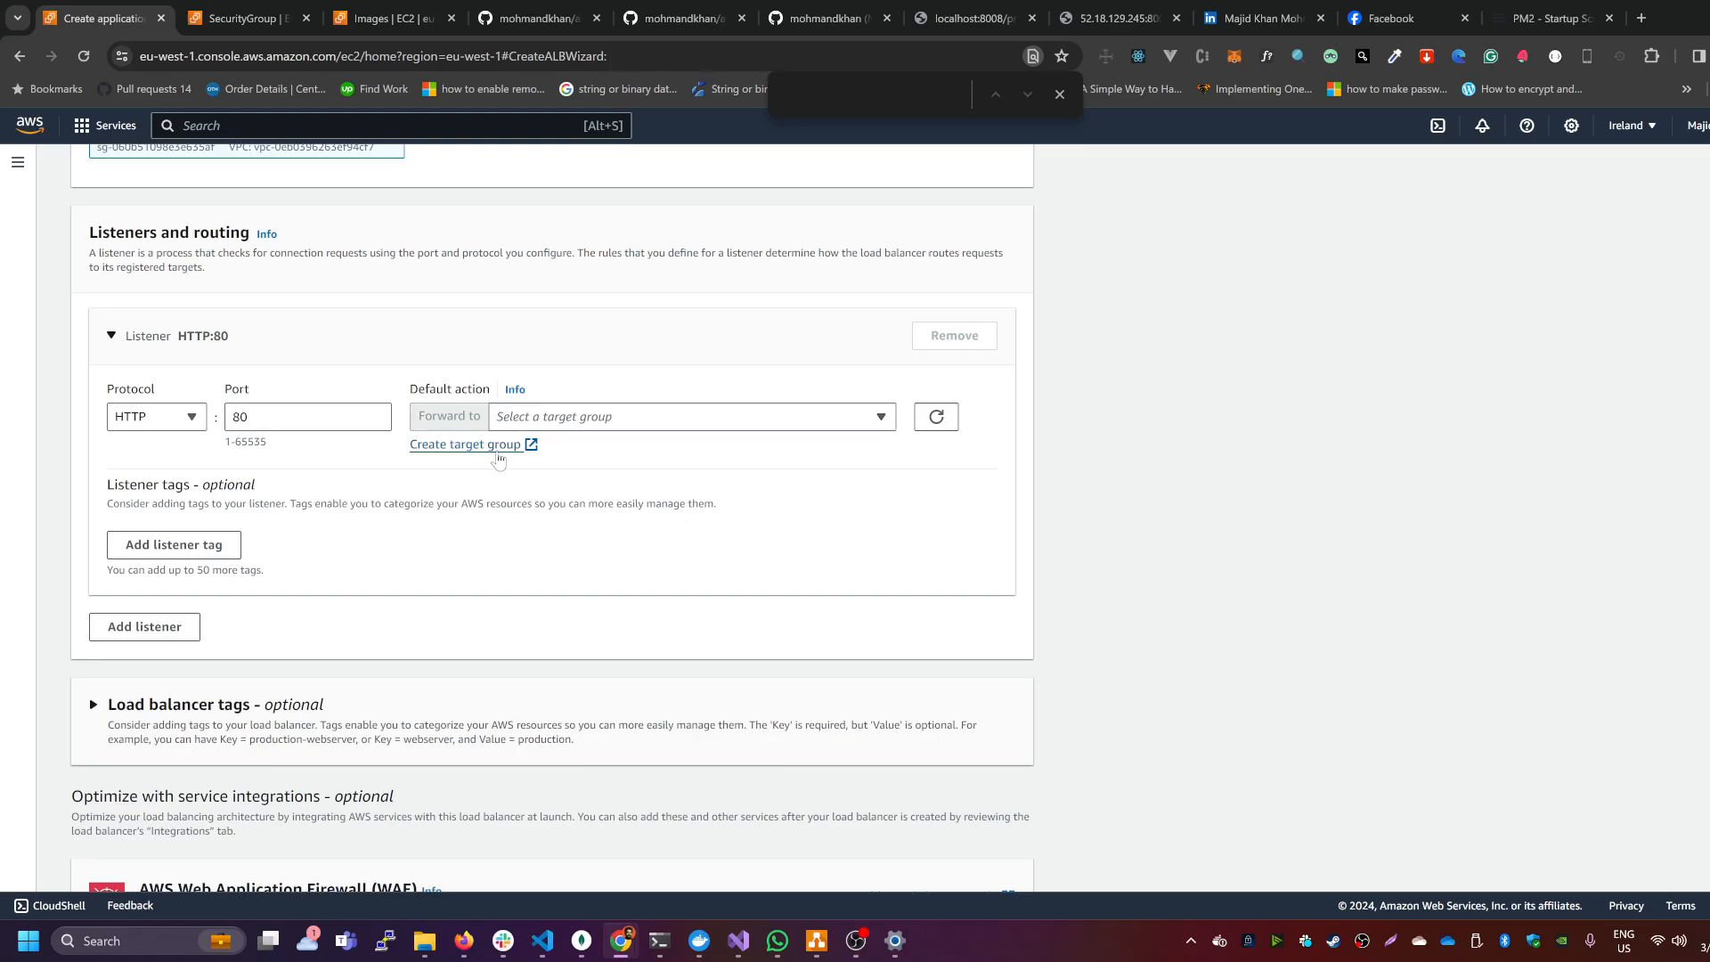
pyautogui.click(511, 445)
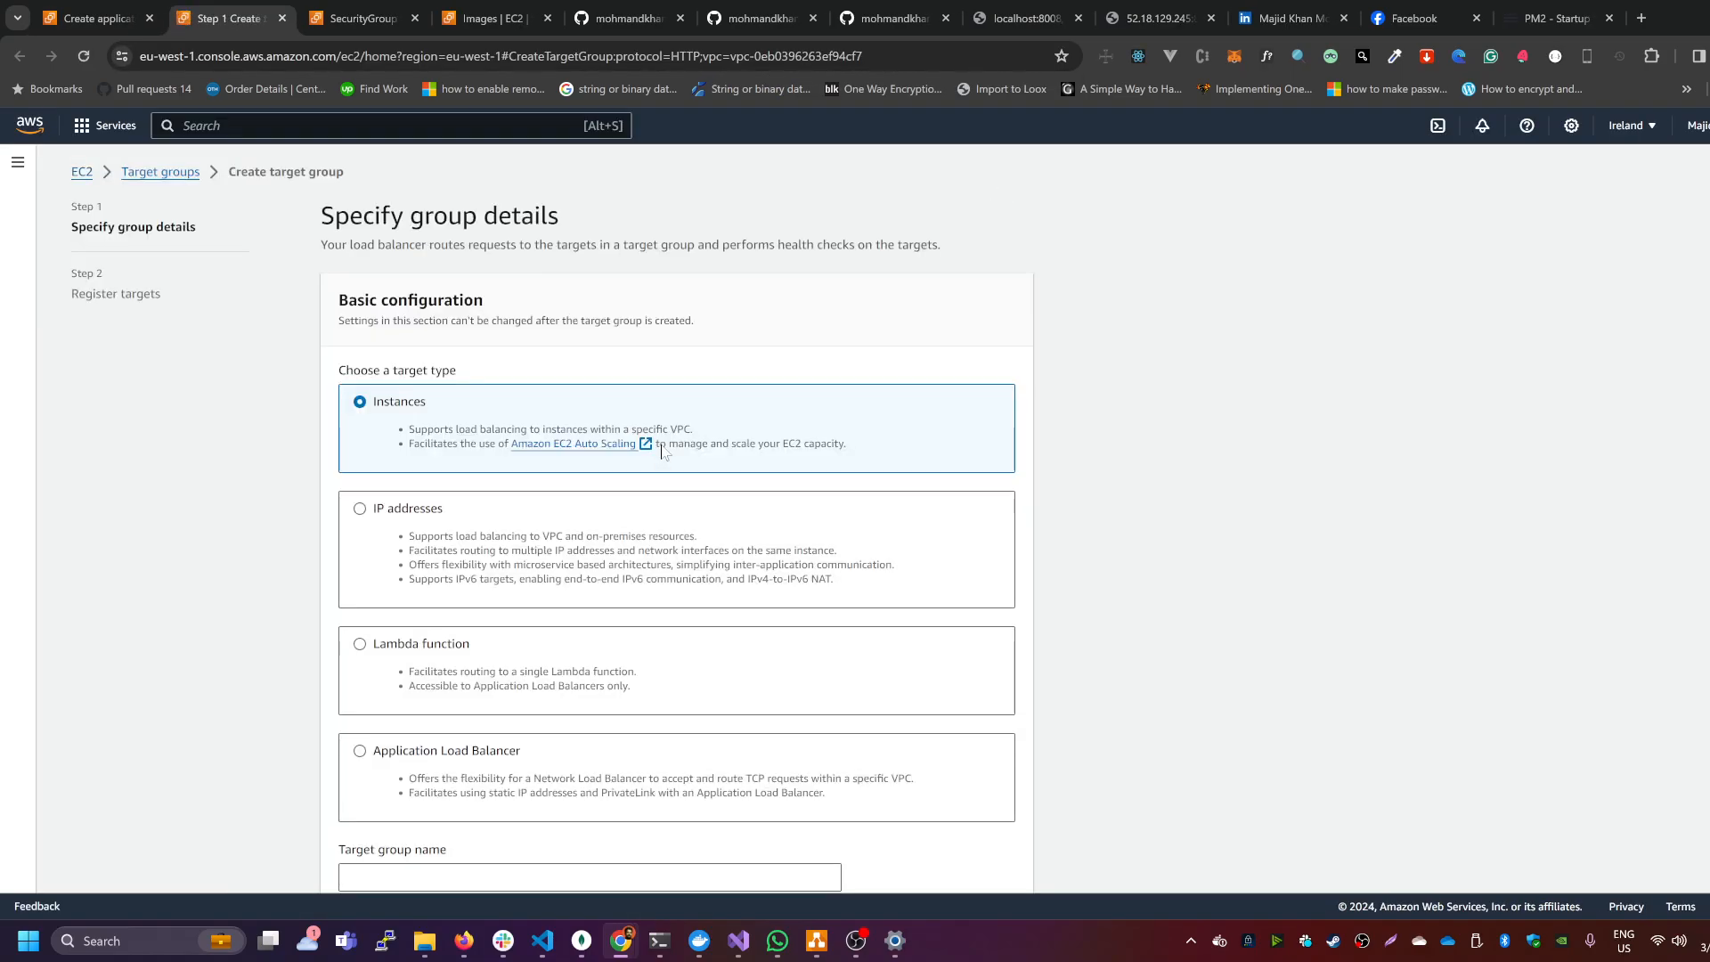
# Step: Review the target types and name the new target group awsdevopsprojectTG
pyautogui.scroll(-2, 683, 433)
pyautogui.scroll(1, 683, 433)
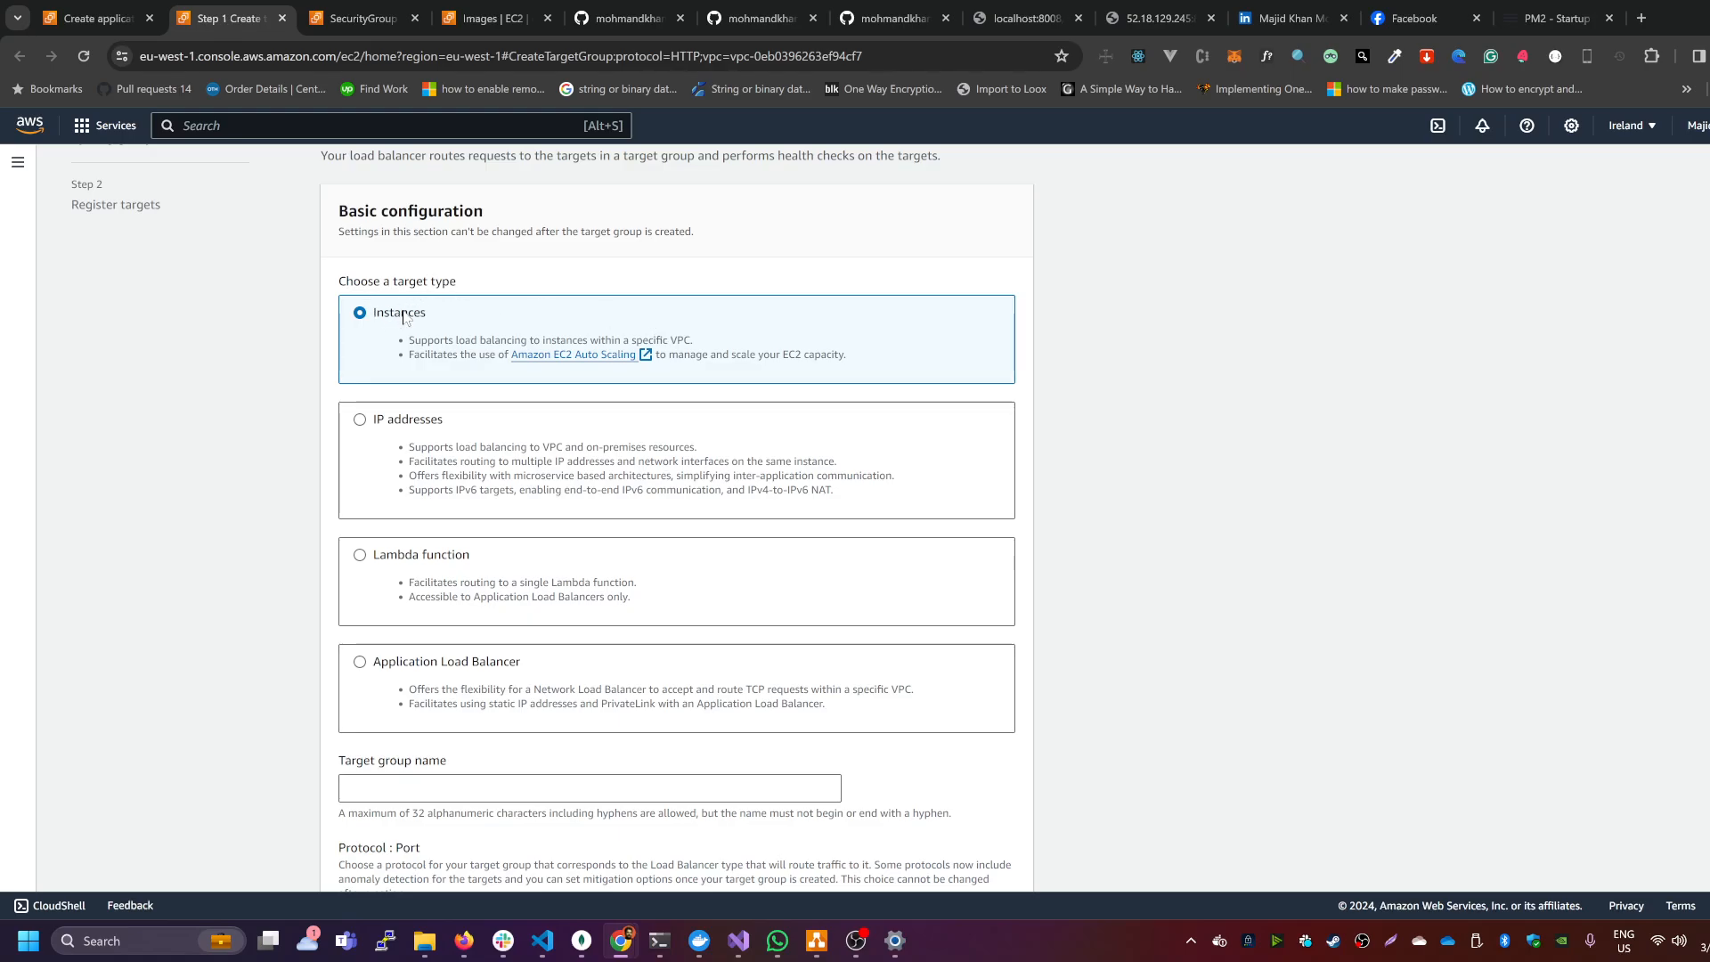
pyautogui.scroll(-5, 424, 332)
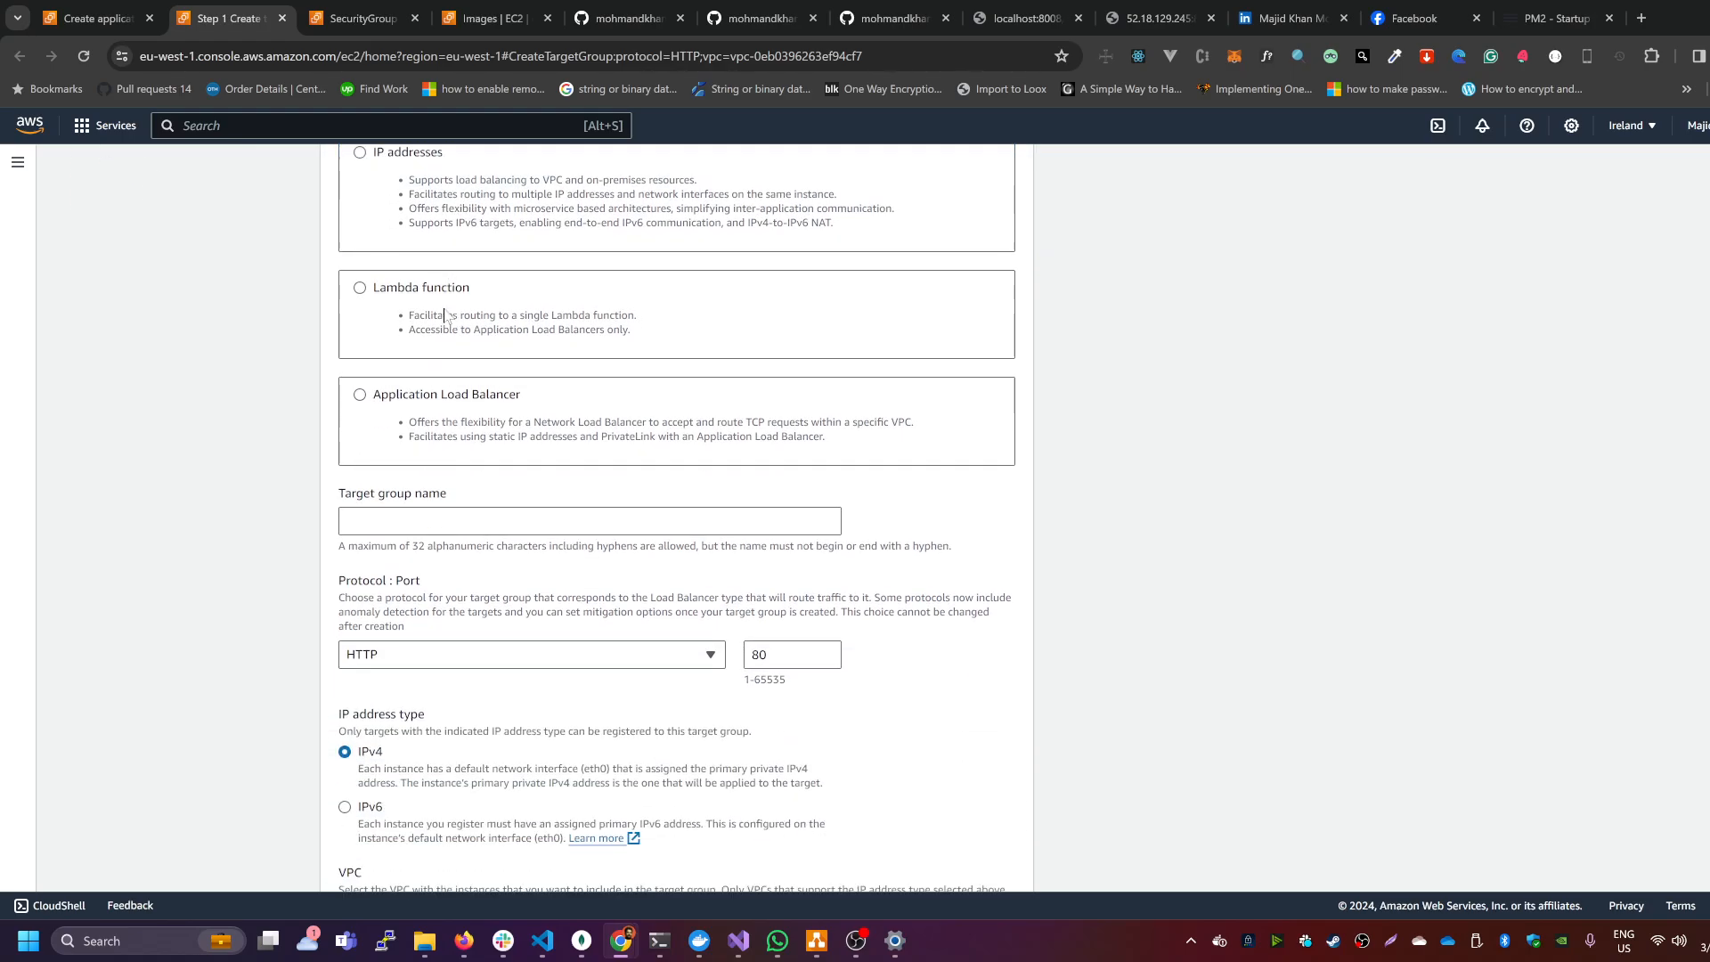
pyautogui.click(424, 343)
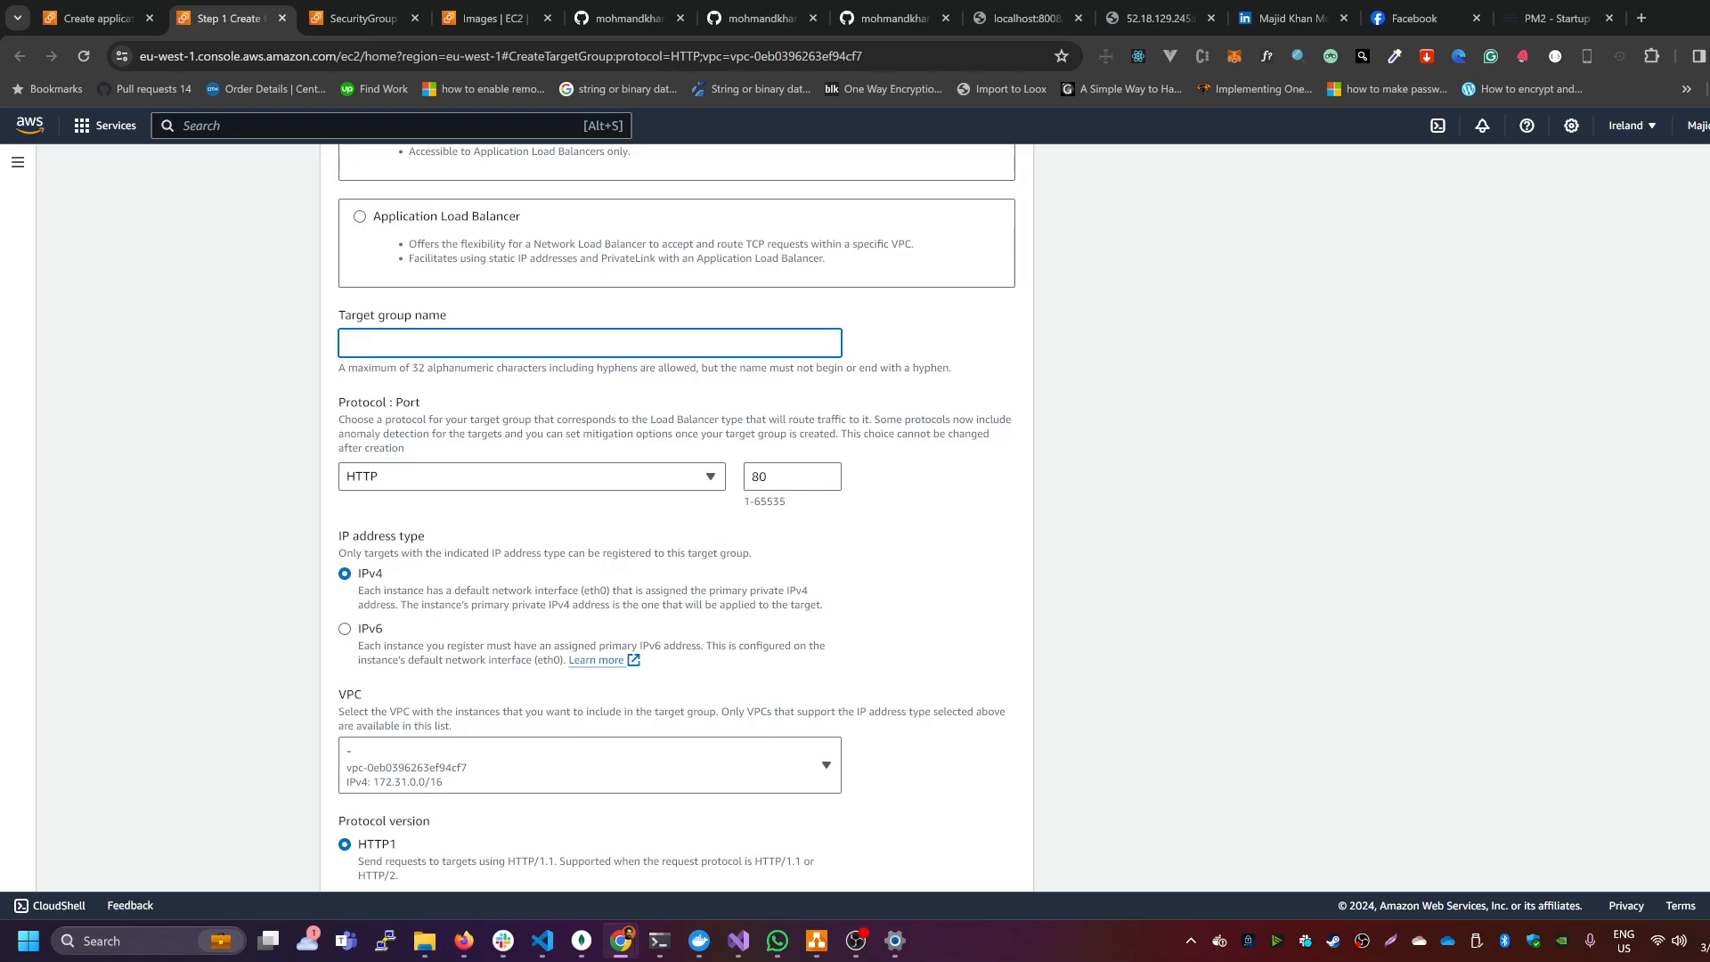
pyautogui.press('BackSpace')
pyautogui.click(542, 392)
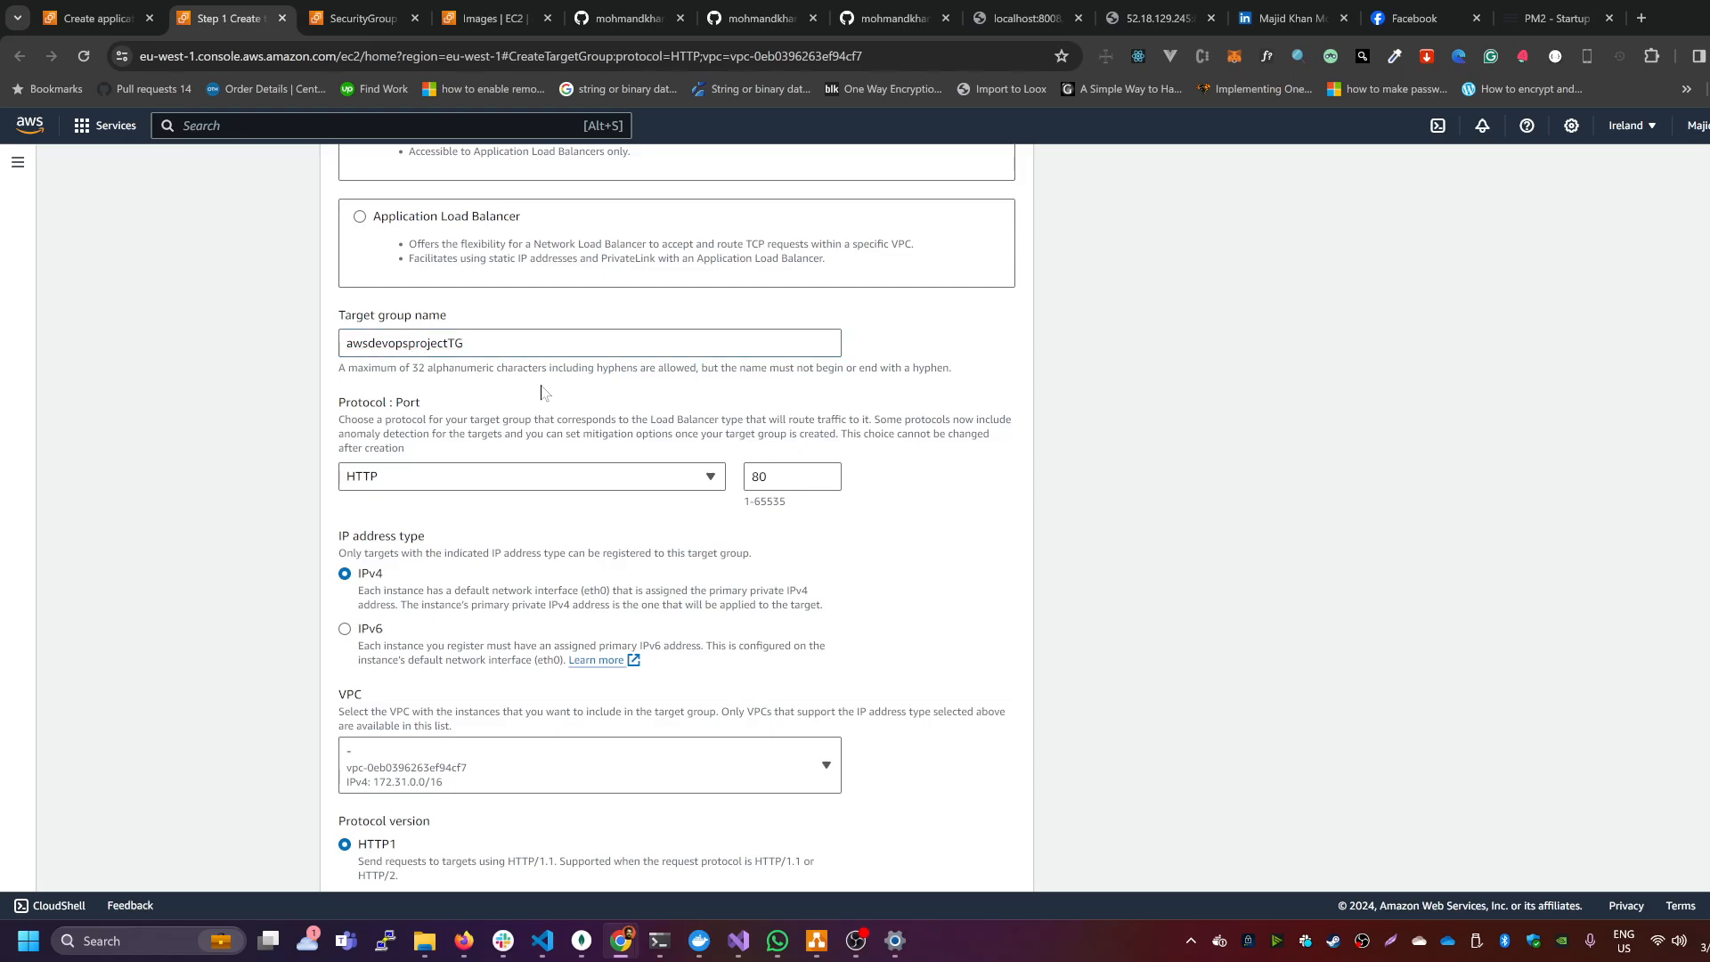
pyautogui.scroll(-1, 603, 411)
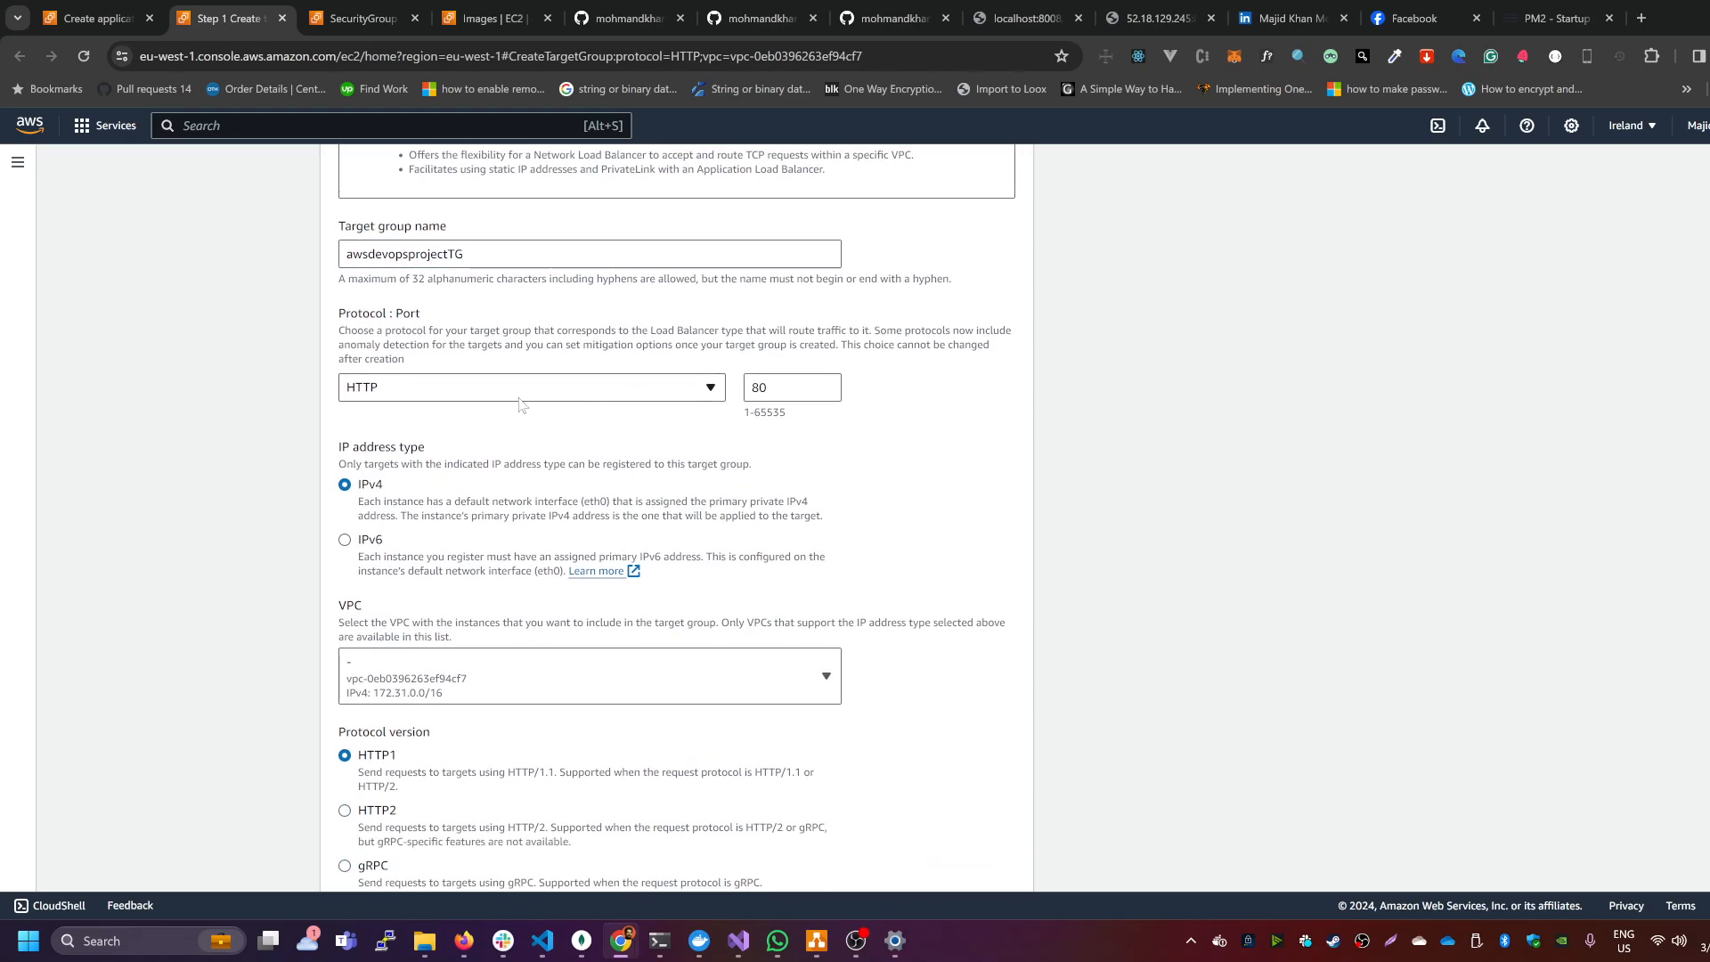
# Step: Keep HTTP as the target group's protocol, check the port in the running products page's address, and set the target group port to 8008
pyautogui.click(476, 396)
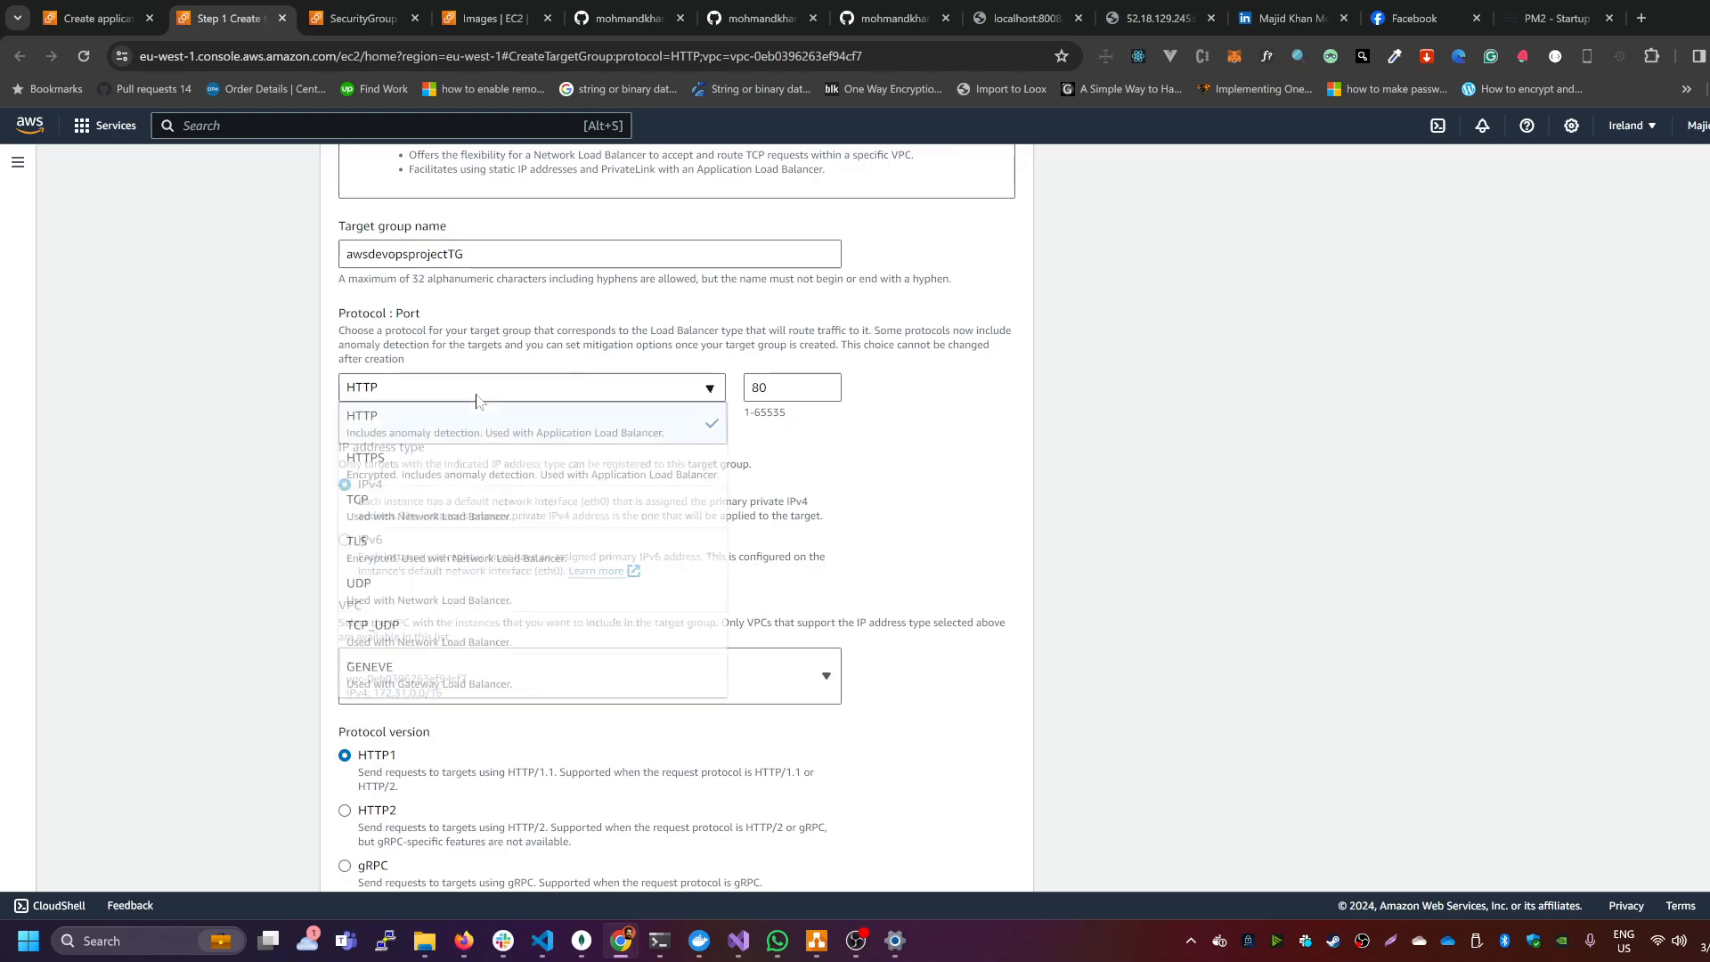
pyautogui.click(478, 399)
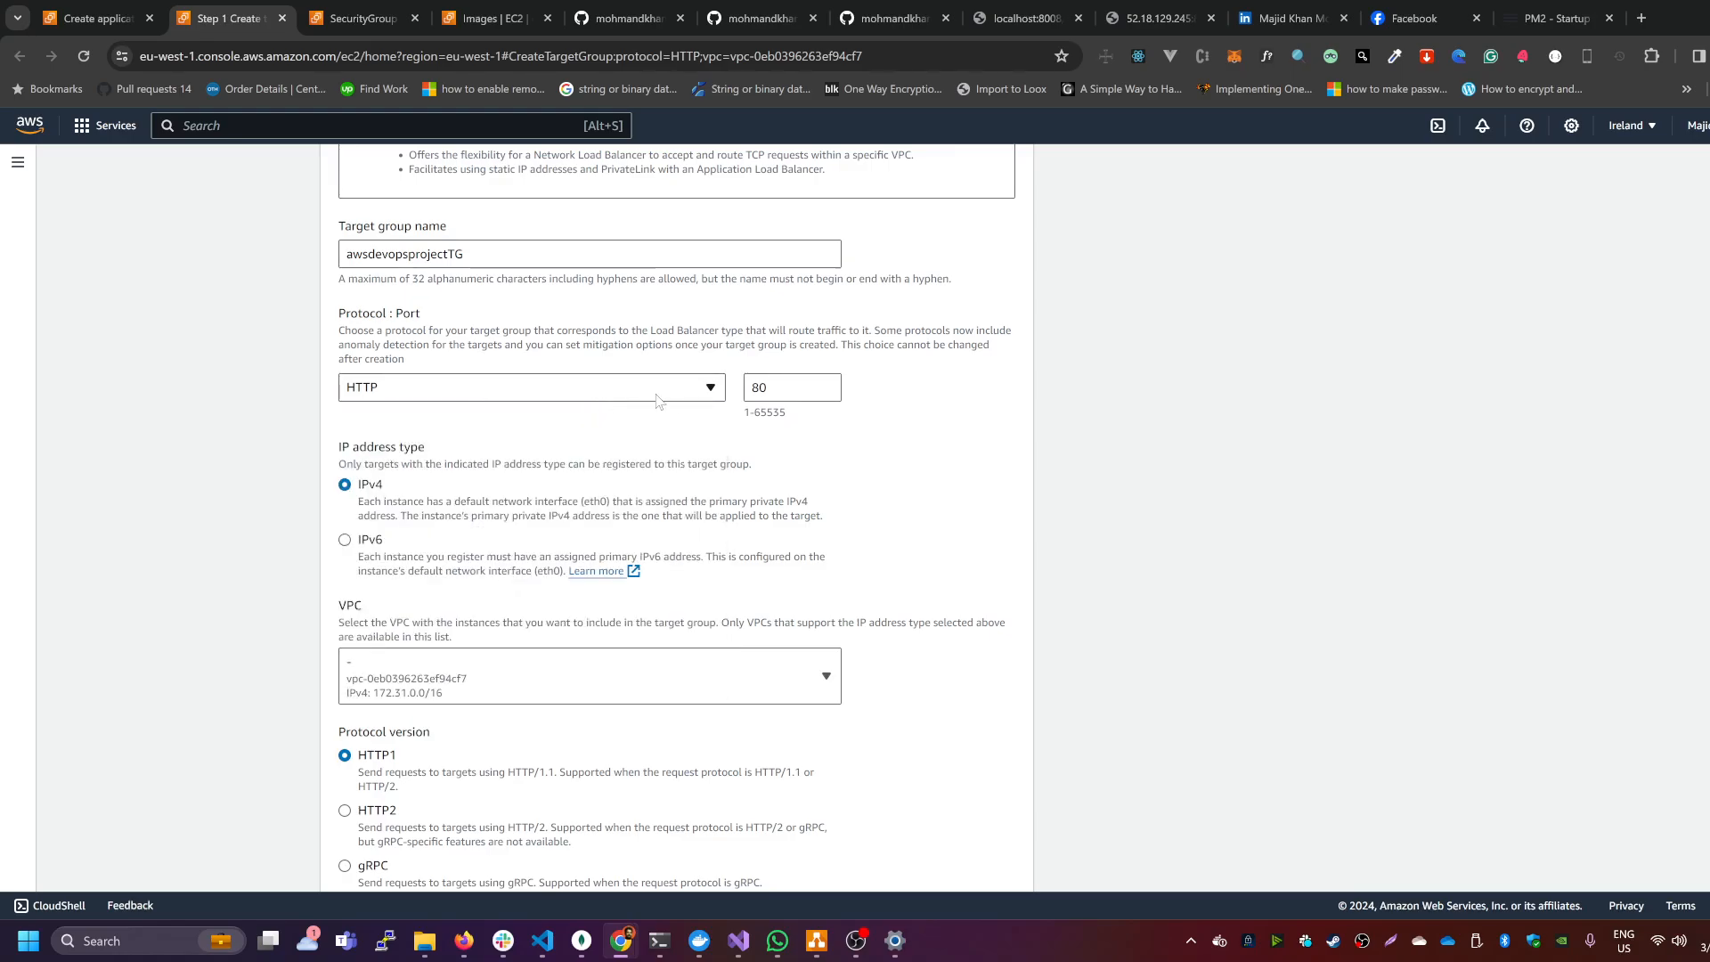
pyautogui.click(764, 387)
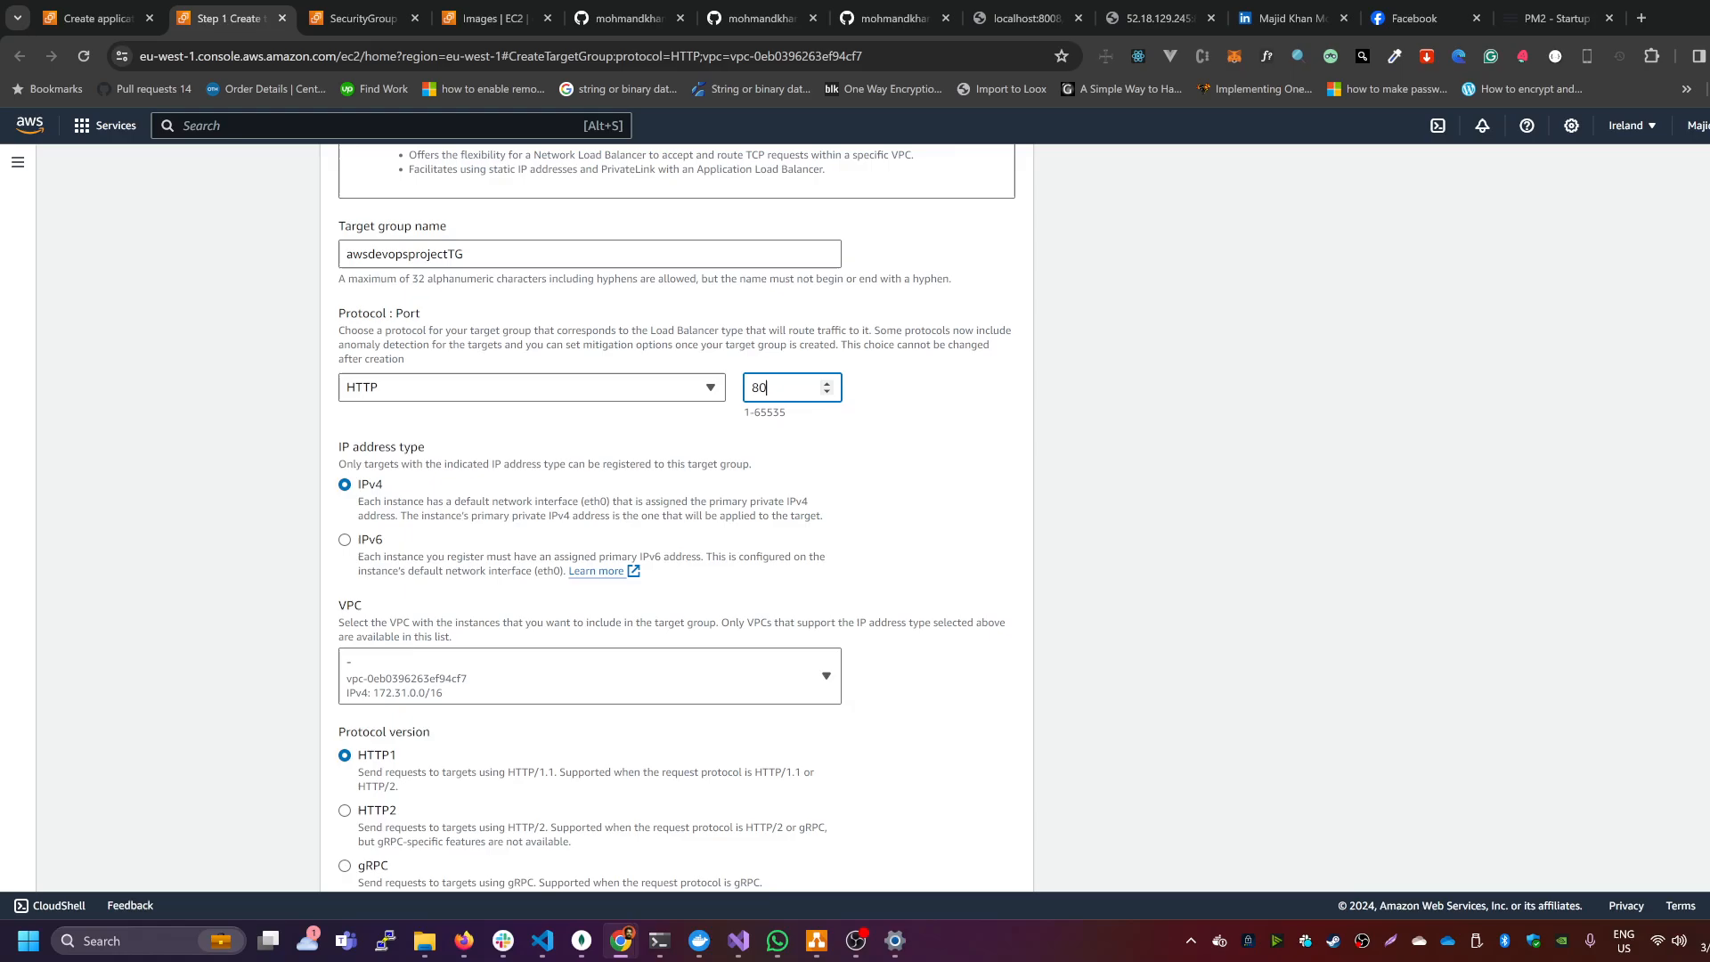
pyautogui.click(1165, 18)
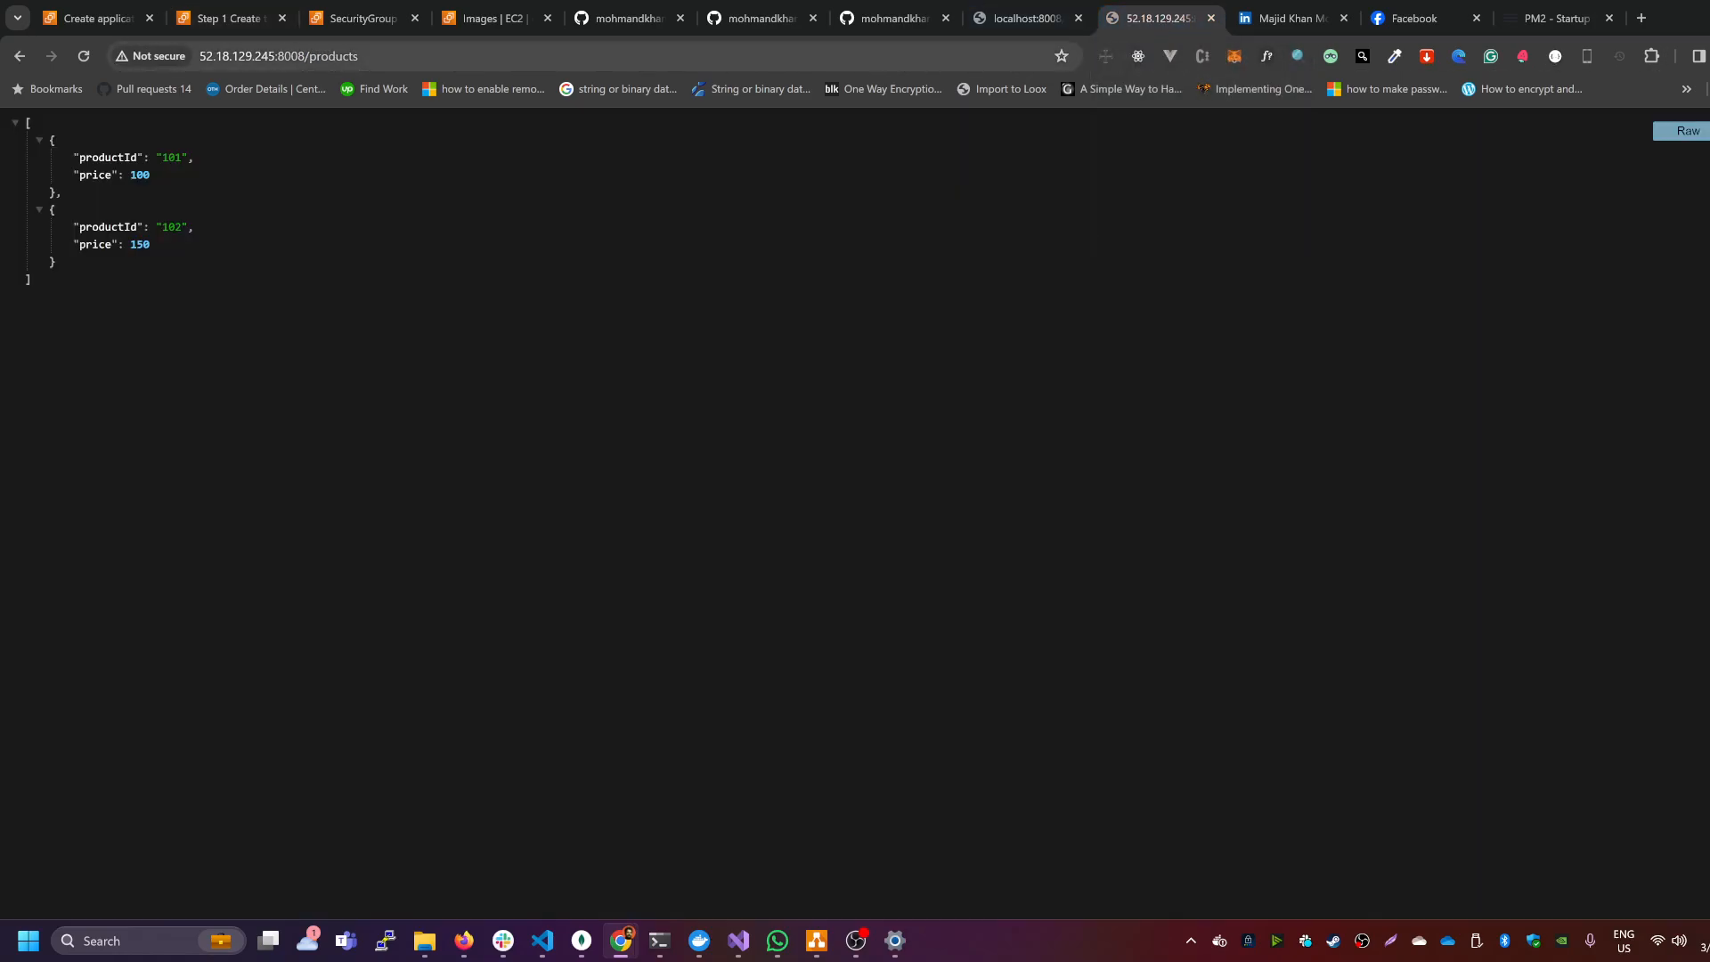
pyautogui.doubleClick(292, 57)
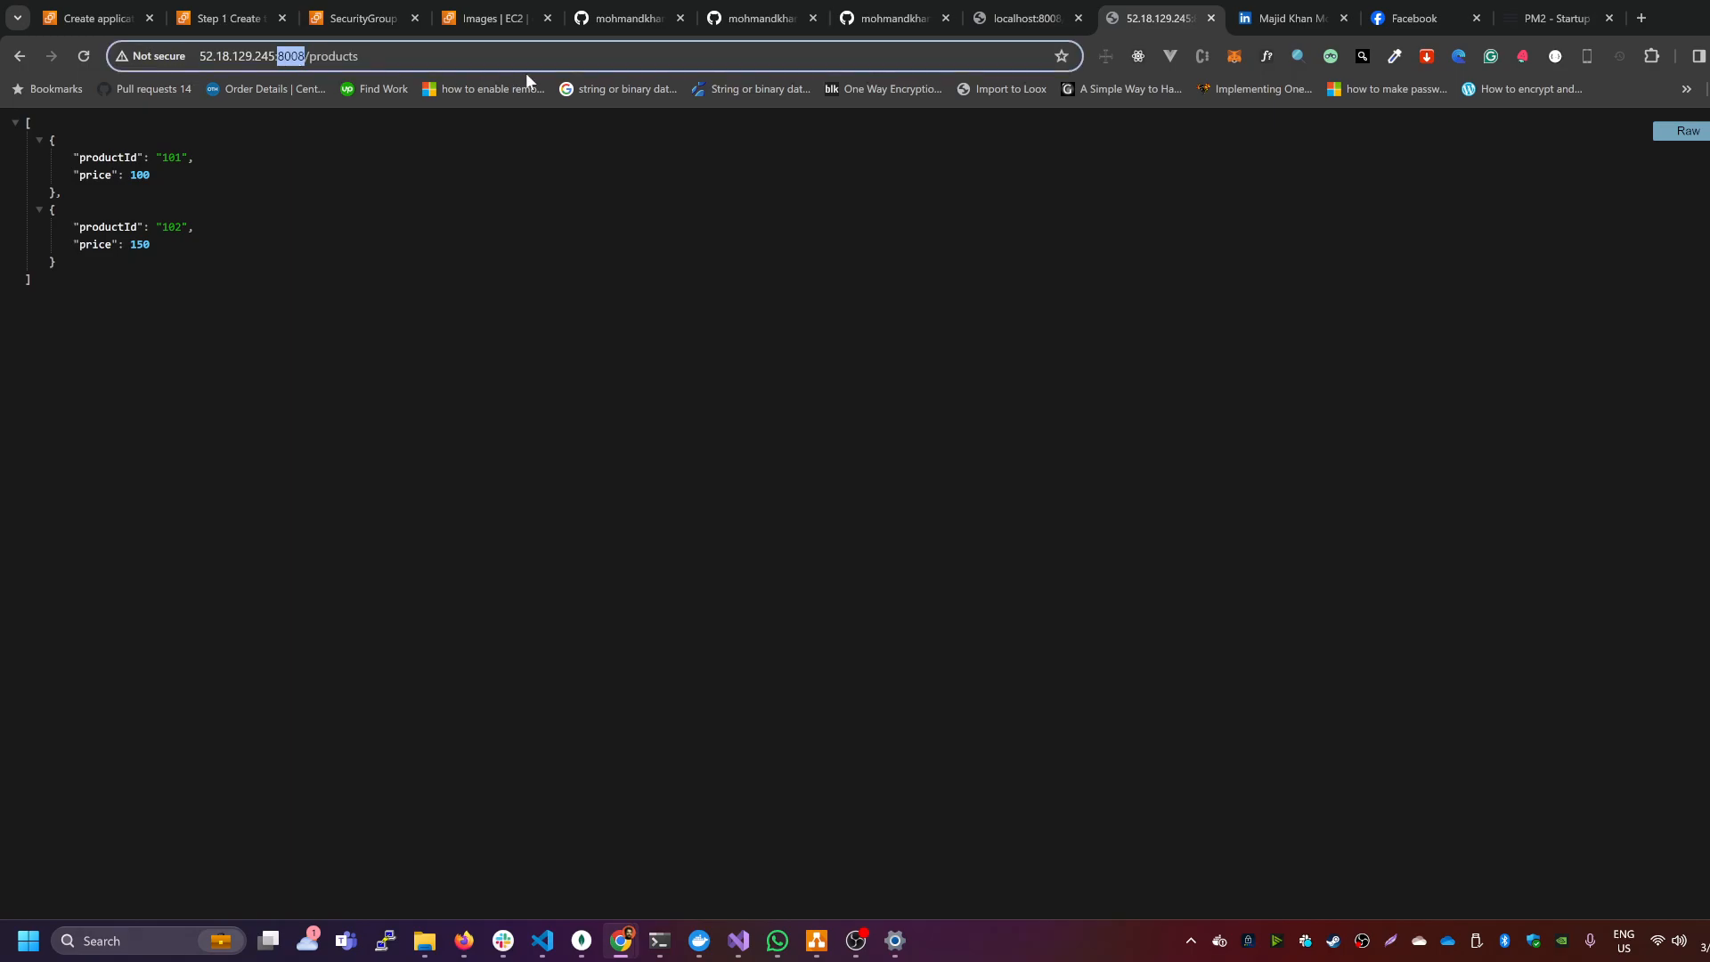
pyautogui.click(236, 20)
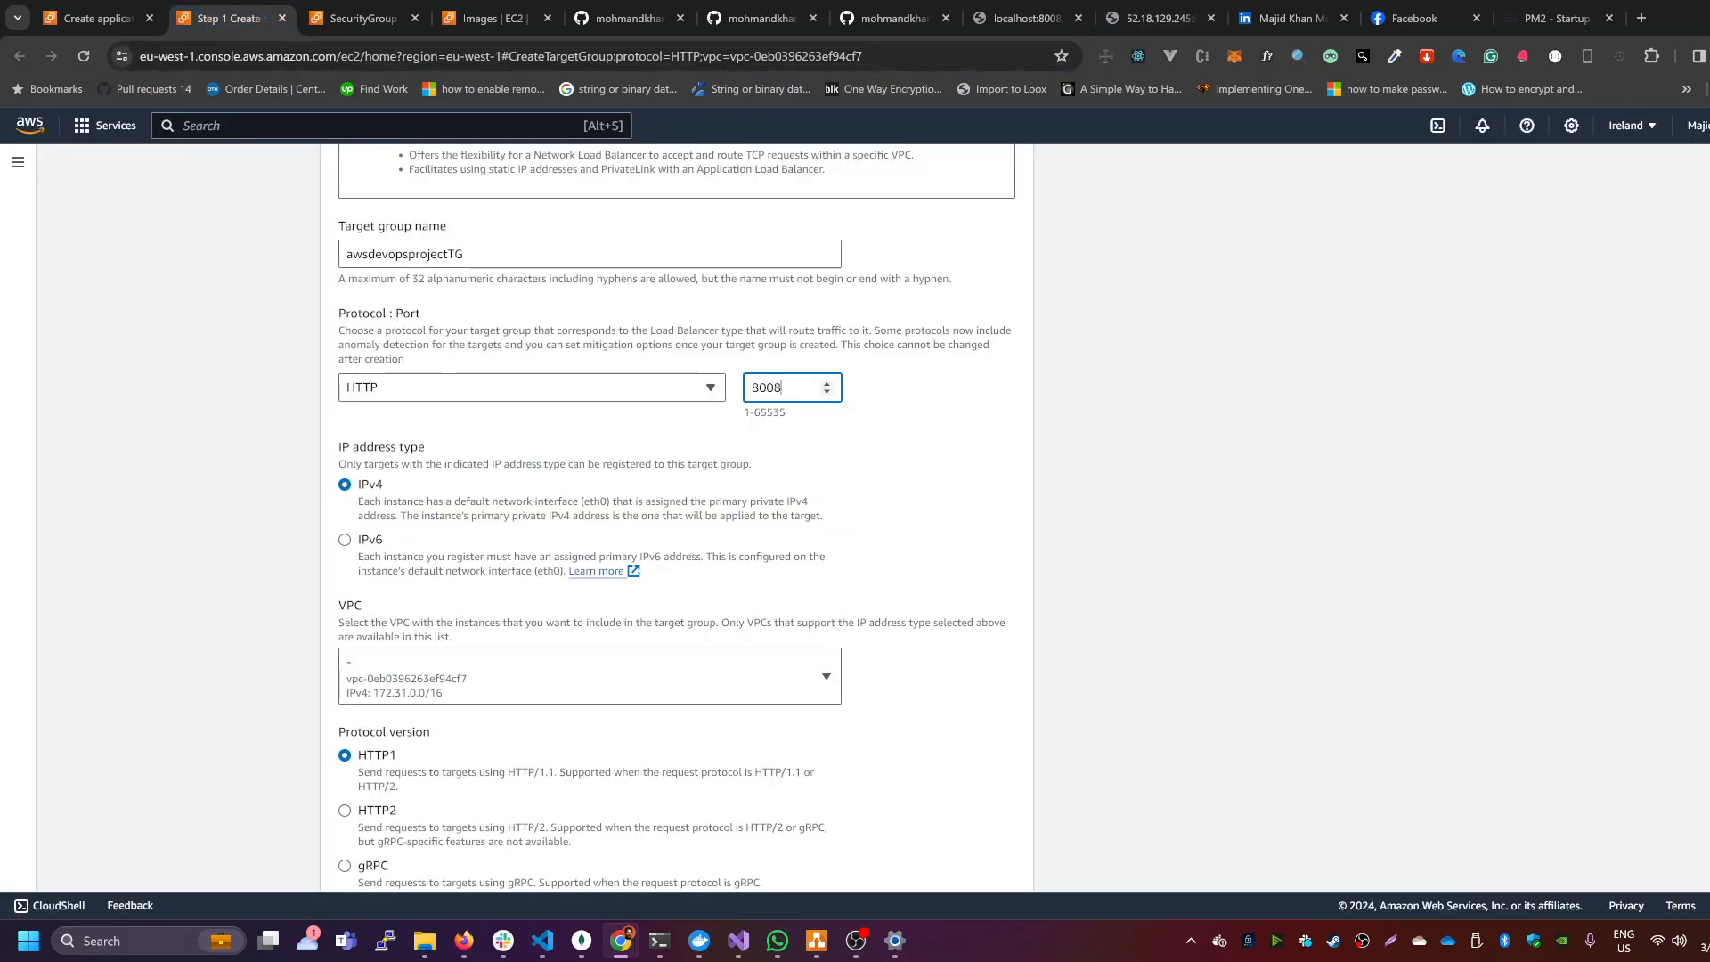
pyautogui.click(938, 458)
# Step: Review the target group's IP address type, VPC, protocol version and the available health check protocols
pyautogui.scroll(-2, 869, 463)
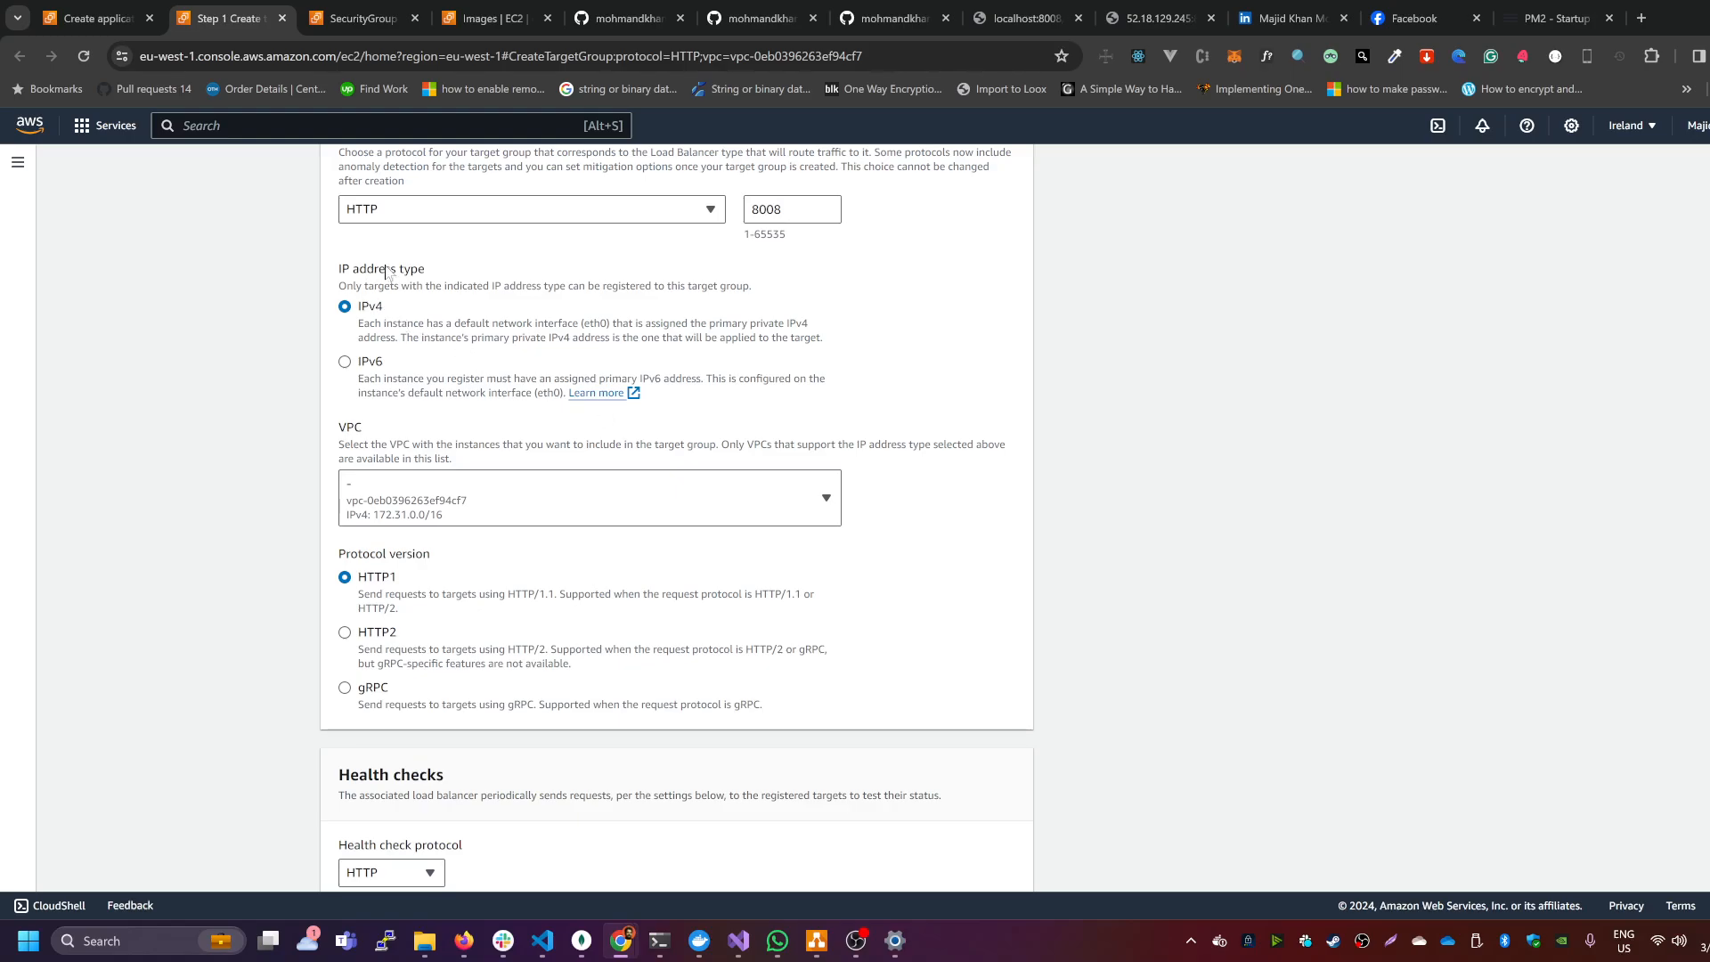
pyautogui.scroll(-1, 455, 415)
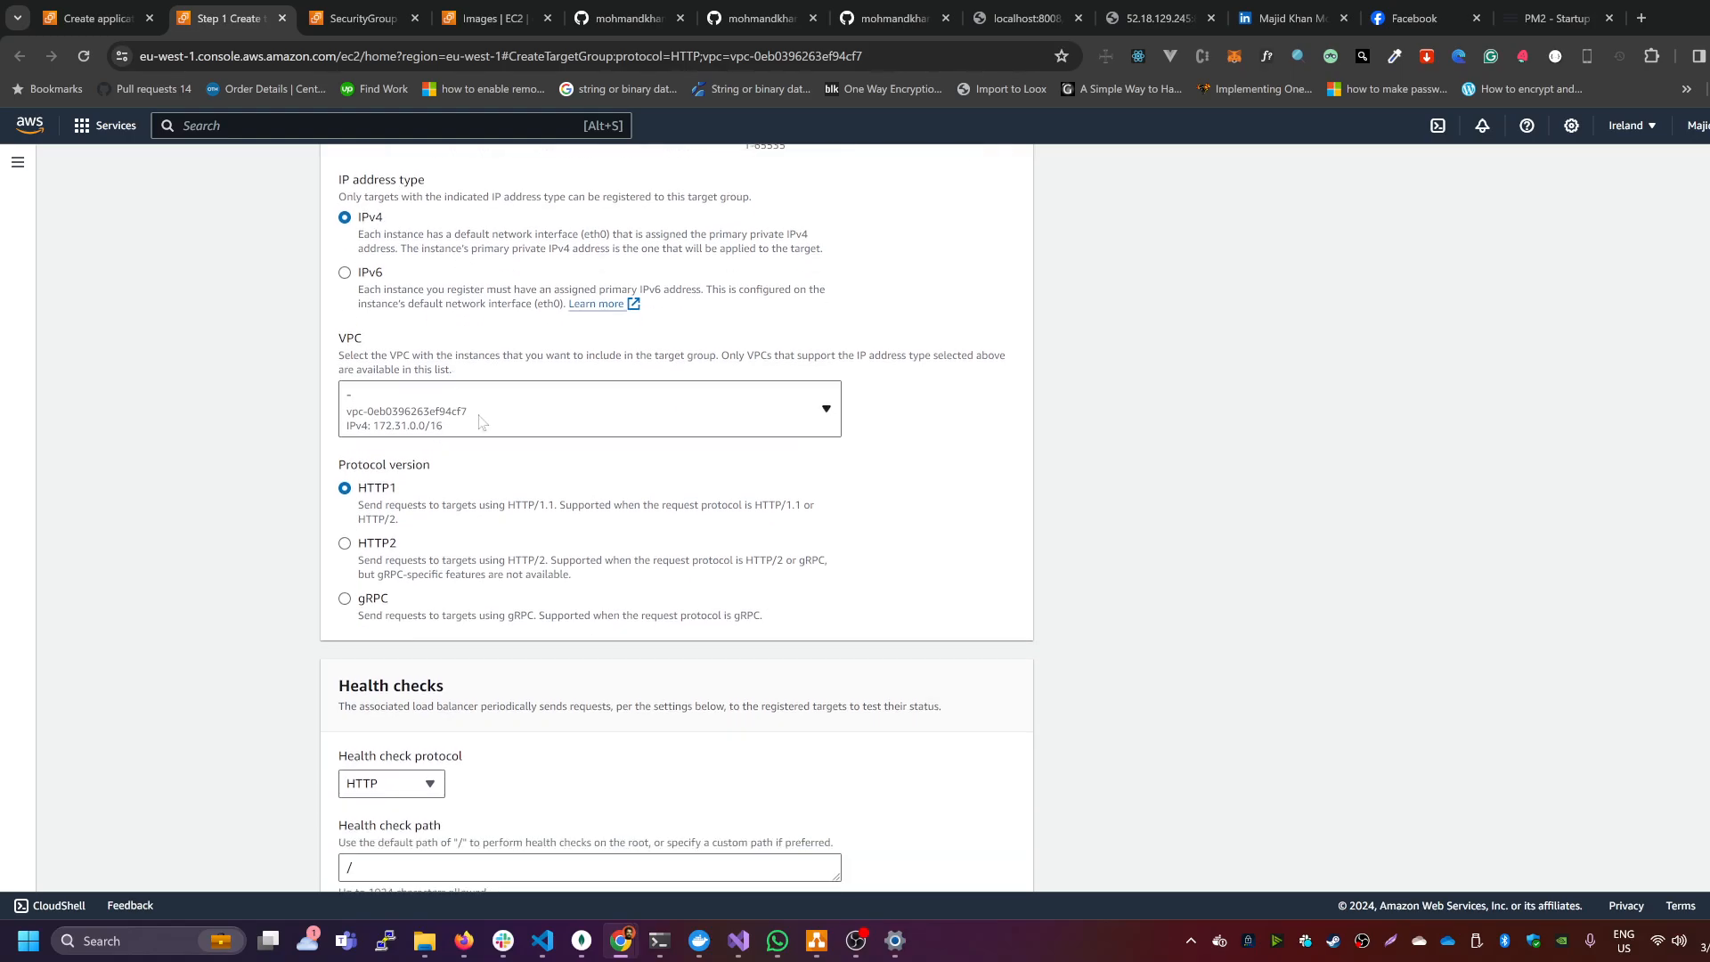
pyautogui.click(450, 425)
pyautogui.click(450, 426)
pyautogui.scroll(-2, 462, 493)
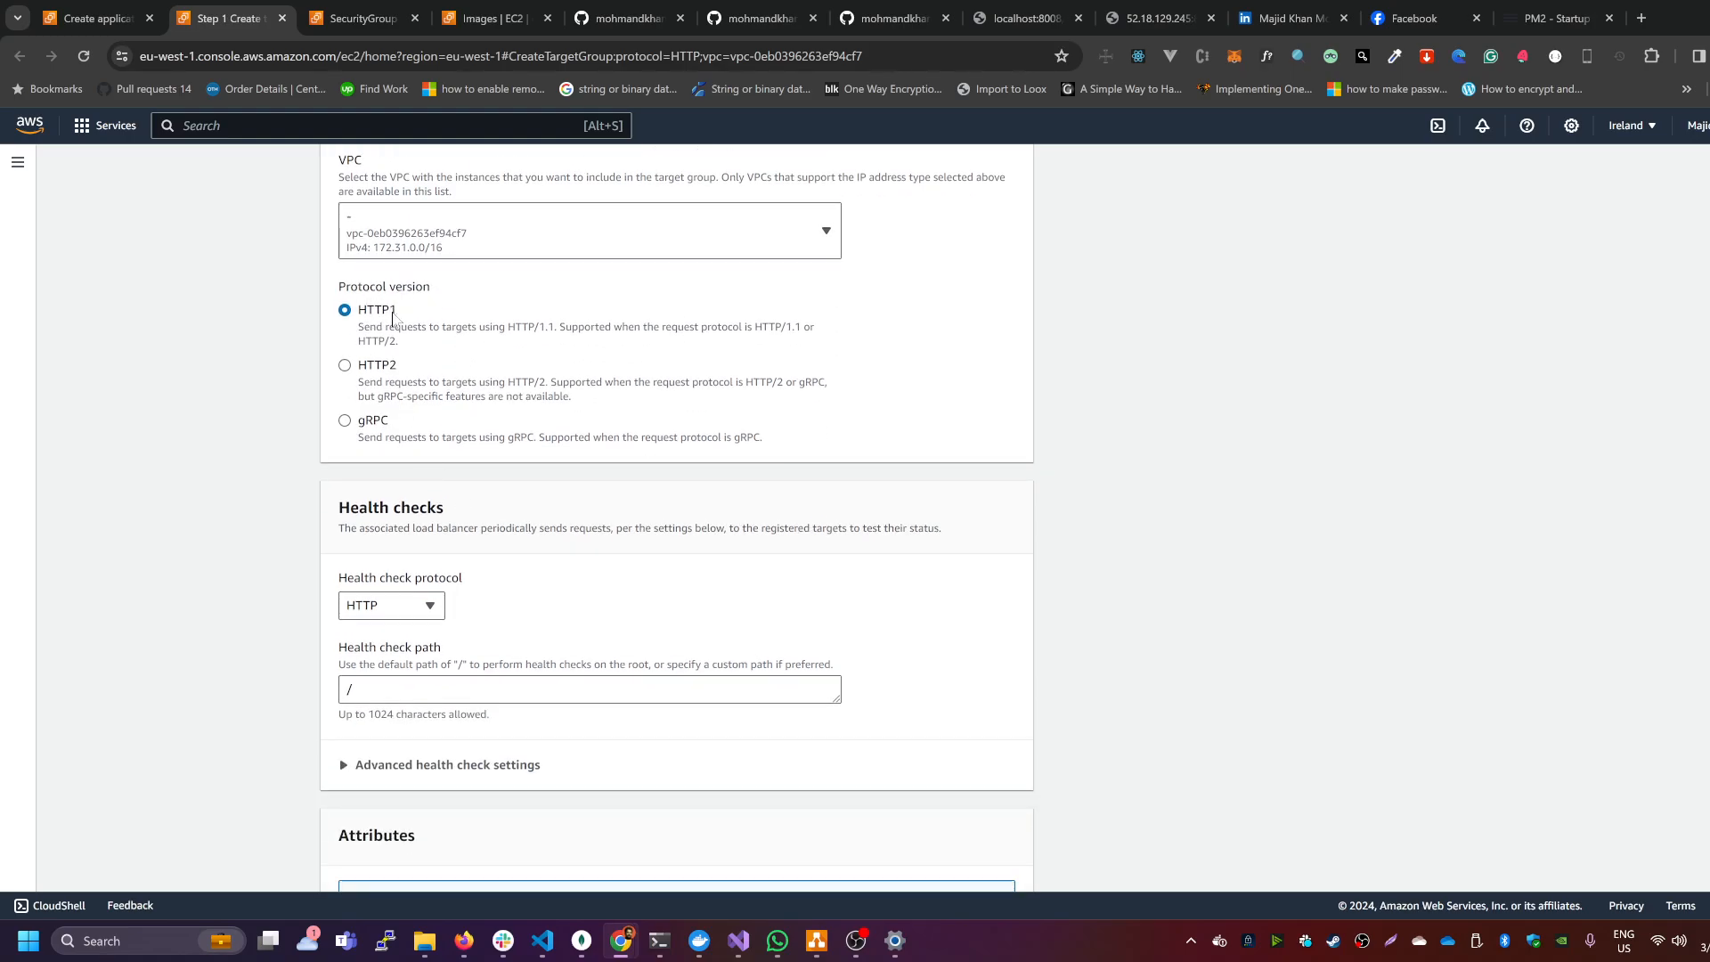
pyautogui.scroll(-3, 505, 356)
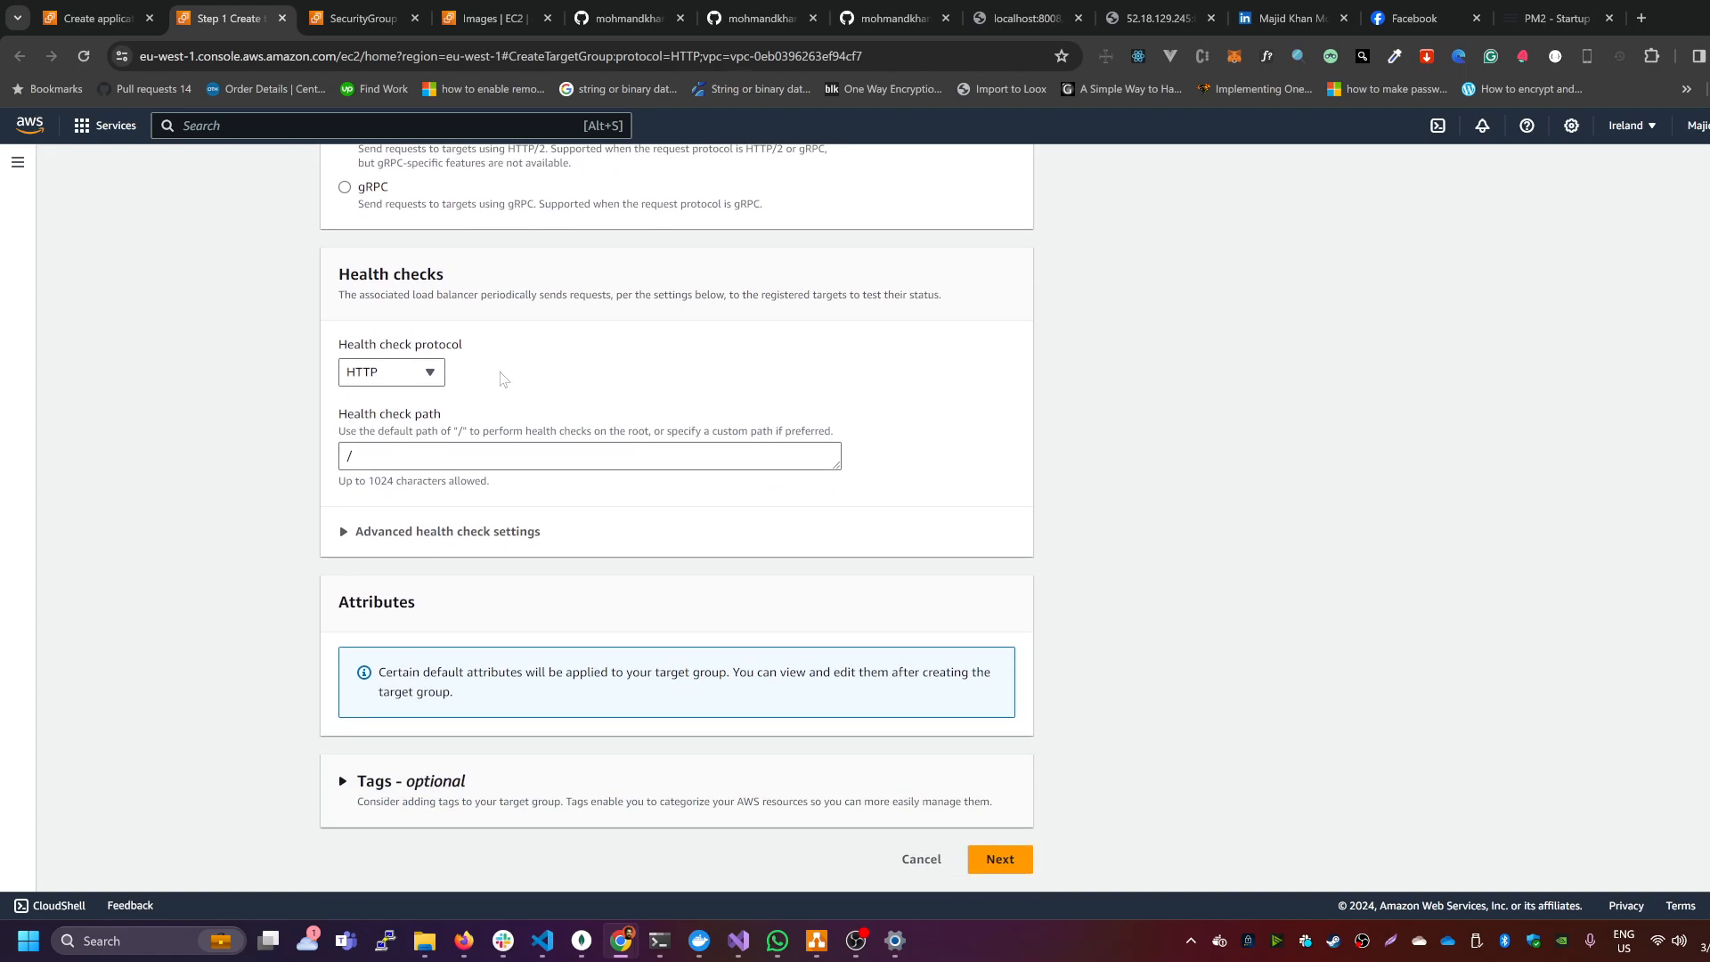
pyautogui.click(431, 374)
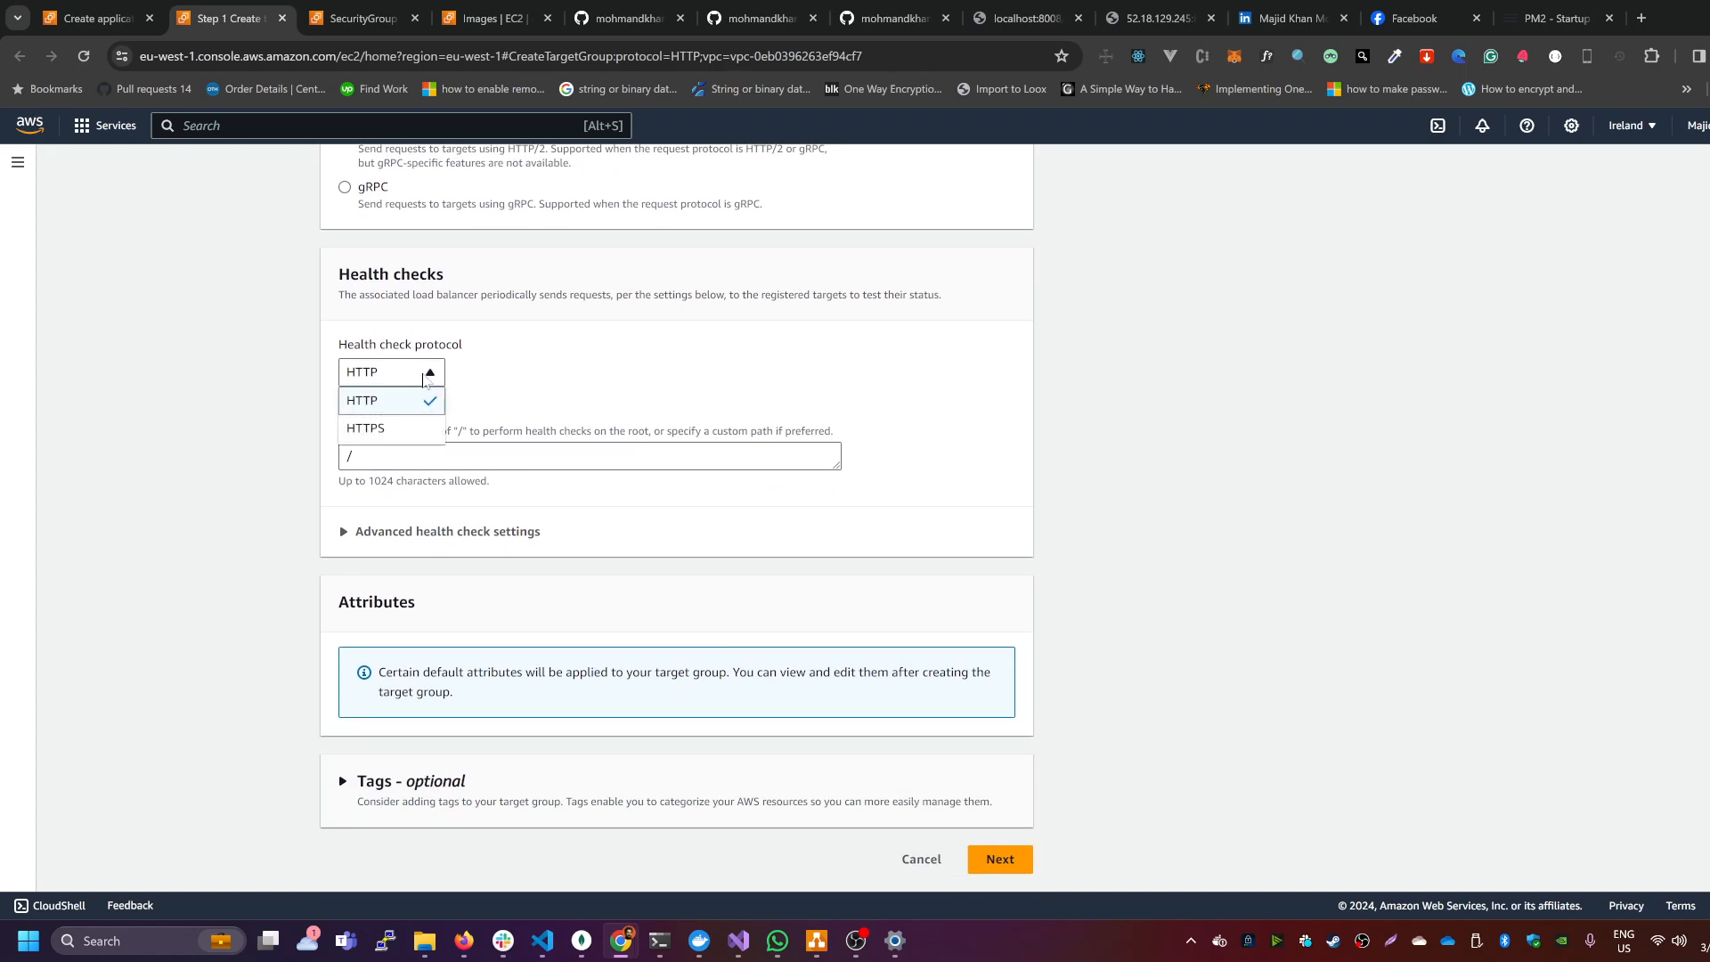
pyautogui.click(432, 376)
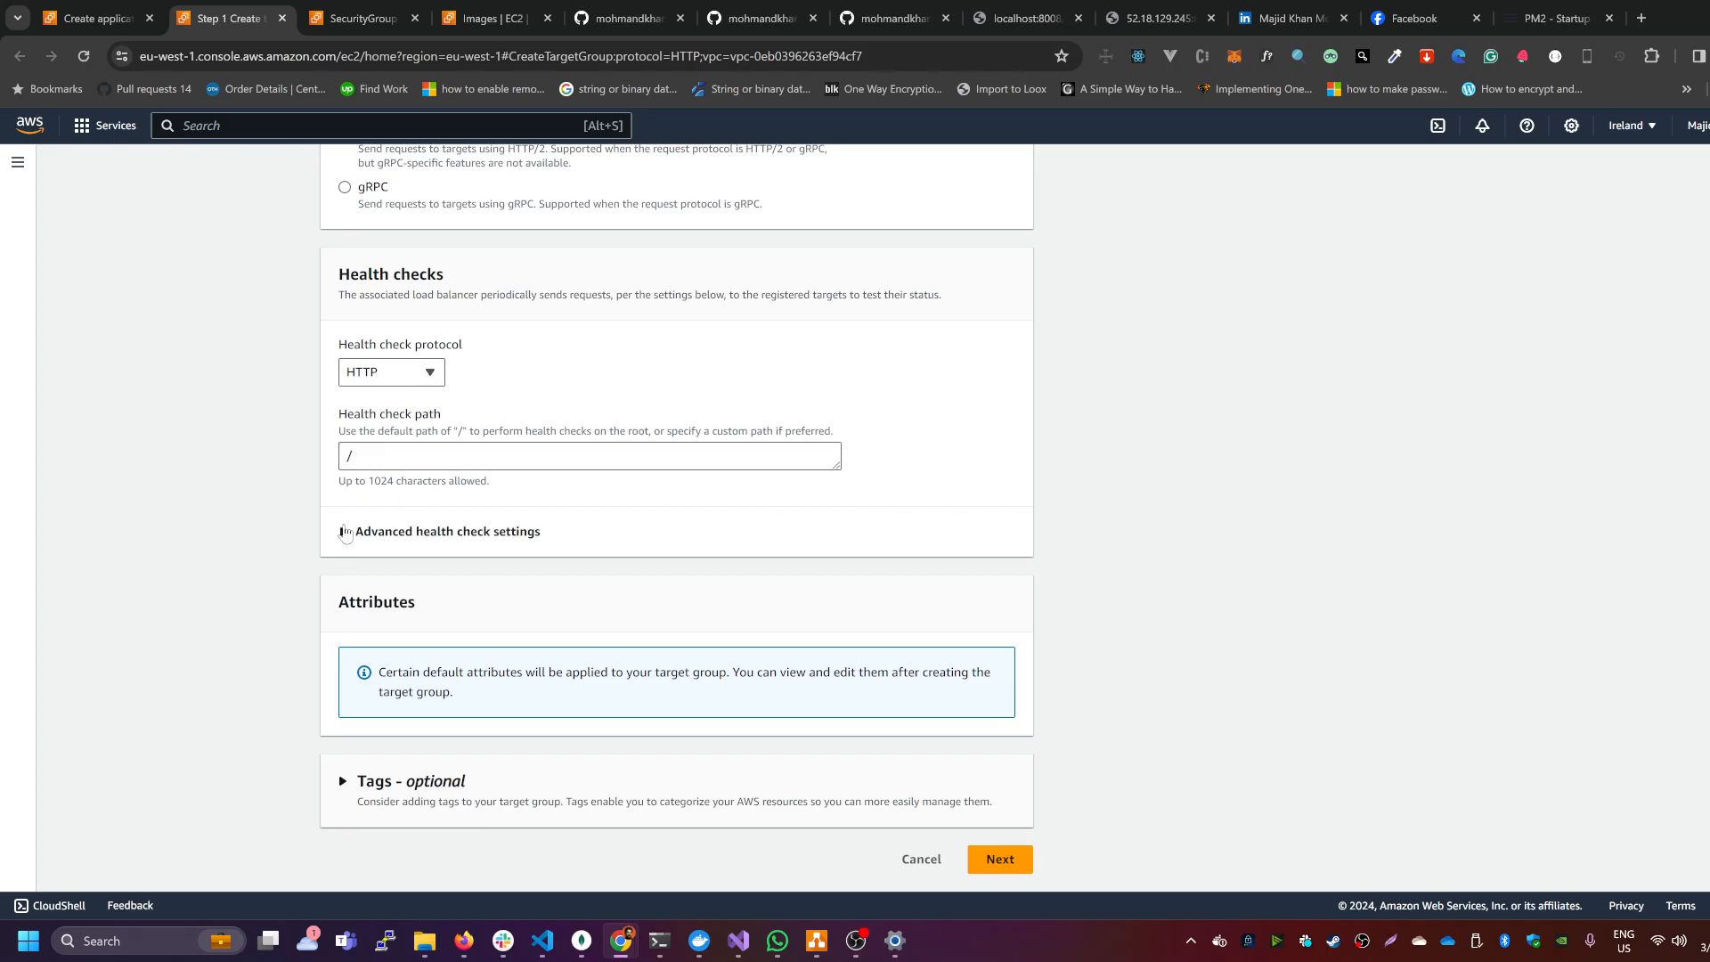
# Step: In the advanced health check settings, override the health check port with 8008 and compare it with the products page's address
pyautogui.click(405, 532)
pyautogui.scroll(-1, 504, 514)
pyautogui.scroll(-1, 503, 514)
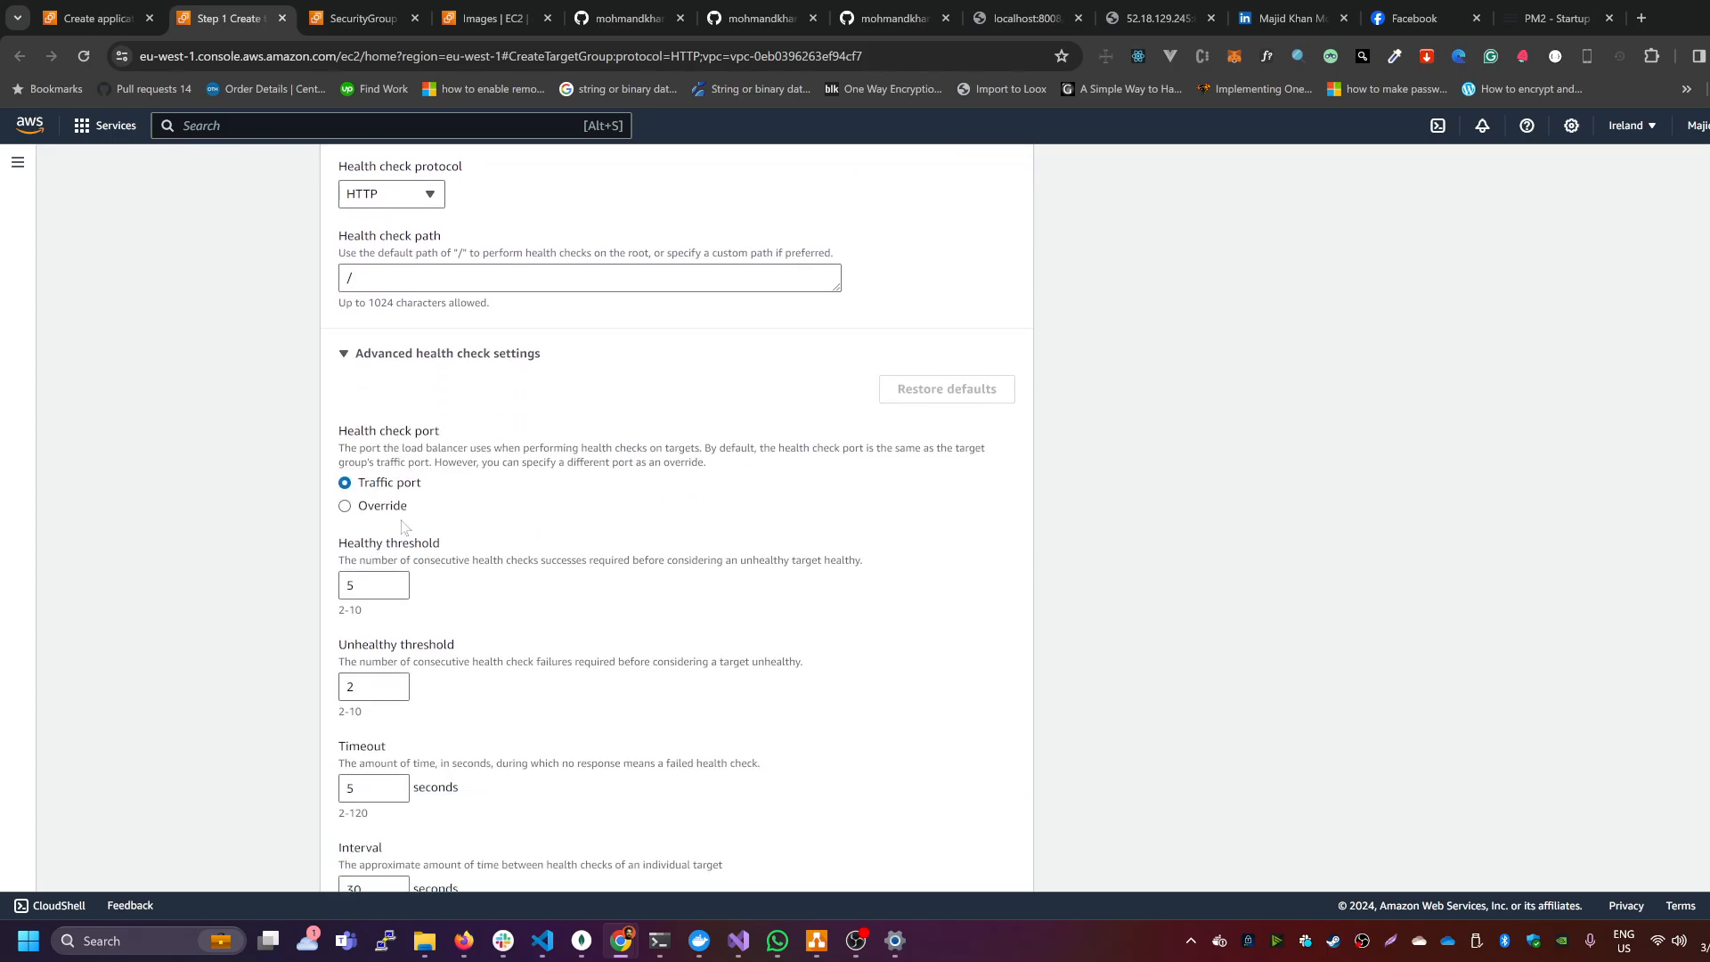
pyautogui.click(345, 507)
pyautogui.click(361, 533)
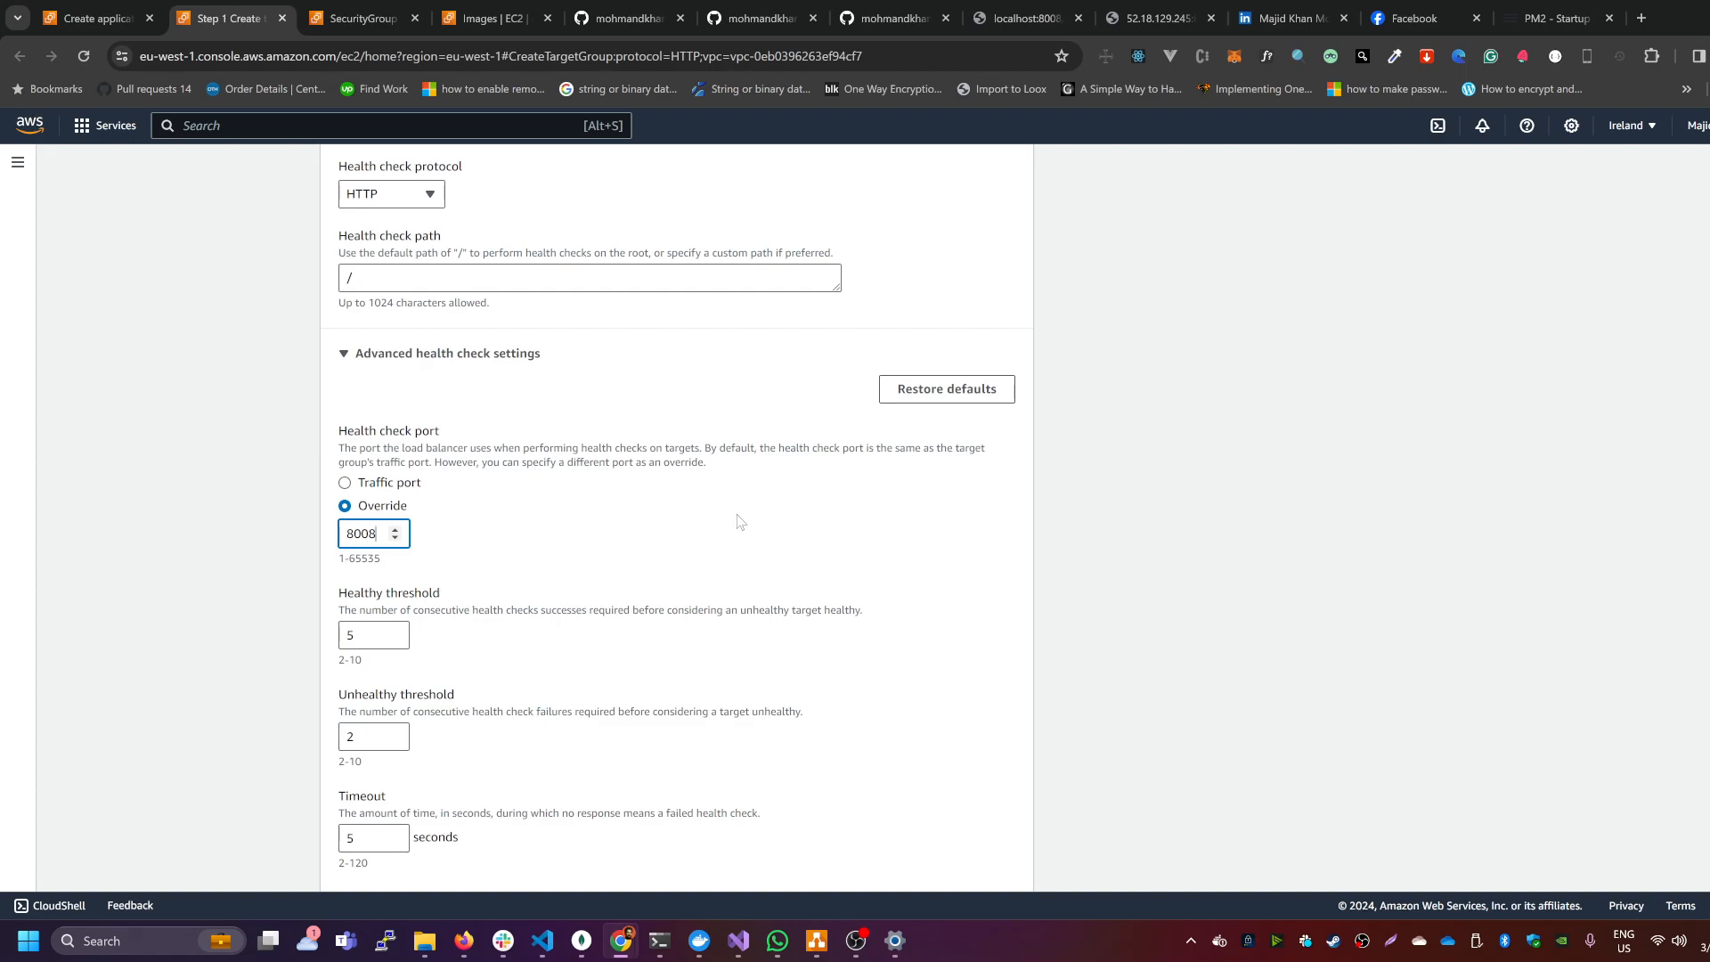
pyautogui.click(1138, 7)
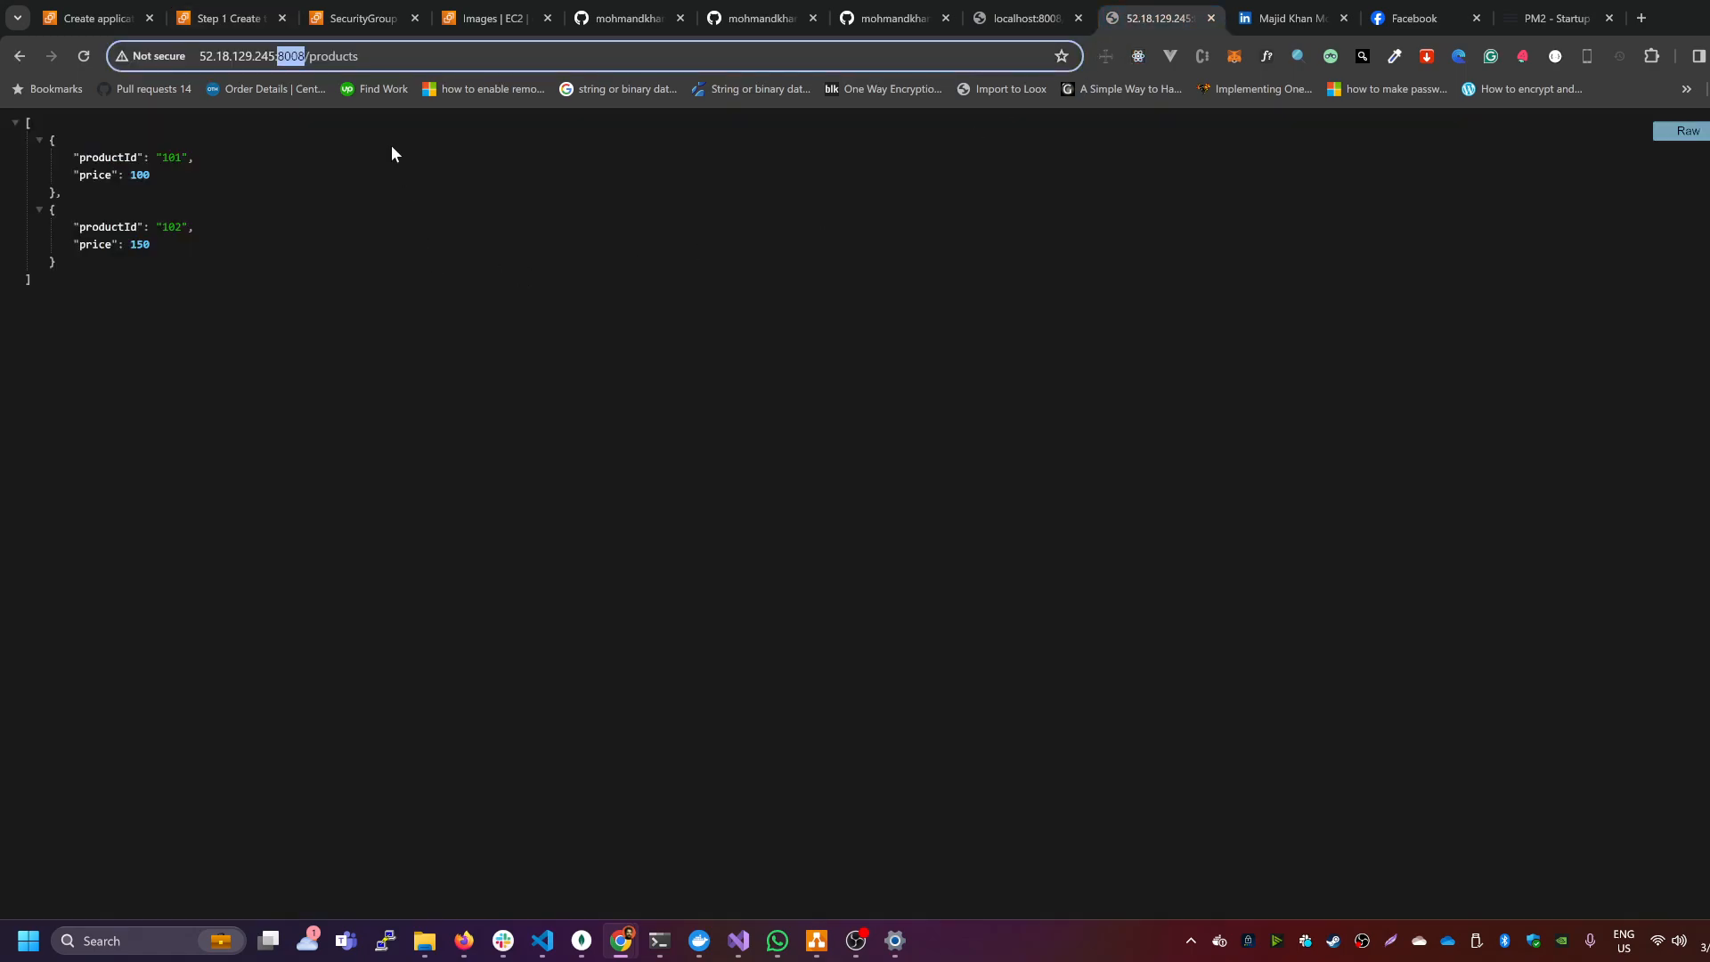
pyautogui.click(225, 18)
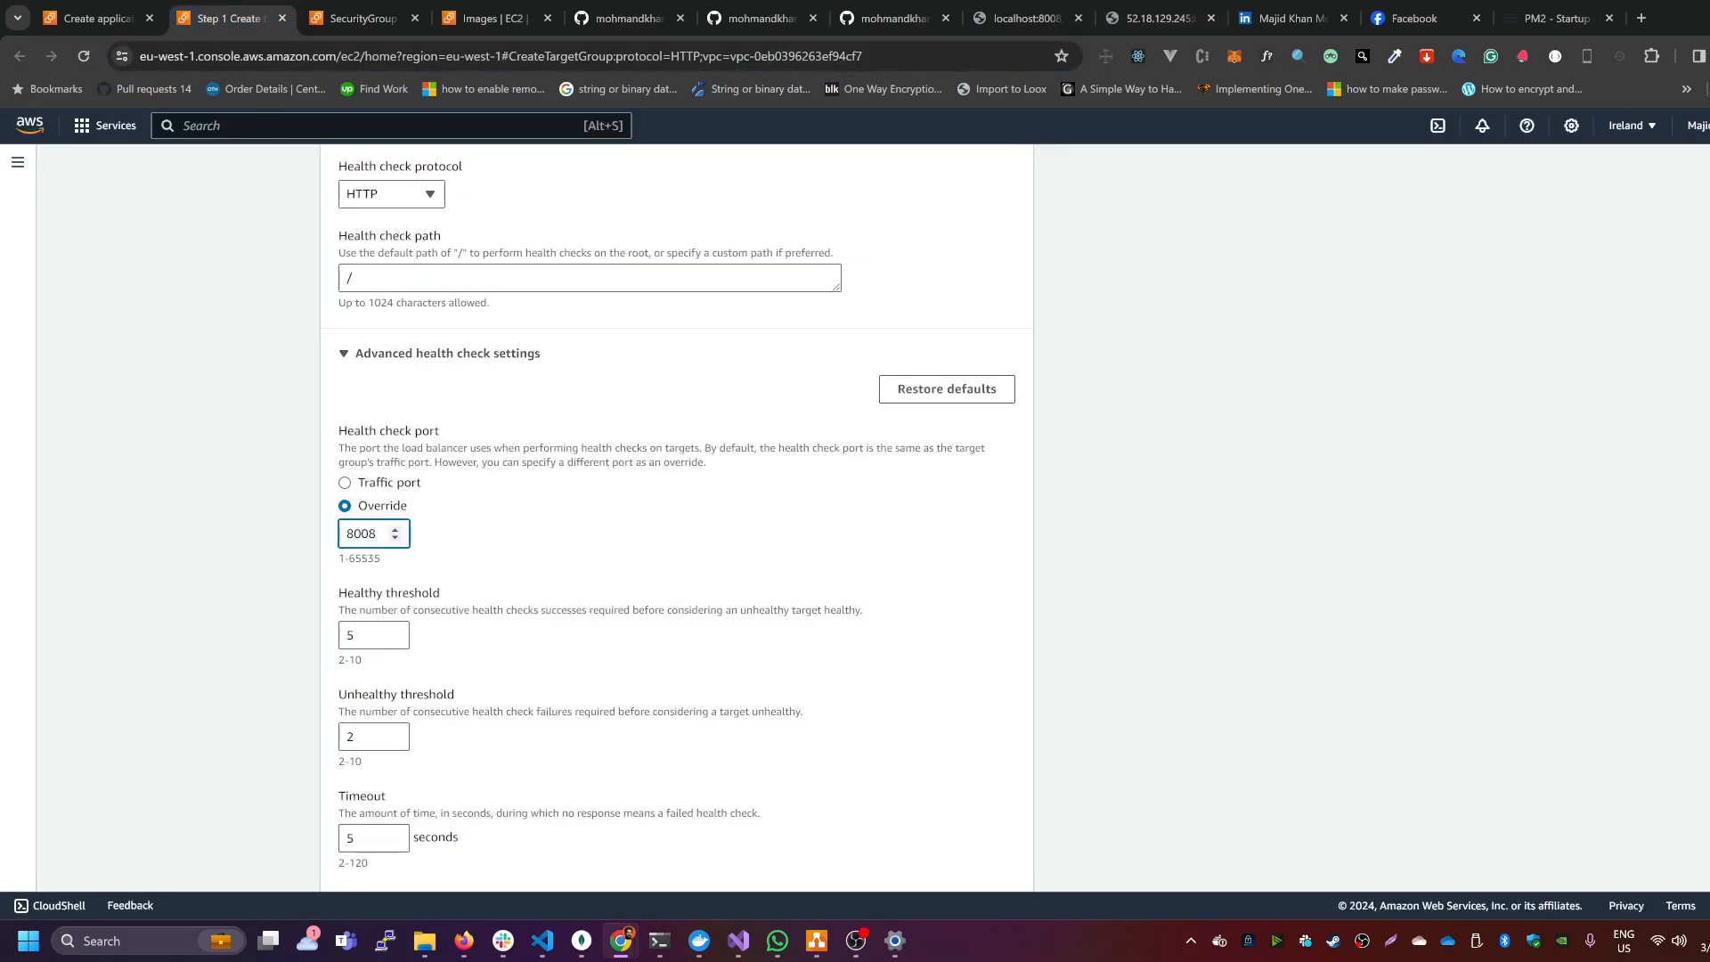
pyautogui.click(706, 530)
# Step: Review the remaining health check settings and optional tags, and proceed to registering targets
pyautogui.scroll(-6, 710, 527)
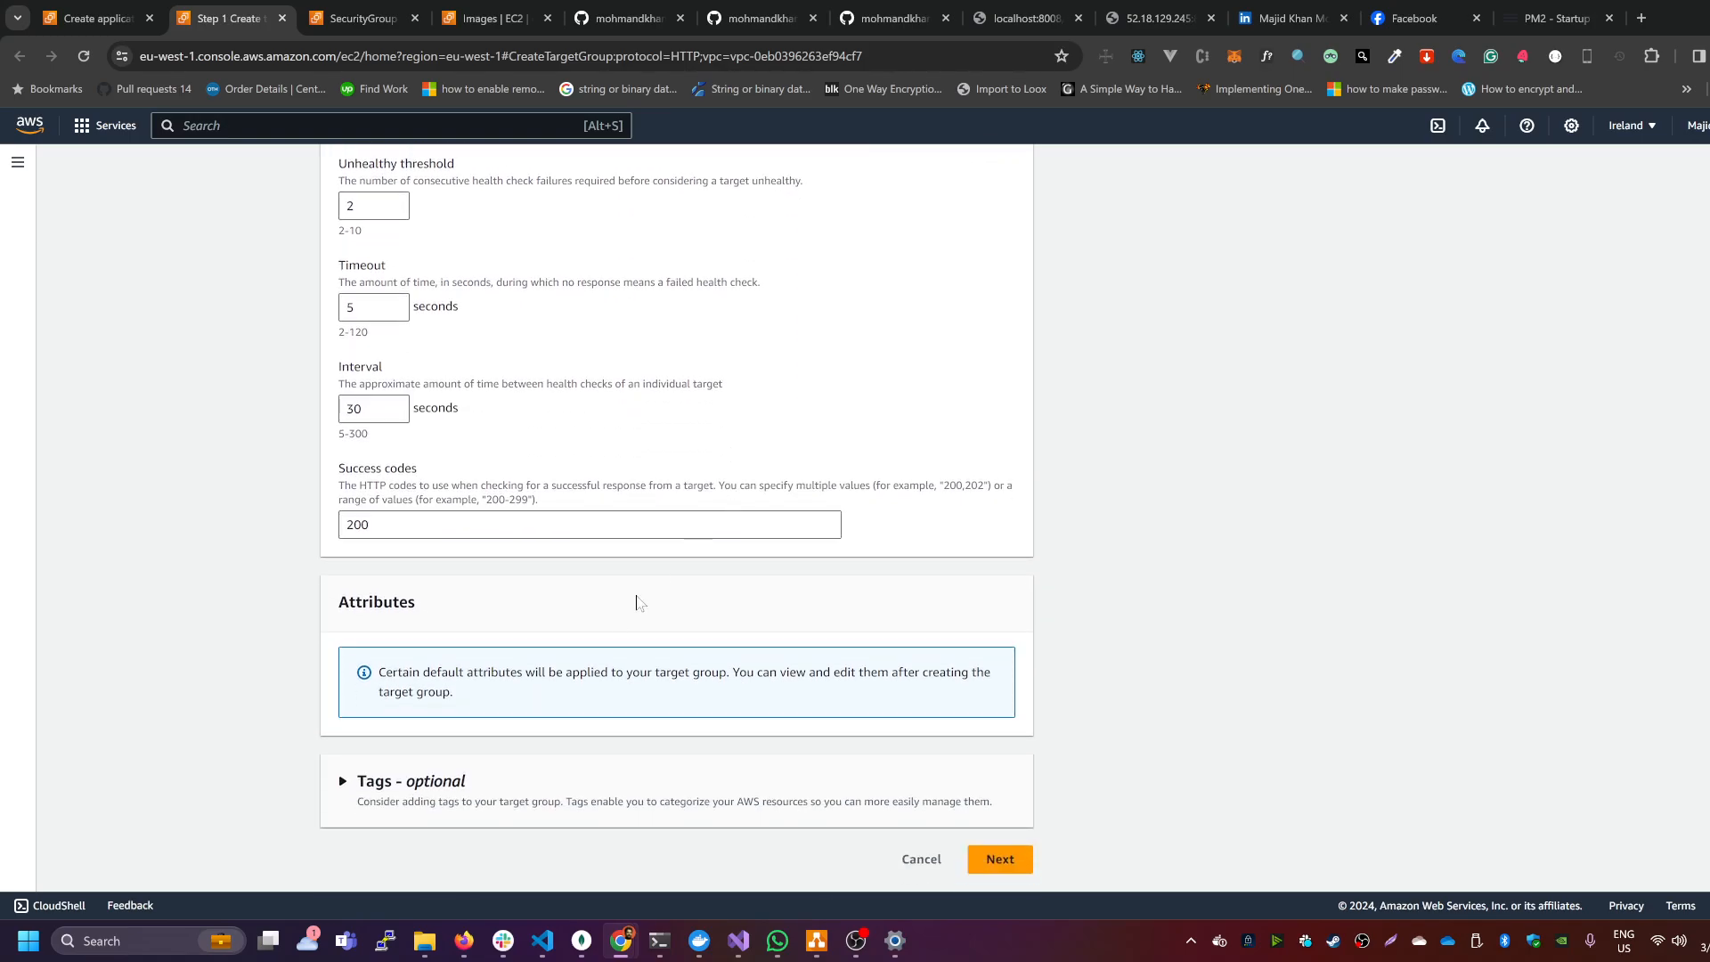
pyautogui.click(343, 781)
pyautogui.scroll(-2, 586, 706)
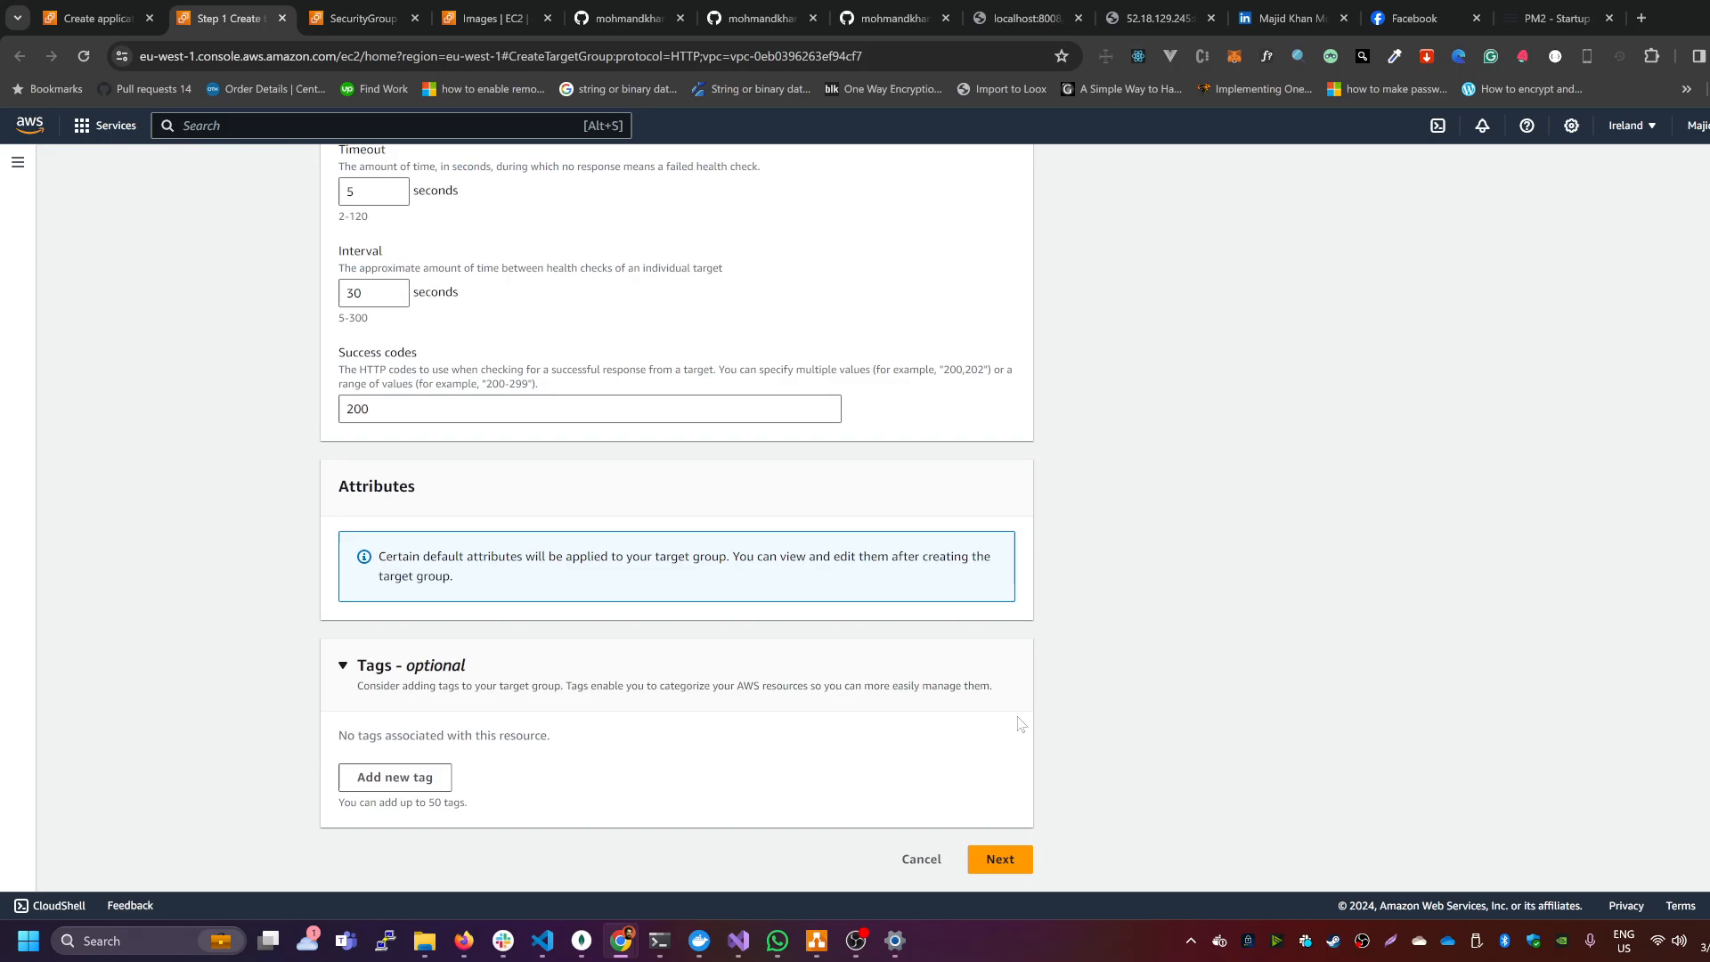
pyautogui.click(999, 860)
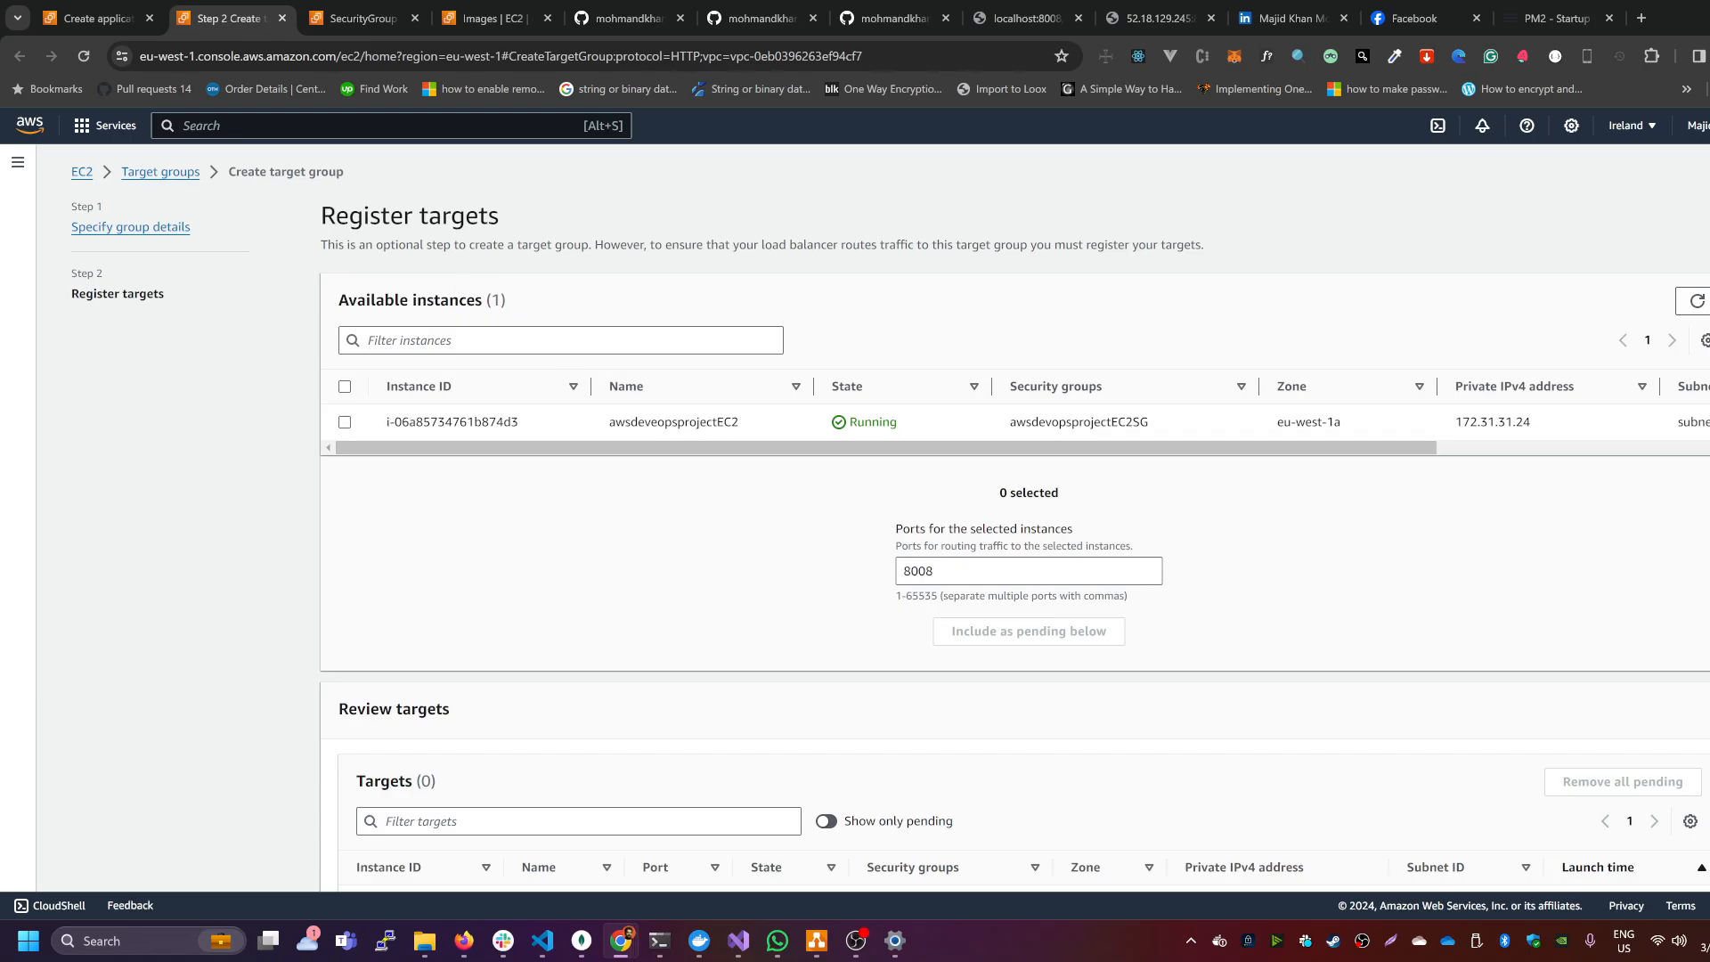
# Step: Select the awsdeveopsprojectEC2 instance and include it as a pending target on port 8008
pyautogui.moveTo(321, 217); pyautogui.dragTo(489, 216)
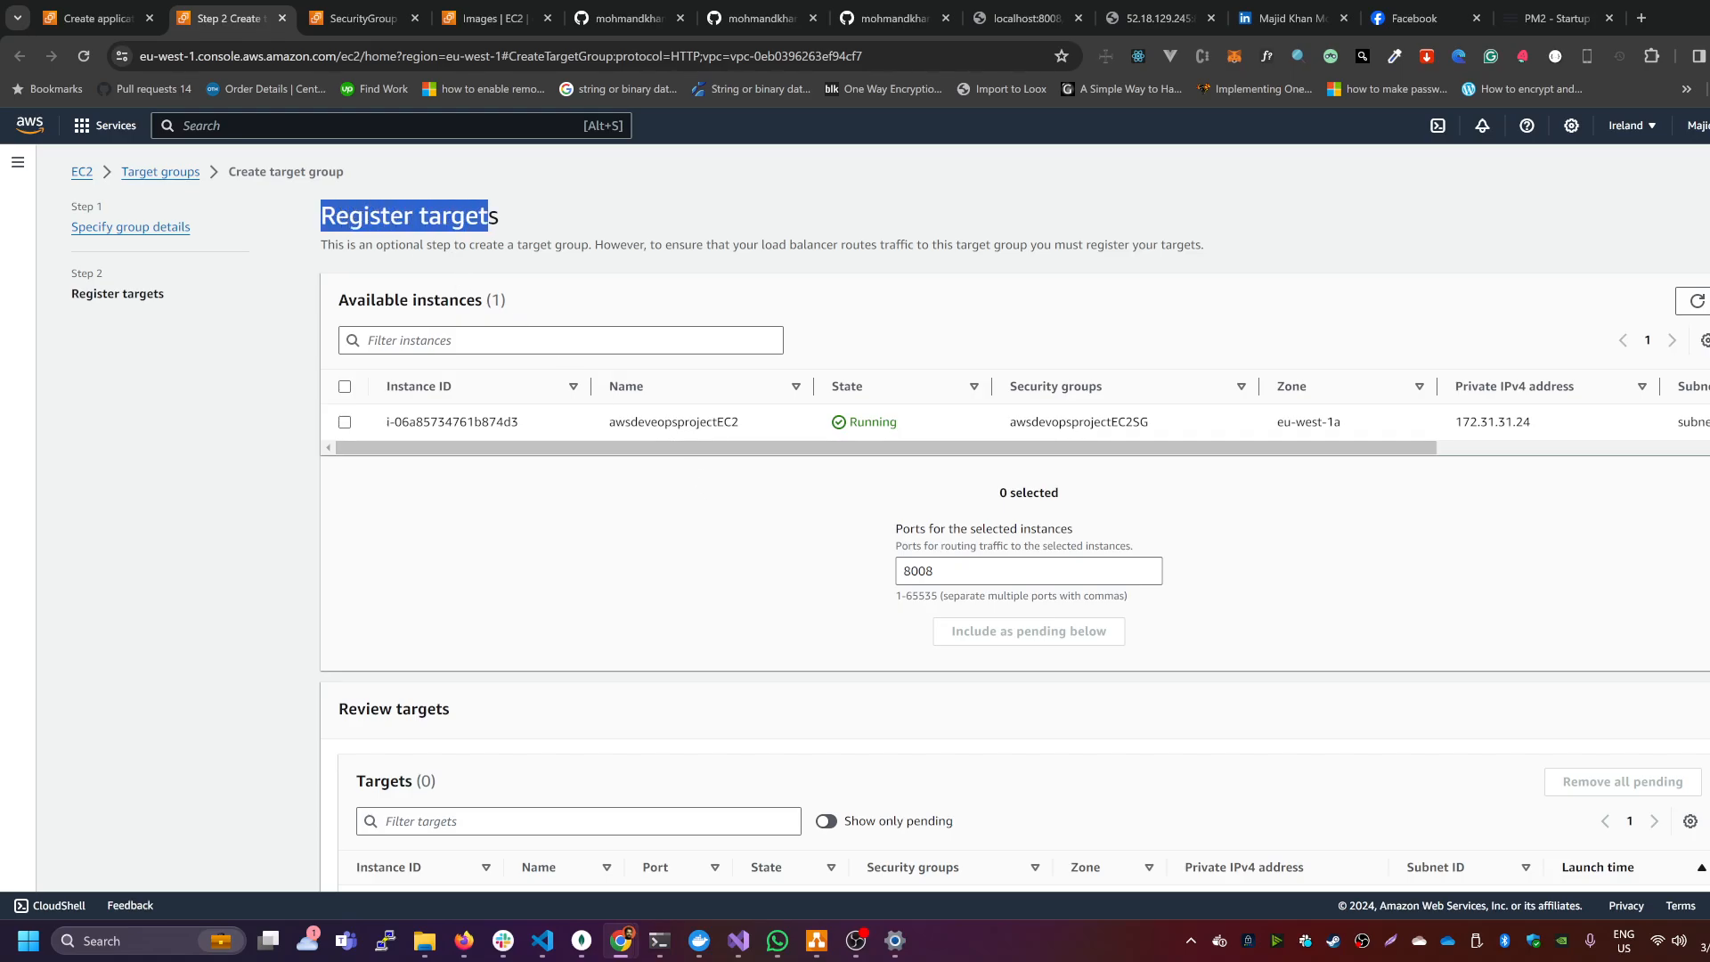
pyautogui.click(489, 217)
pyautogui.click(352, 426)
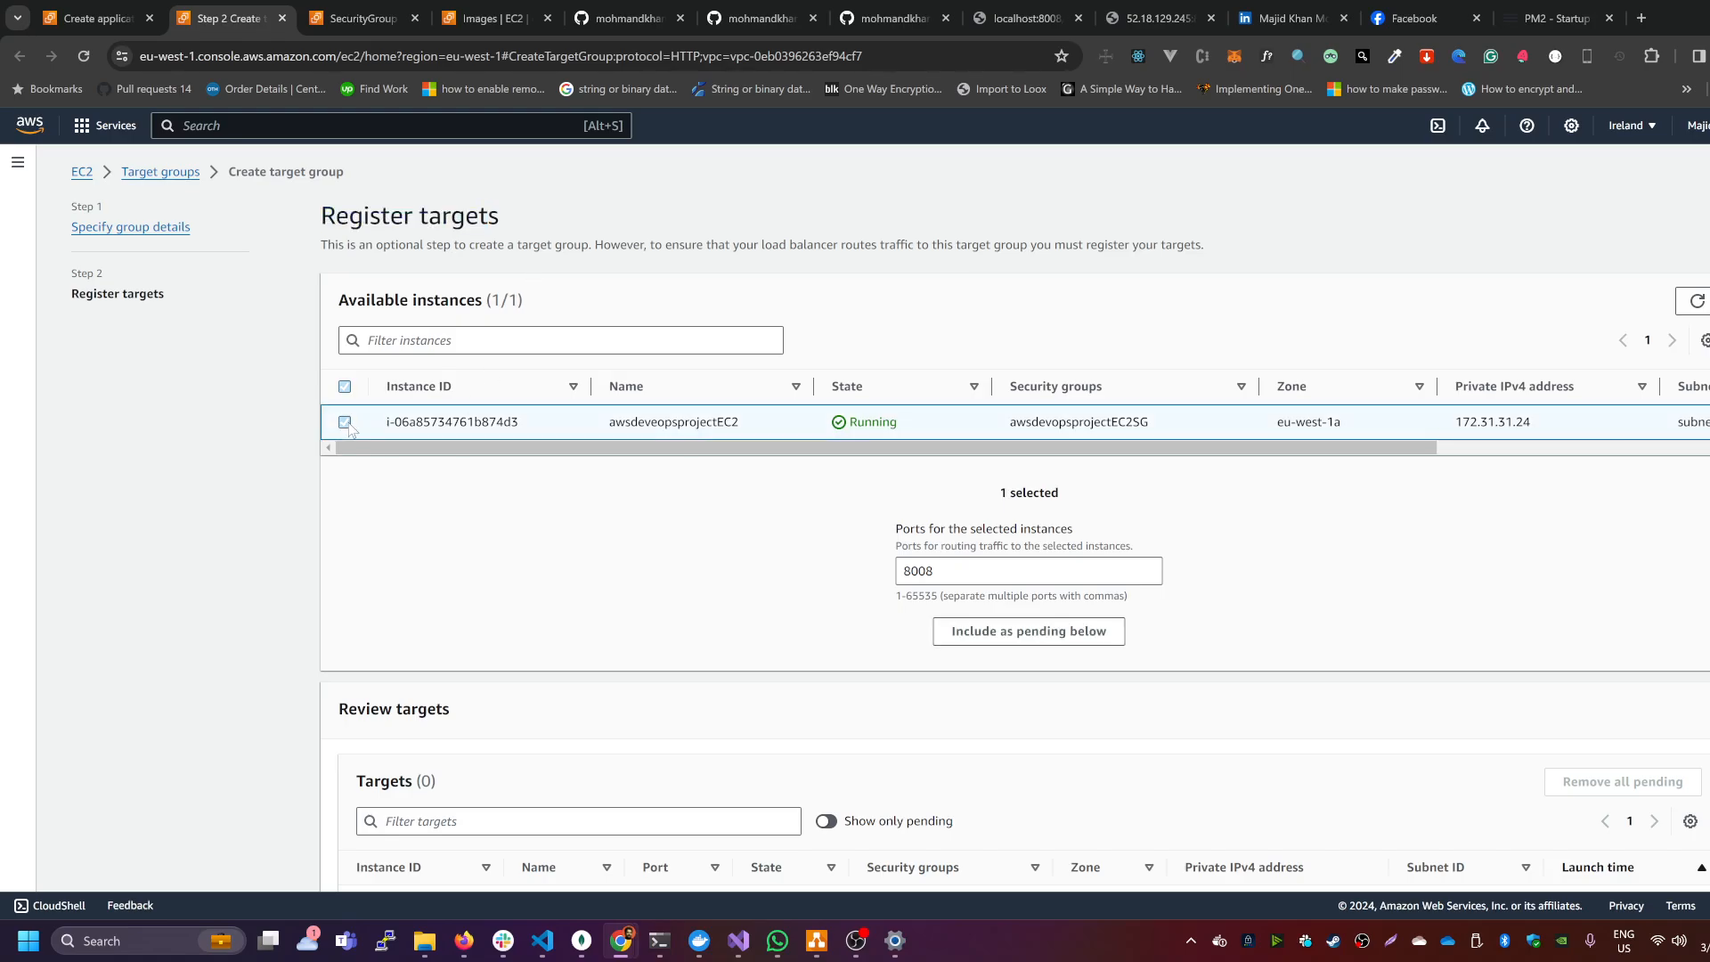
pyautogui.moveTo(936, 571); pyautogui.dragTo(867, 581)
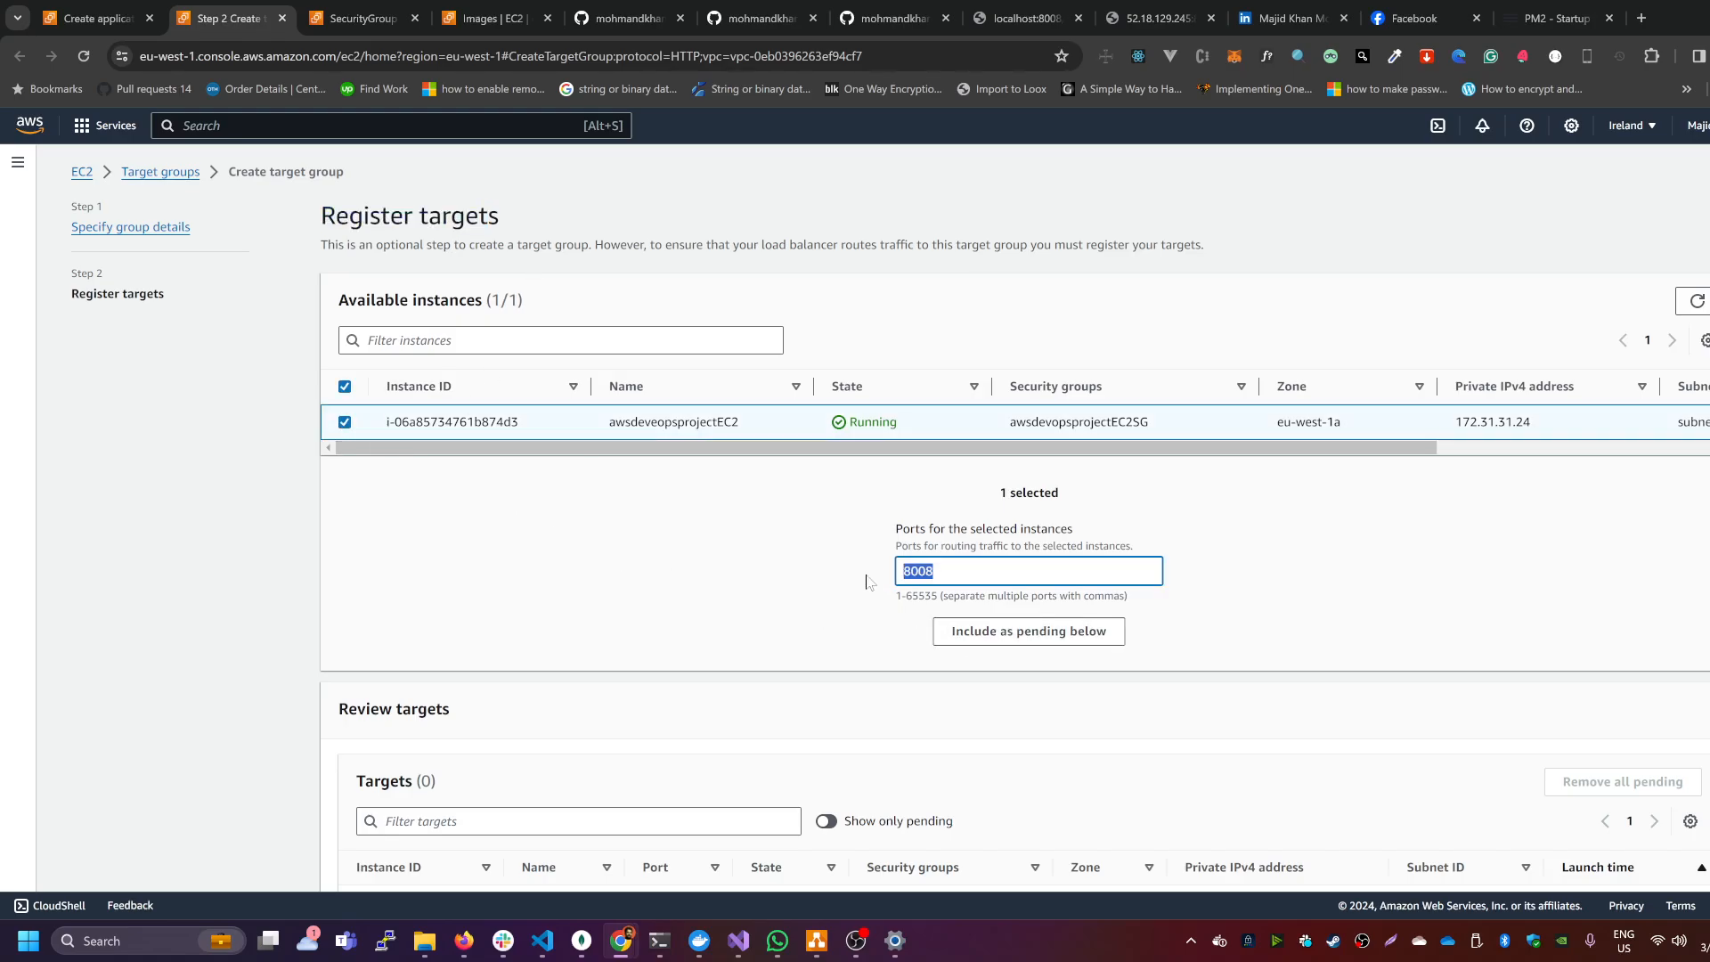
pyautogui.scroll(-2, 1285, 554)
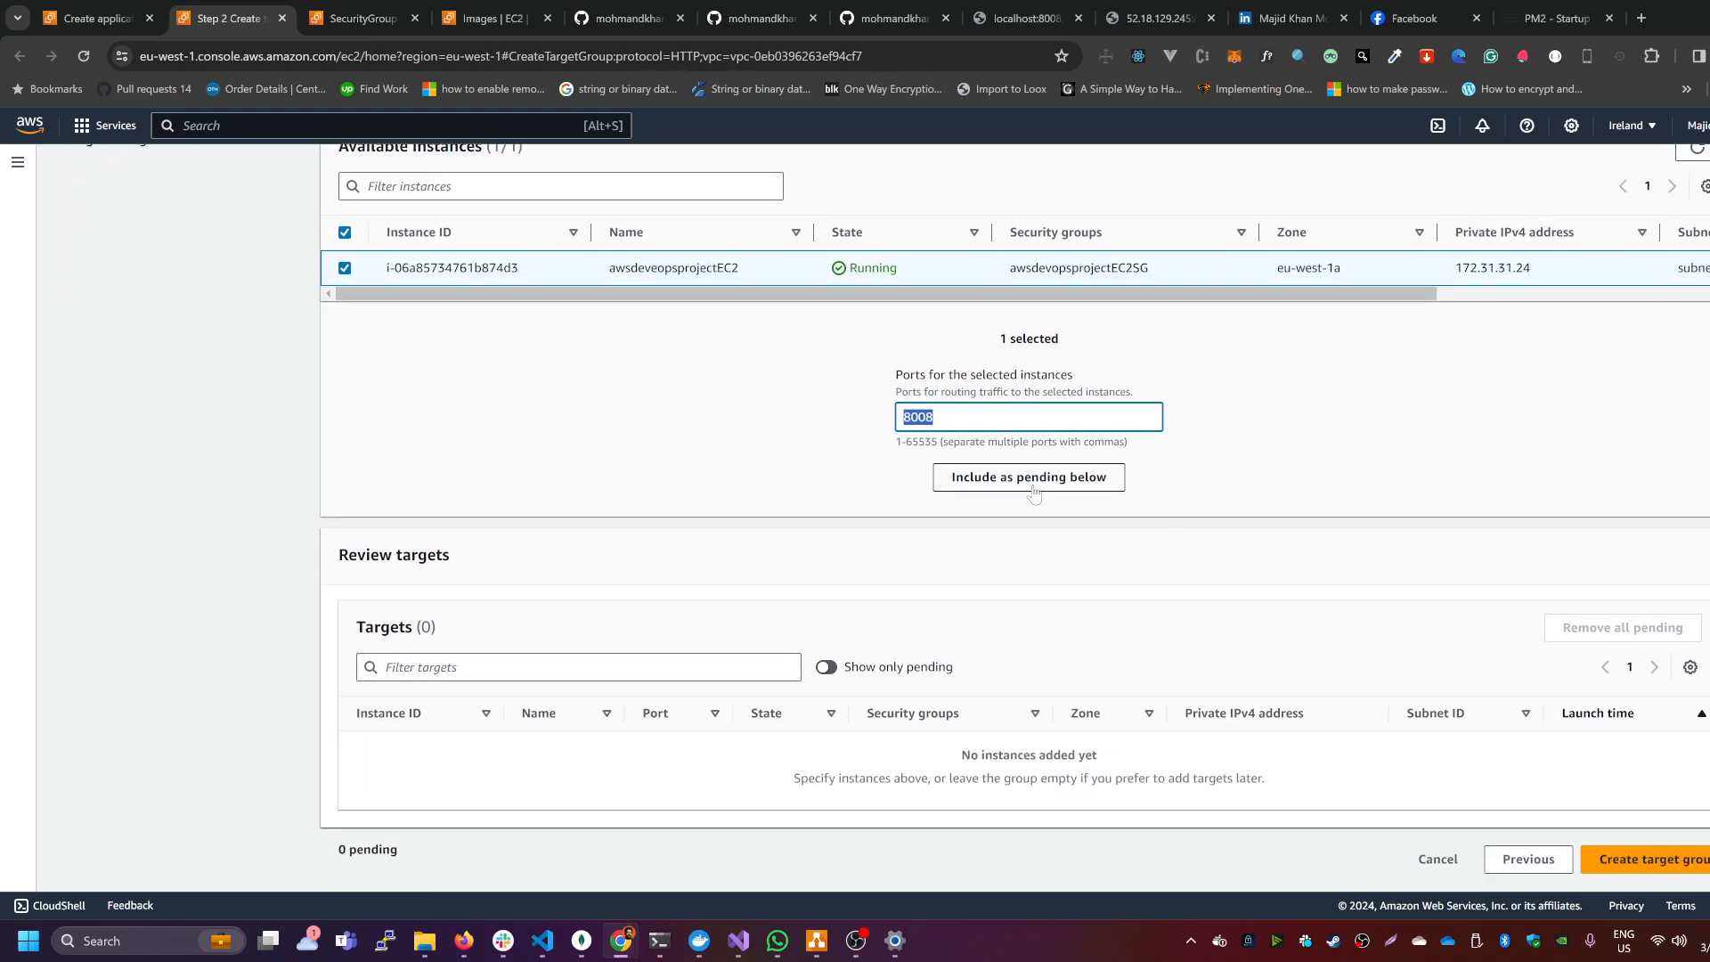
pyautogui.click(1033, 491)
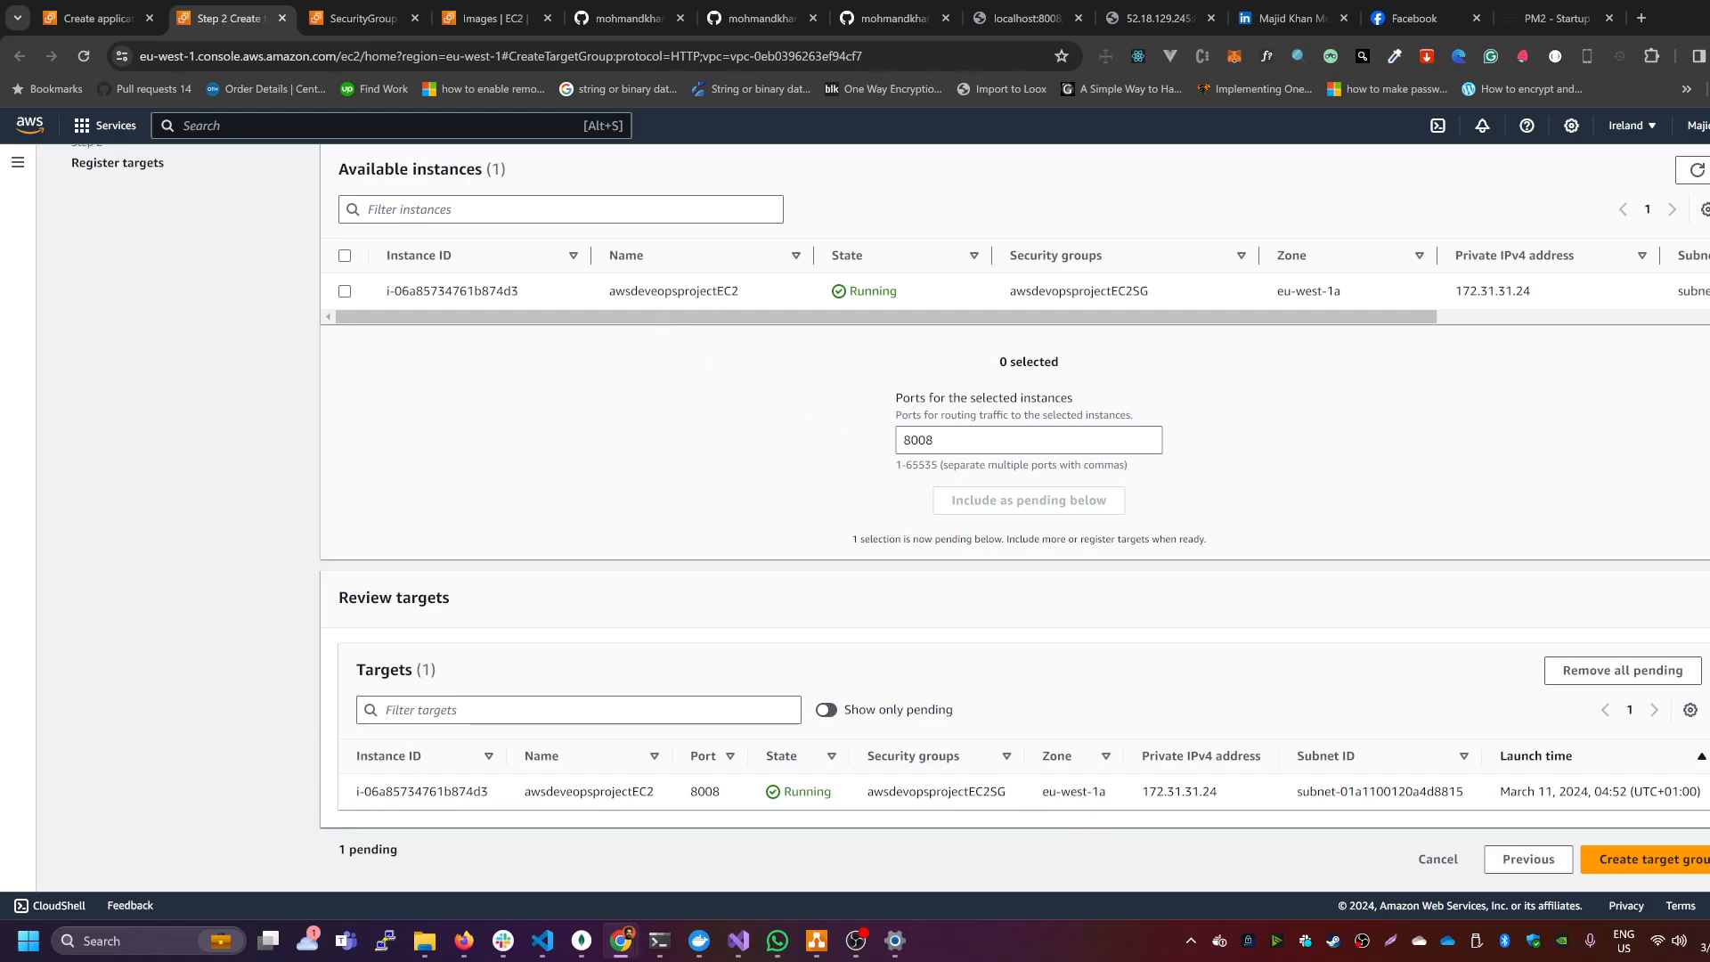
# Step: Review the pending target and create the awsdevopsprojectTG target group
pyautogui.scroll(2, 840, 496)
pyautogui.scroll(-2, 840, 496)
pyautogui.click(1662, 860)
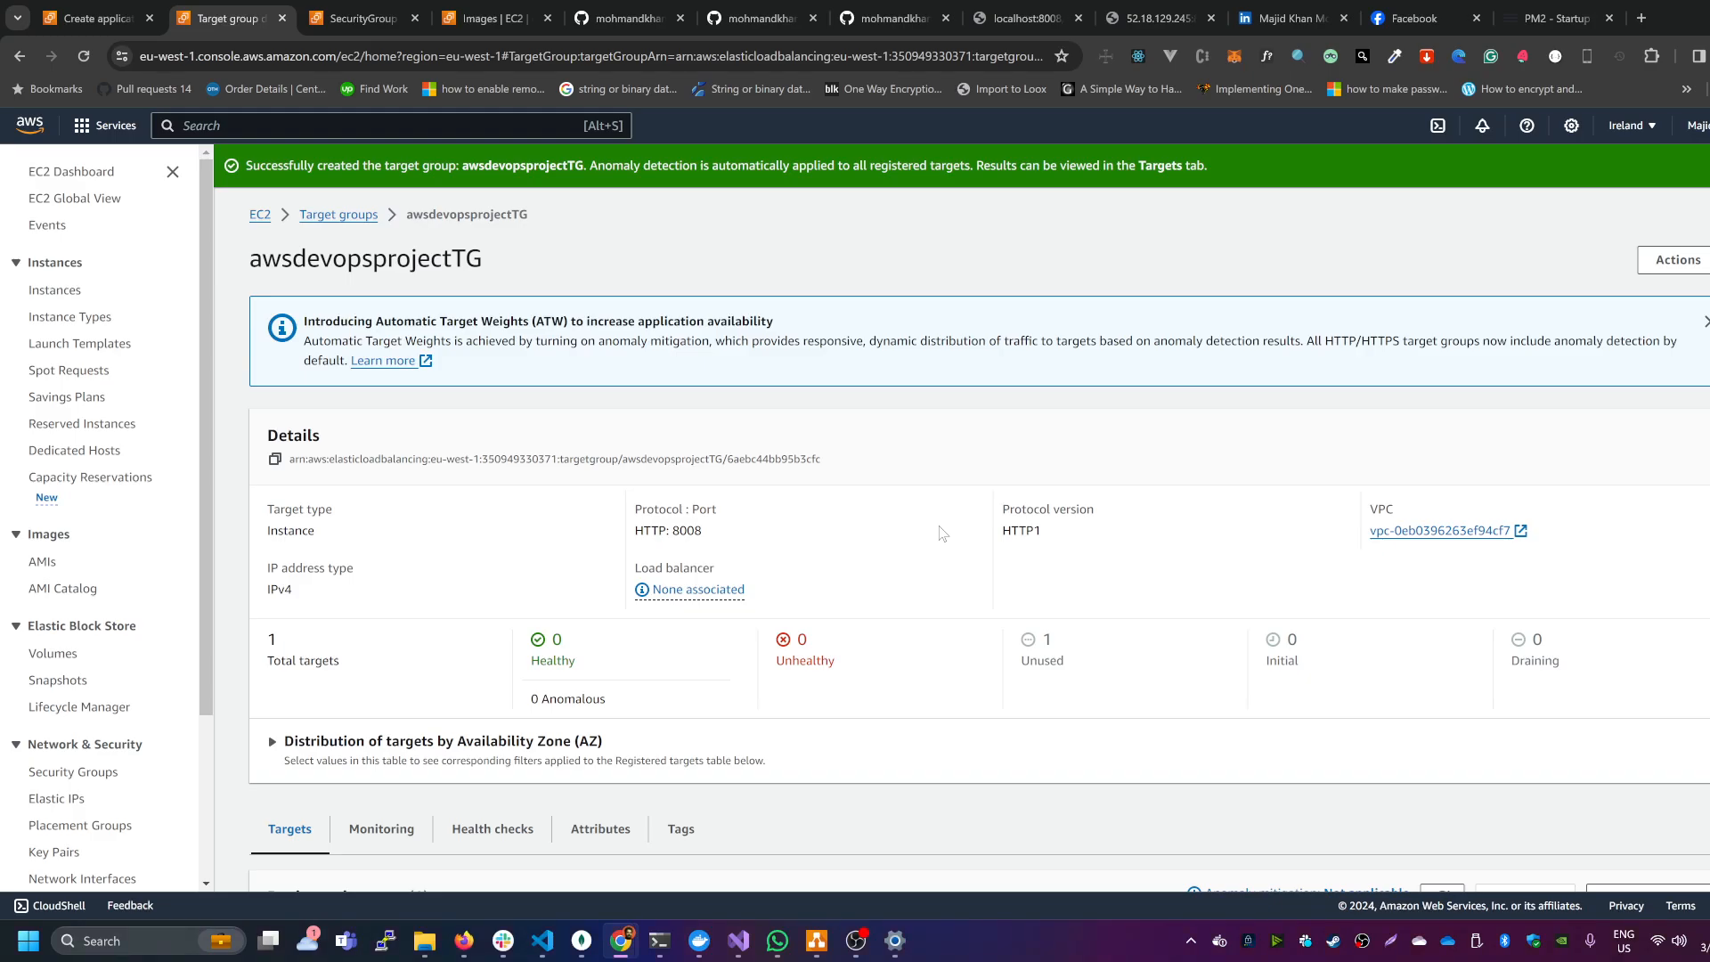
# Step: Review the details of awsdevopsprojectTG and refresh its registered targets list
pyautogui.hotkey('ctrl', 'f')
pyautogui.scroll(-2, 882, 530)
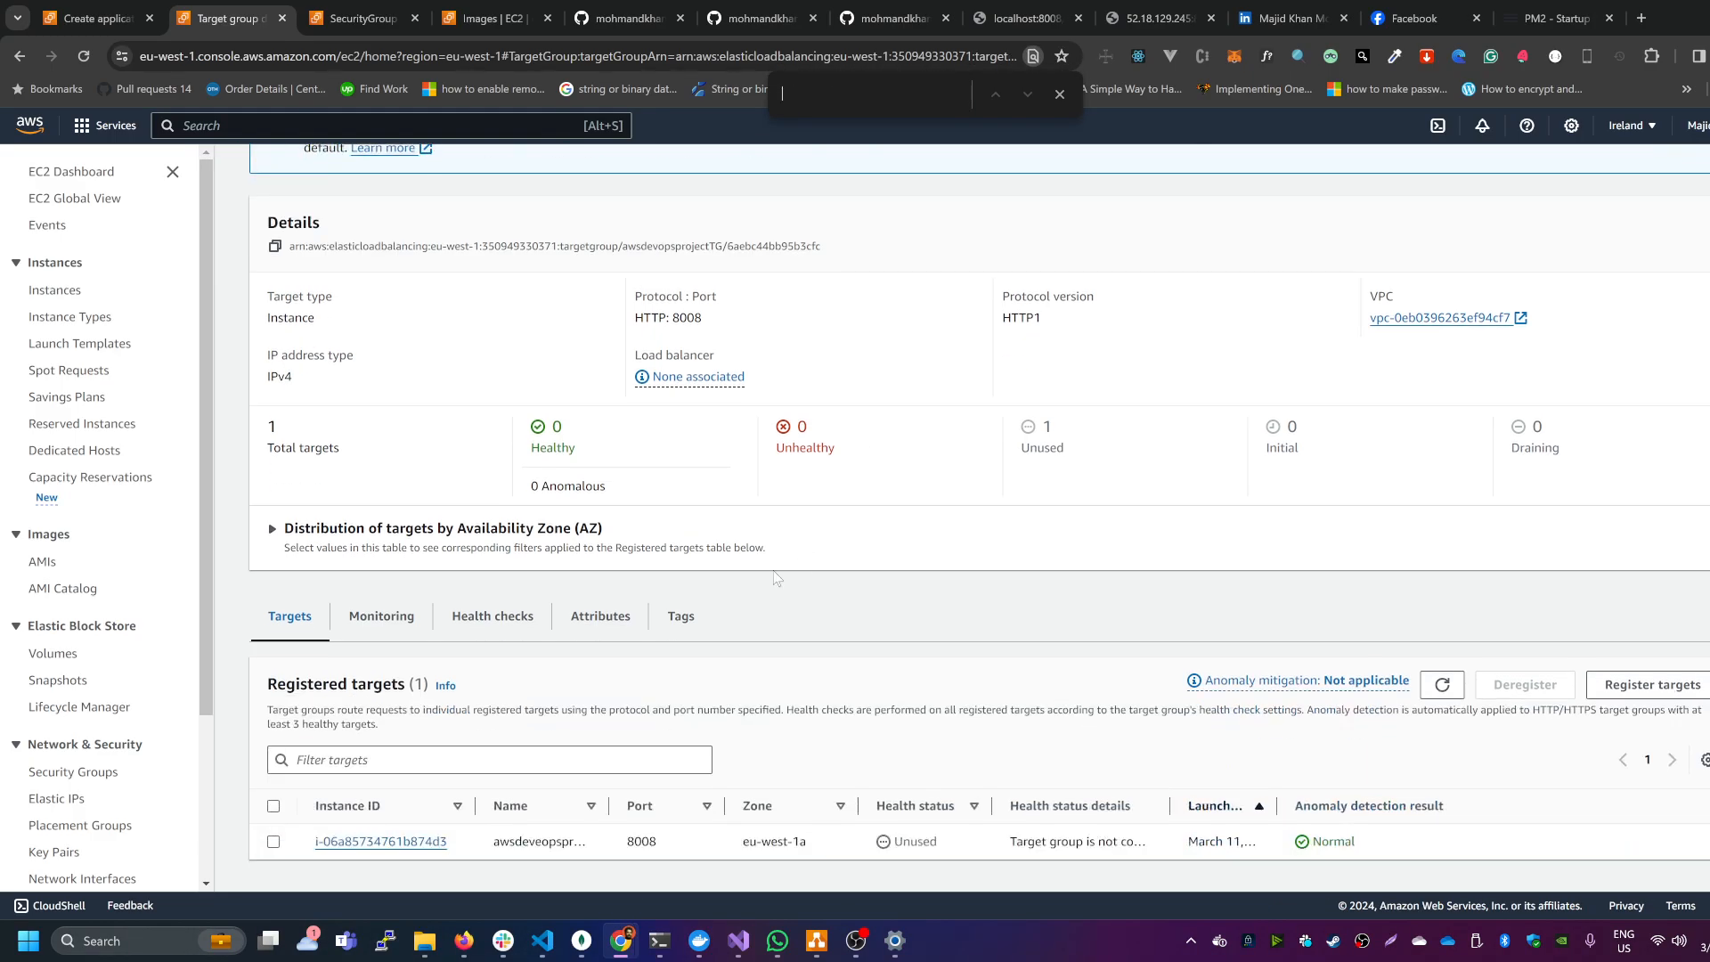
pyautogui.scroll(2, 865, 524)
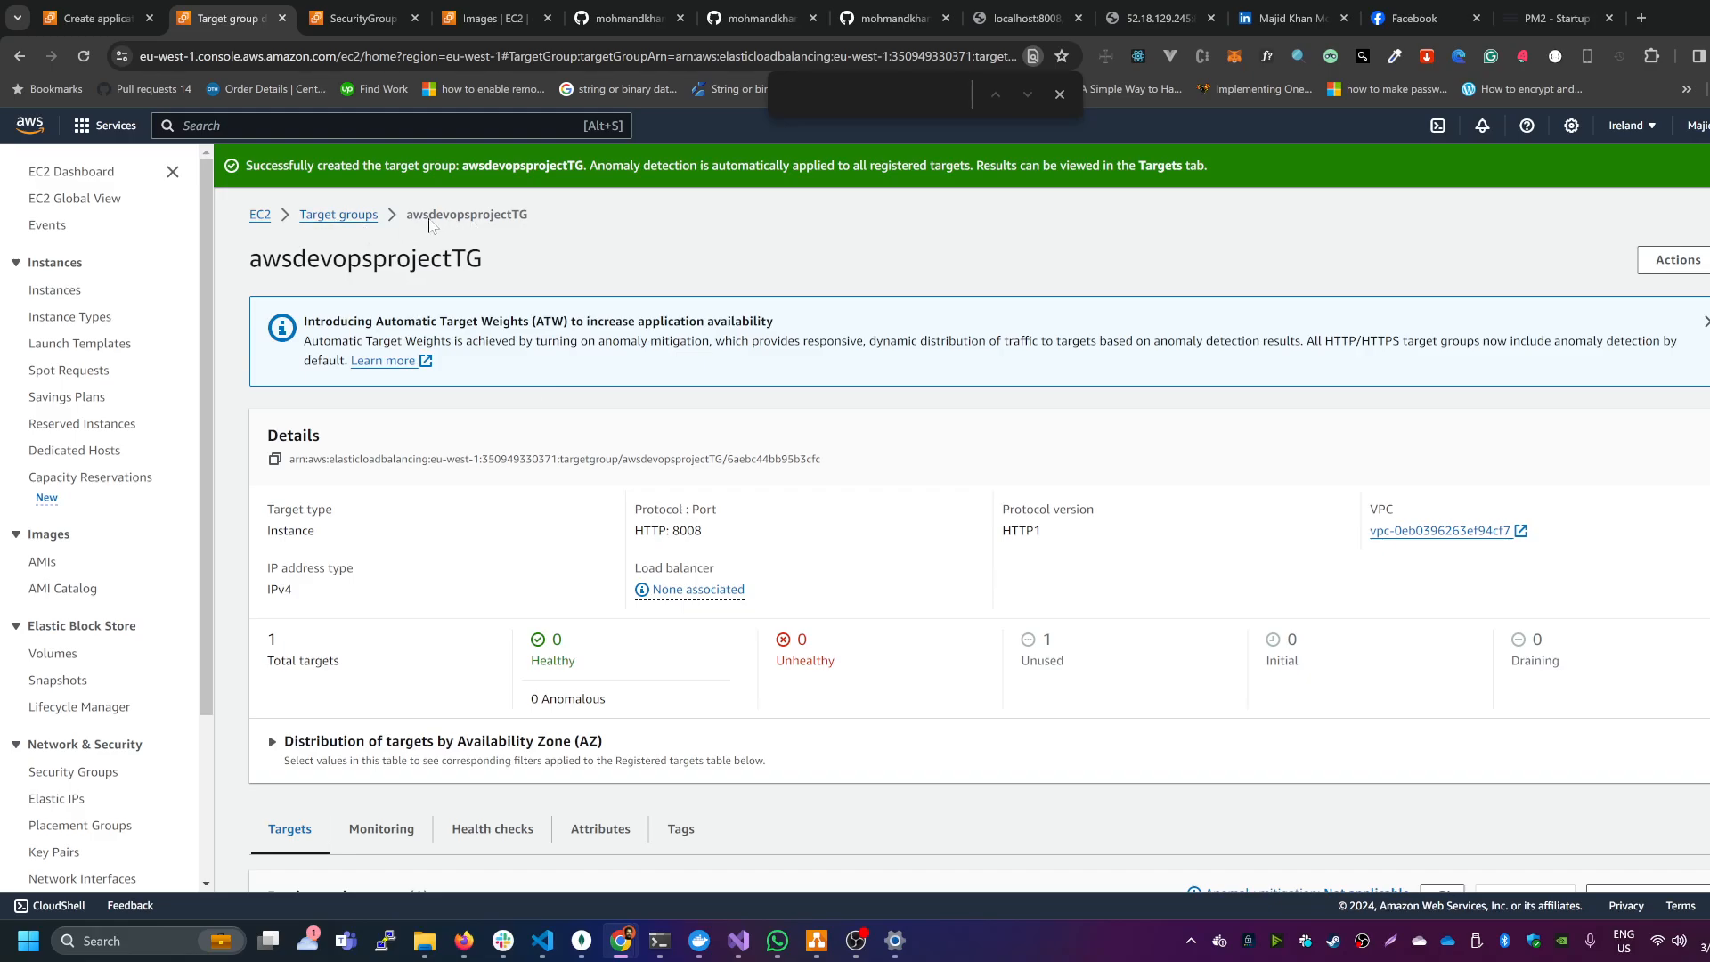
pyautogui.moveTo(424, 219); pyautogui.dragTo(521, 245)
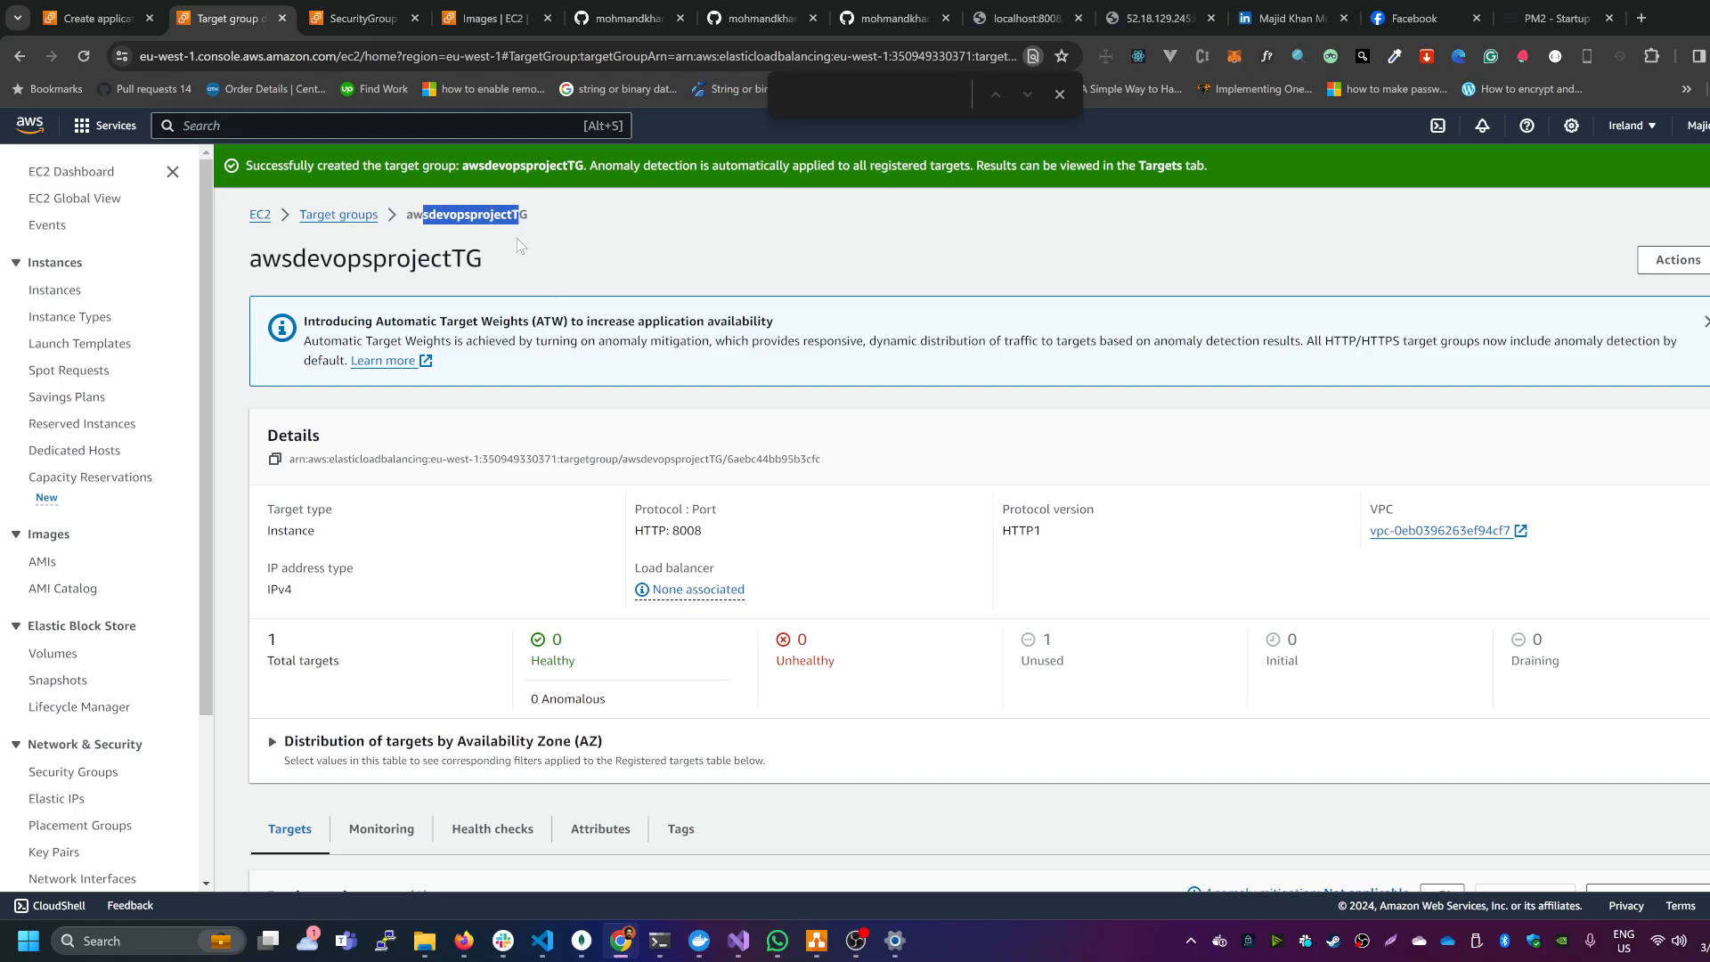
pyautogui.scroll(-3, 520, 245)
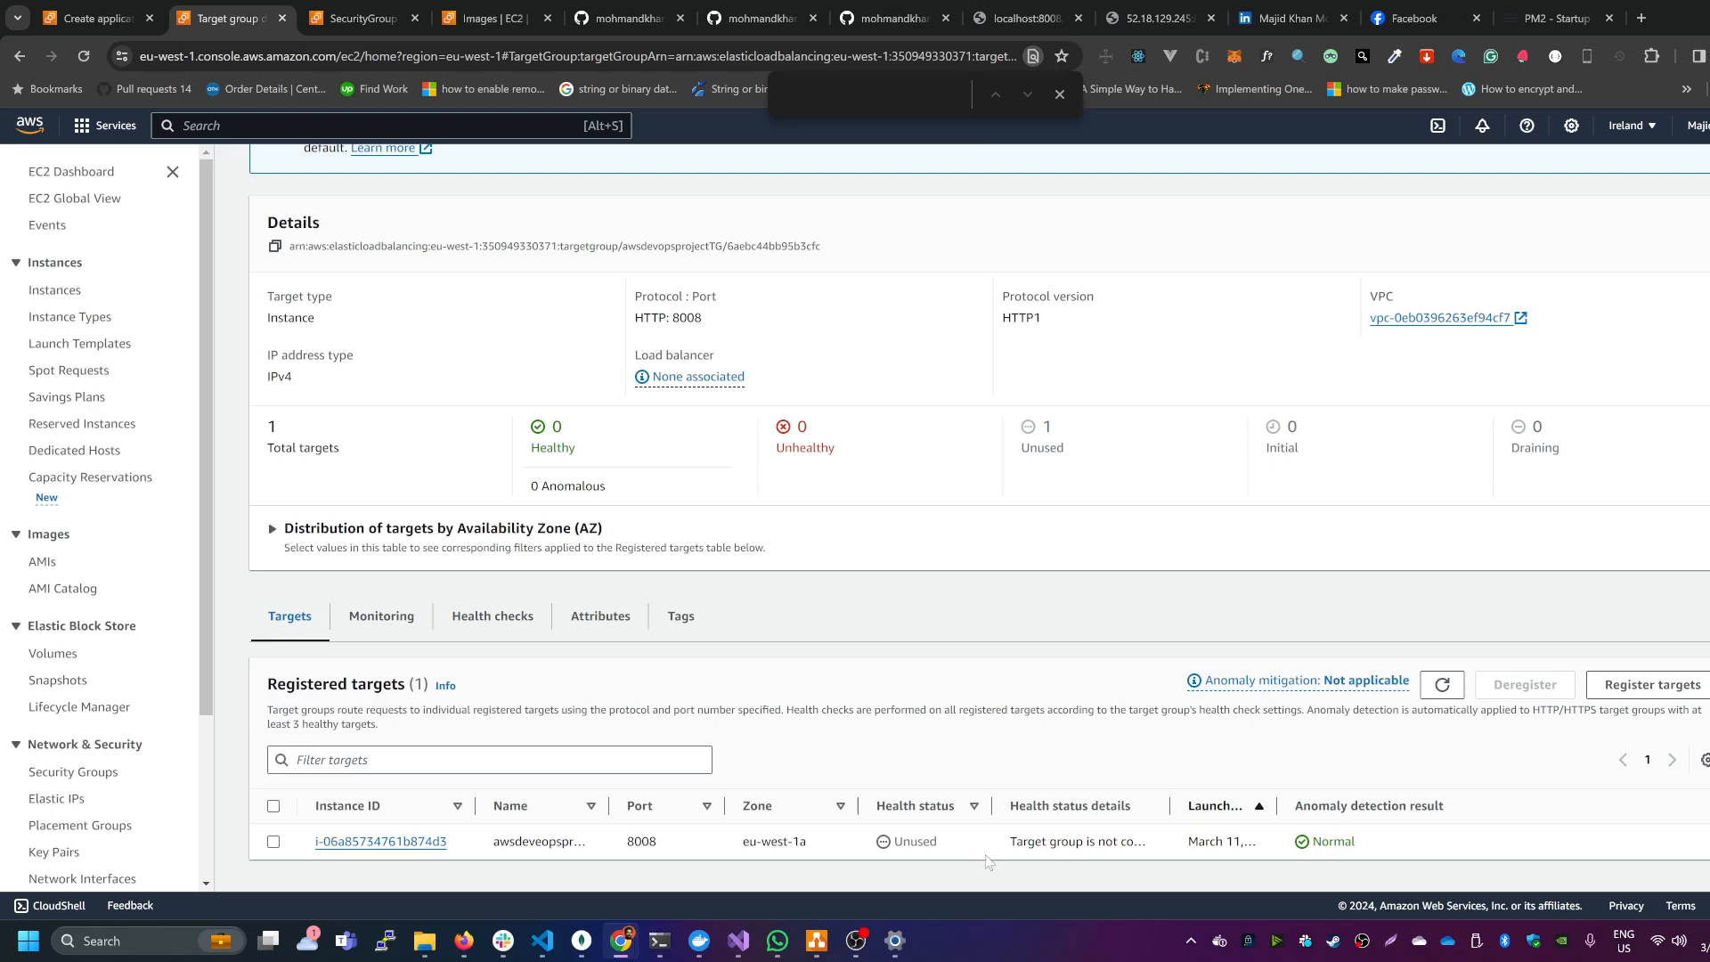
pyautogui.click(1443, 686)
pyautogui.scroll(3, 897, 683)
pyautogui.scroll(-3, 898, 683)
pyautogui.scroll(2, 993, 614)
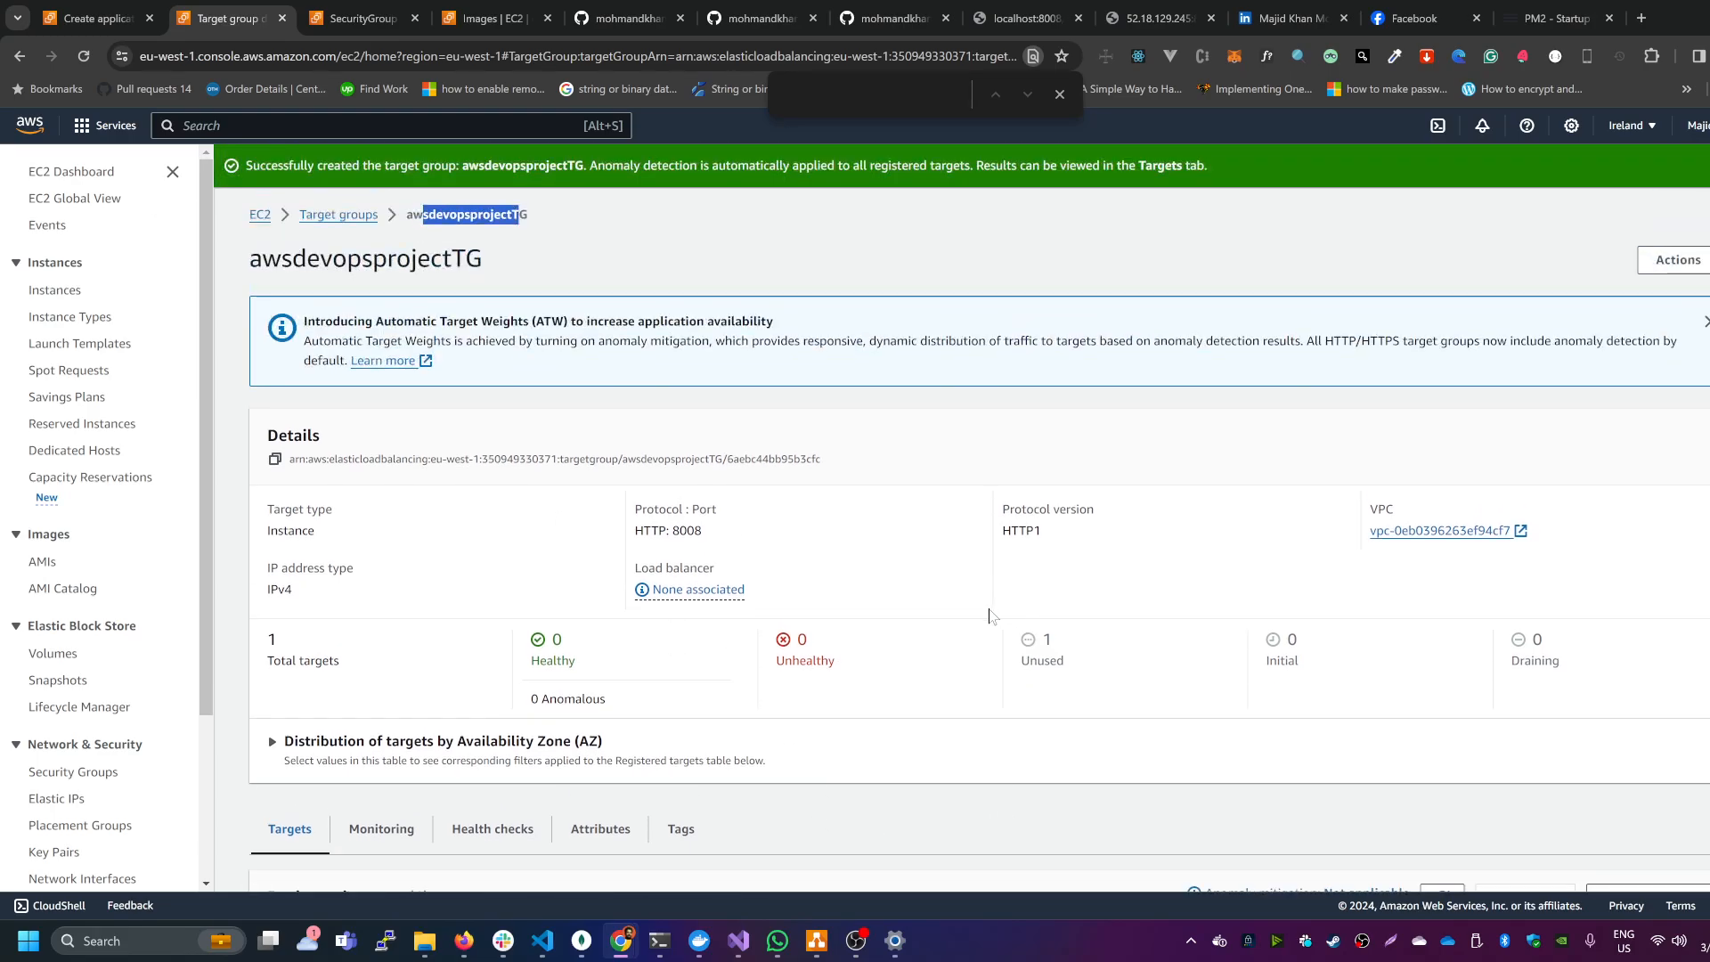
pyautogui.scroll(-2, 941, 570)
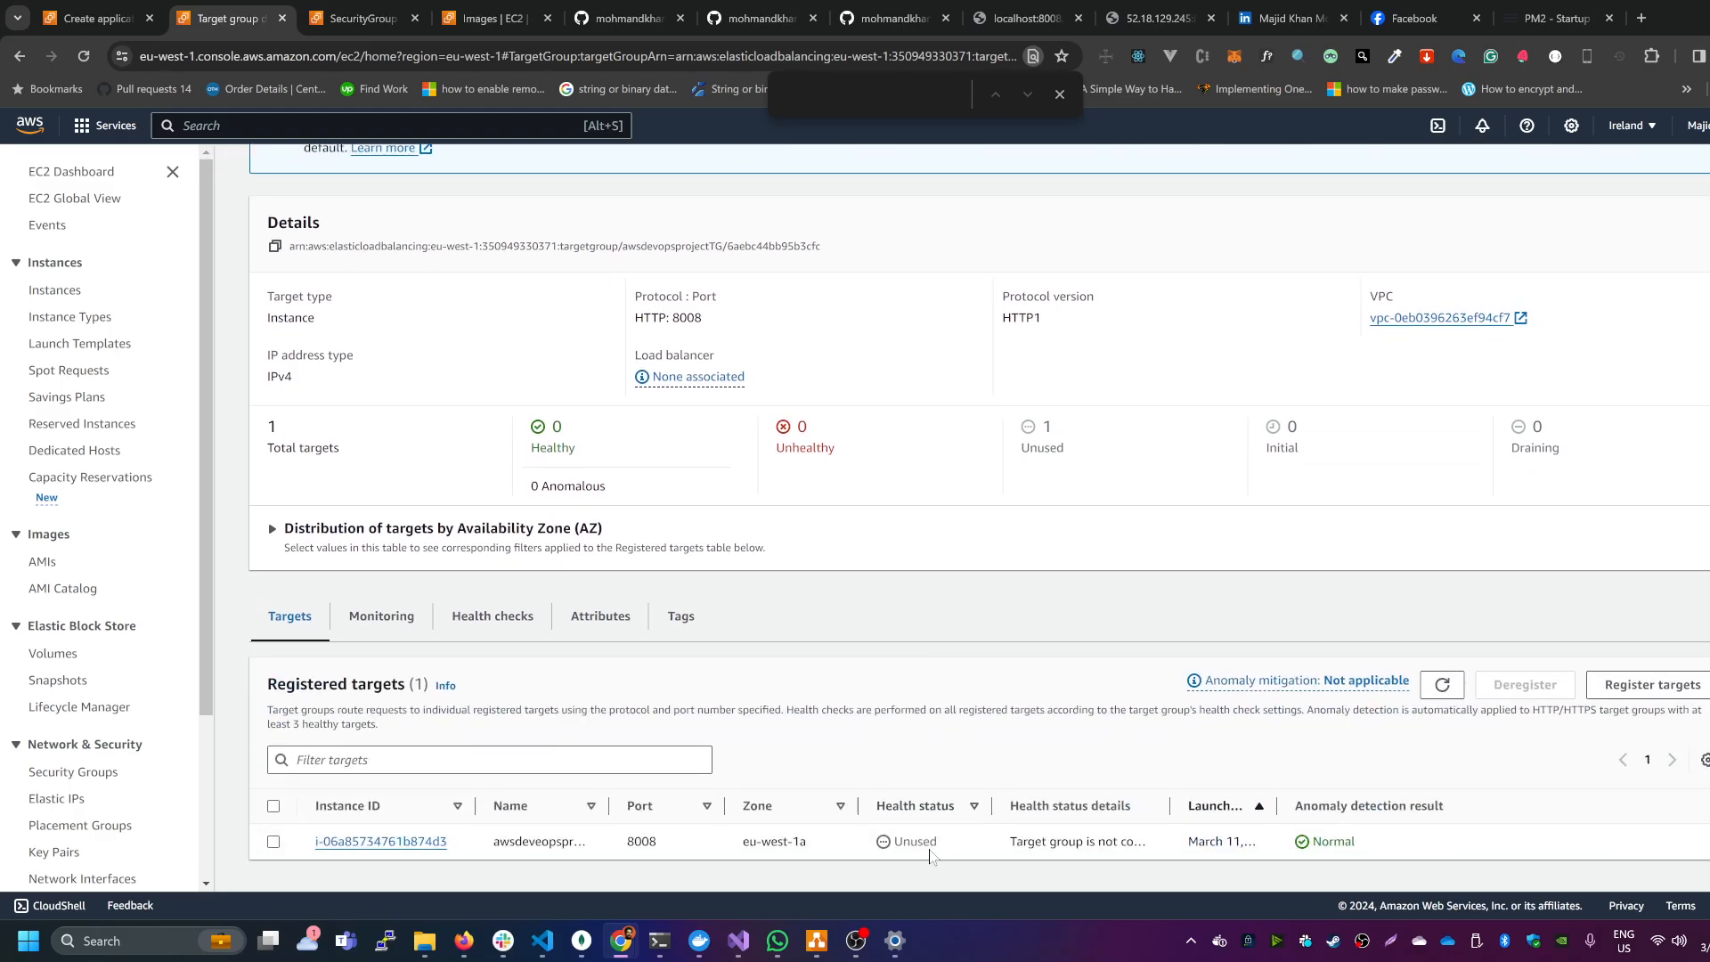
# Step: Examine the registered instance's health status and the target group's load balancer association, and return to the target groups list
pyautogui.moveTo(938, 841); pyautogui.dragTo(904, 842)
pyautogui.scroll(2, 993, 640)
pyautogui.scroll(-1, 994, 631)
pyautogui.scroll(2, 710, 278)
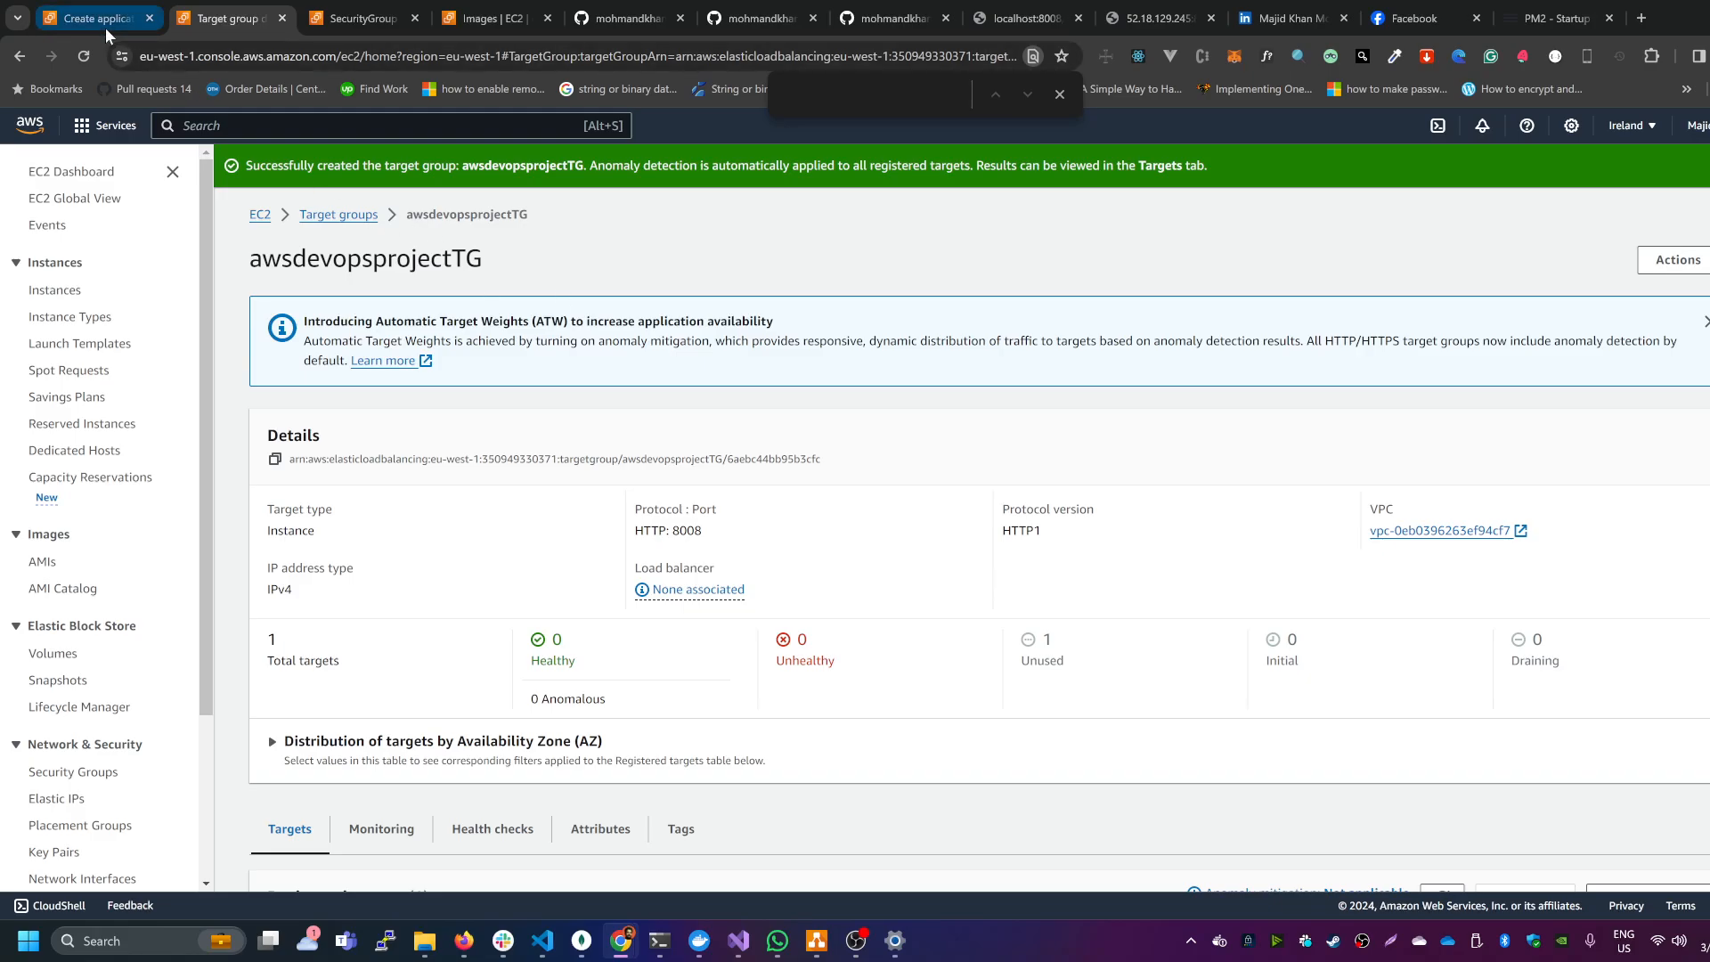
pyautogui.scroll(-2, 1018, 817)
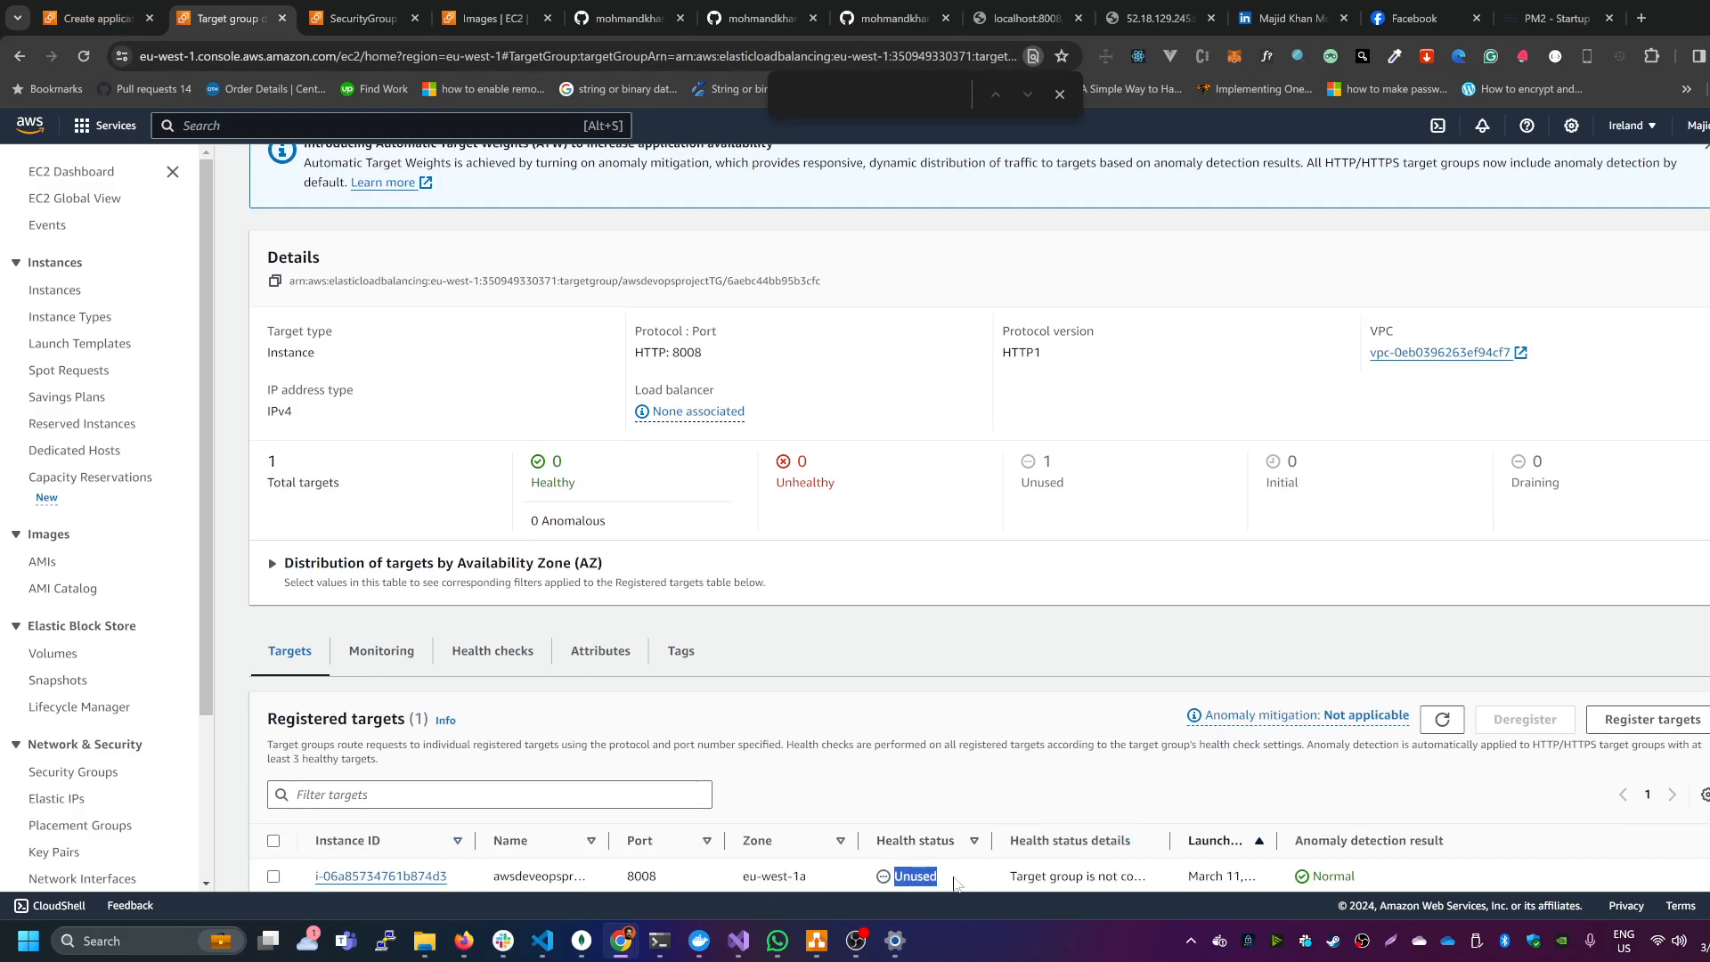
pyautogui.scroll(-1, 949, 877)
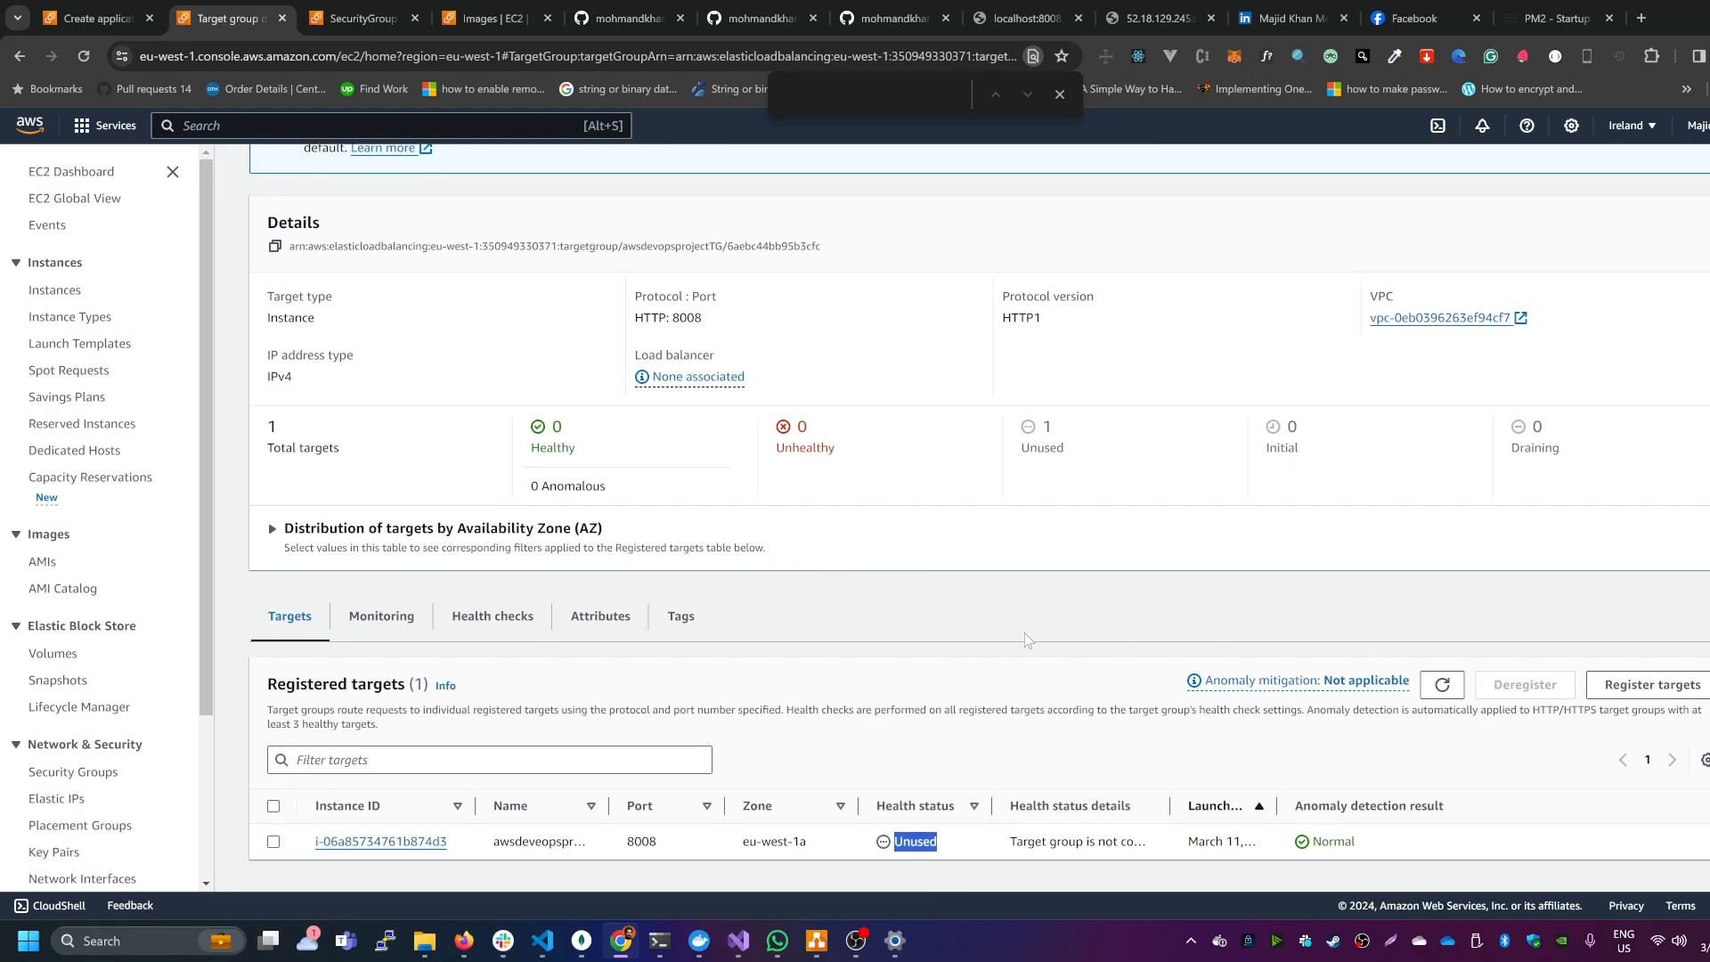
pyautogui.scroll(3, 1024, 637)
pyautogui.click(363, 222)
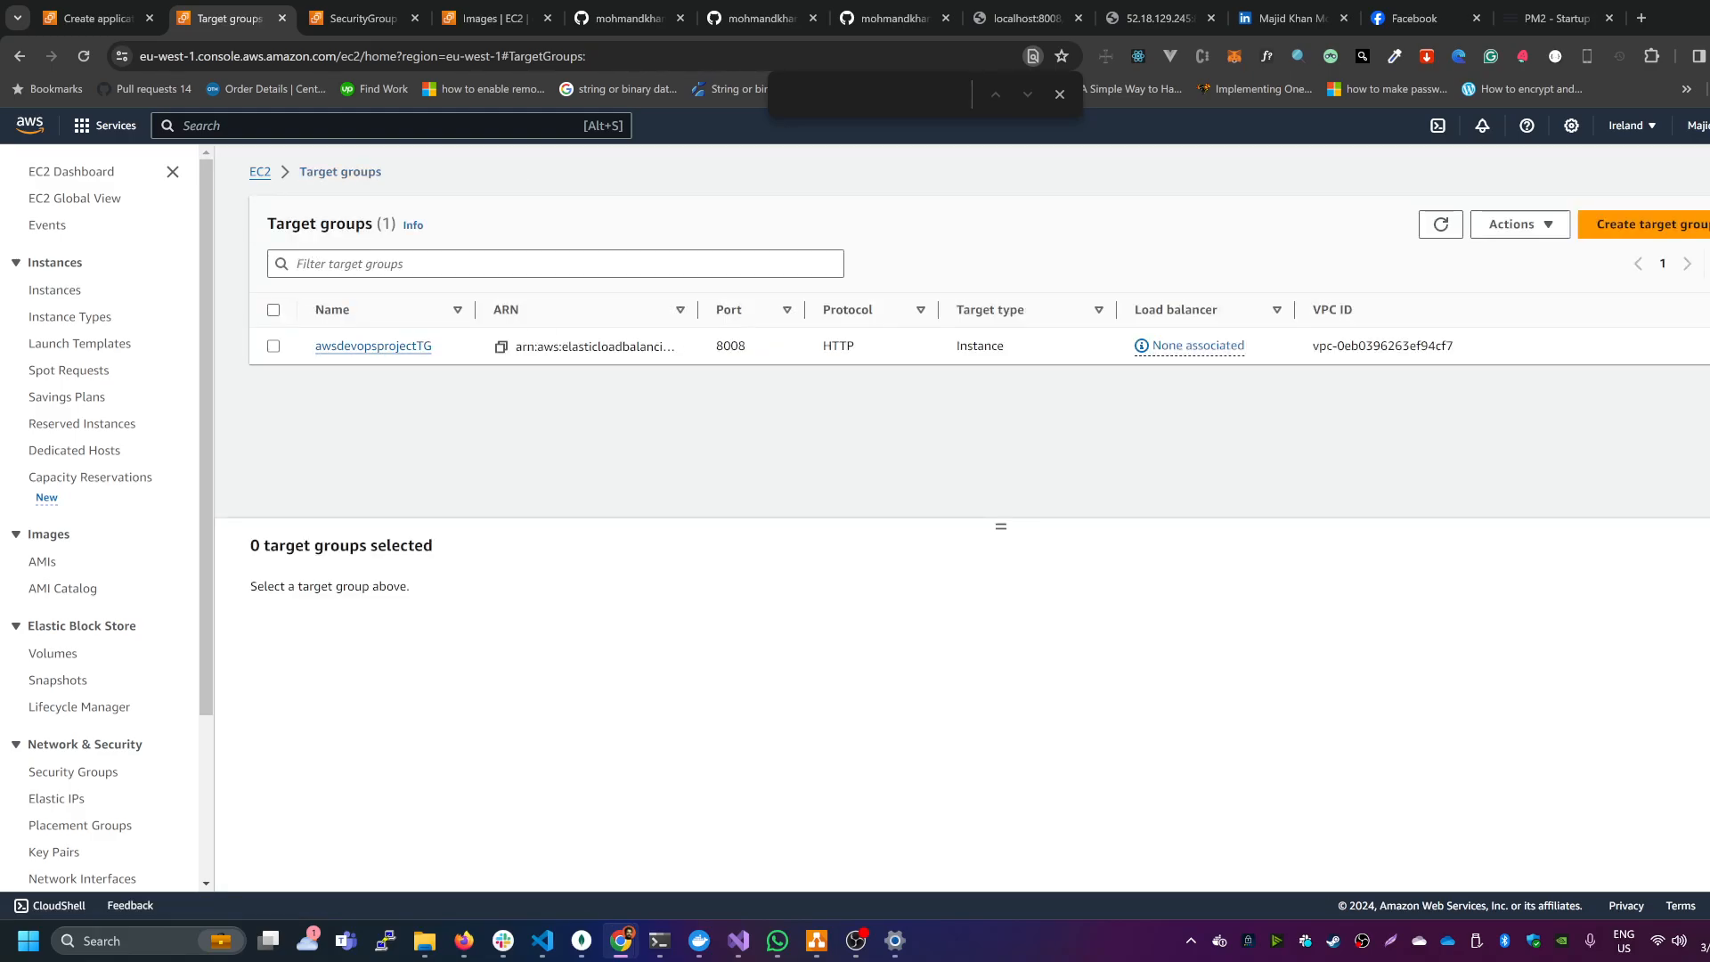
# Step: Open the awsdevopsprojectTG target group and examine its port and the registered instance's health status
pyautogui.doubleClick(782, 353)
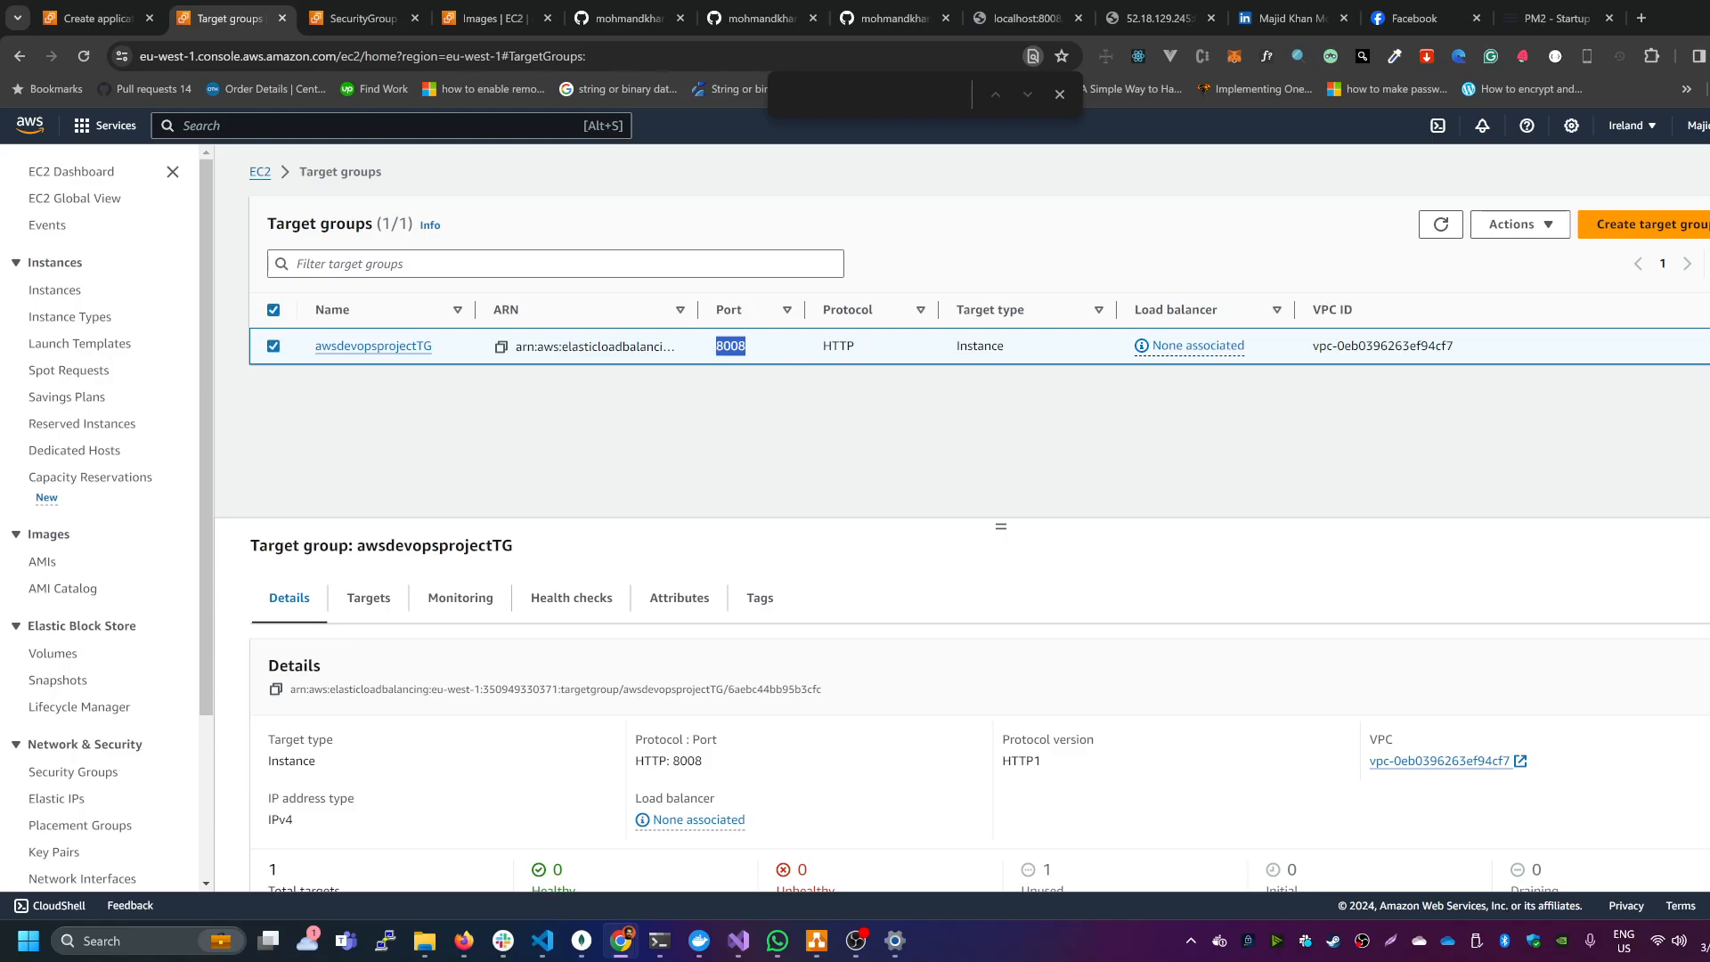
pyautogui.click(405, 349)
pyautogui.scroll(-2, 713, 470)
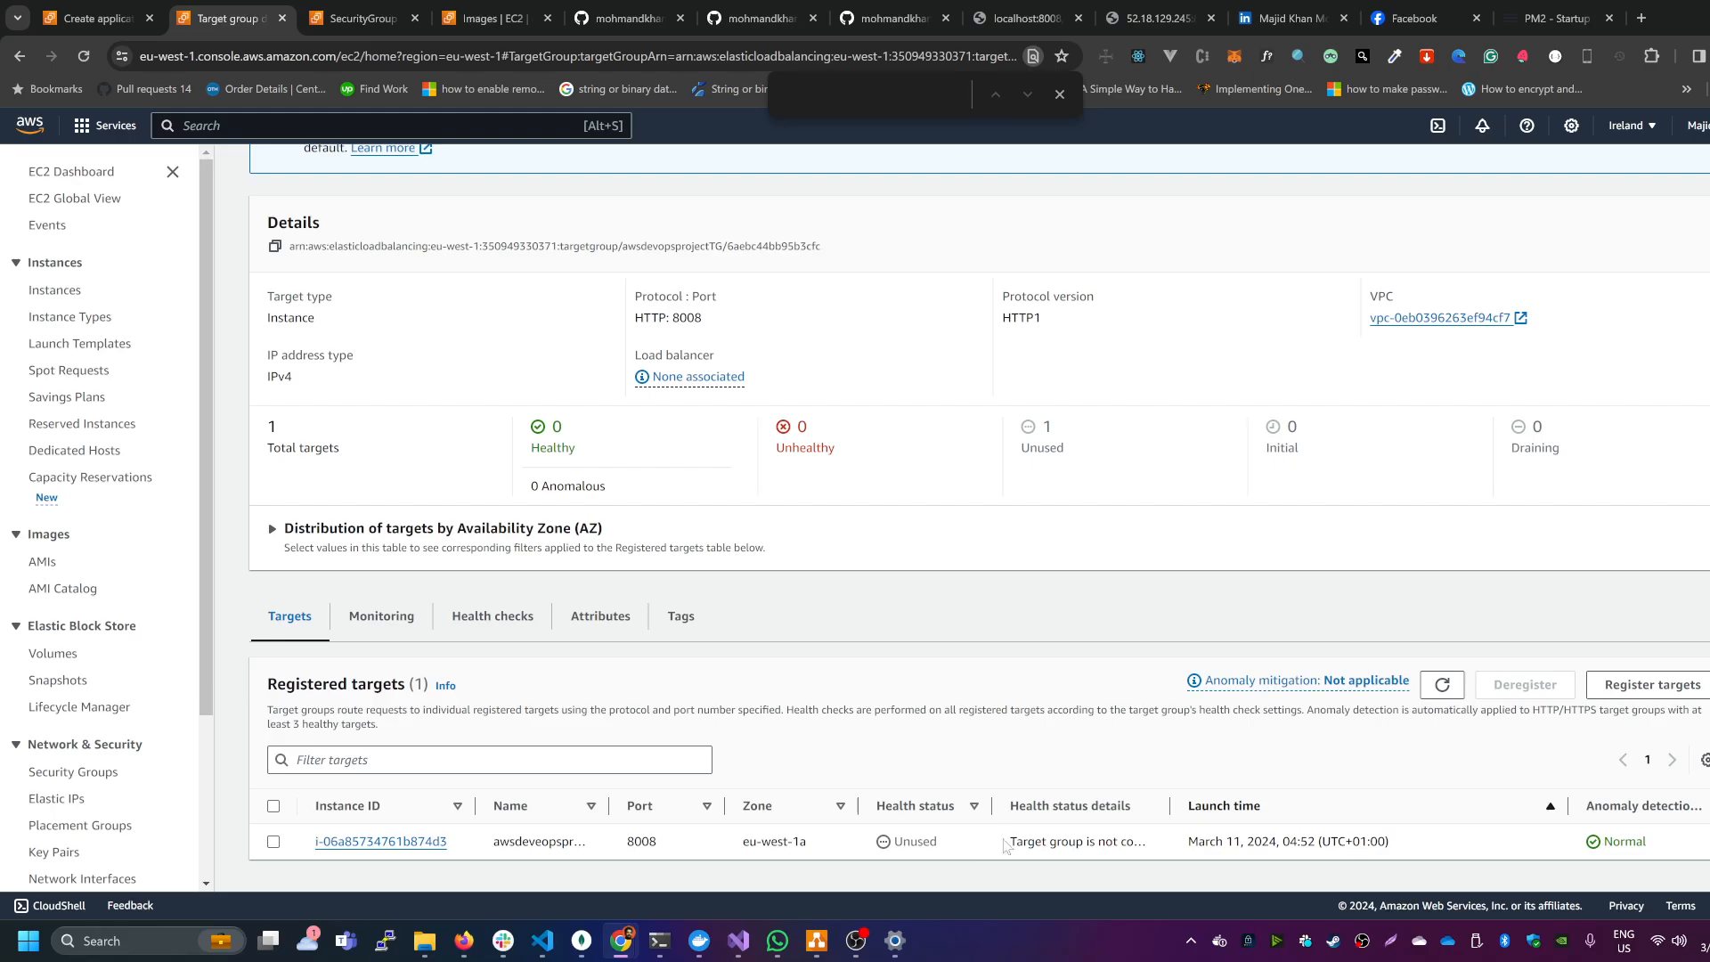
pyautogui.moveTo(951, 842); pyautogui.dragTo(894, 842)
# Step: Return to the load balancer setup, refresh the target group choices and forward the HTTP:80 listener to awsdevopsprojectTG
pyautogui.click(100, 21)
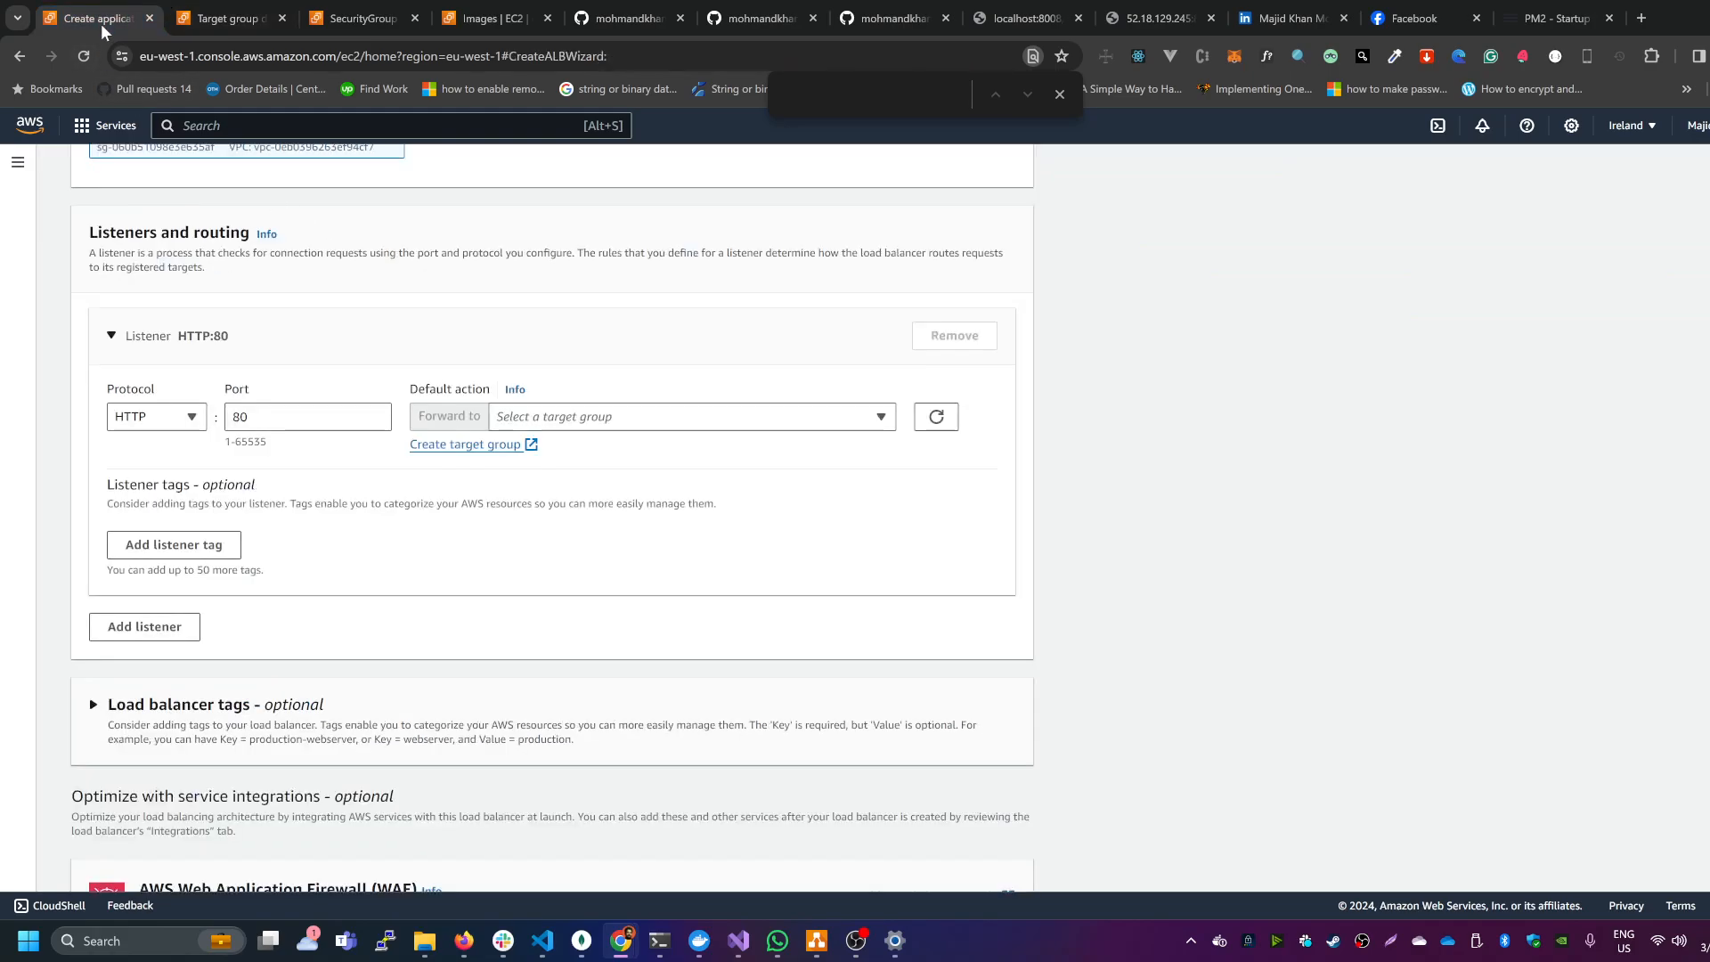
pyautogui.scroll(4, 368, 350)
pyautogui.scroll(10, 368, 350)
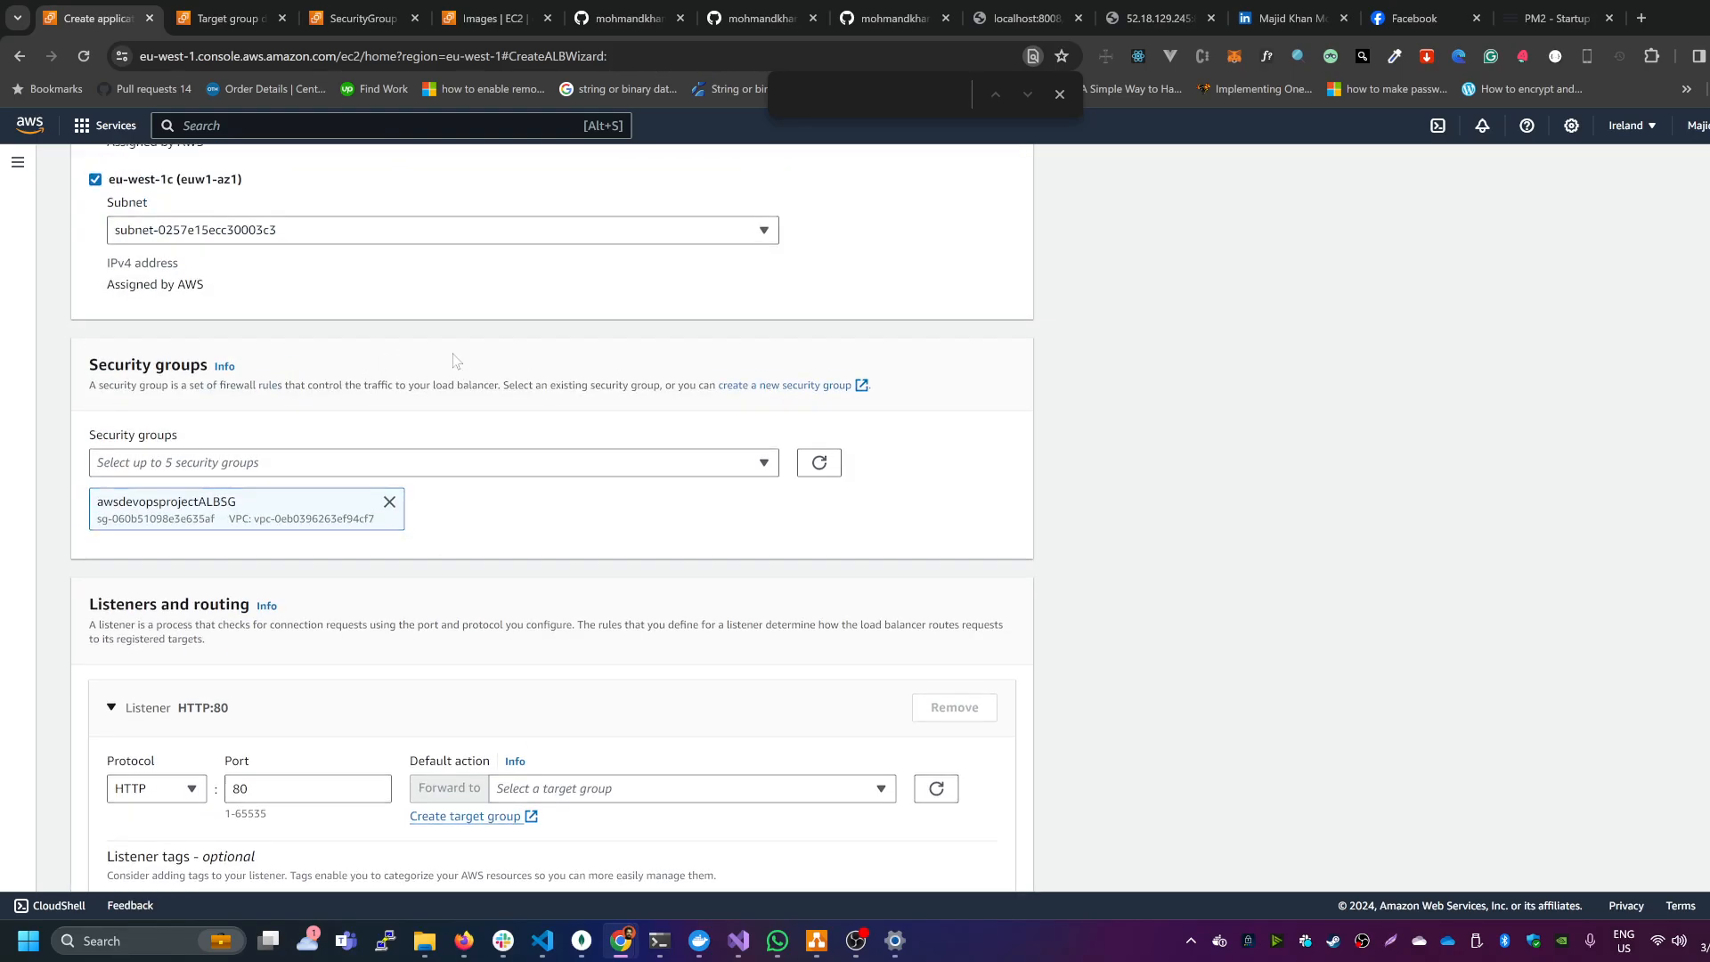
pyautogui.scroll(-15, 457, 354)
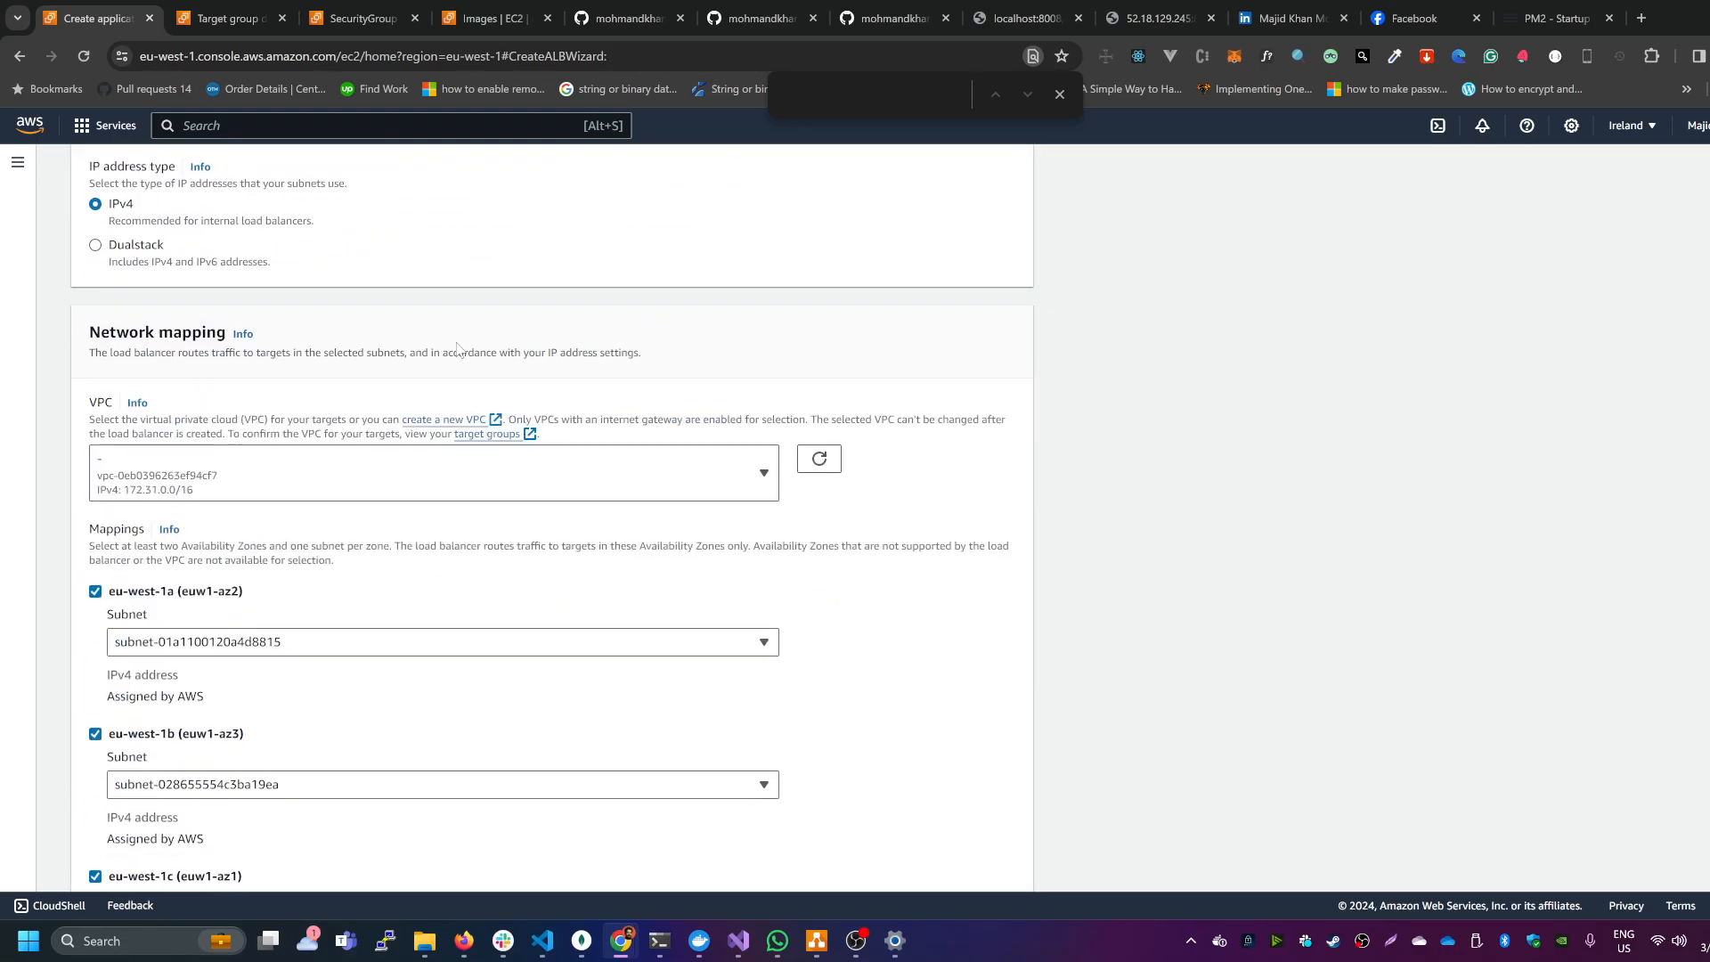
pyautogui.scroll(-3, 452, 432)
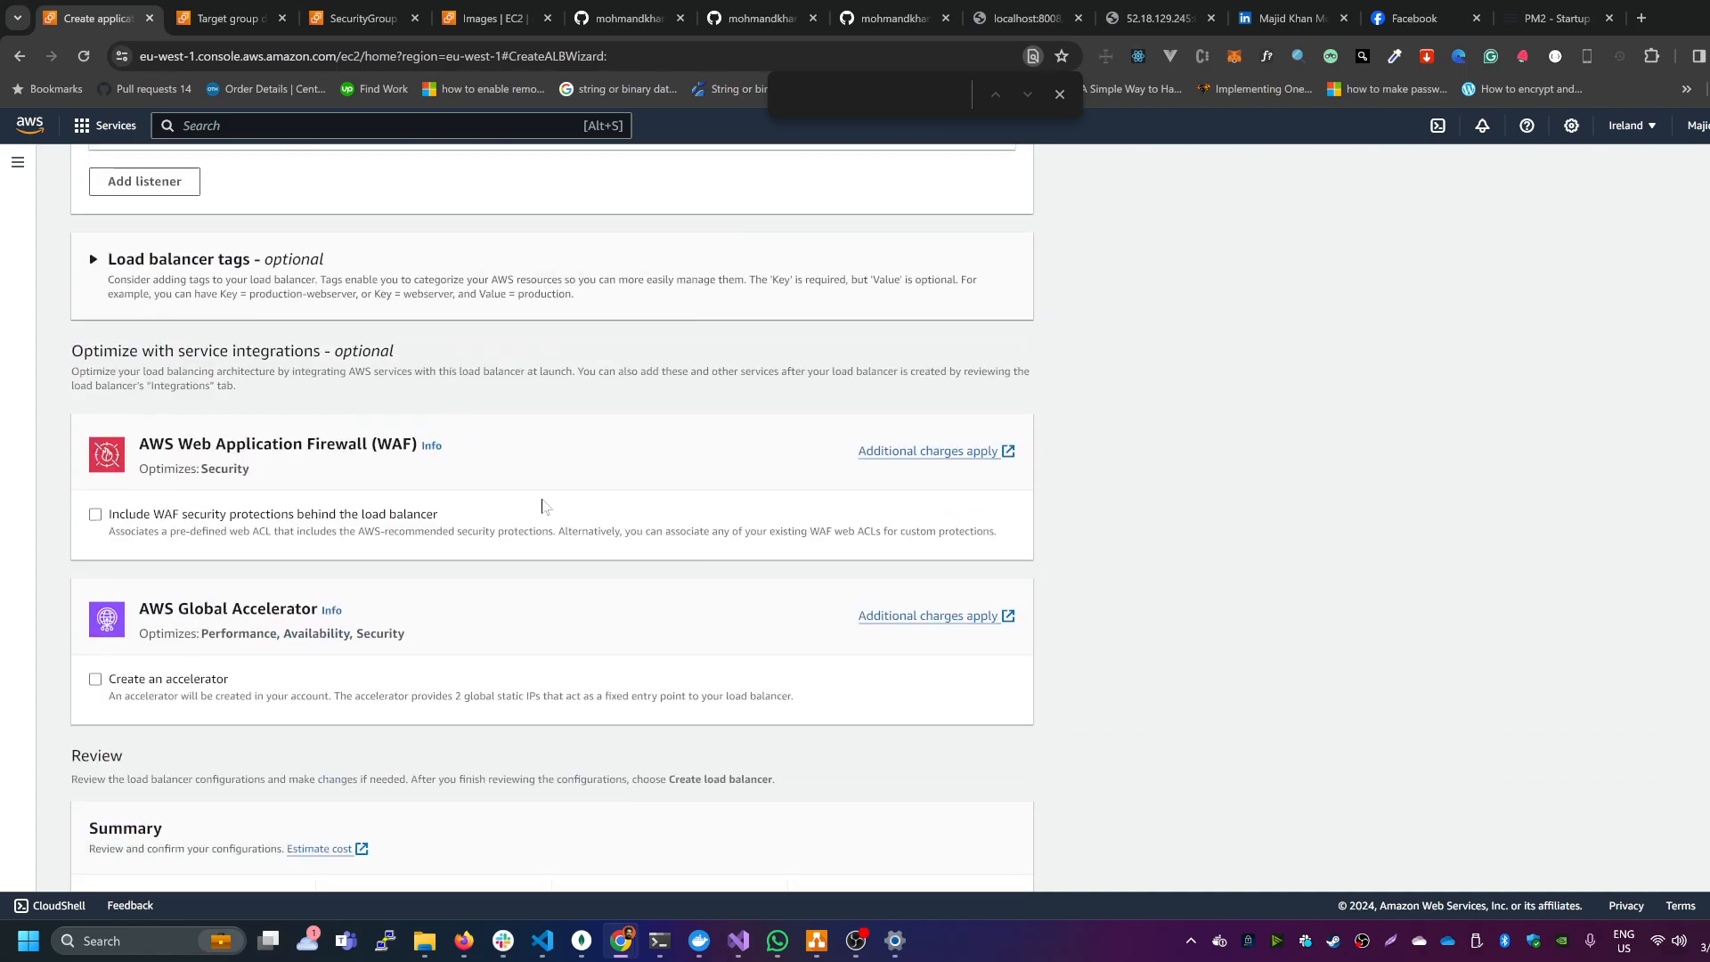
pyautogui.scroll(5, 552, 489)
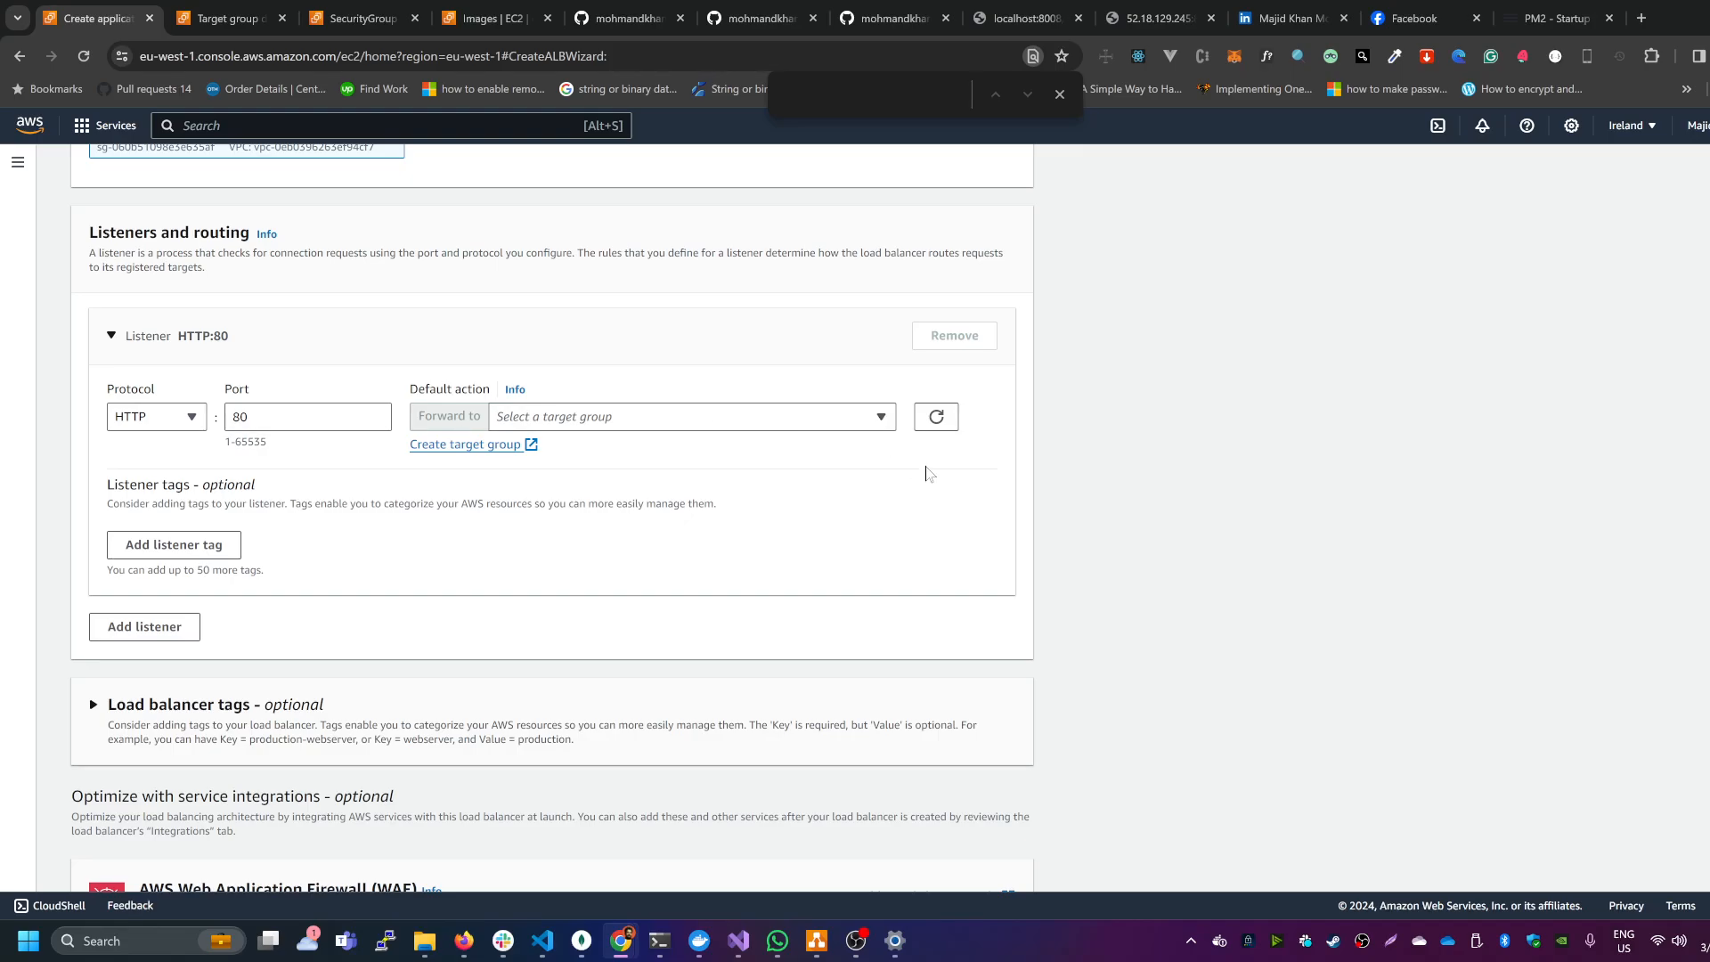
pyautogui.click(940, 419)
pyautogui.click(881, 419)
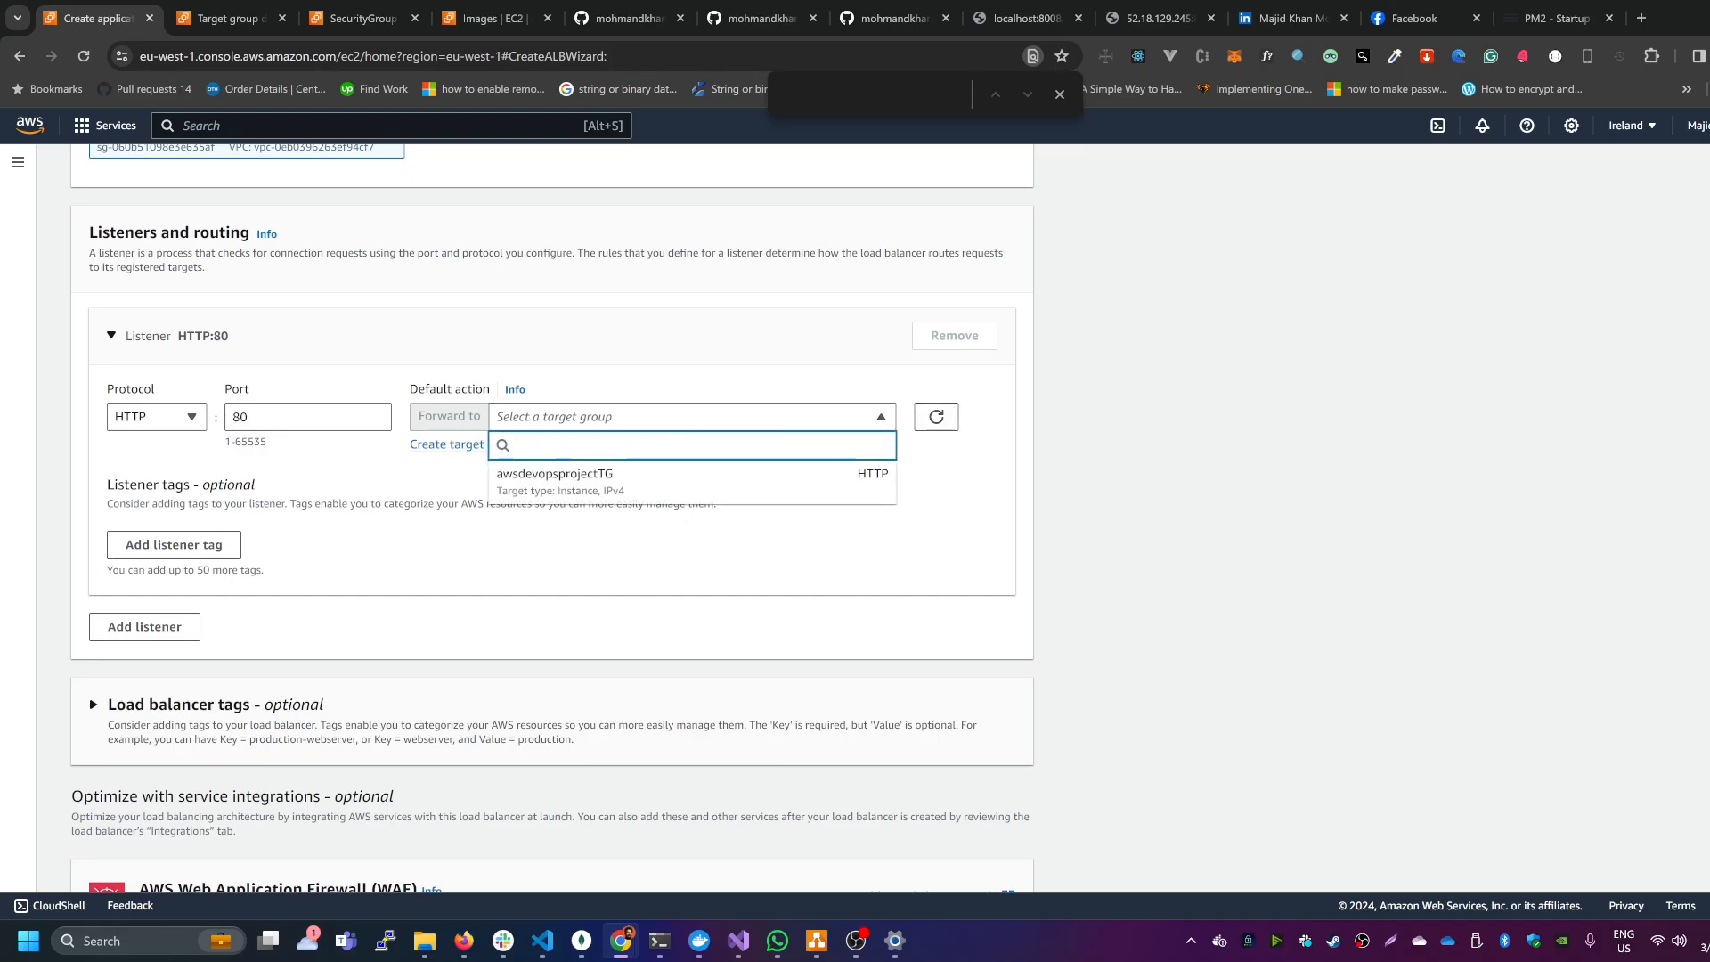
pyautogui.click(595, 485)
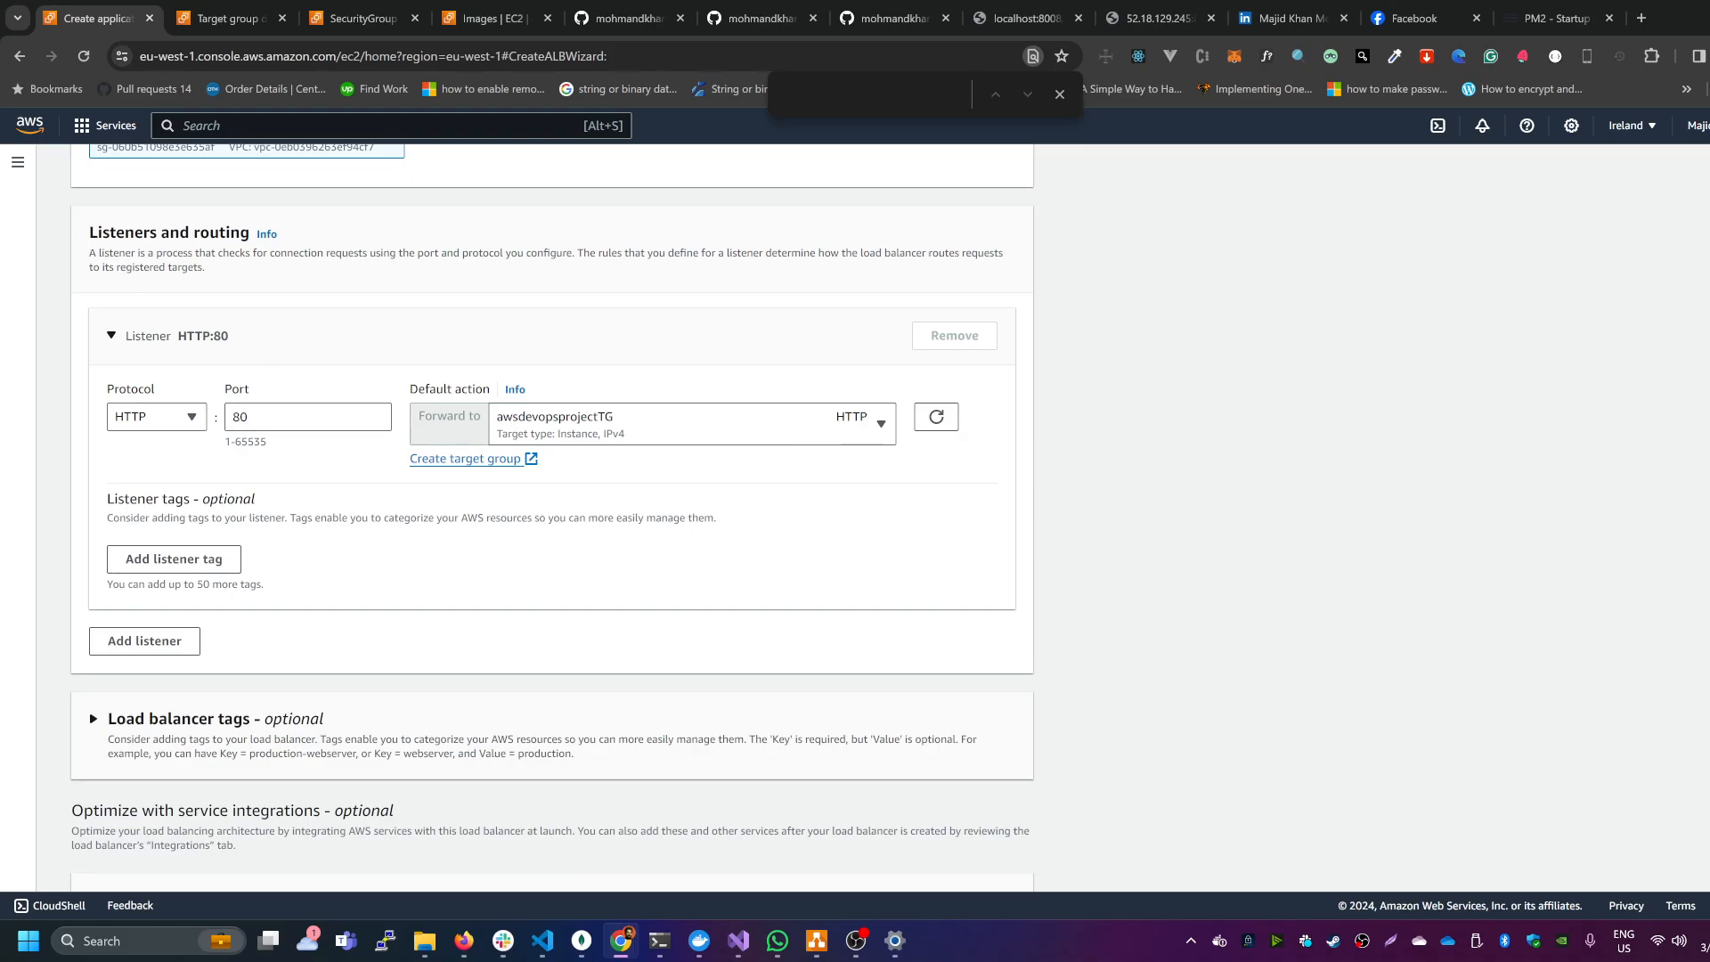
# Step: Review the optional settings and configuration summary, and create the awsdevopsprojectALB load balancer
pyautogui.scroll(-2, 339, 533)
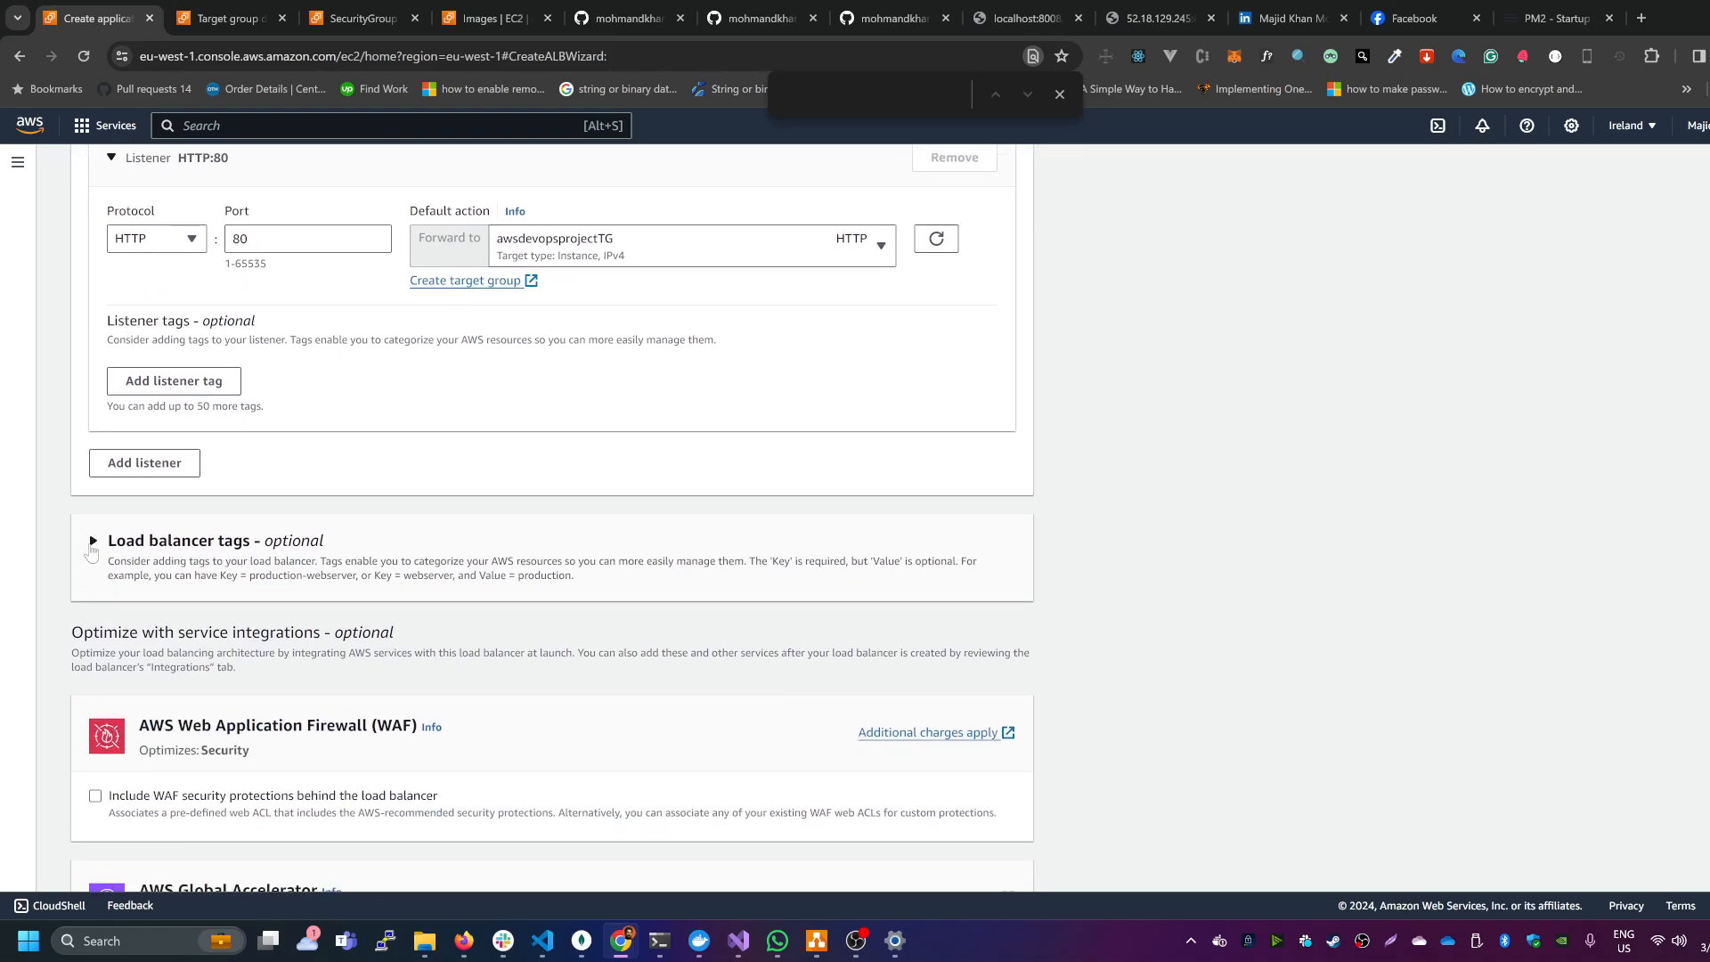
pyautogui.click(94, 540)
pyautogui.click(93, 541)
pyautogui.scroll(-2, 165, 558)
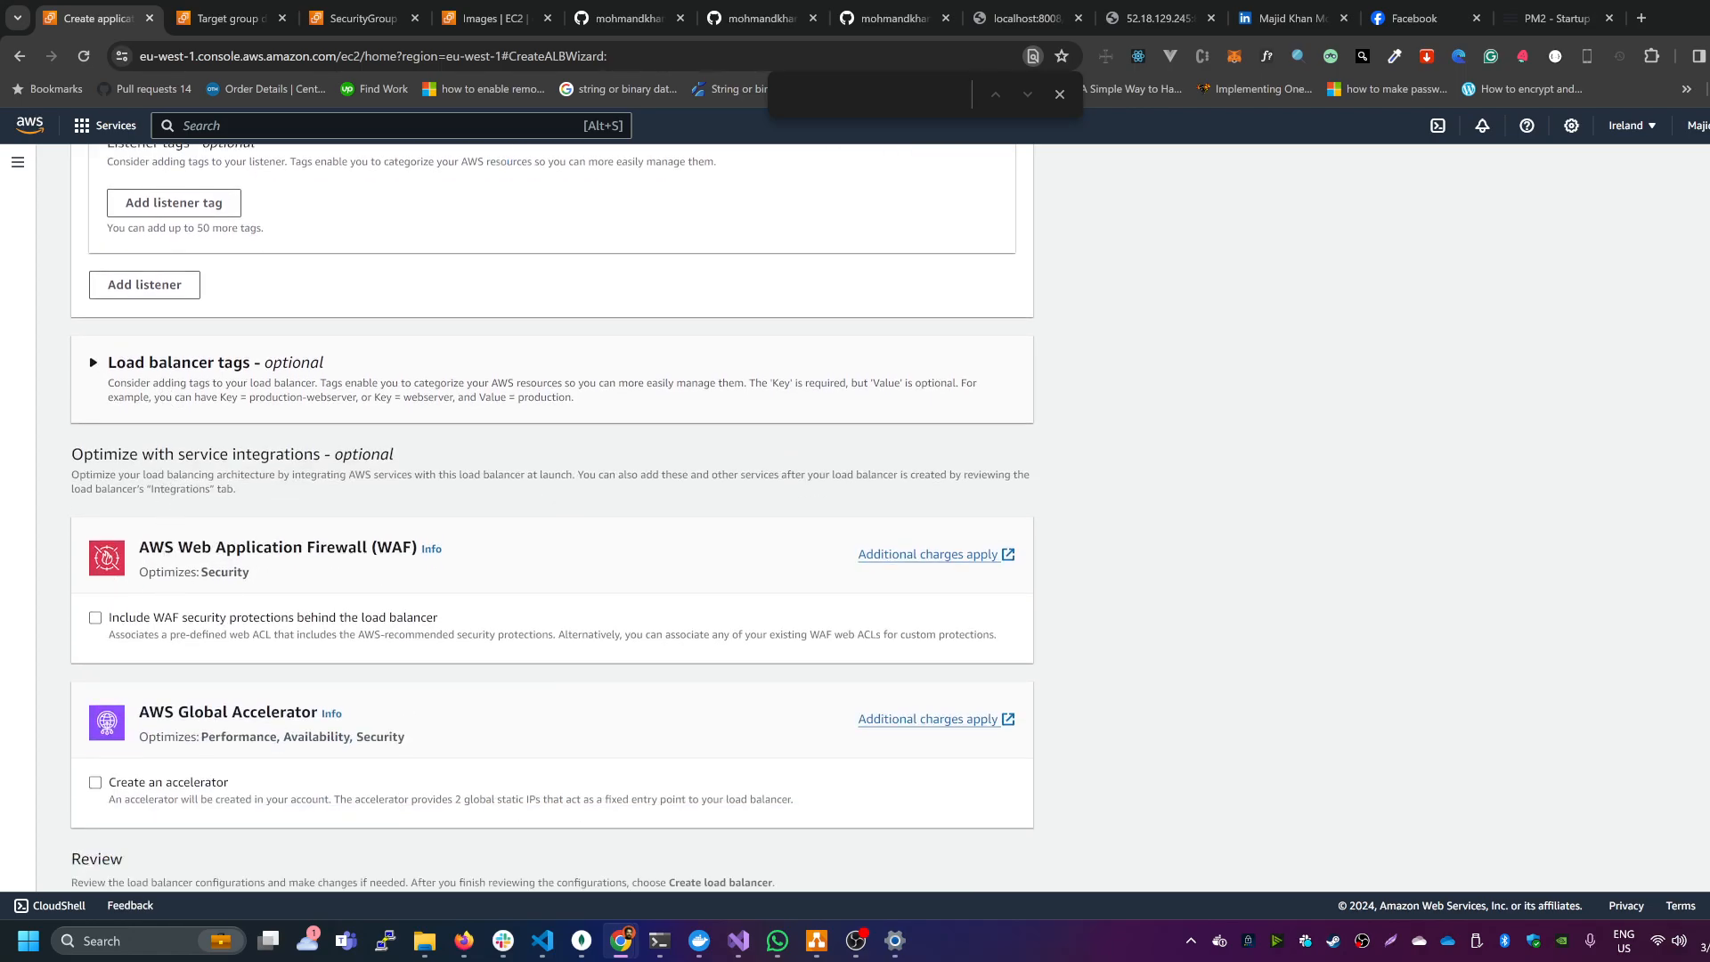
pyautogui.scroll(-5, 362, 588)
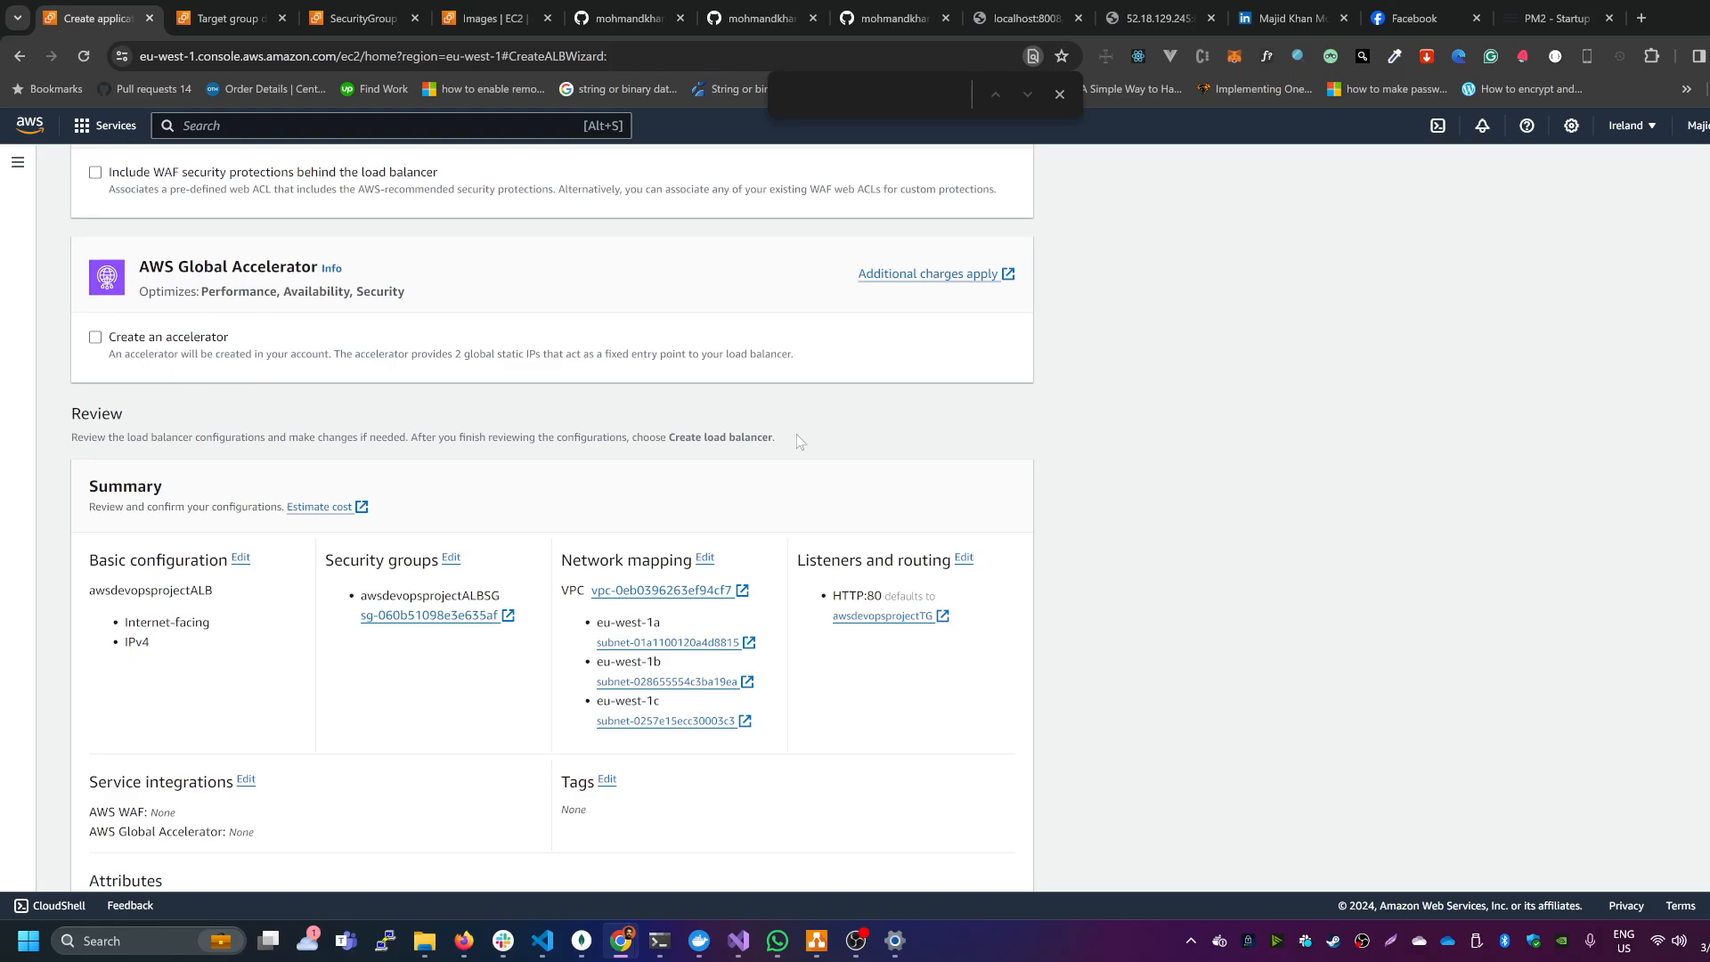
pyautogui.scroll(-3, 796, 435)
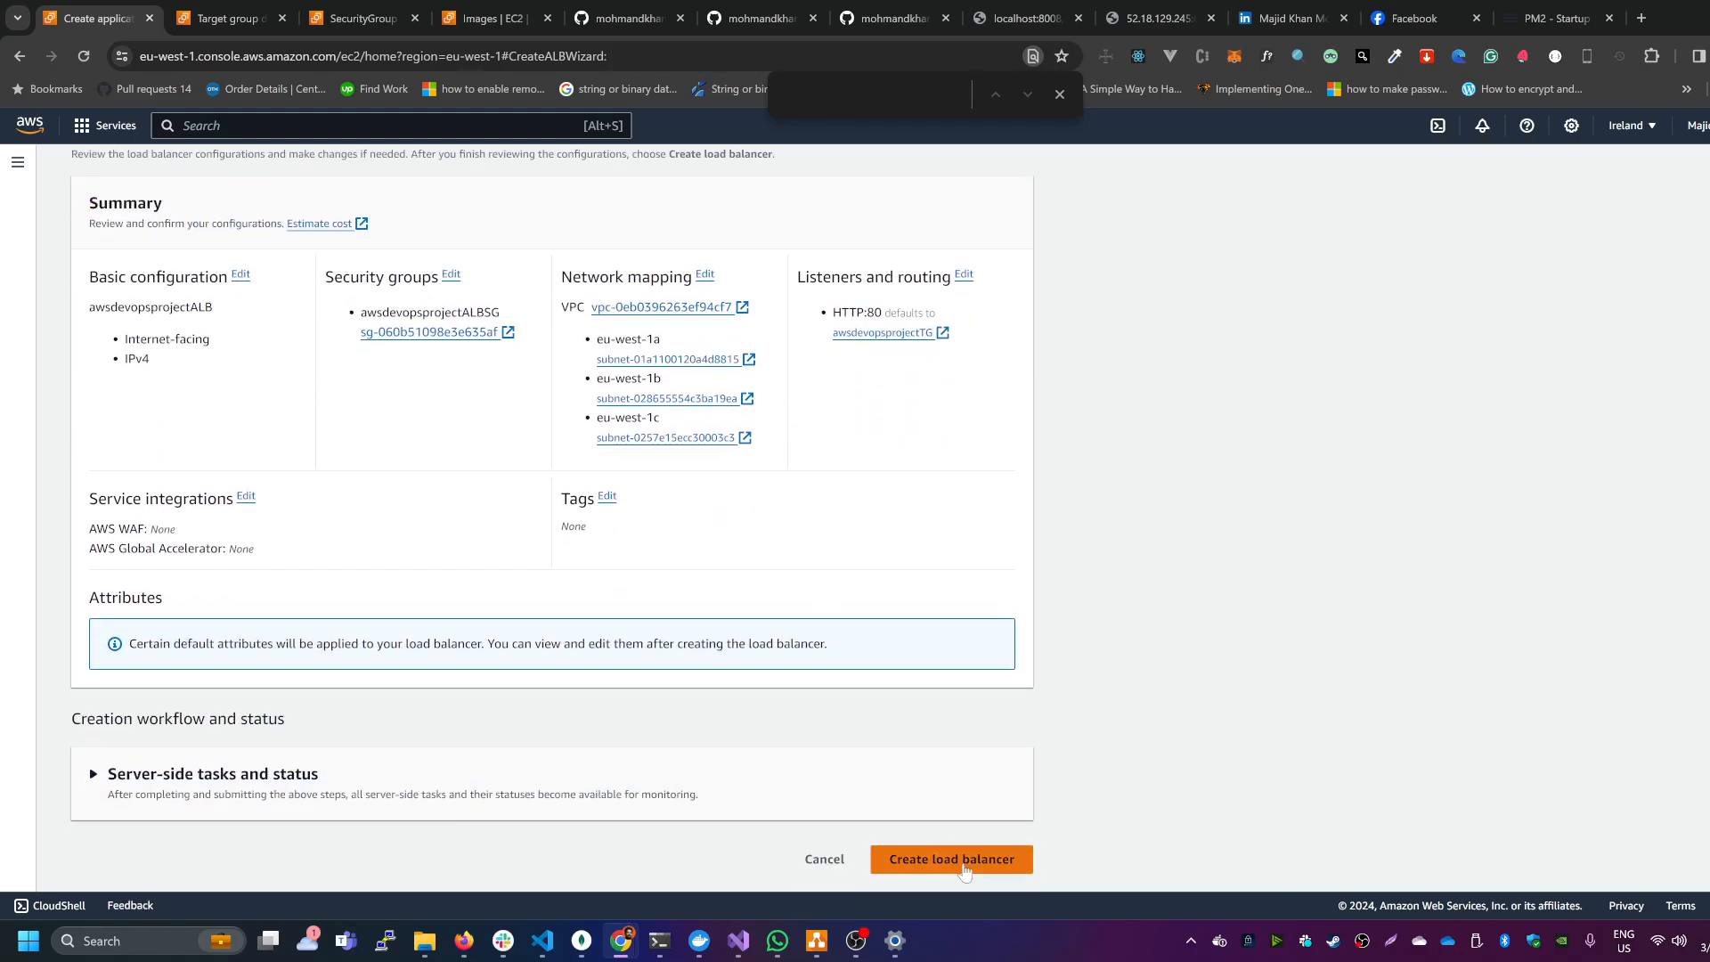
pyautogui.click(964, 861)
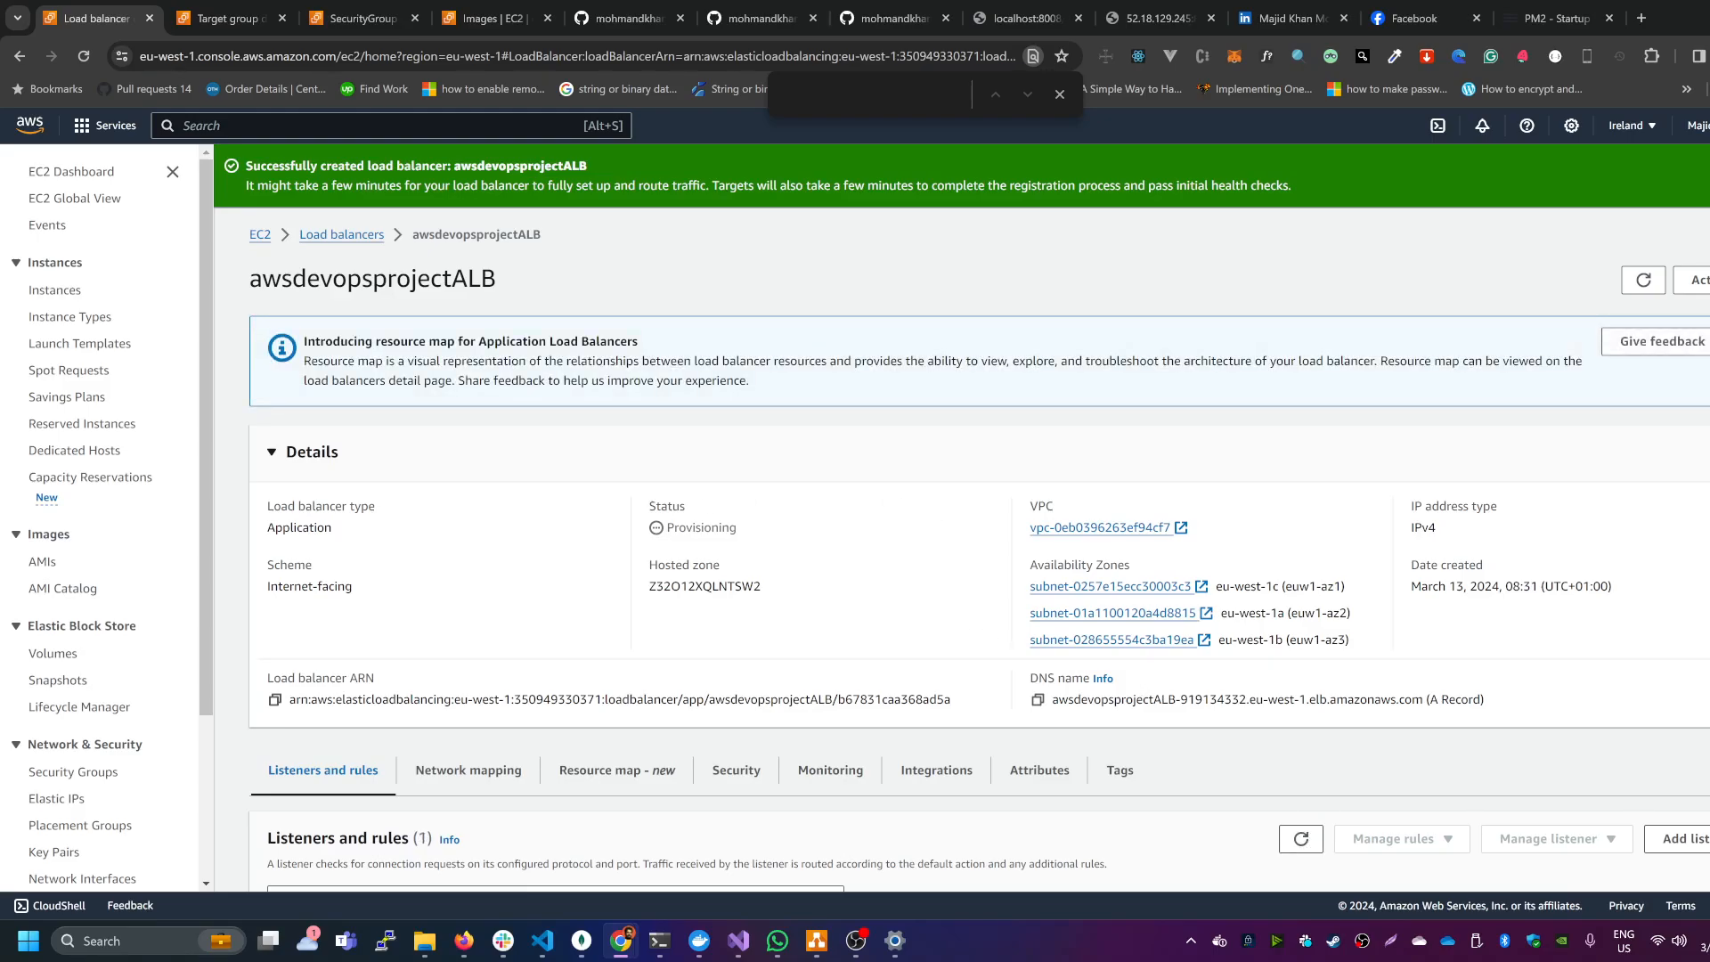
# Step: Check the new load balancer's status and listener, and switch to draw.io to trace traffic from the Internet through Cloudflare and the ALB to EC2
pyautogui.moveTo(666, 532); pyautogui.dragTo(748, 526)
pyautogui.scroll(-2, 749, 579)
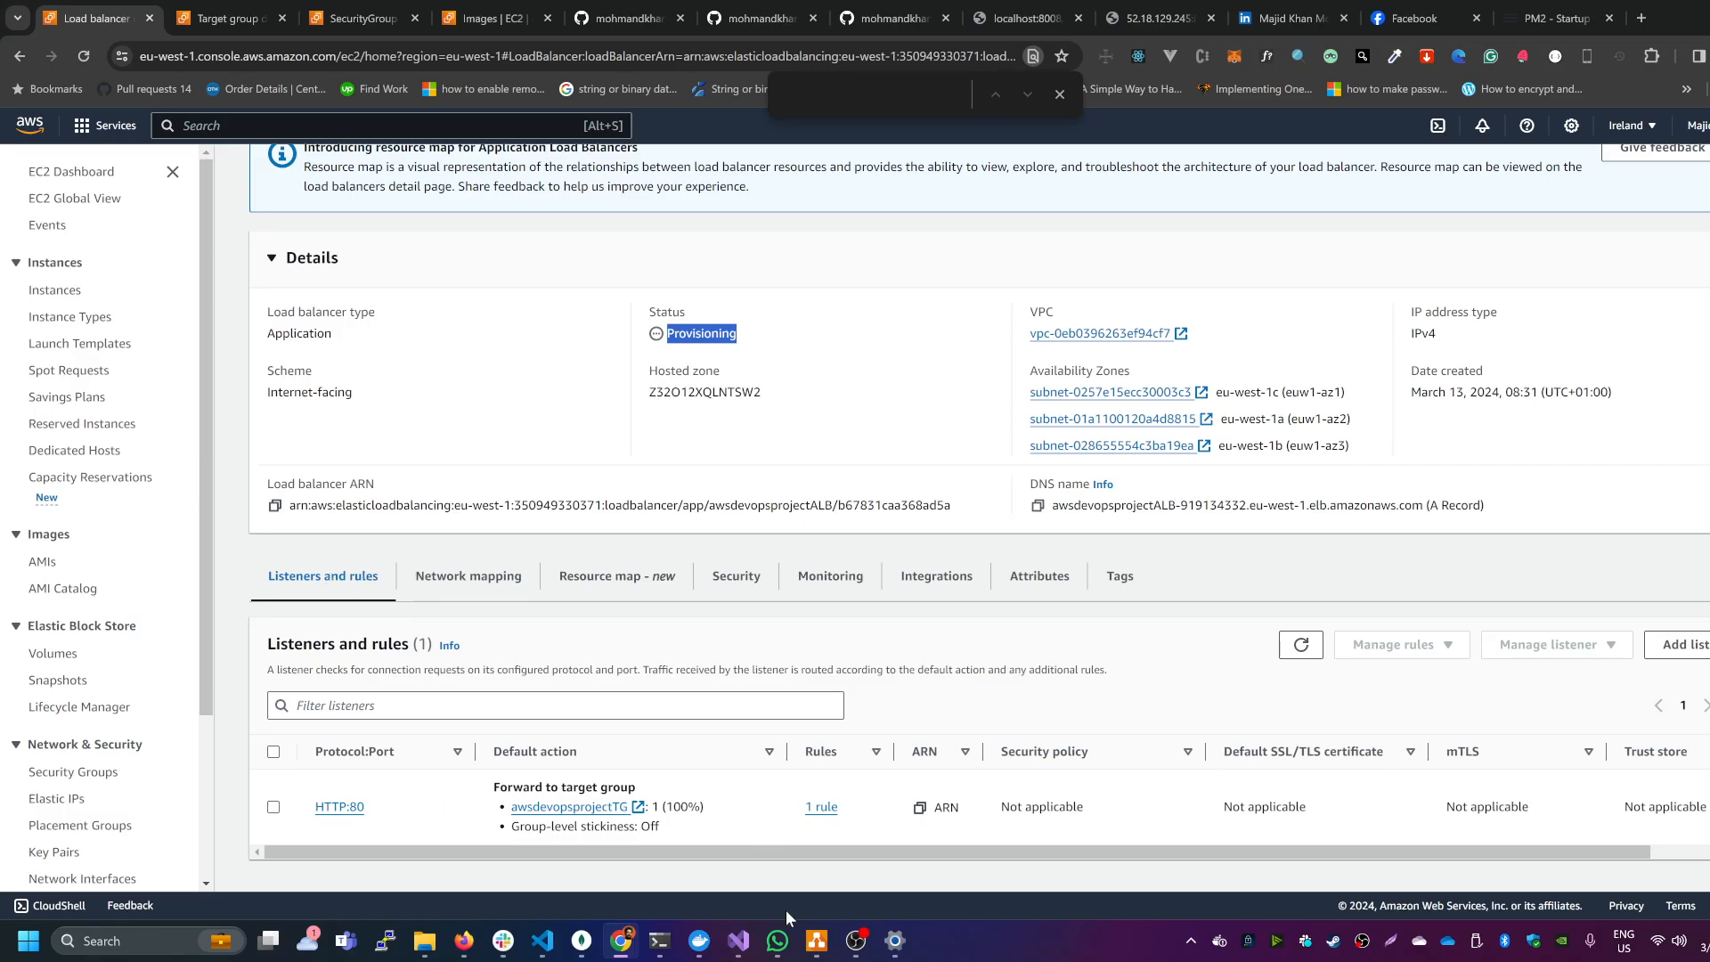
pyautogui.click(816, 940)
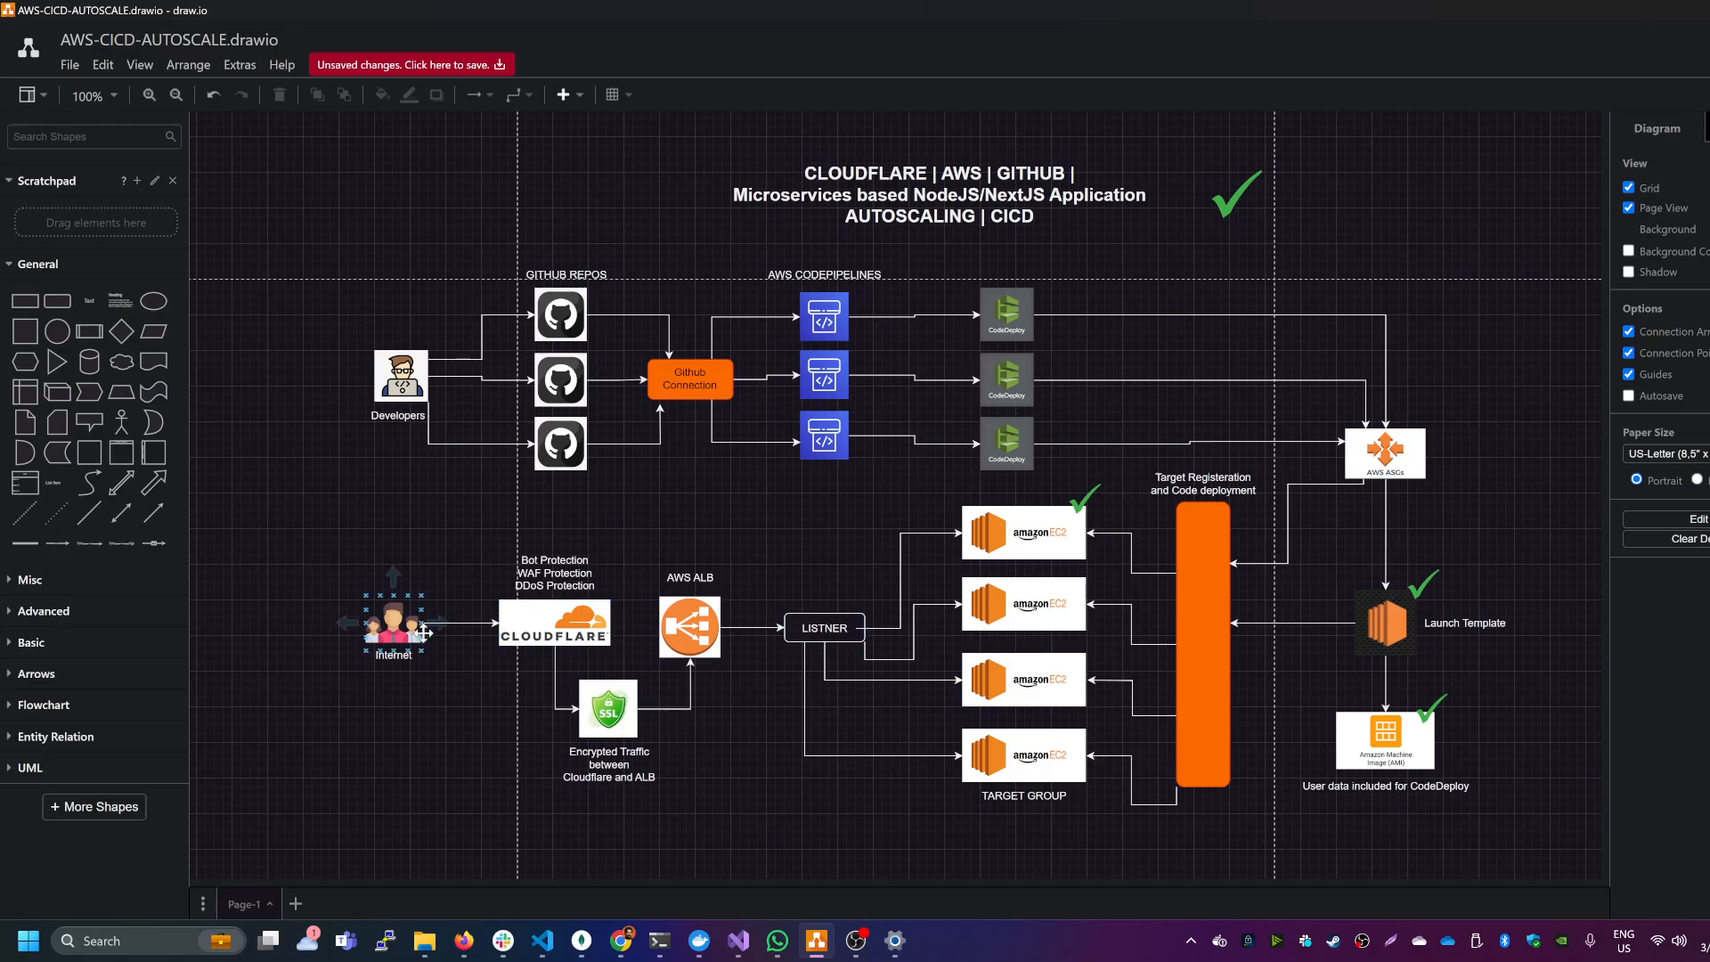
pyautogui.click(561, 636)
pyautogui.click(609, 705)
pyautogui.click(401, 626)
pyautogui.click(670, 626)
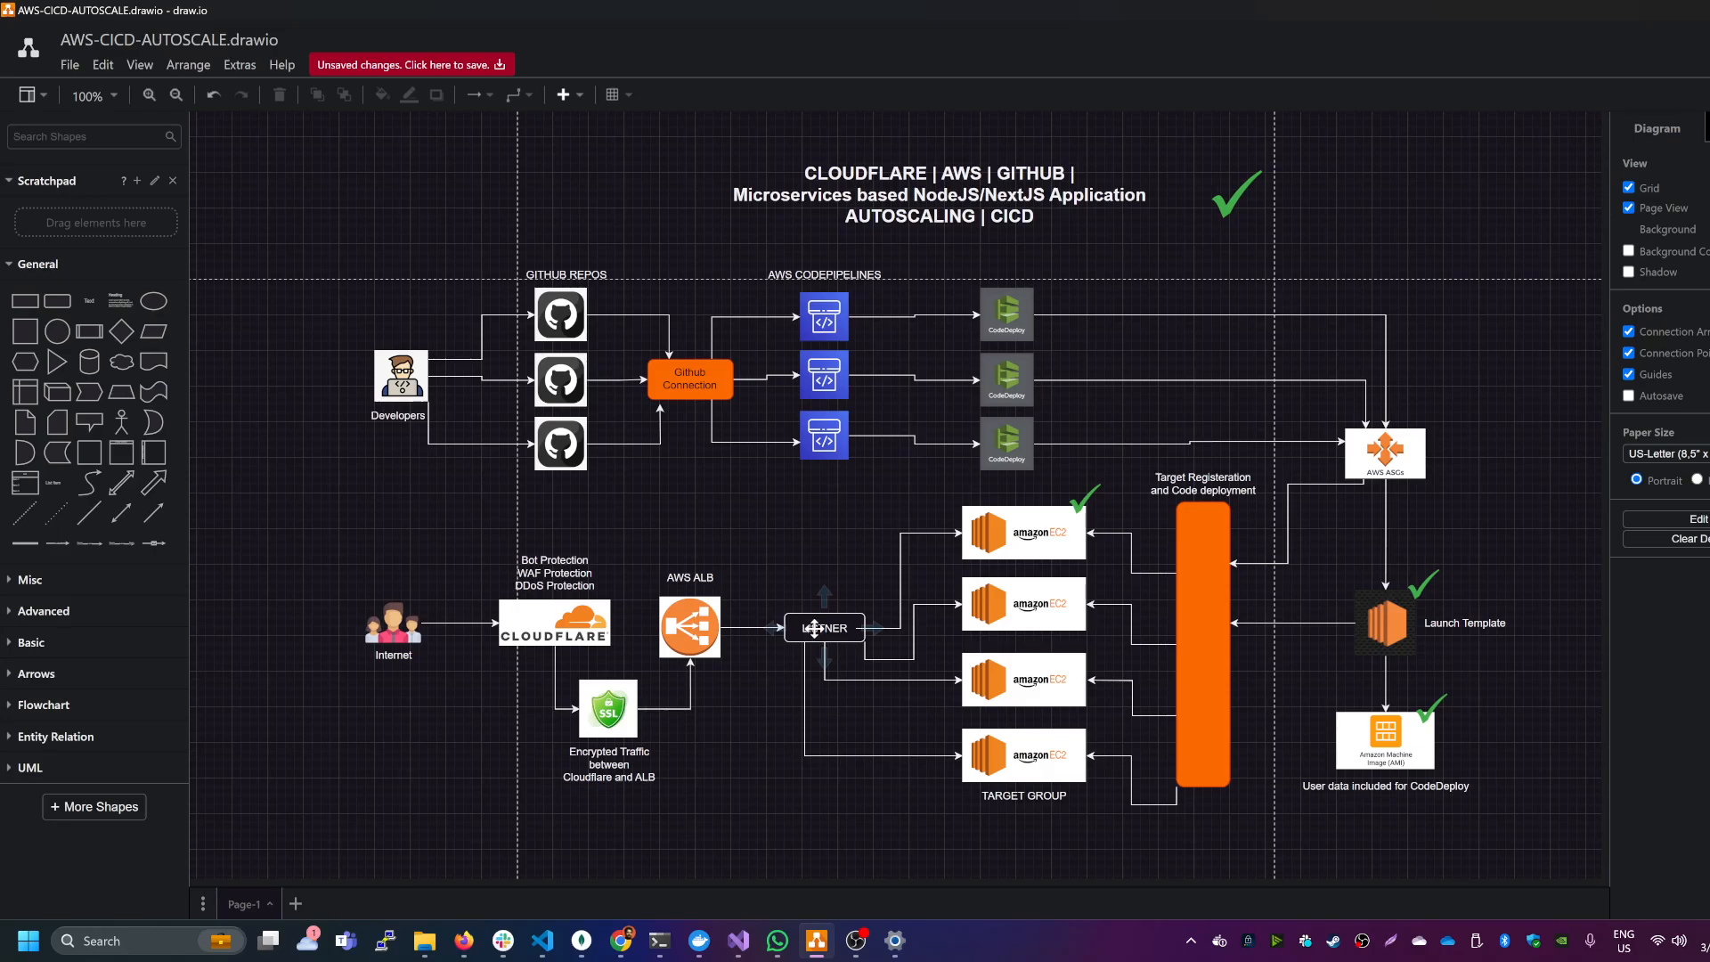
pyautogui.hotkey('alt', 'Tab')
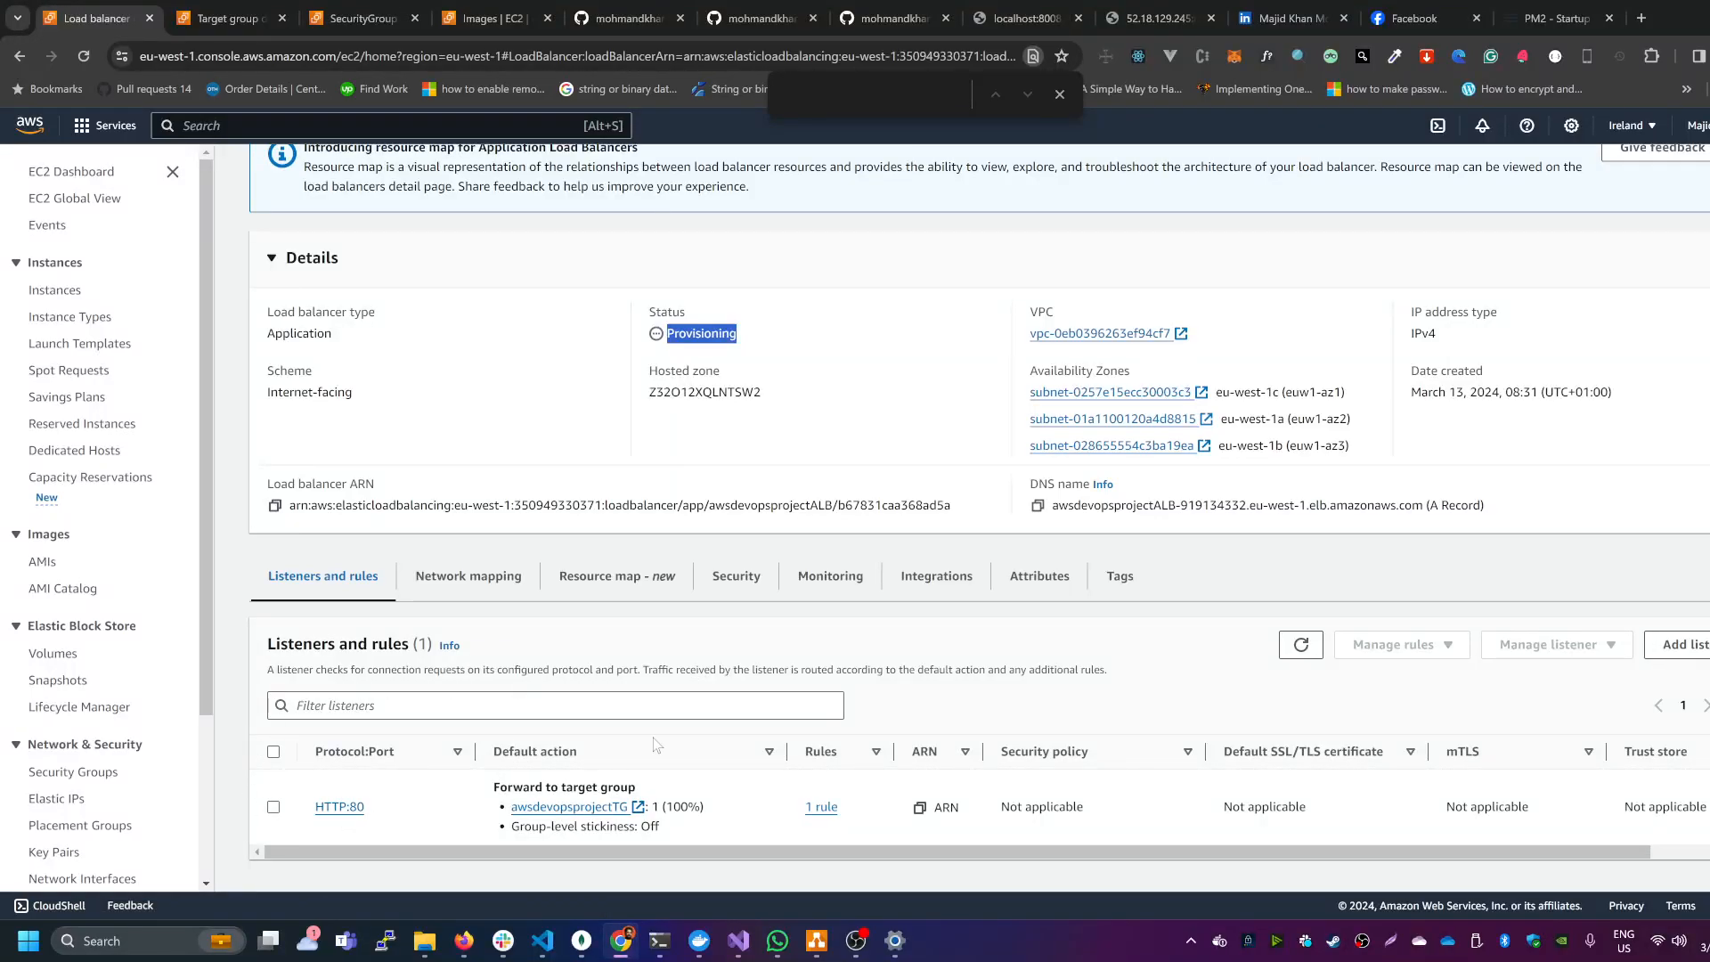
pyautogui.hotkey('alt', 'Tab')
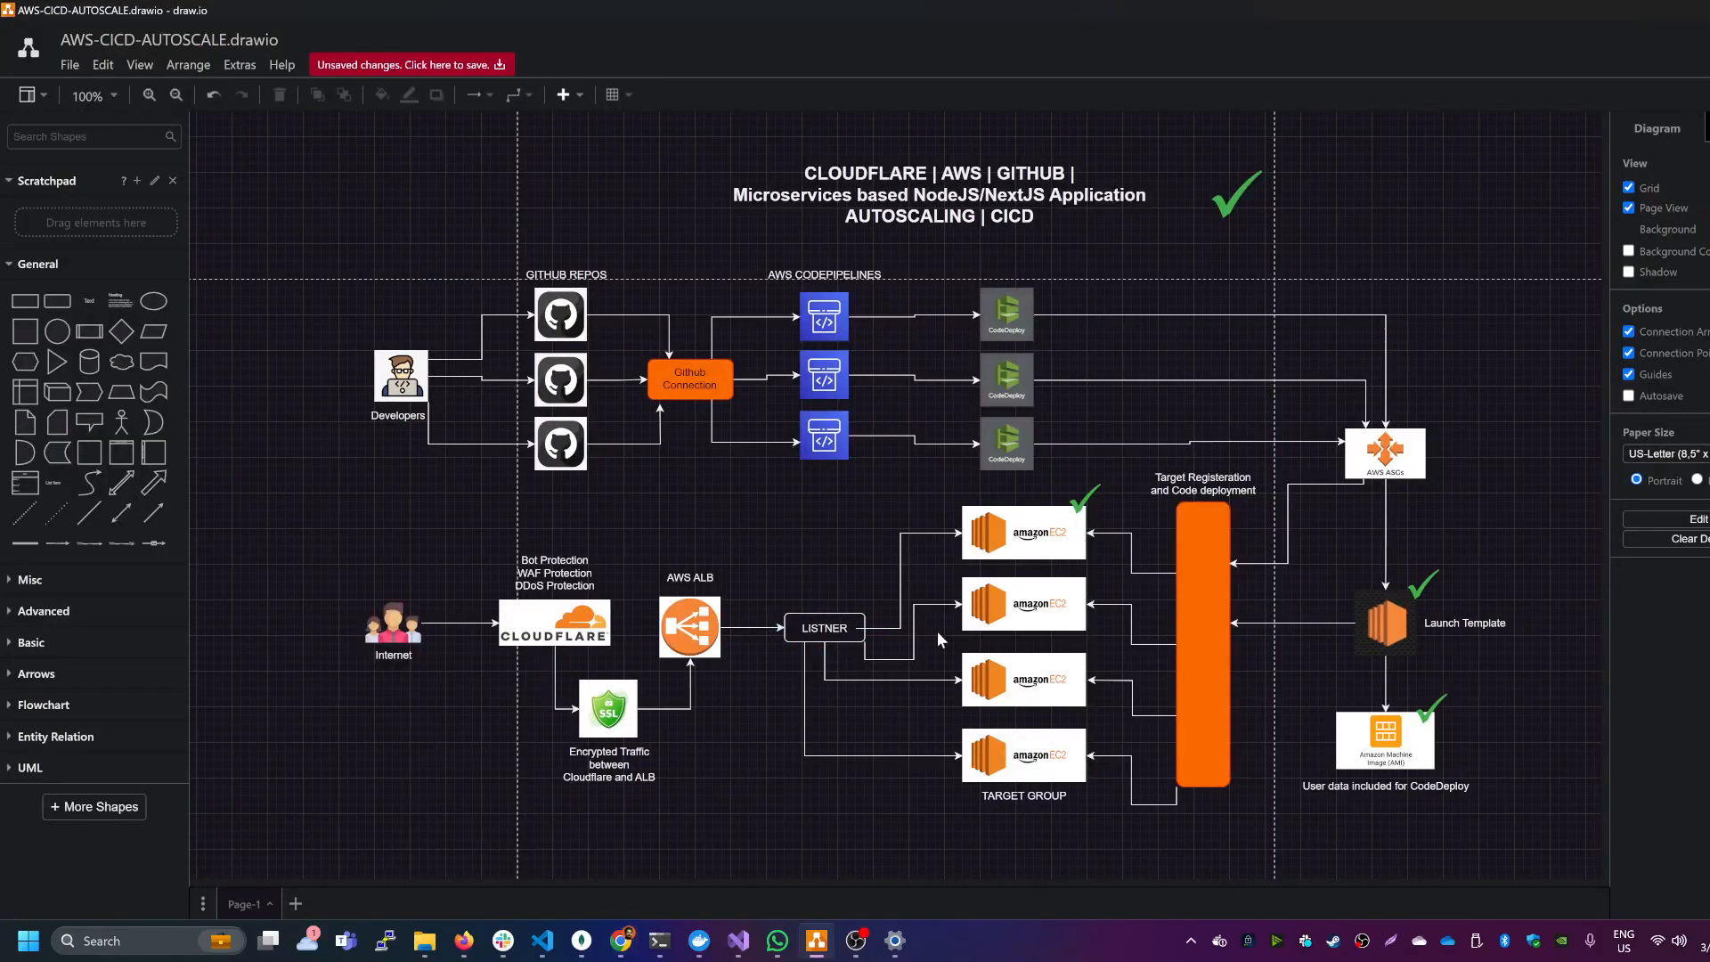
pyautogui.click(987, 538)
pyautogui.hotkey('alt', 'Tab')
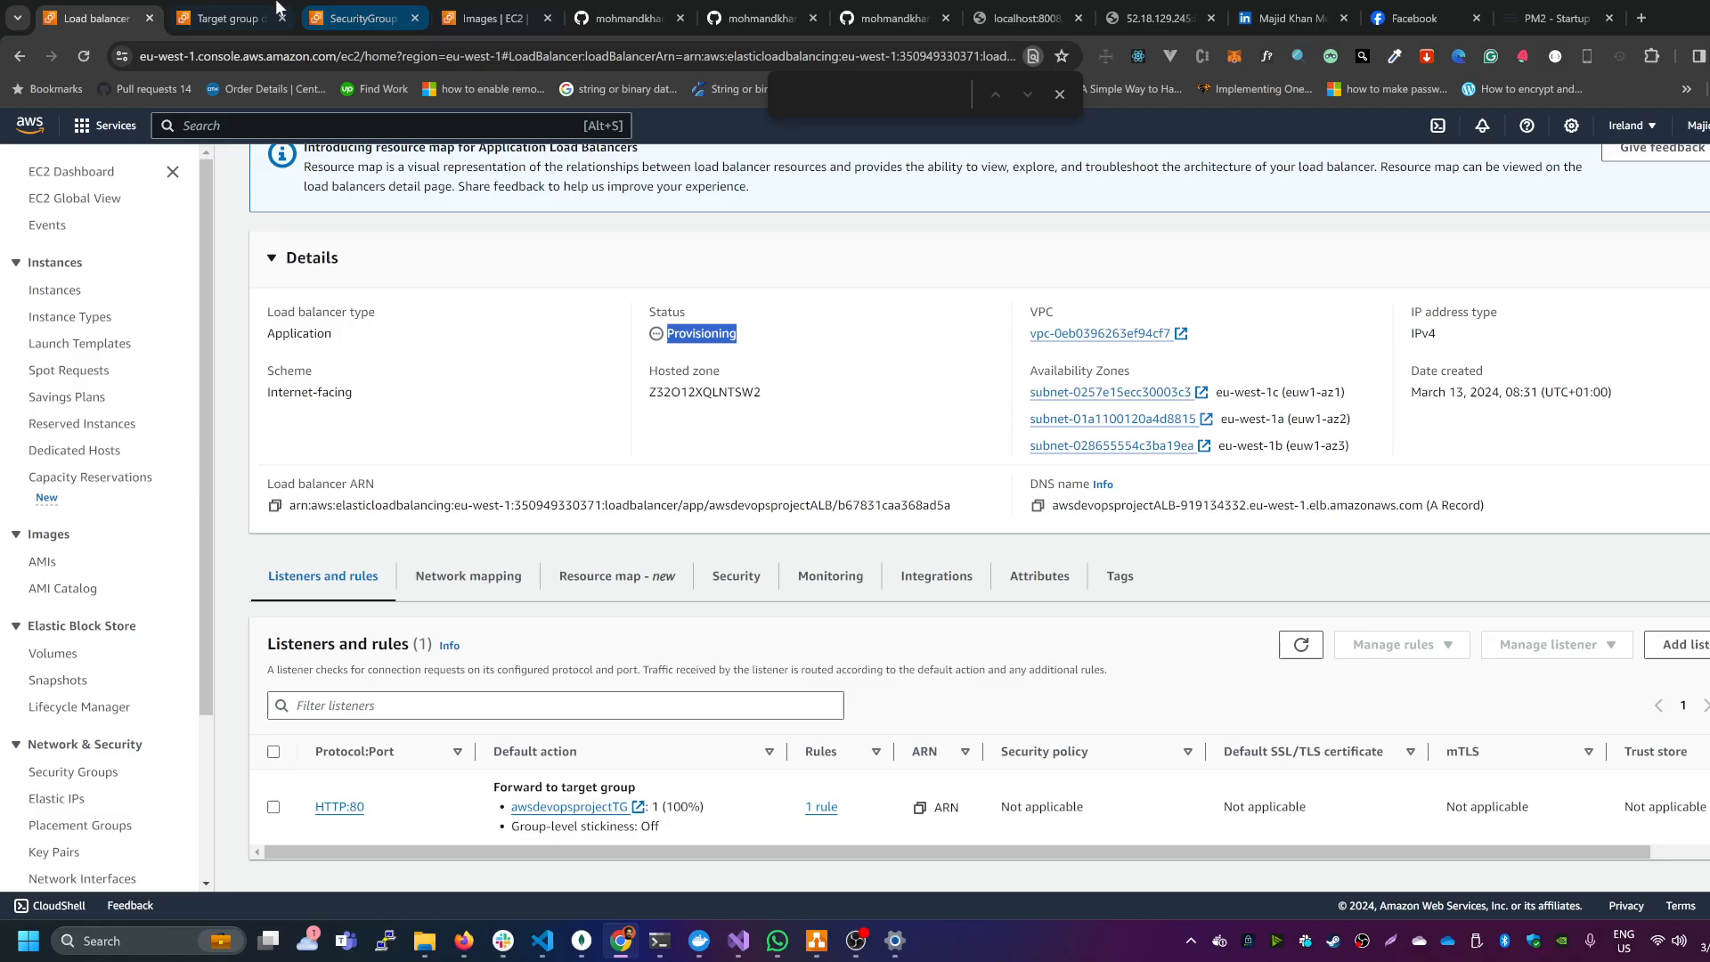
# Step: Check the awsdevopsprojectTG protocol and port, and compare them with the listener-to-EC2 path in the draw.io diagram
pyautogui.click(225, 18)
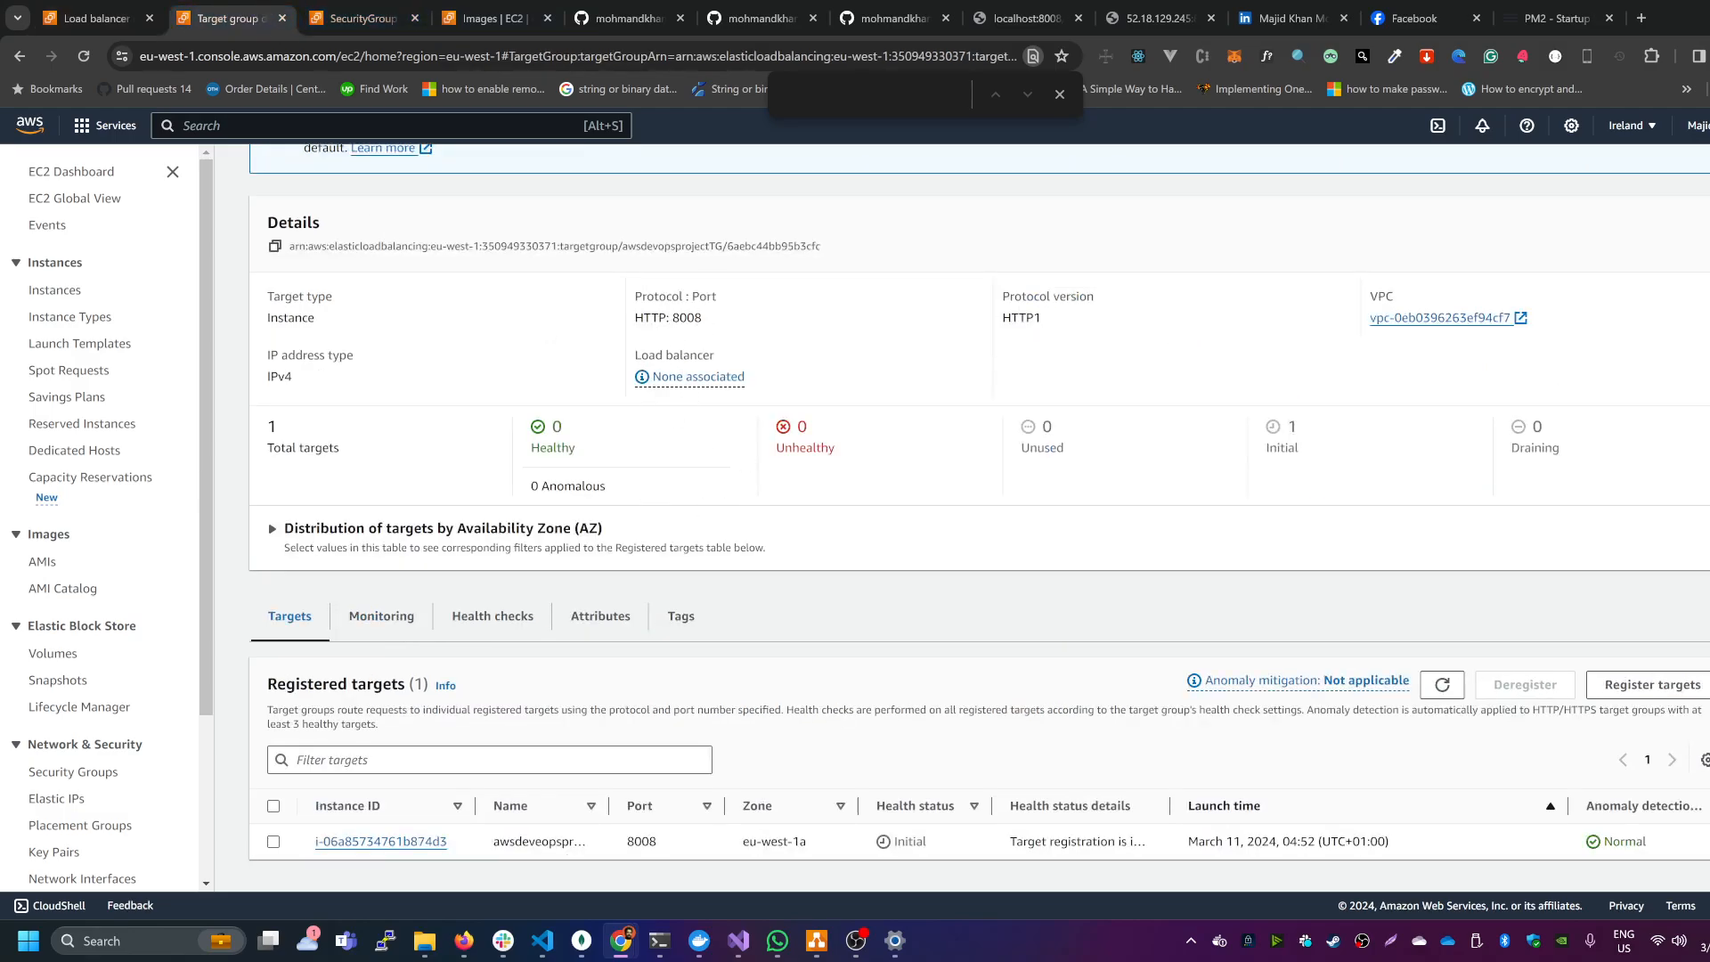
pyautogui.moveTo(702, 319); pyautogui.dragTo(679, 318)
pyautogui.moveTo(702, 319); pyautogui.dragTo(680, 318)
pyautogui.click(105, 25)
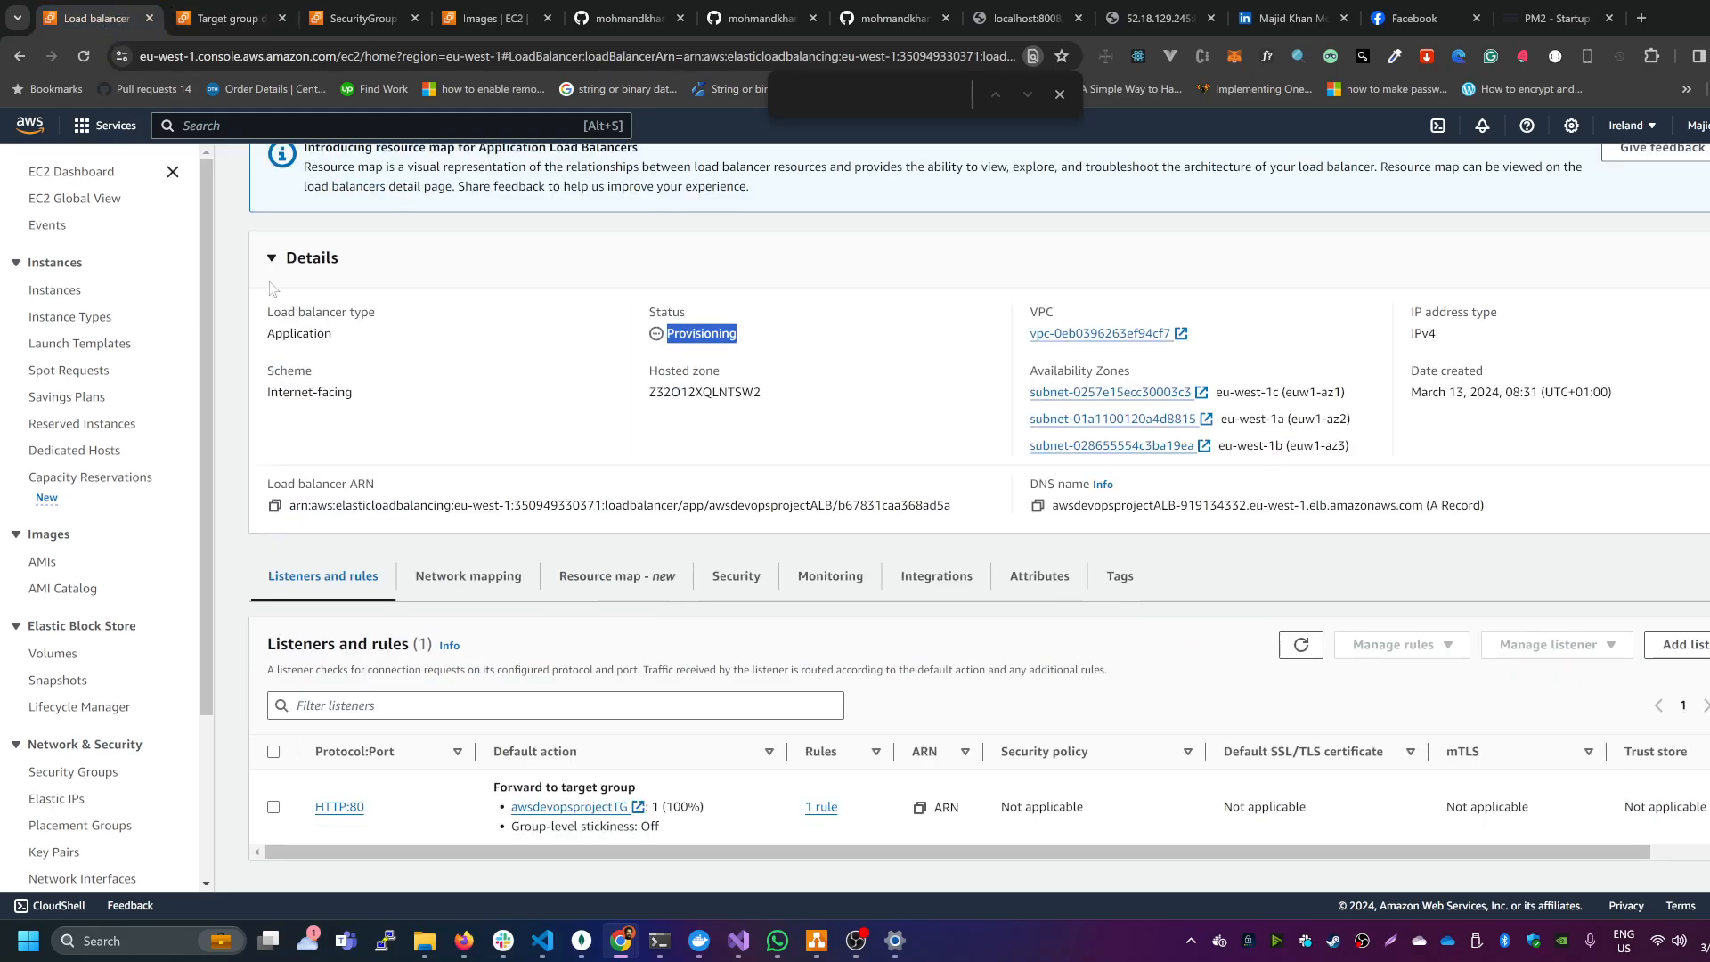
pyautogui.hotkey('alt', 'Tab')
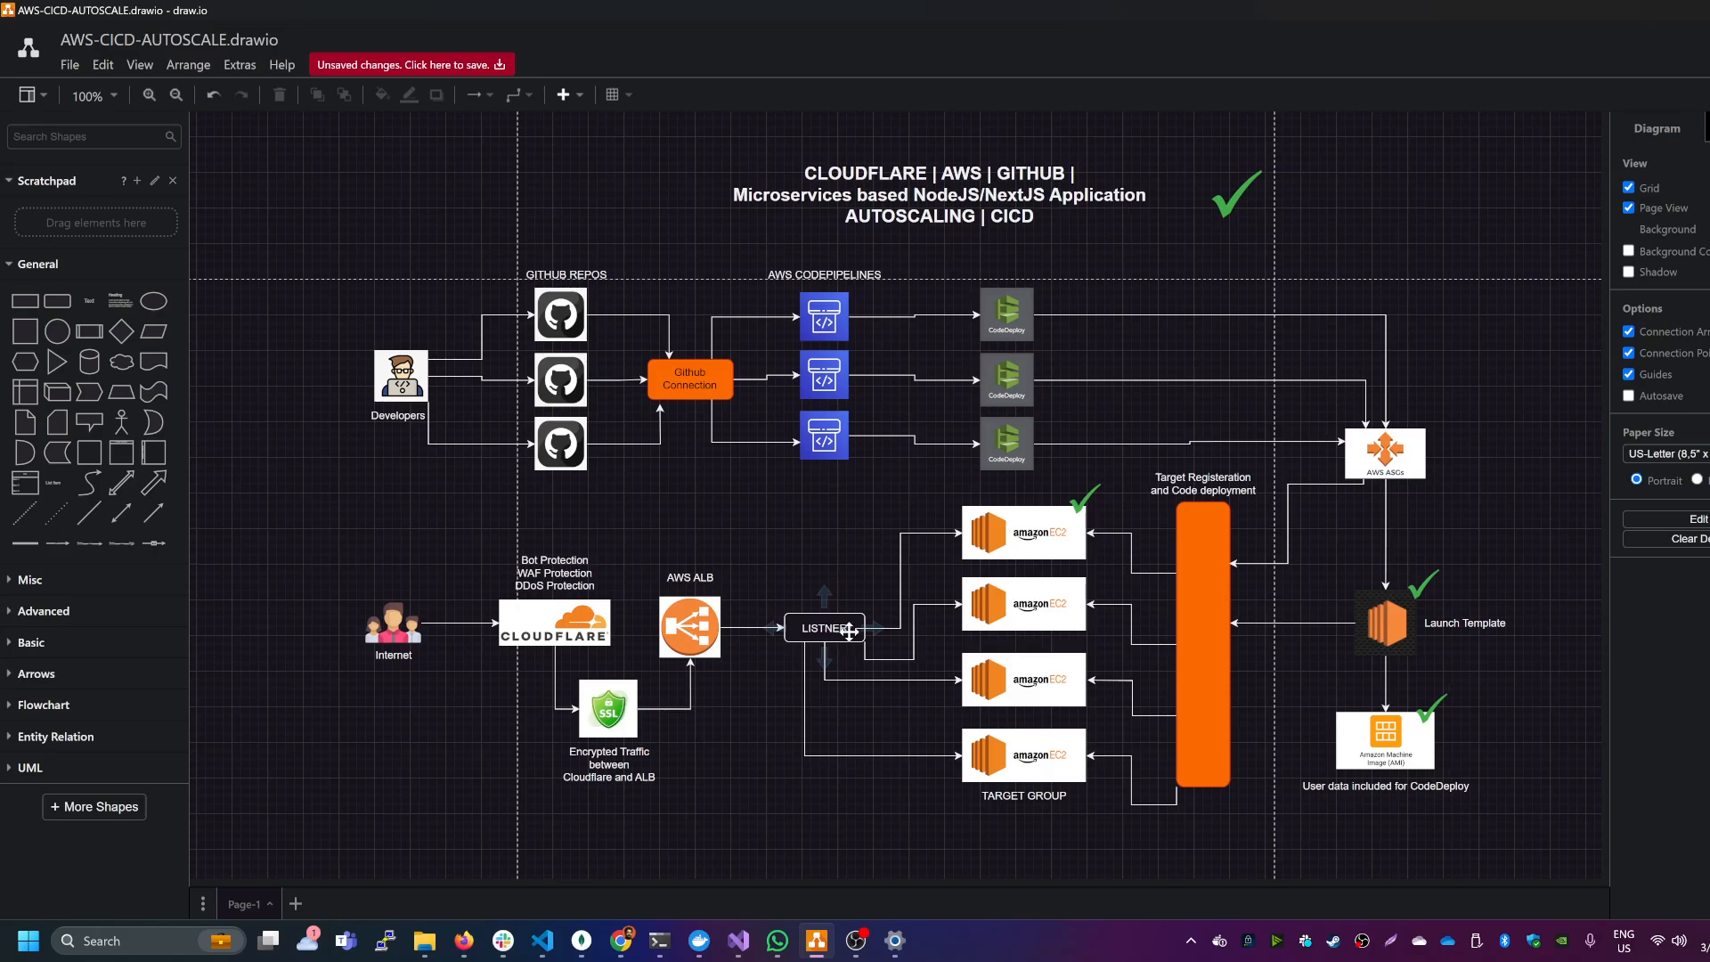
pyautogui.click(1017, 528)
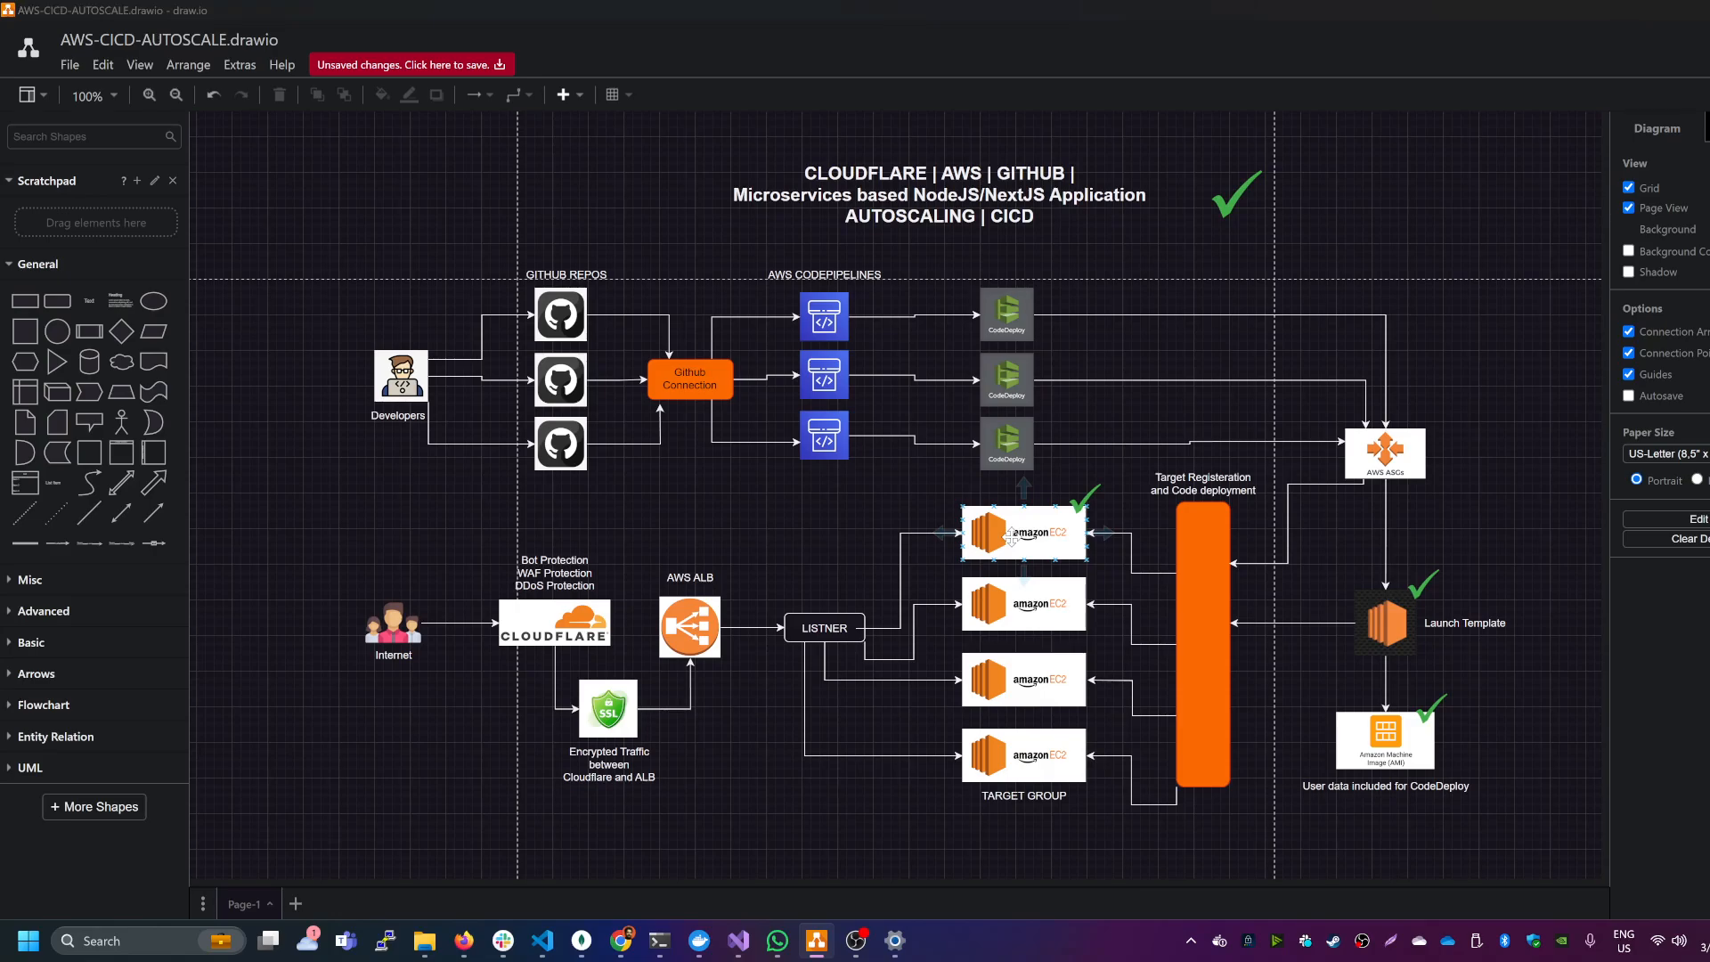
pyautogui.hotkey('alt', 'Tab')
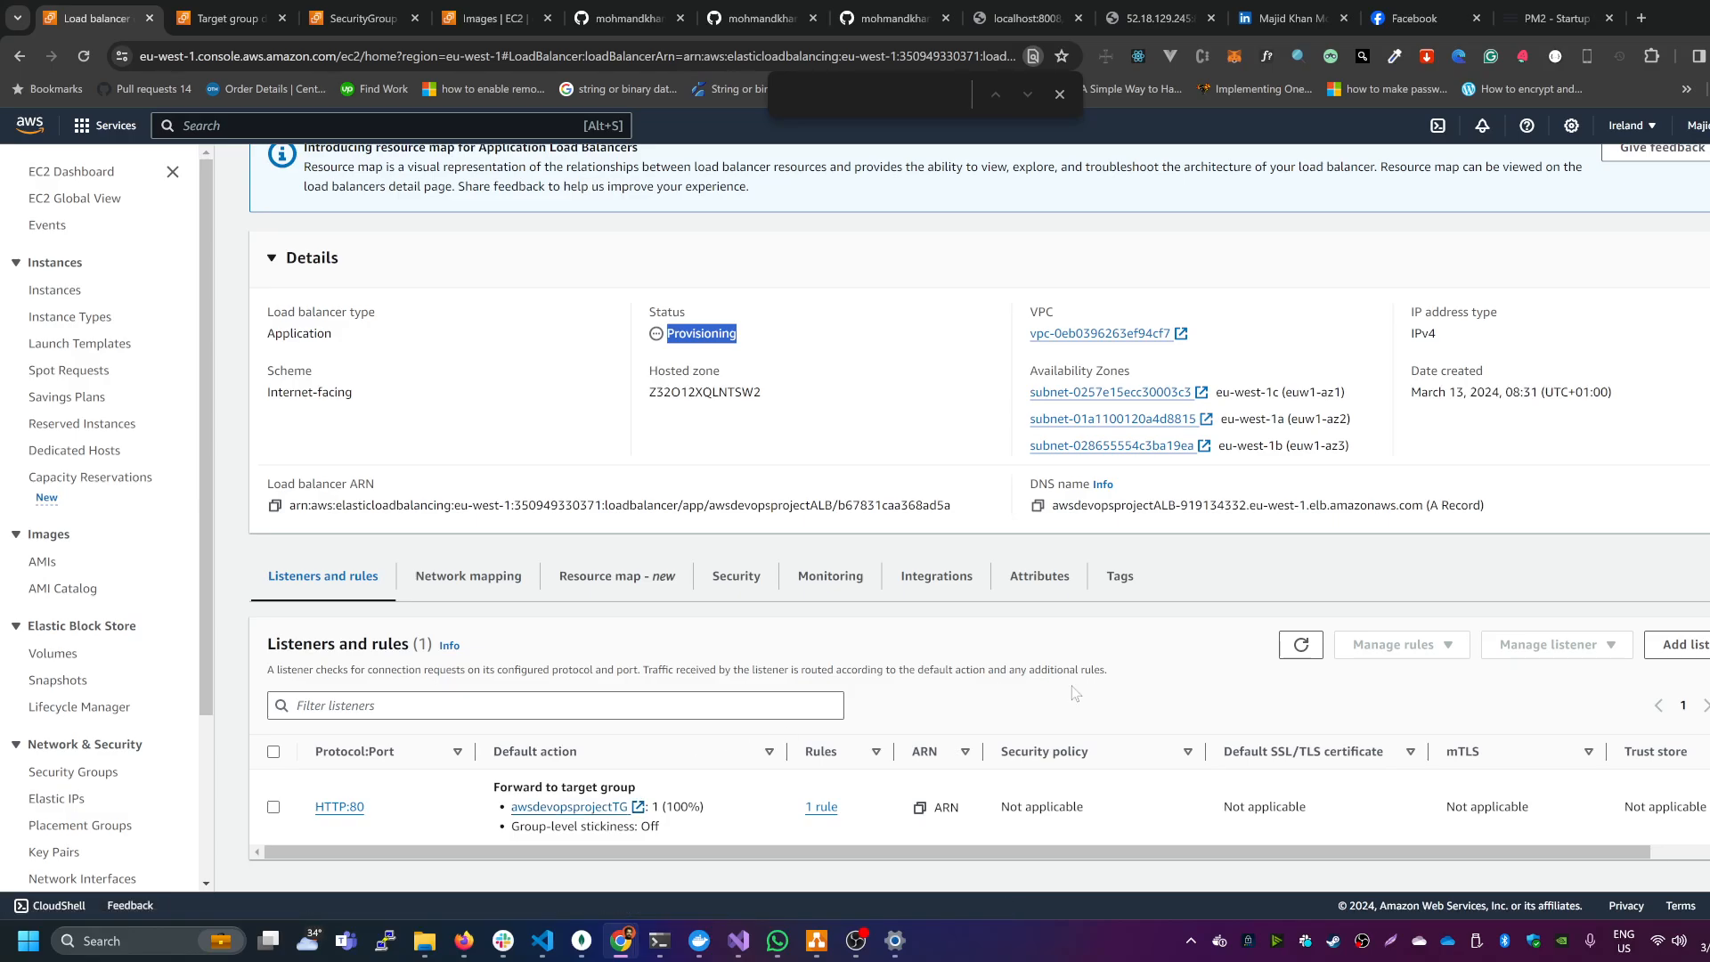
# Step: Refresh the awsdevopsprojectALB details and check the load balancer's provisioning status
pyautogui.scroll(1, 1016, 653)
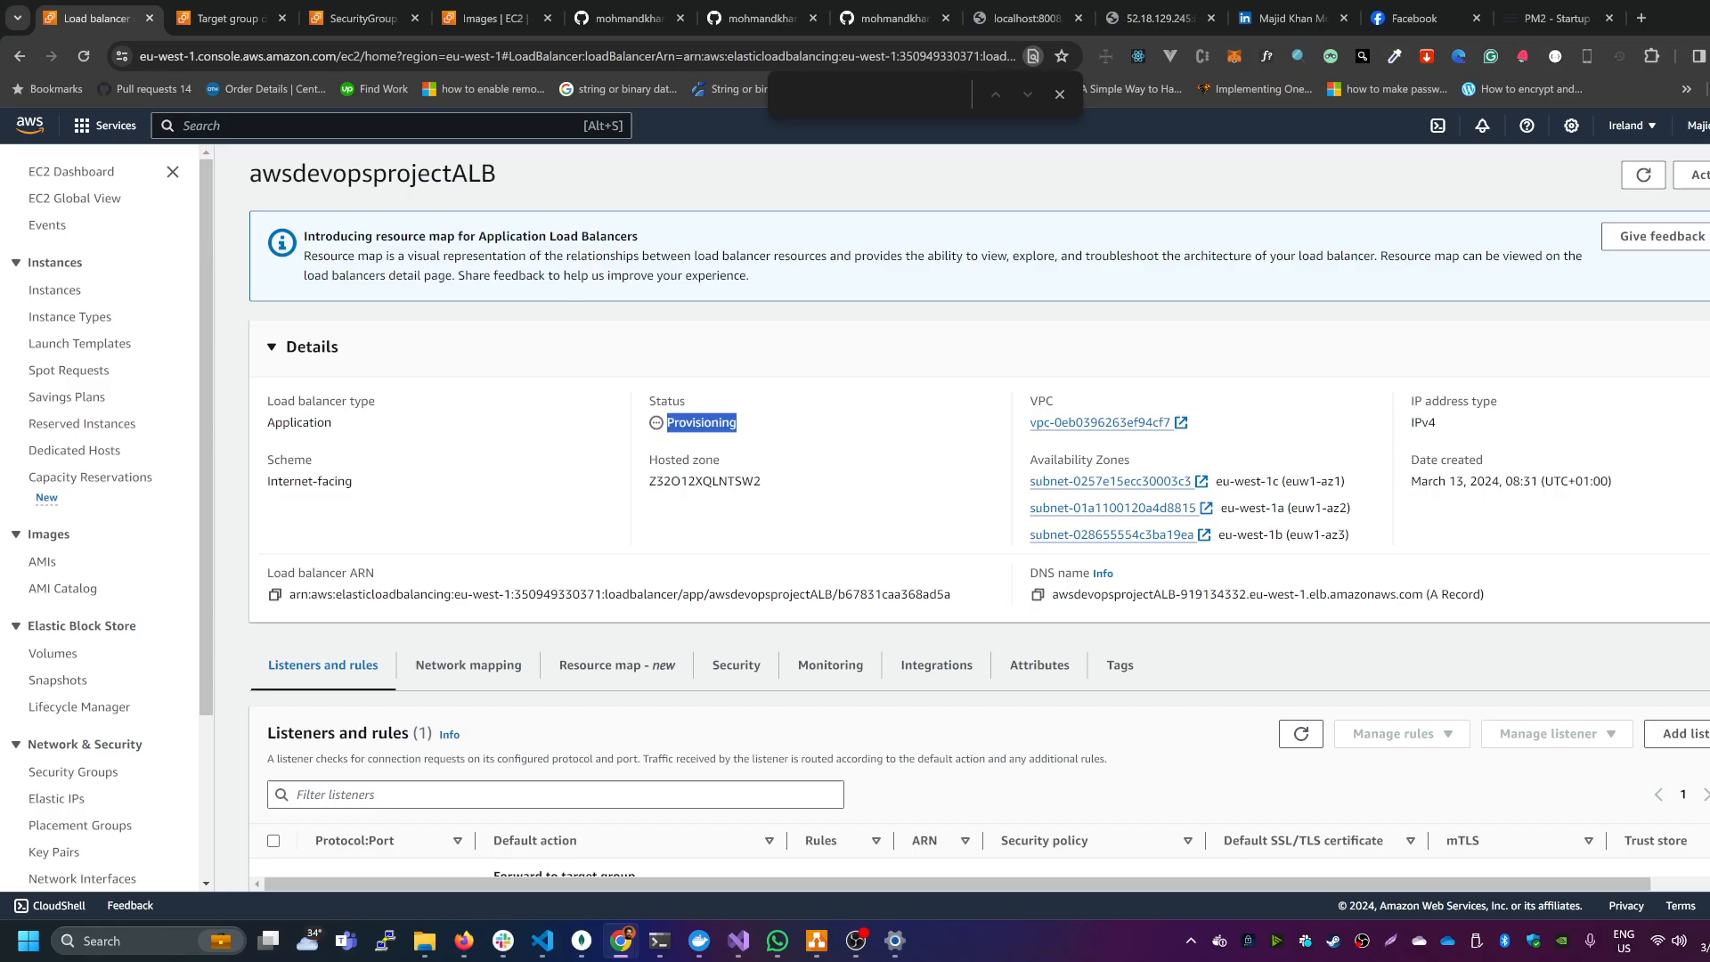
pyautogui.doubleClick(712, 424)
pyautogui.click(753, 425)
pyautogui.click(1646, 174)
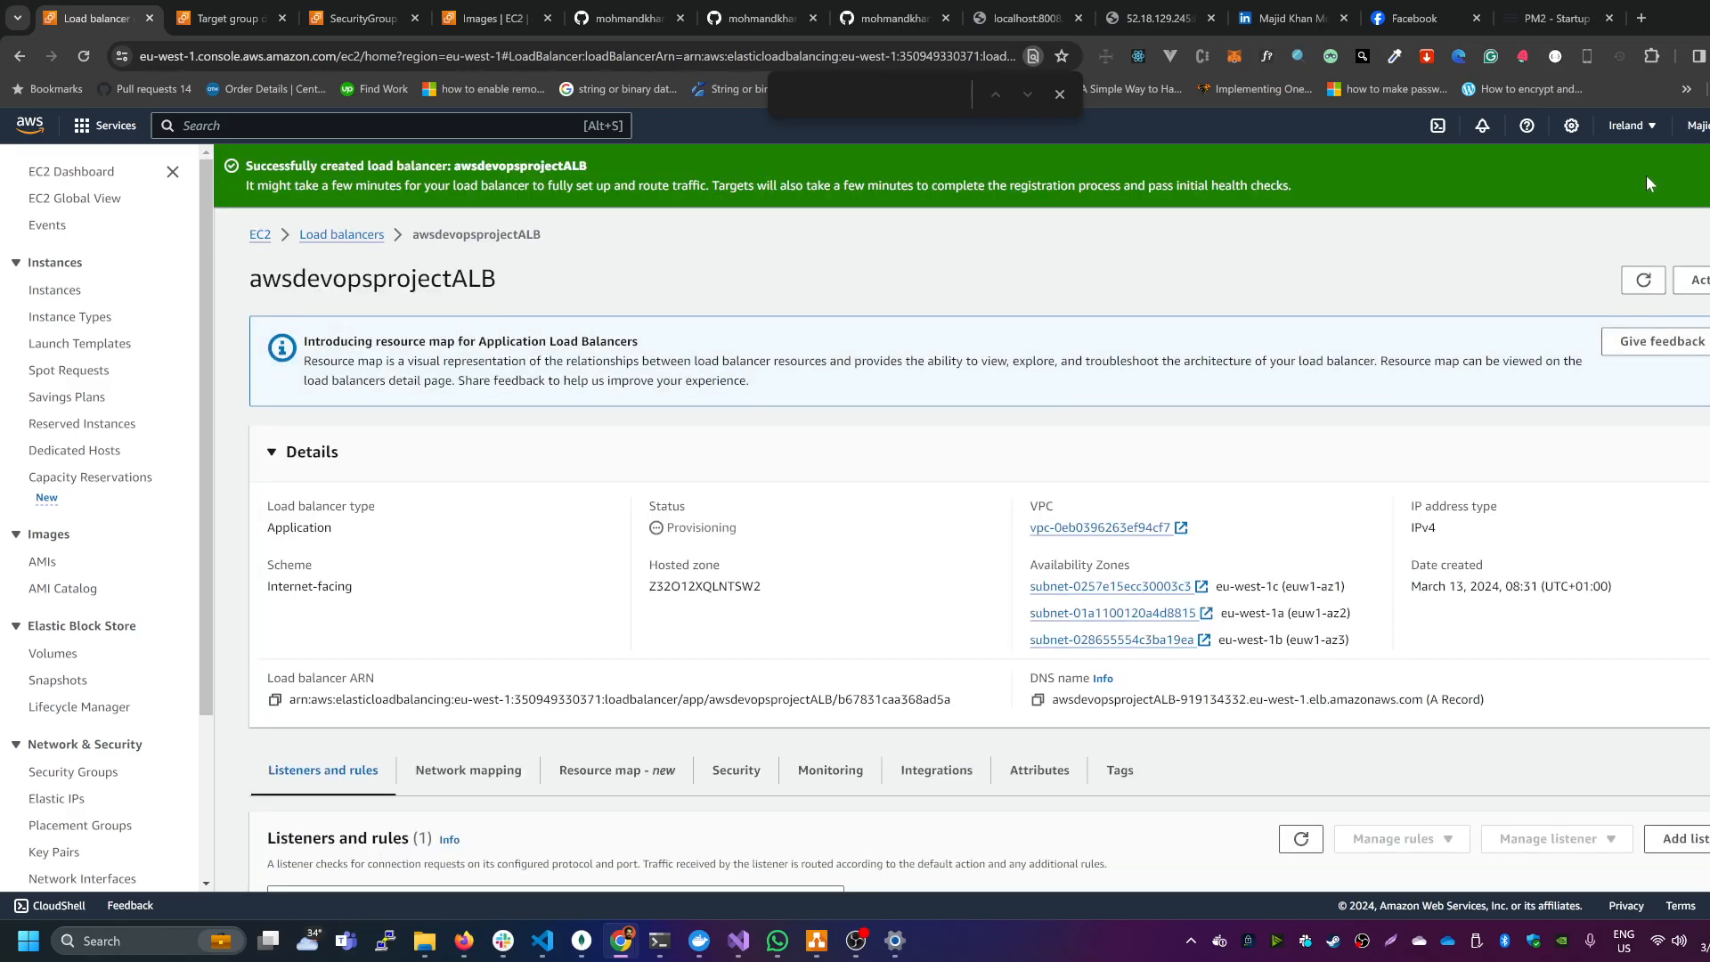
pyautogui.scroll(-2, 906, 576)
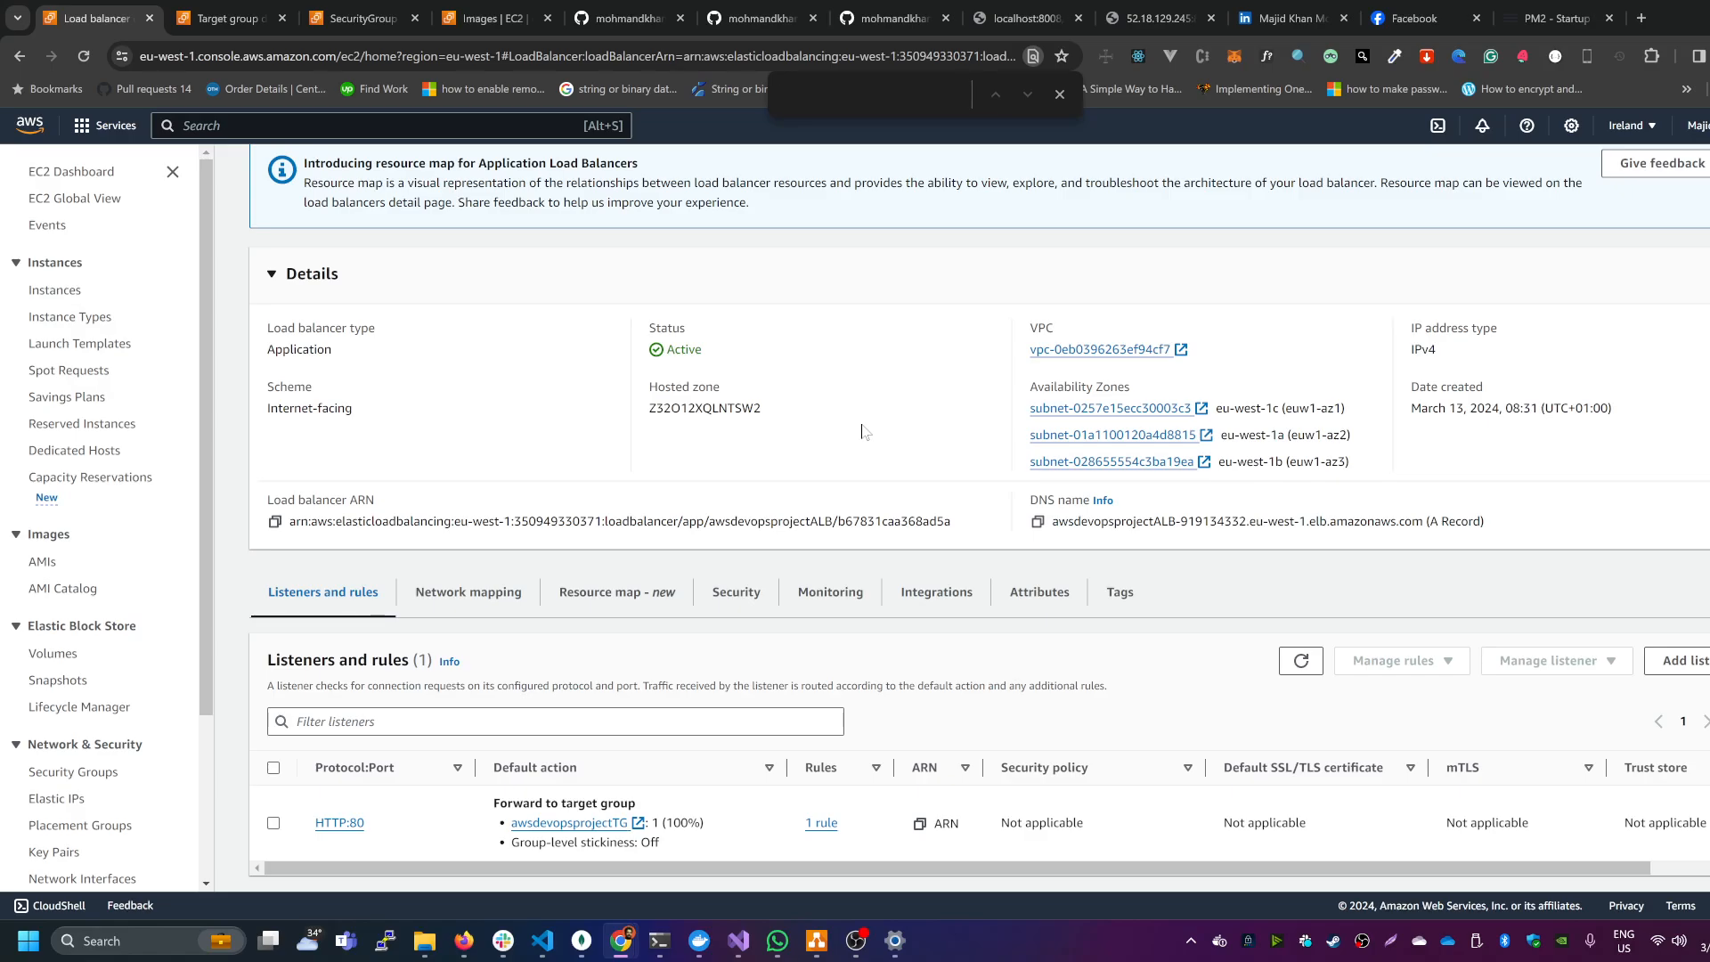
pyautogui.scroll(1, 762, 401)
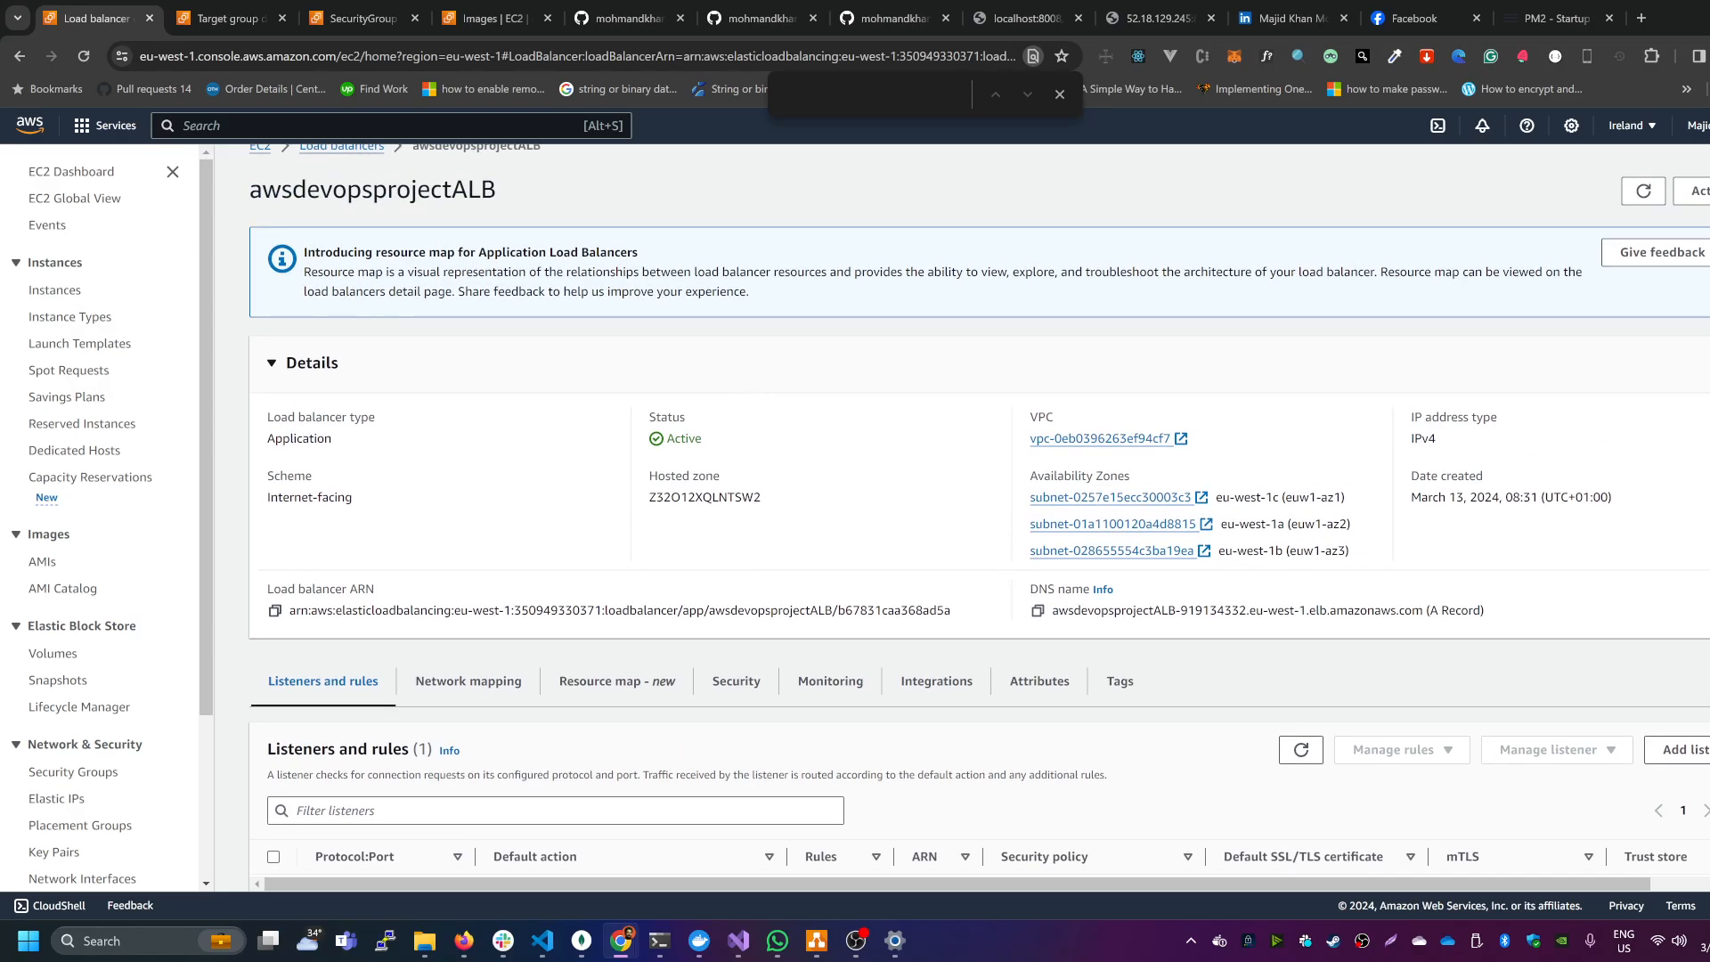
pyautogui.doubleClick(684, 439)
pyautogui.scroll(-2, 767, 450)
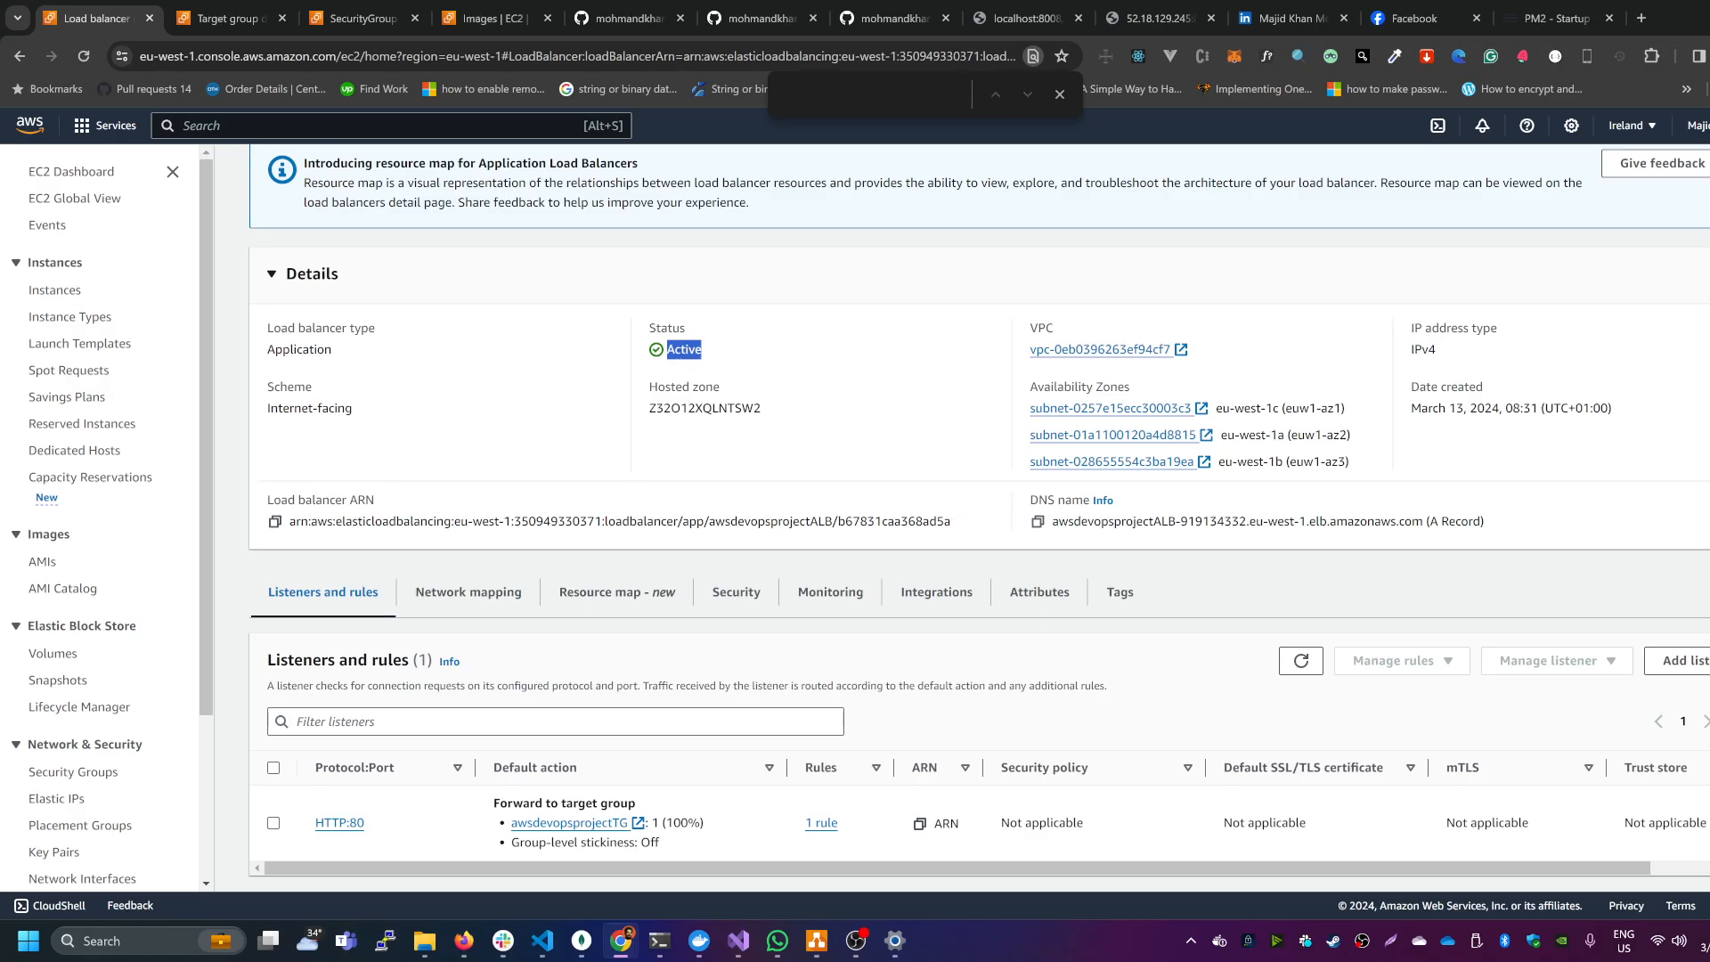
# Step: Copy the awsdevopsprojectALB DNS name and open it in a new browser tab to test the application
pyautogui.click(1031, 506)
pyautogui.moveTo(1031, 506); pyautogui.dragTo(1090, 504)
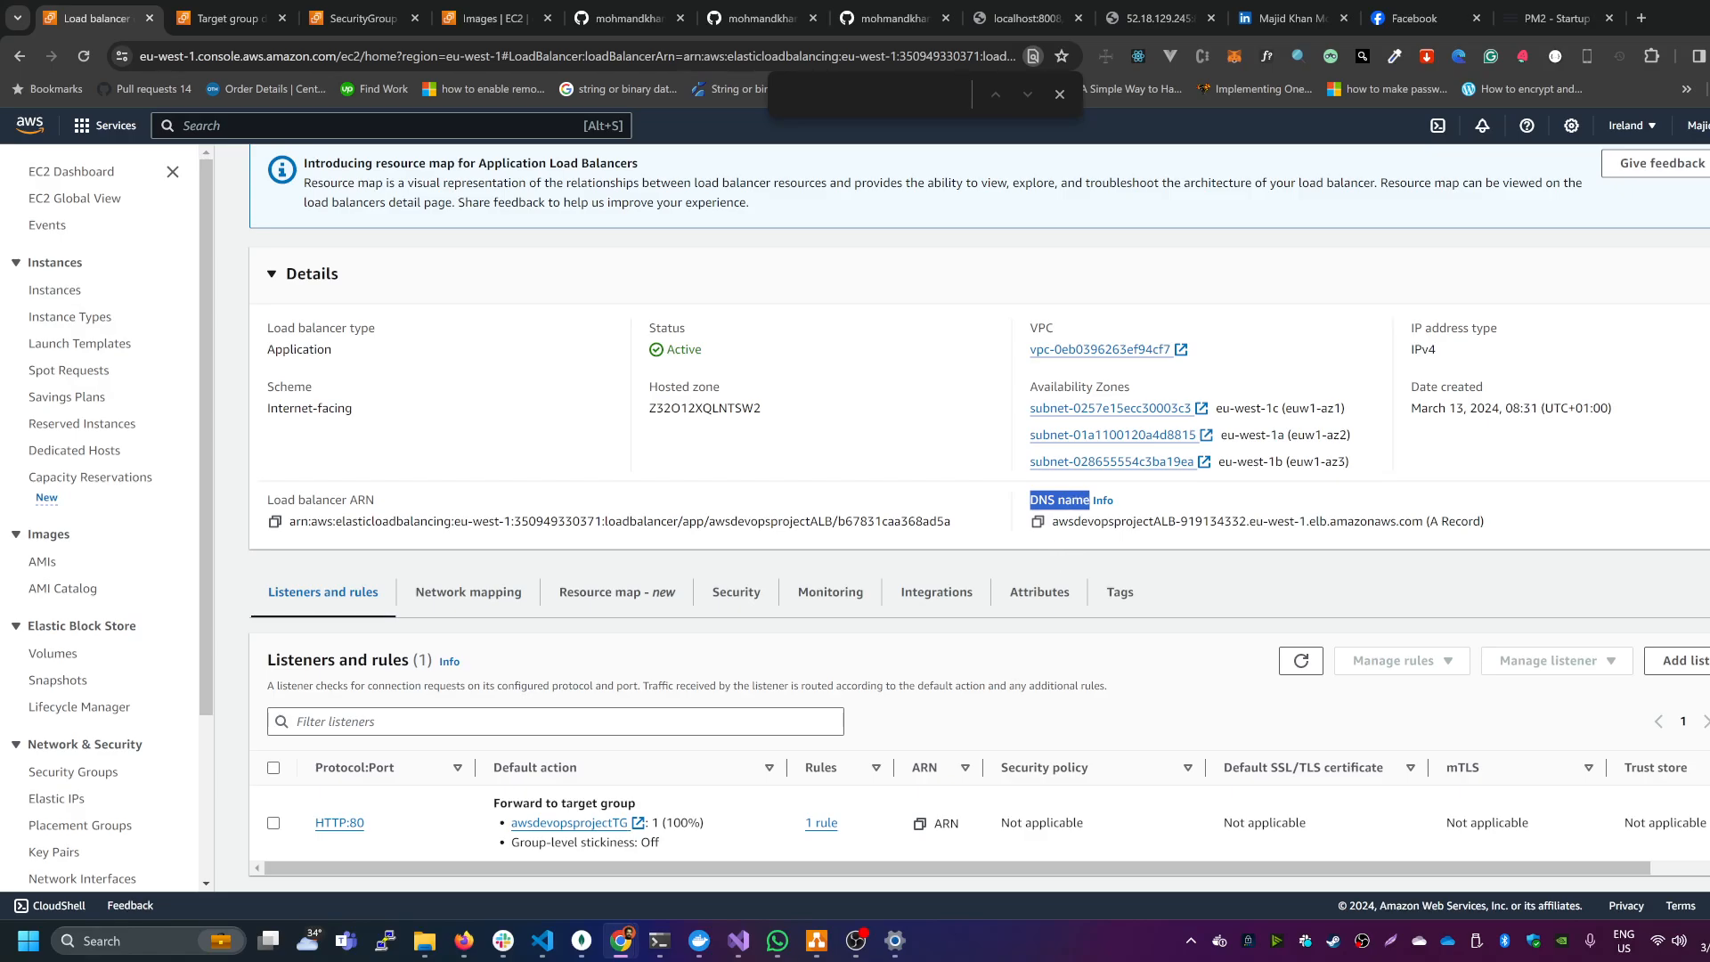
pyautogui.moveTo(1051, 524); pyautogui.dragTo(1424, 534)
pyautogui.hotkey('ctrl', 'c')
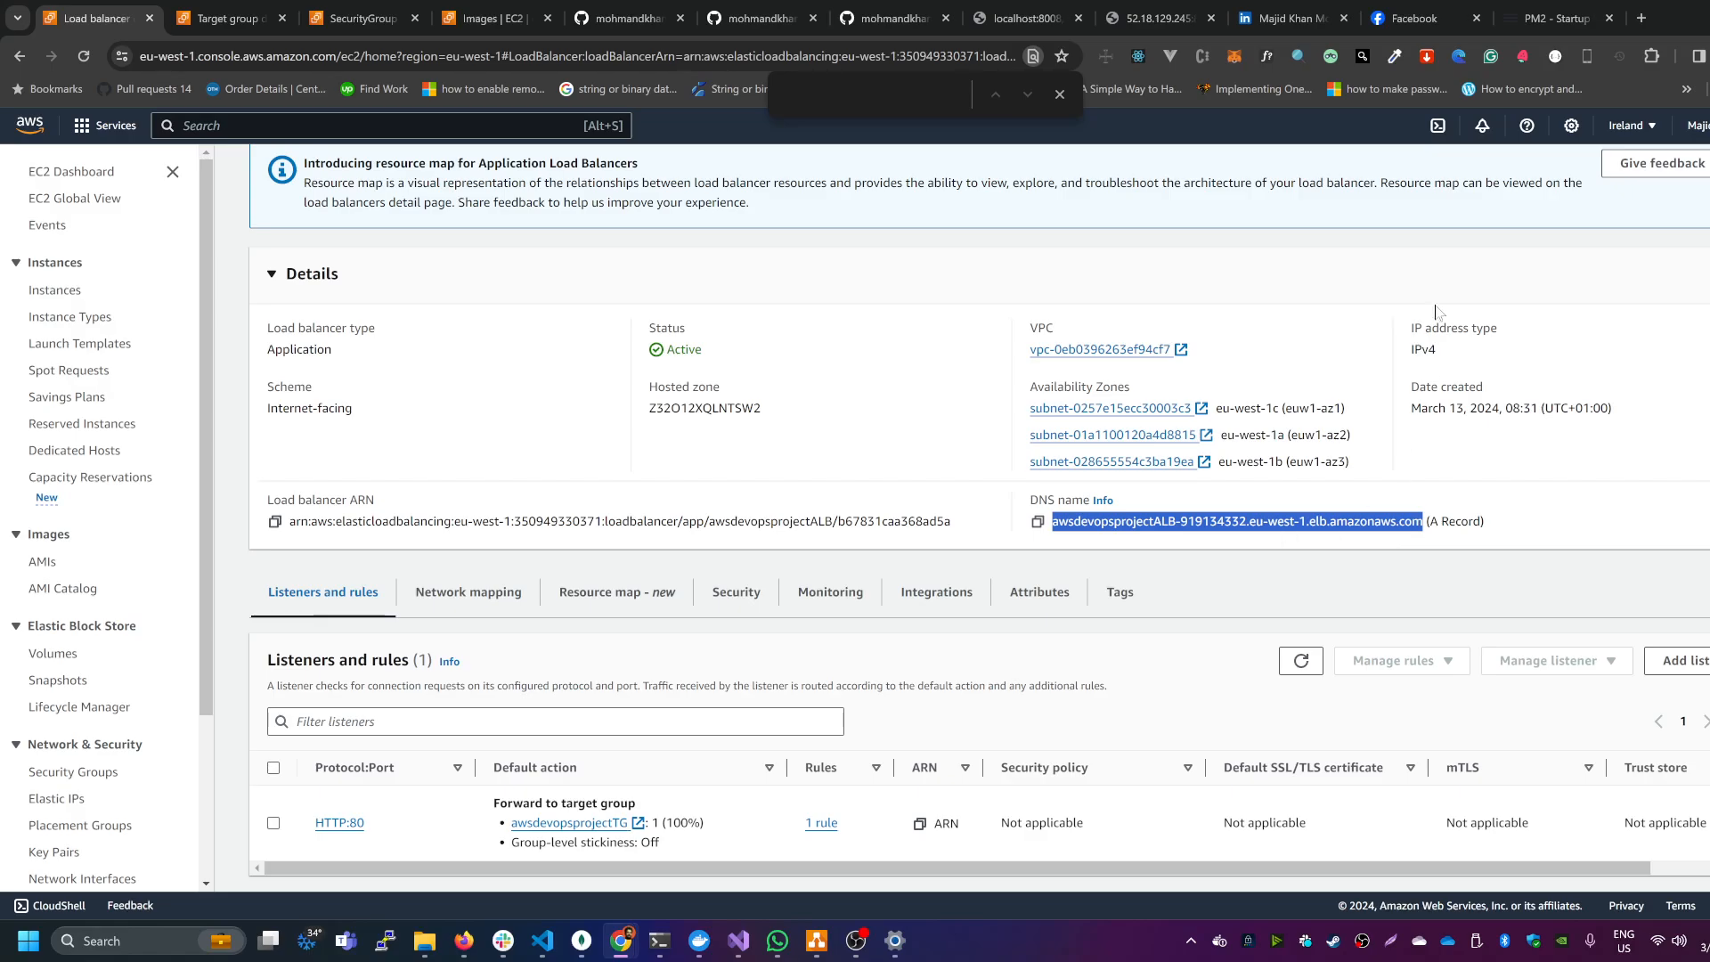
pyautogui.click(1642, 17)
pyautogui.click(570, 57)
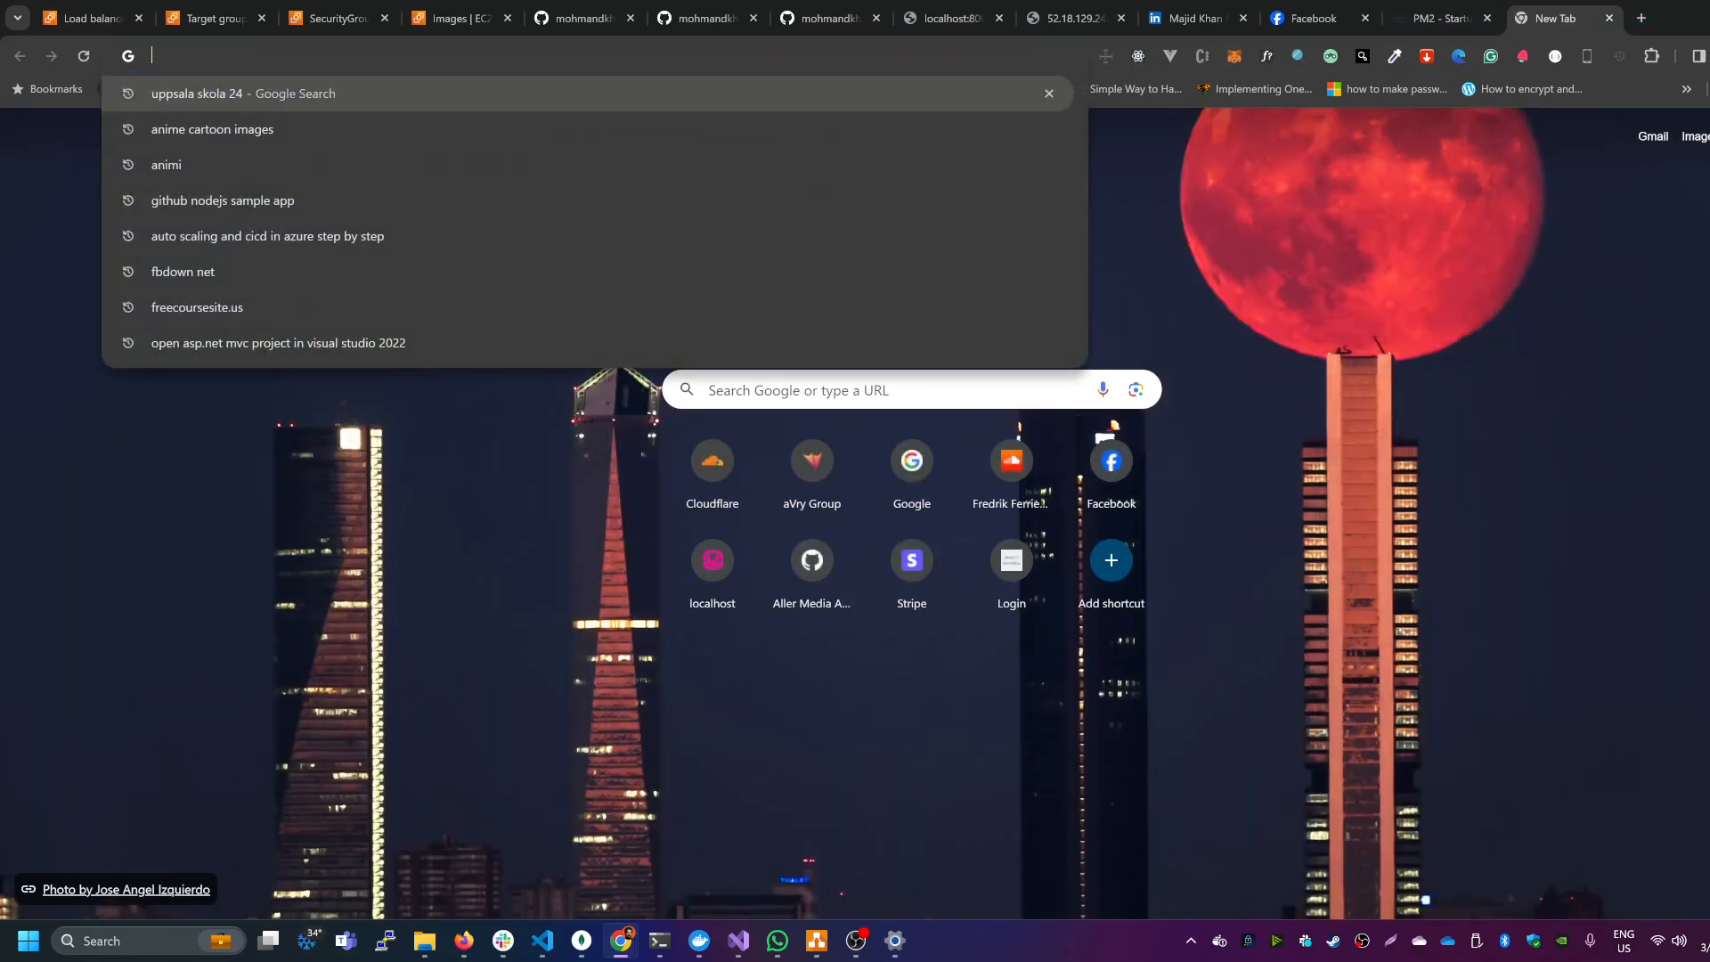
pyautogui.hotkey('ctrl', 'v')
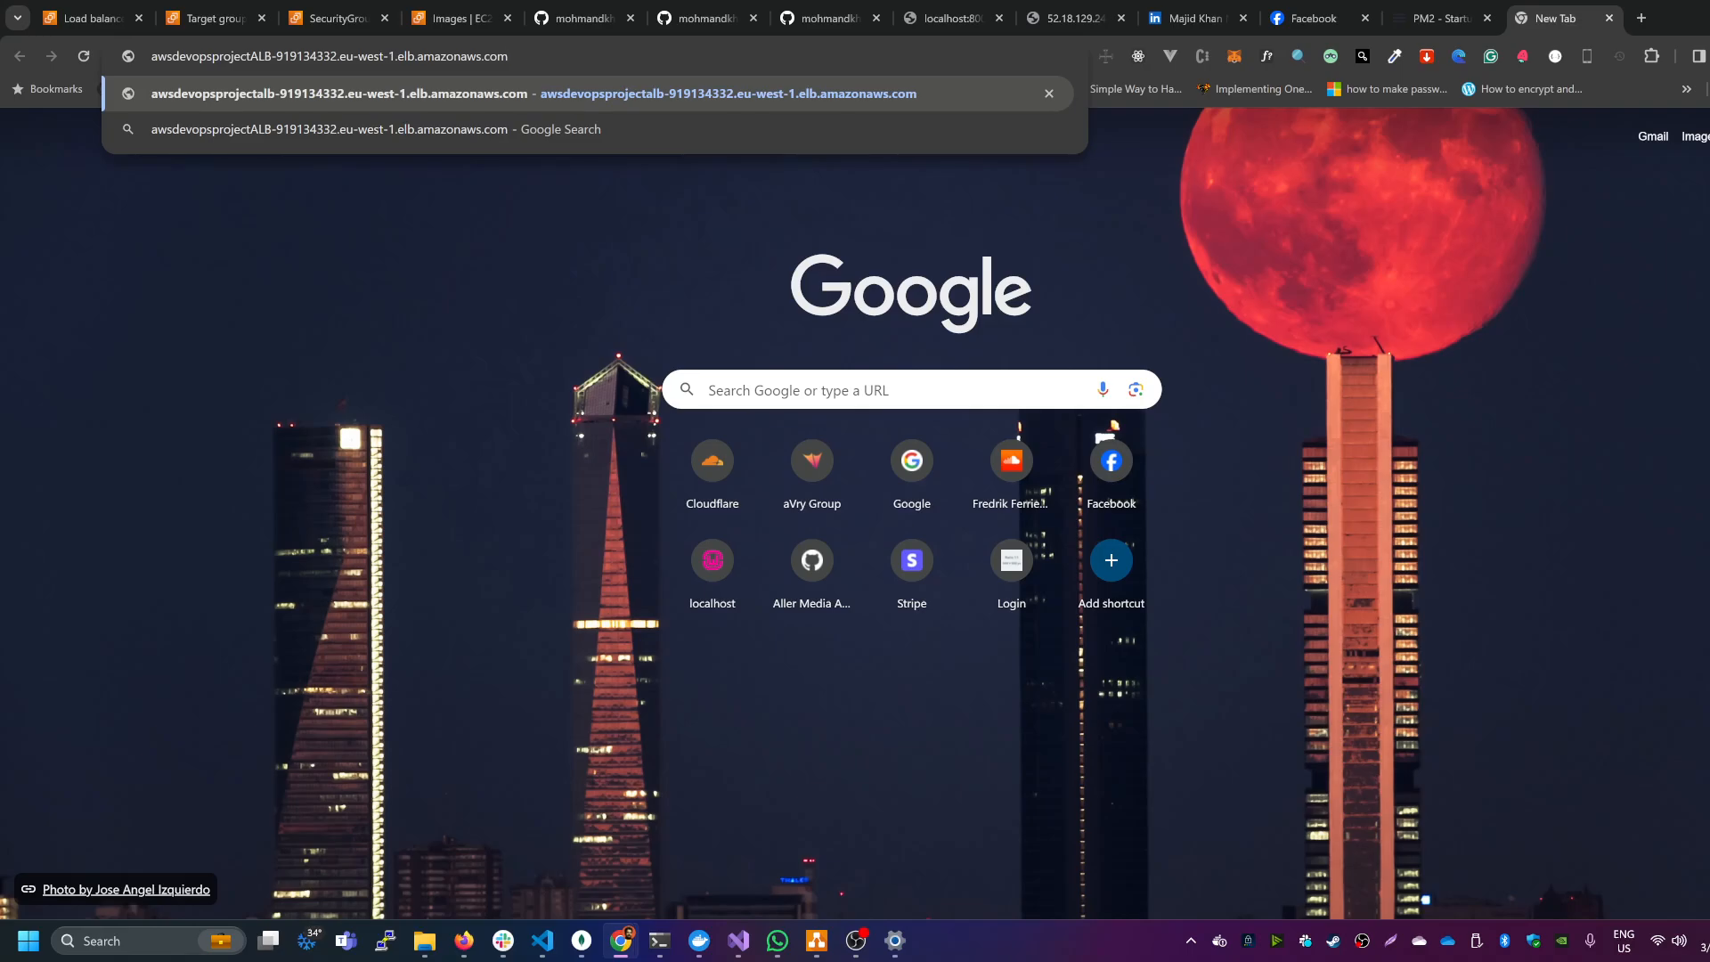
pyautogui.press('Return')
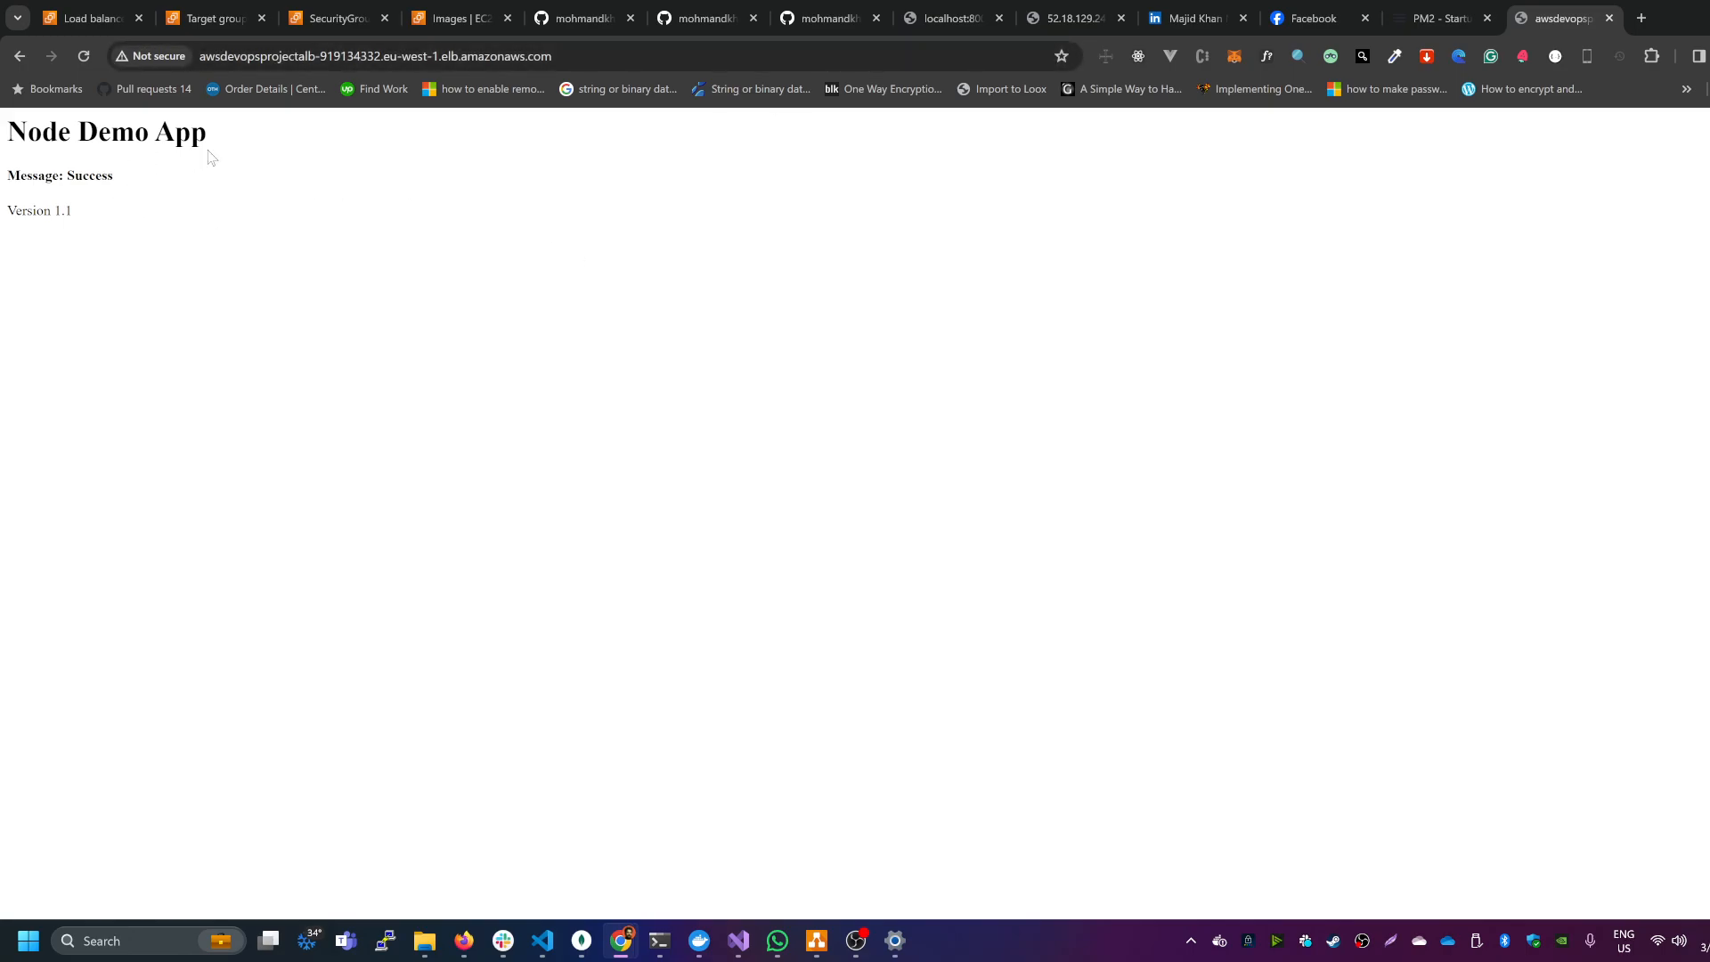
# Step: Open the app's root page directly on the instance at 52.18.129.245:8008, without the /products path
pyautogui.click(1069, 18)
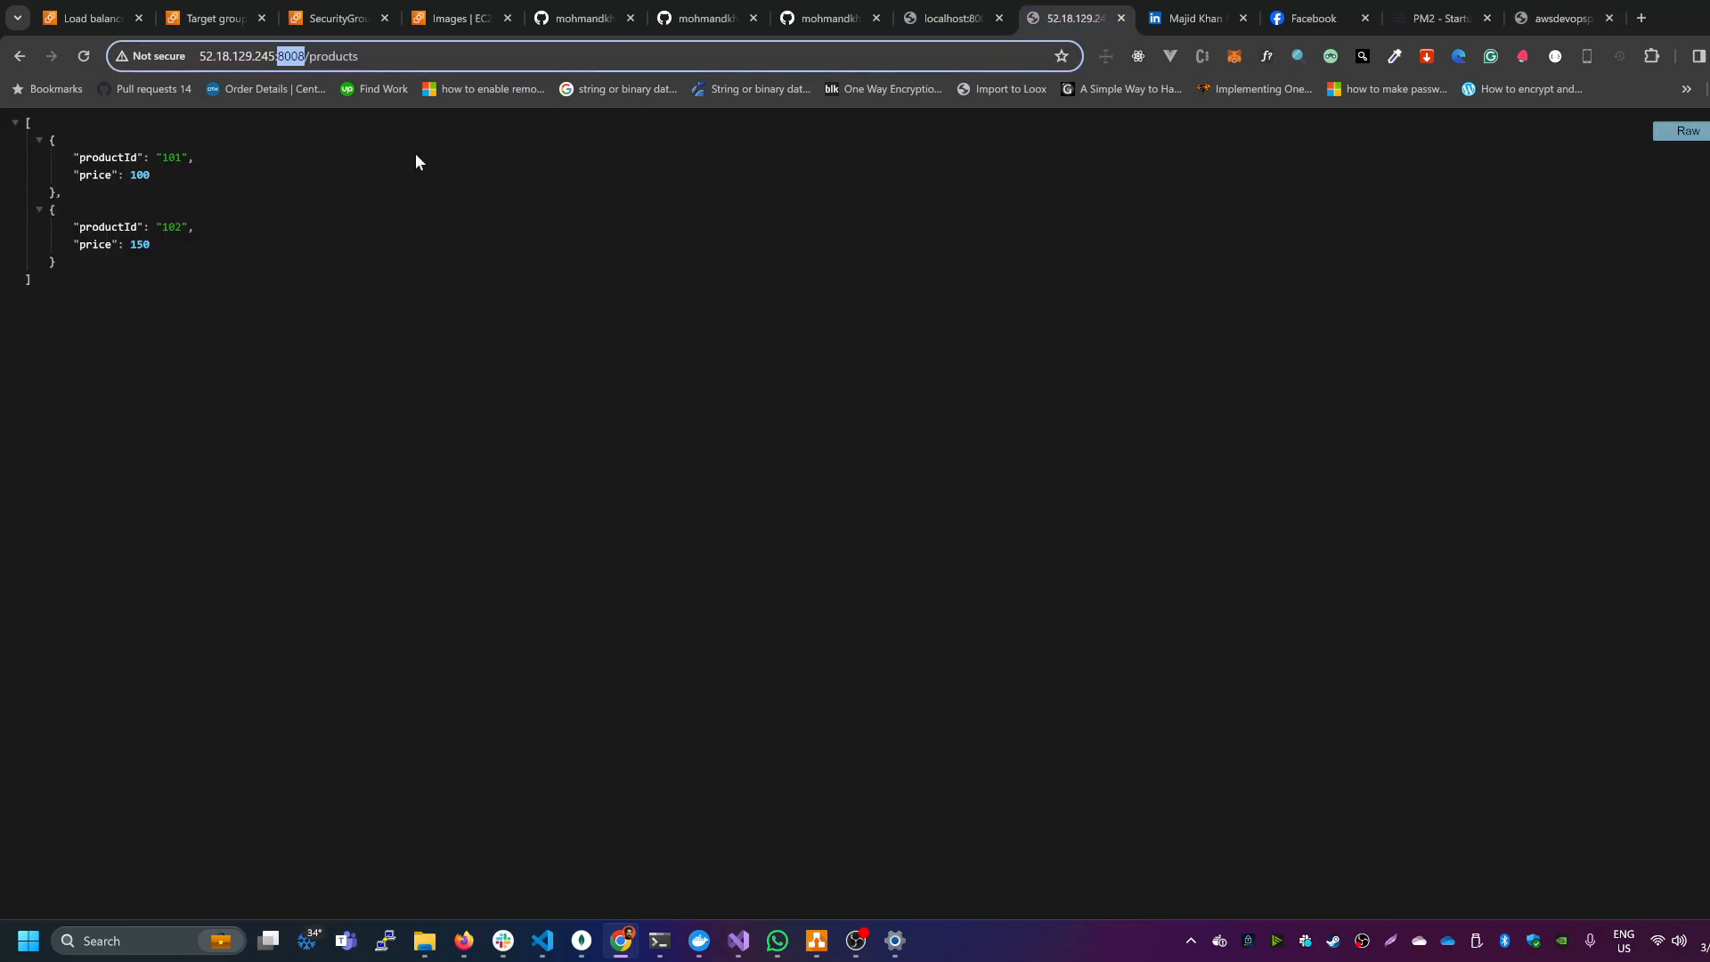
pyautogui.moveTo(305, 62); pyautogui.dragTo(364, 63)
pyautogui.press('BackSpace')
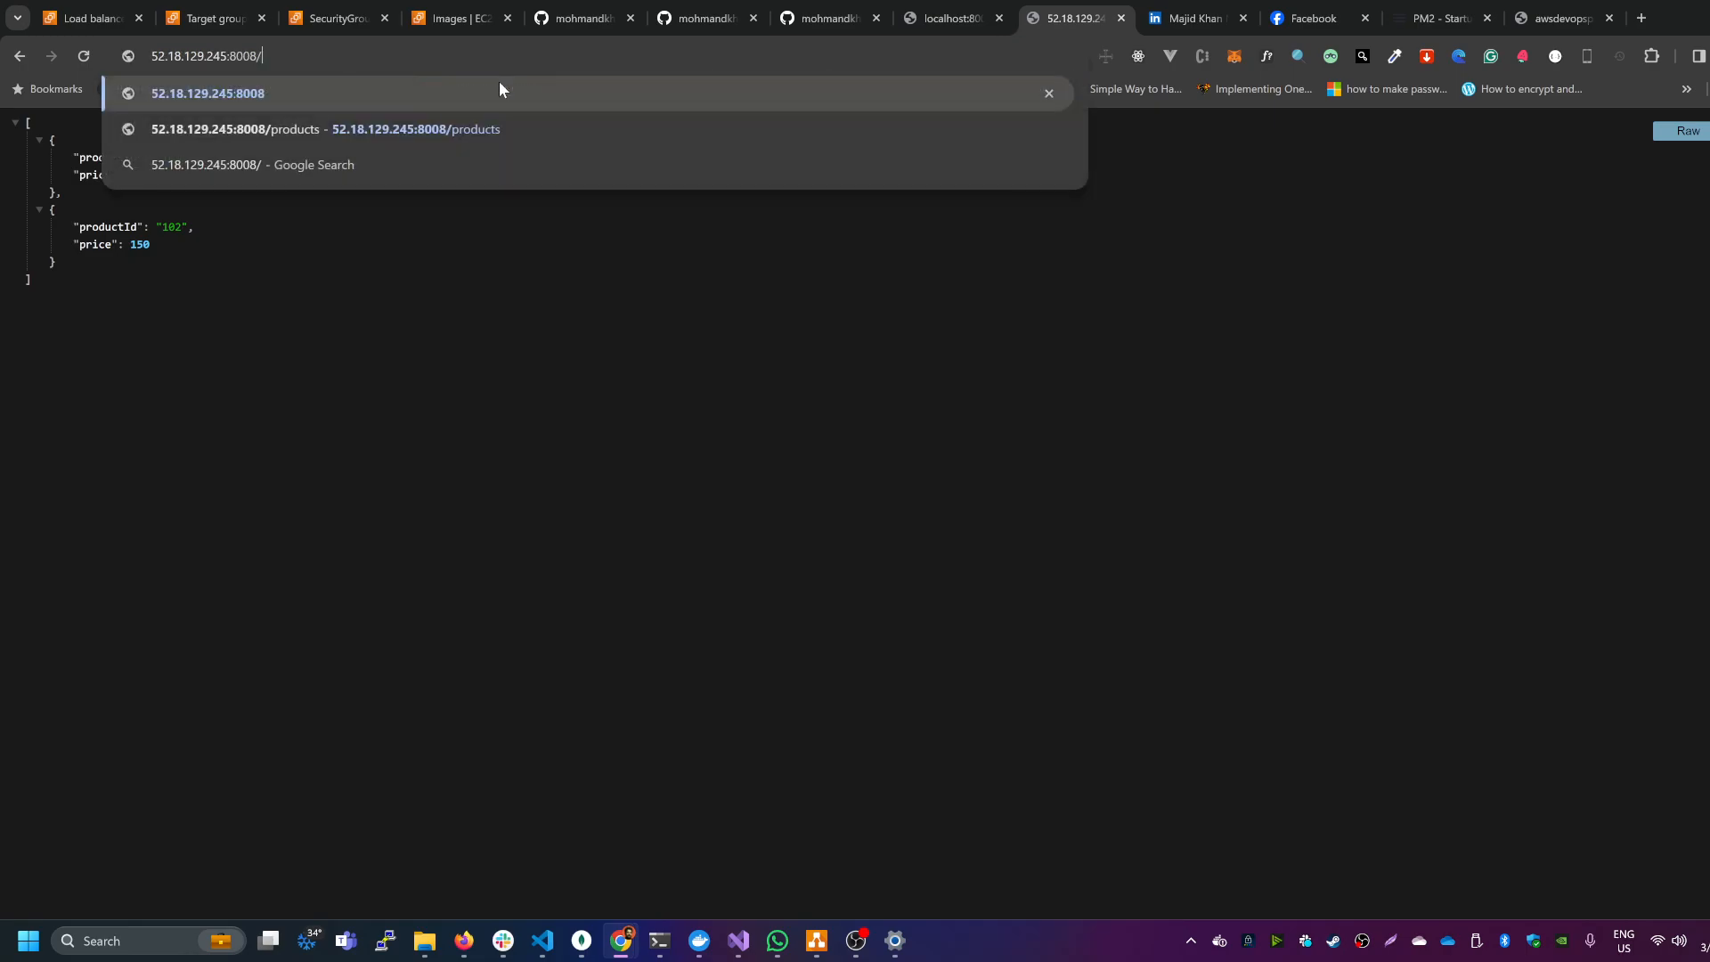
pyautogui.press('Return')
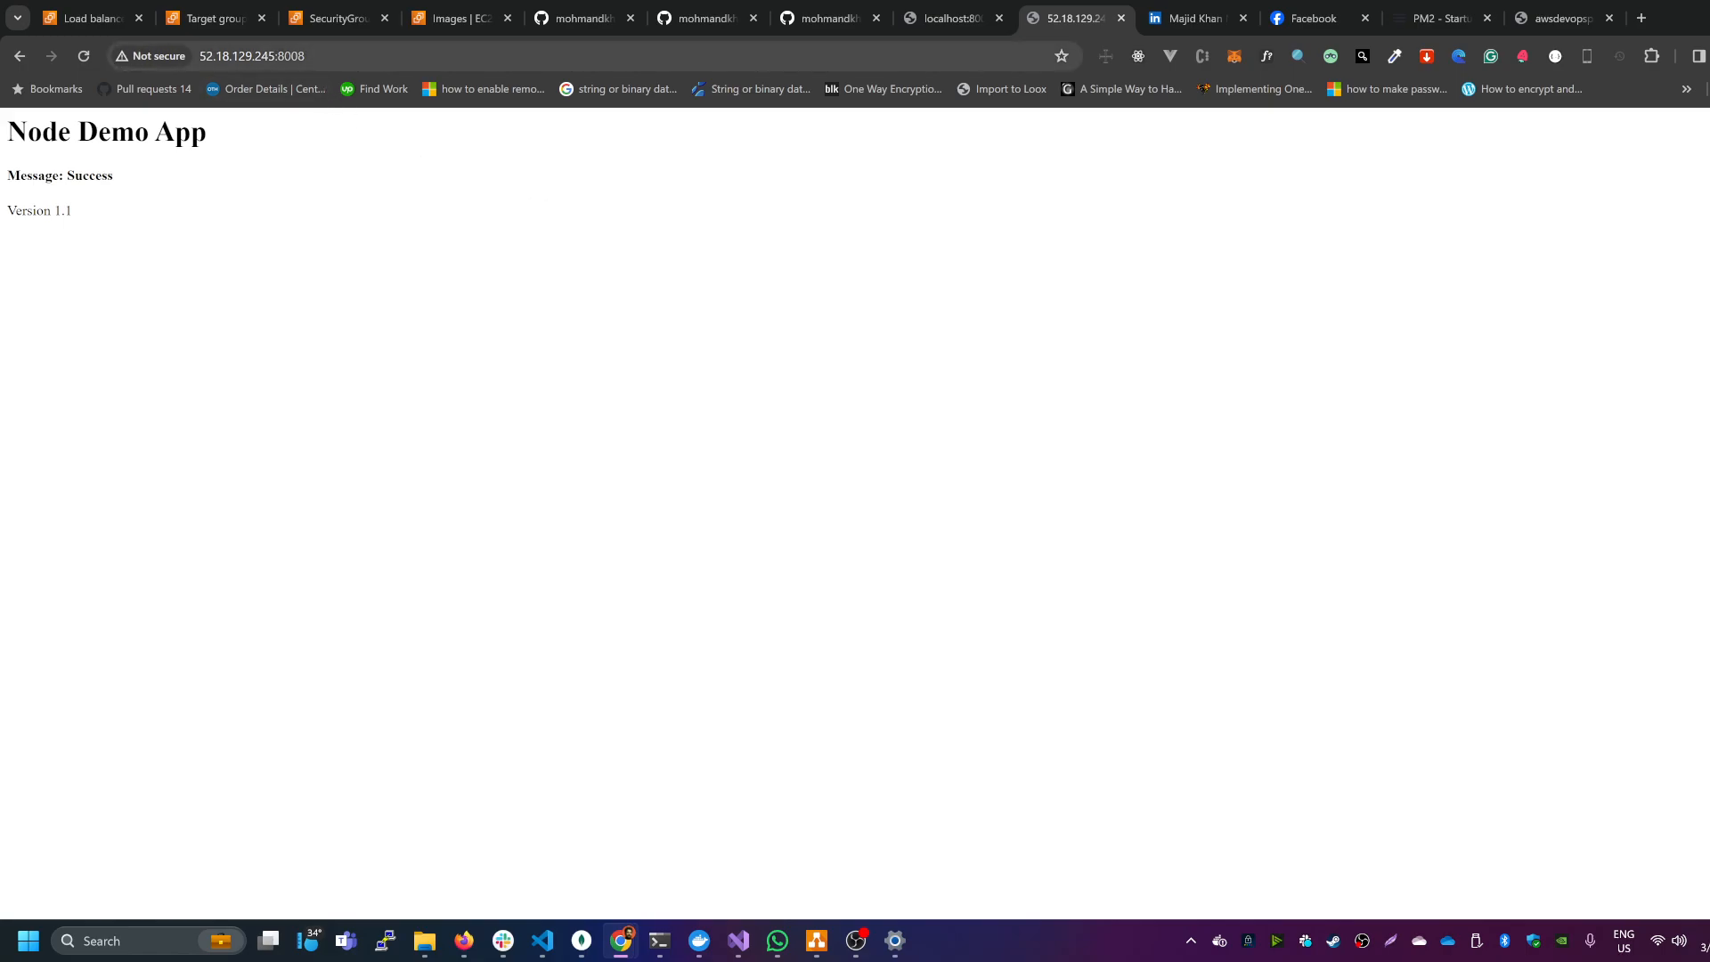
pyautogui.moveTo(306, 56); pyautogui.dragTo(199, 56)
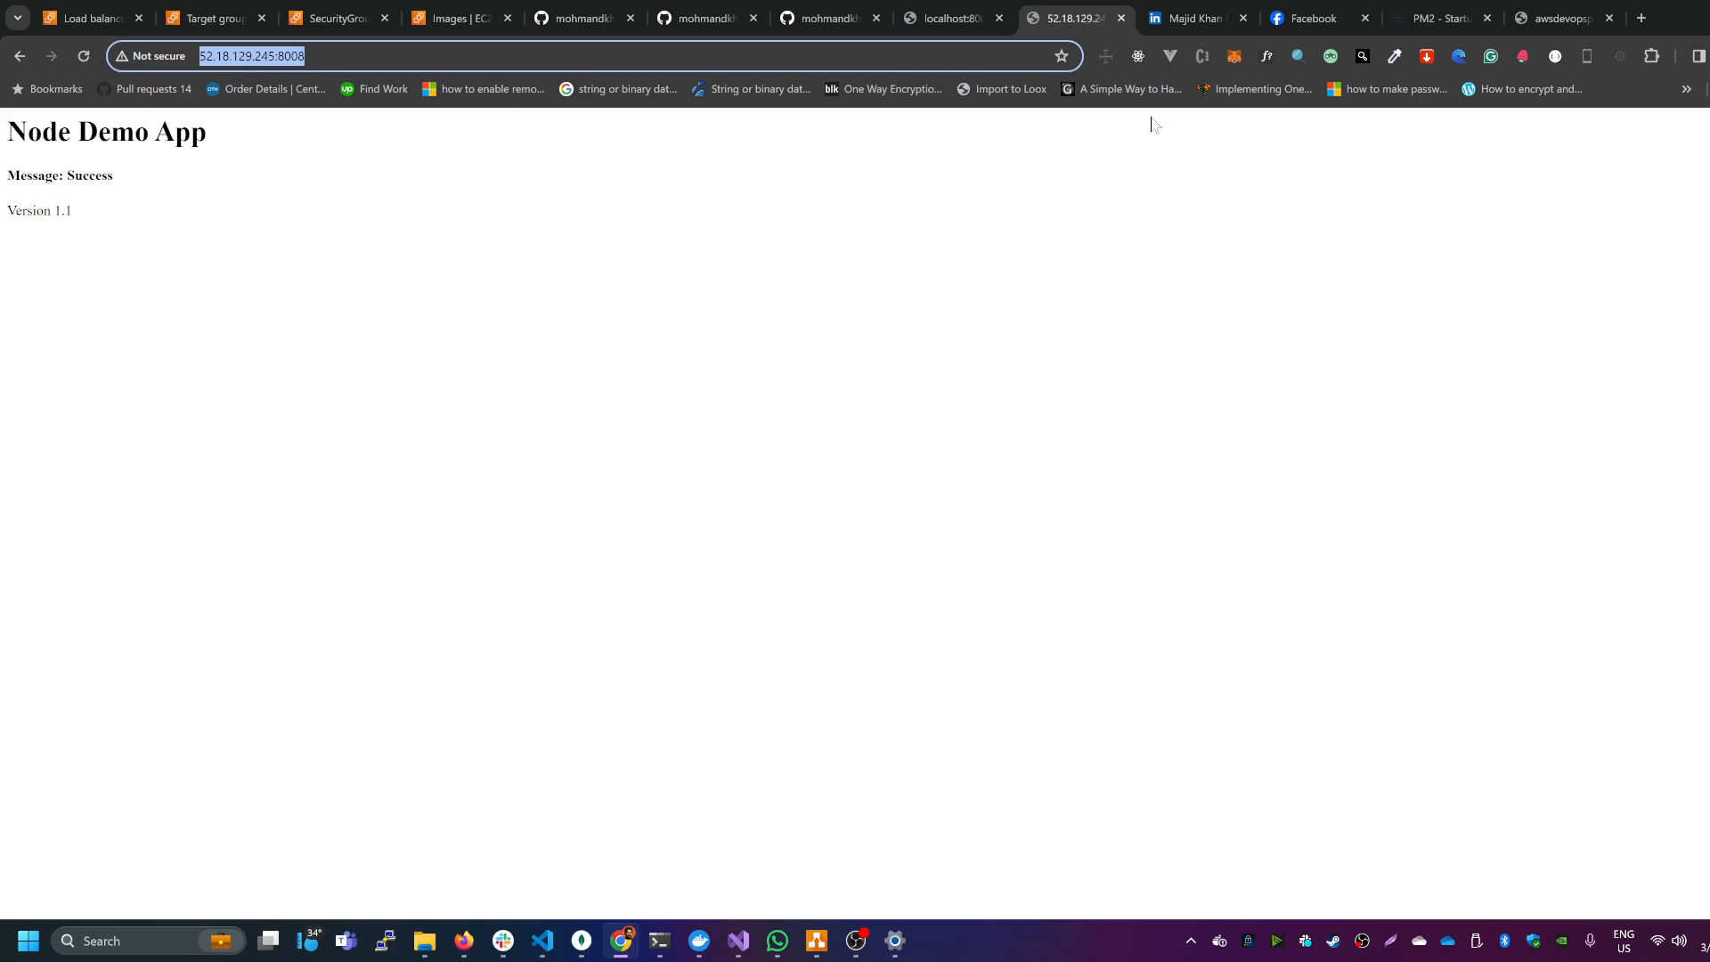
# Step: Place the load balancer's app tab beside the direct-IP tab and reload the app through its DNS name
pyautogui.click(1550, 18)
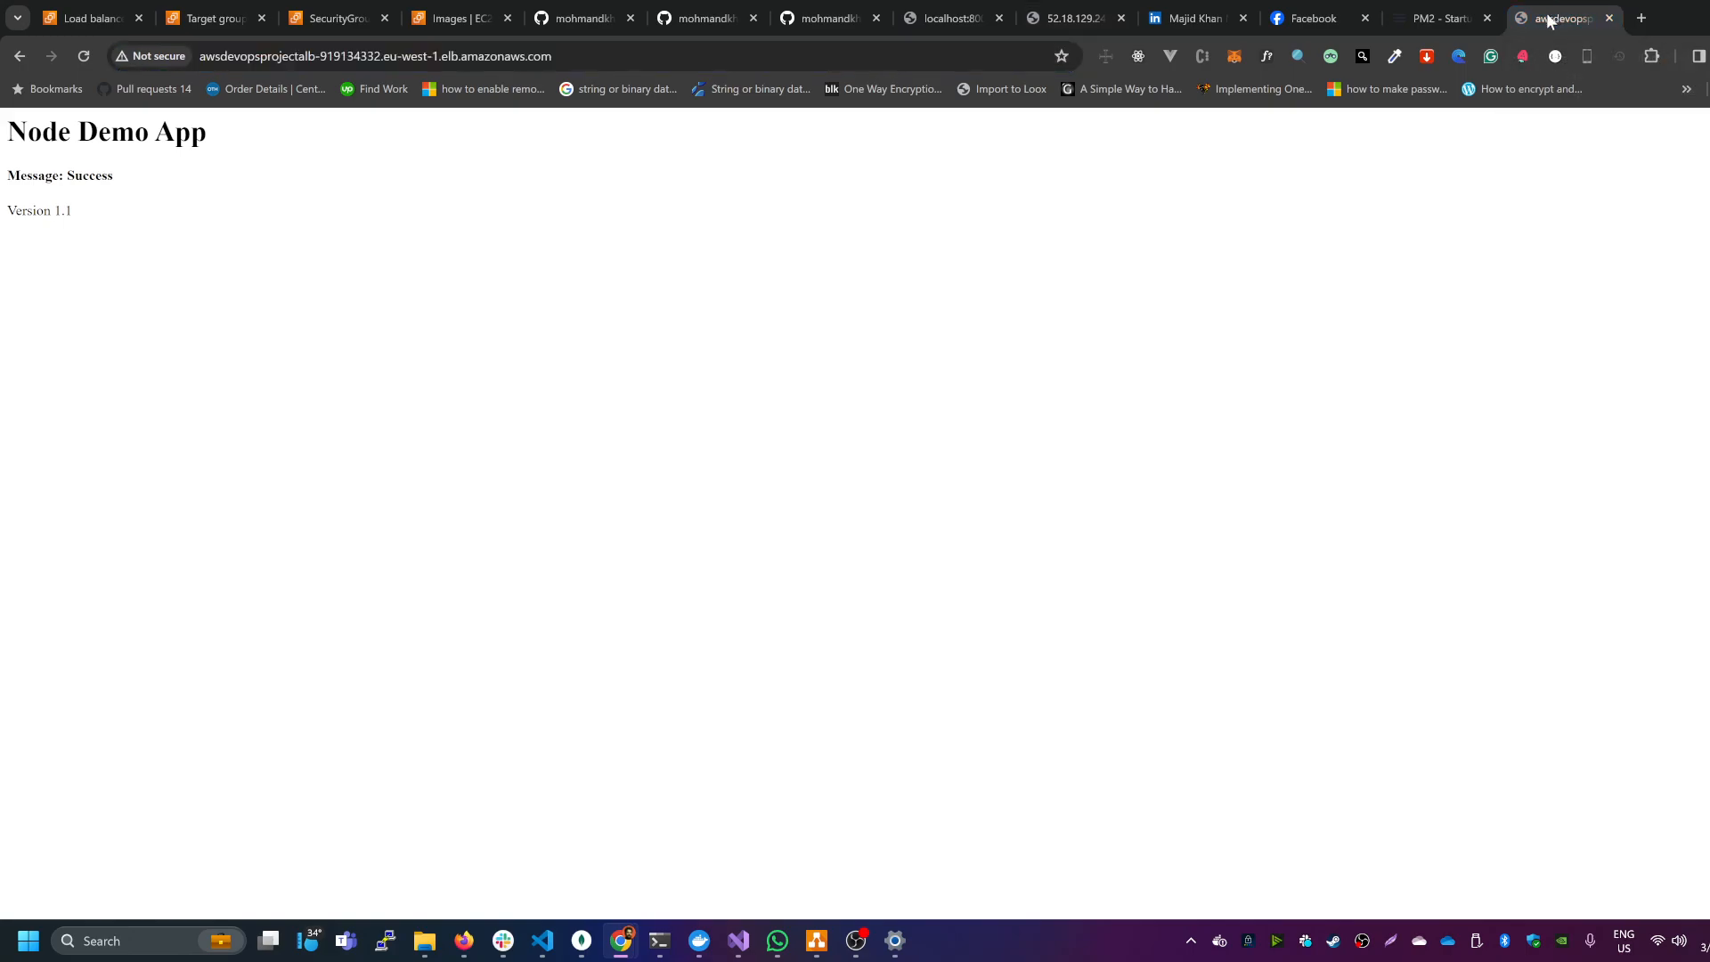
pyautogui.moveTo(1546, 13); pyautogui.dragTo(1190, 18)
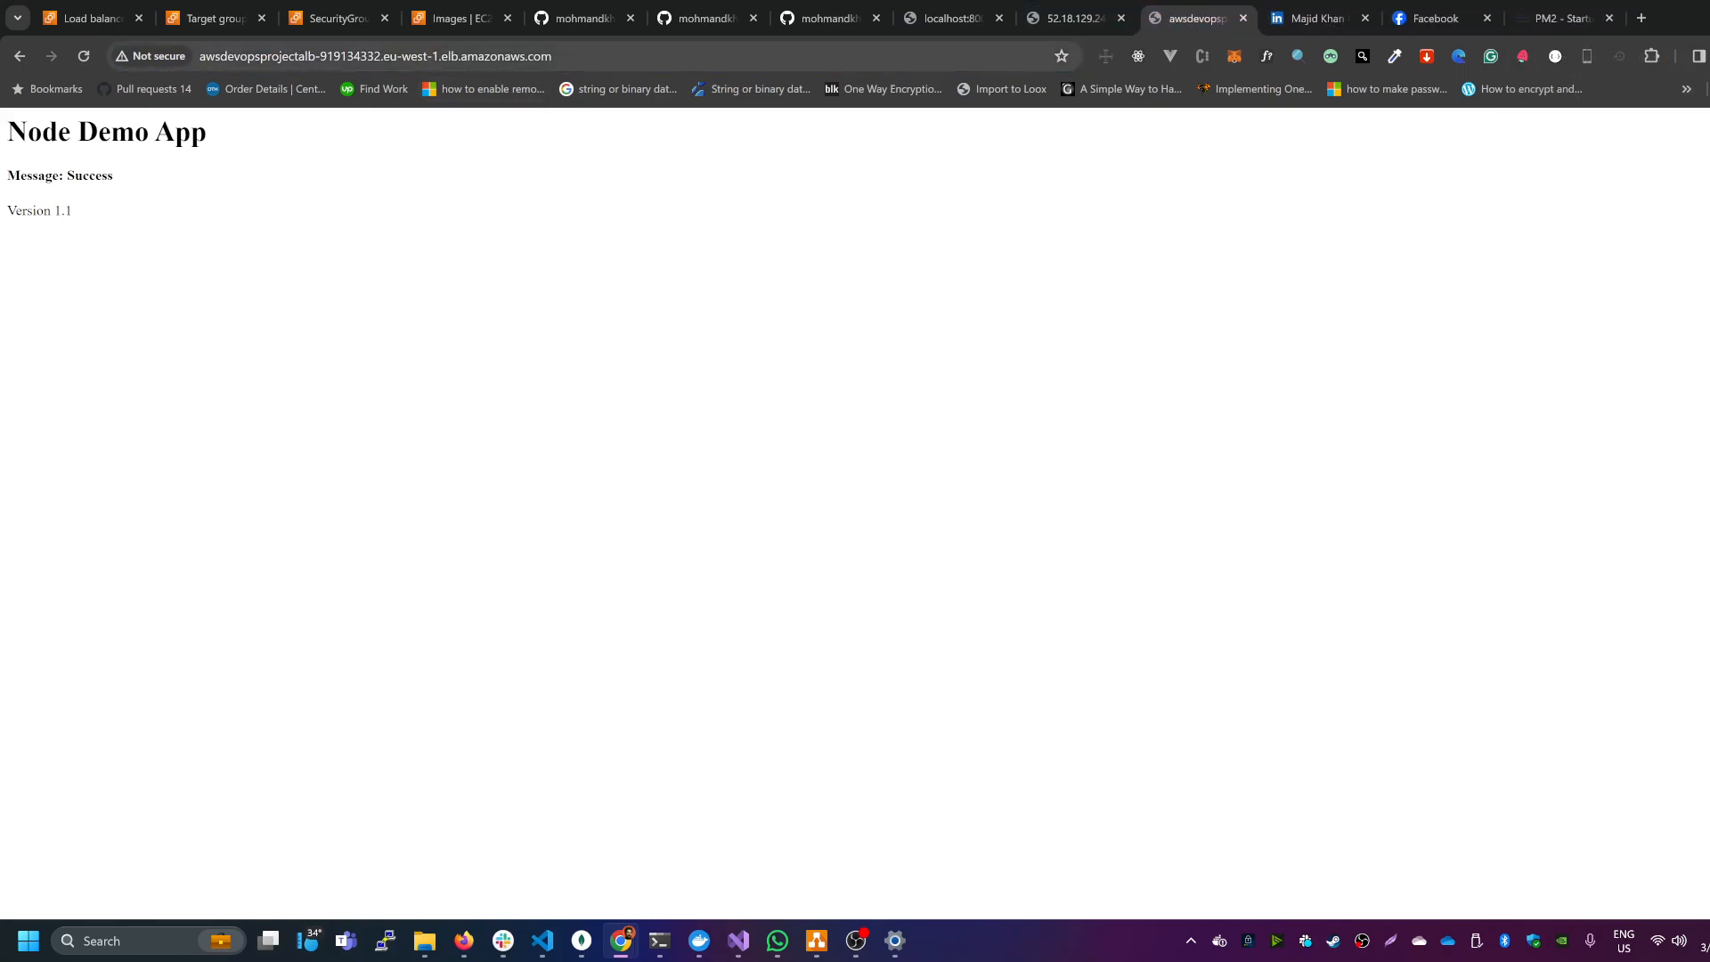
pyautogui.moveTo(552, 56); pyautogui.dragTo(200, 59)
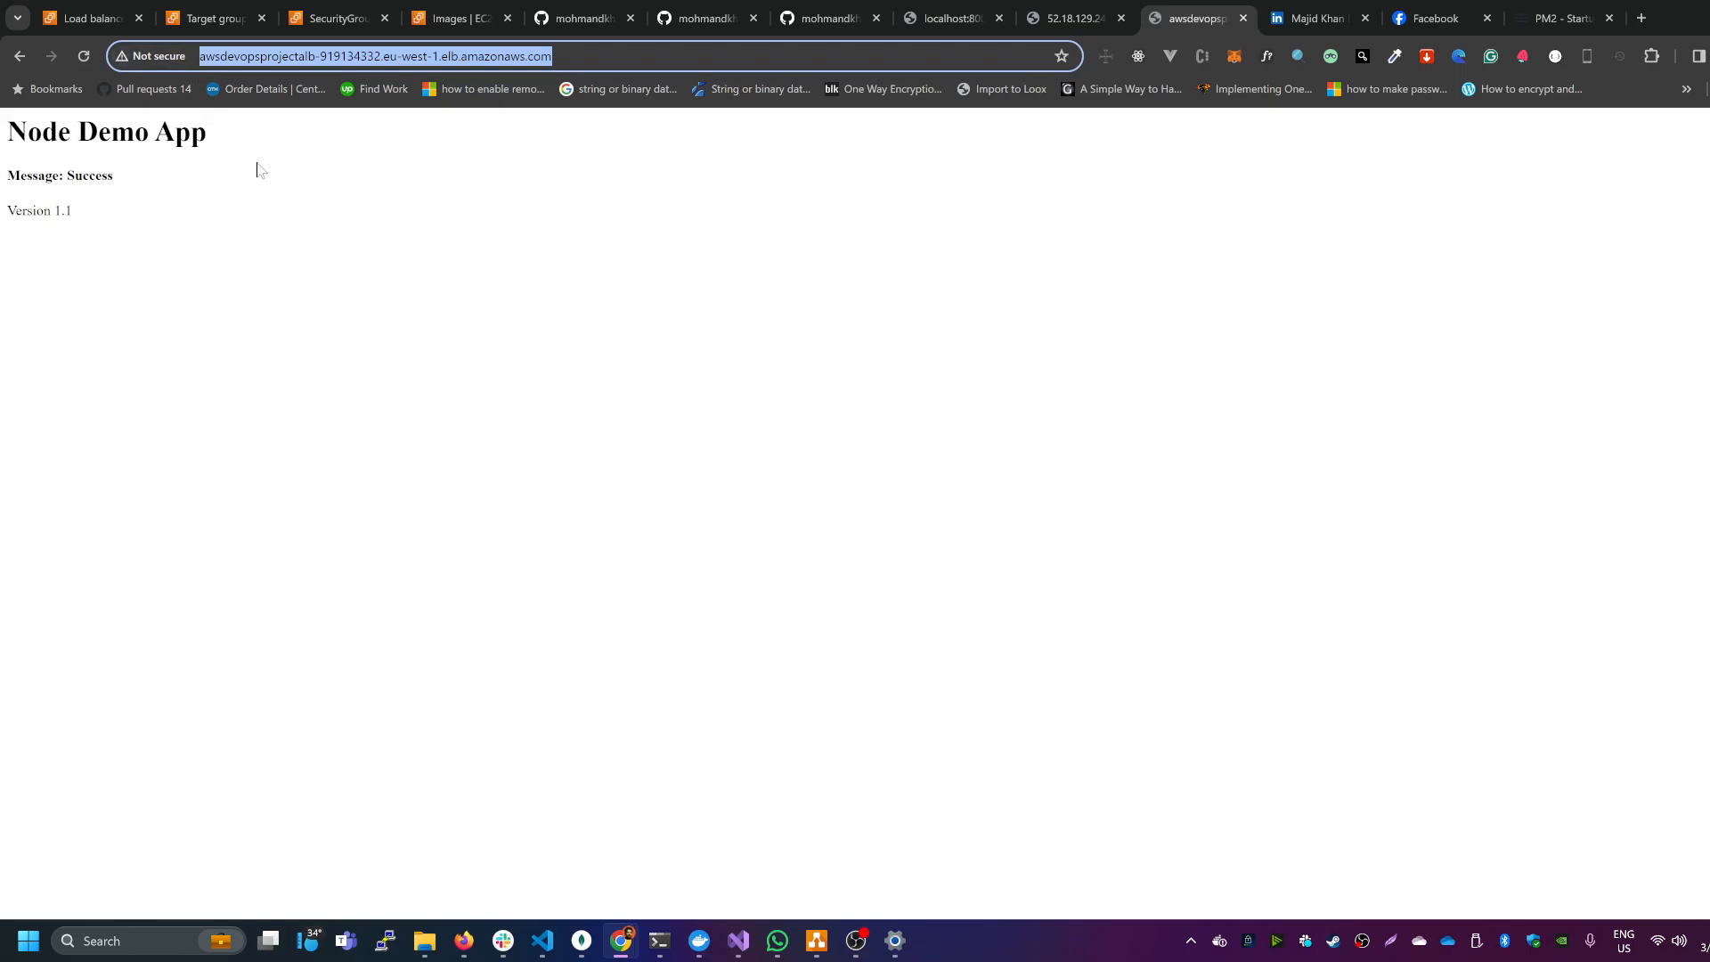
pyautogui.click(85, 56)
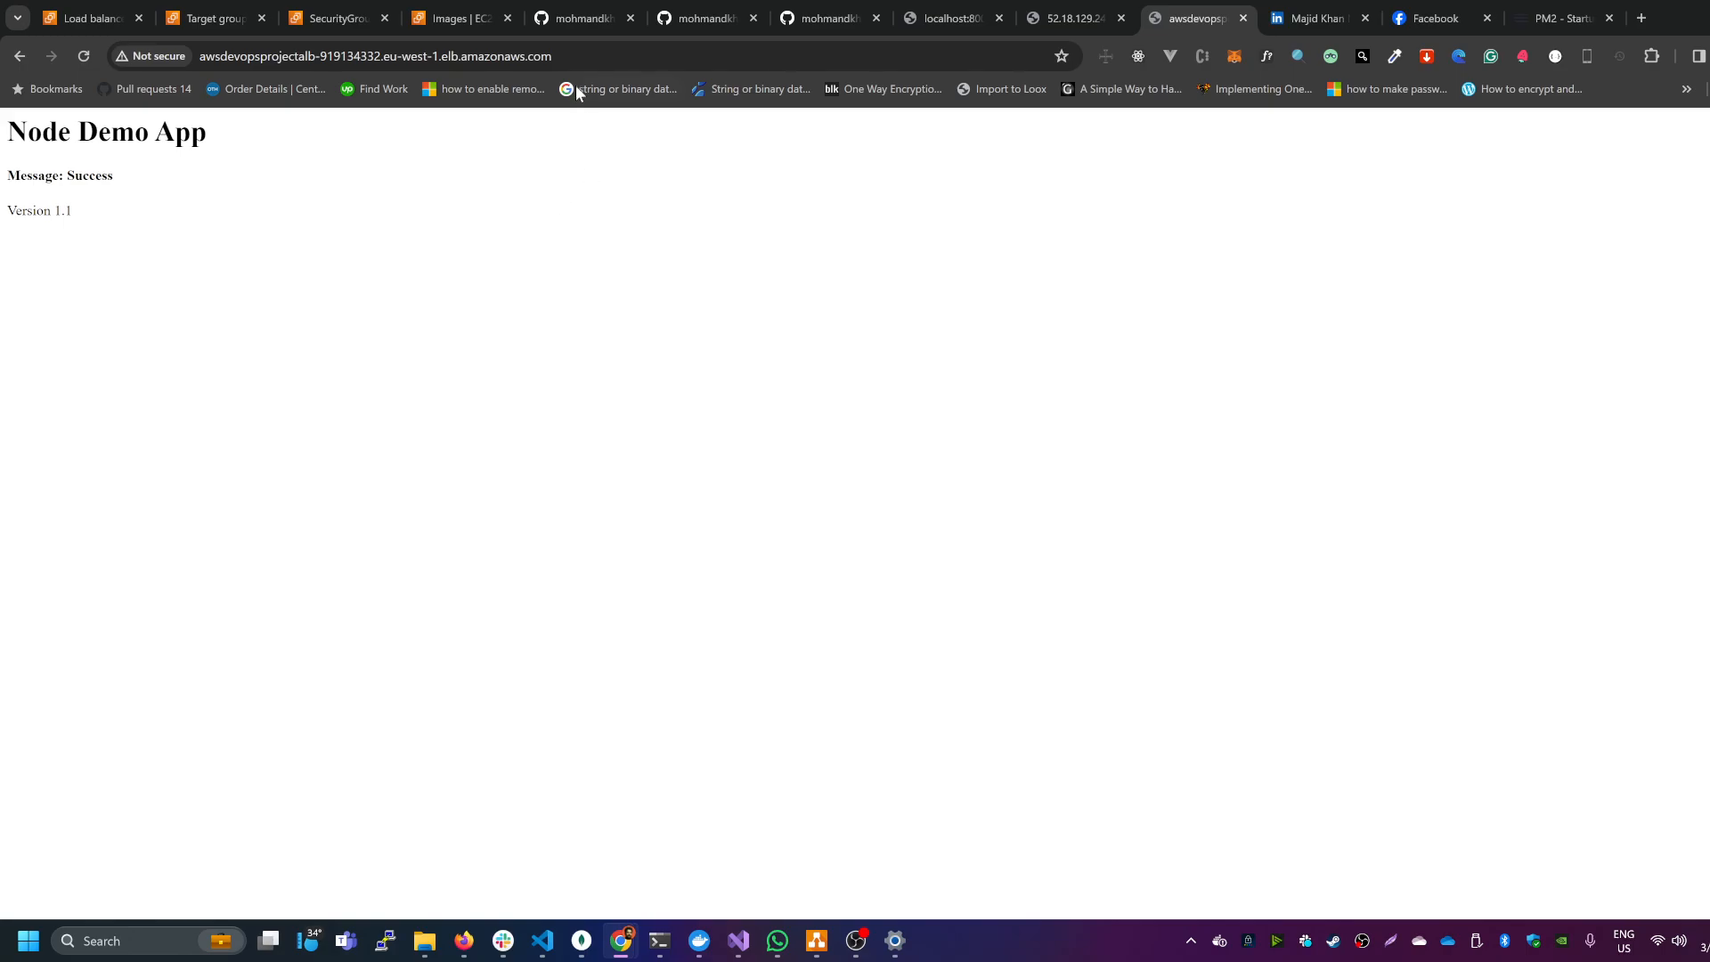
pyautogui.click(577, 56)
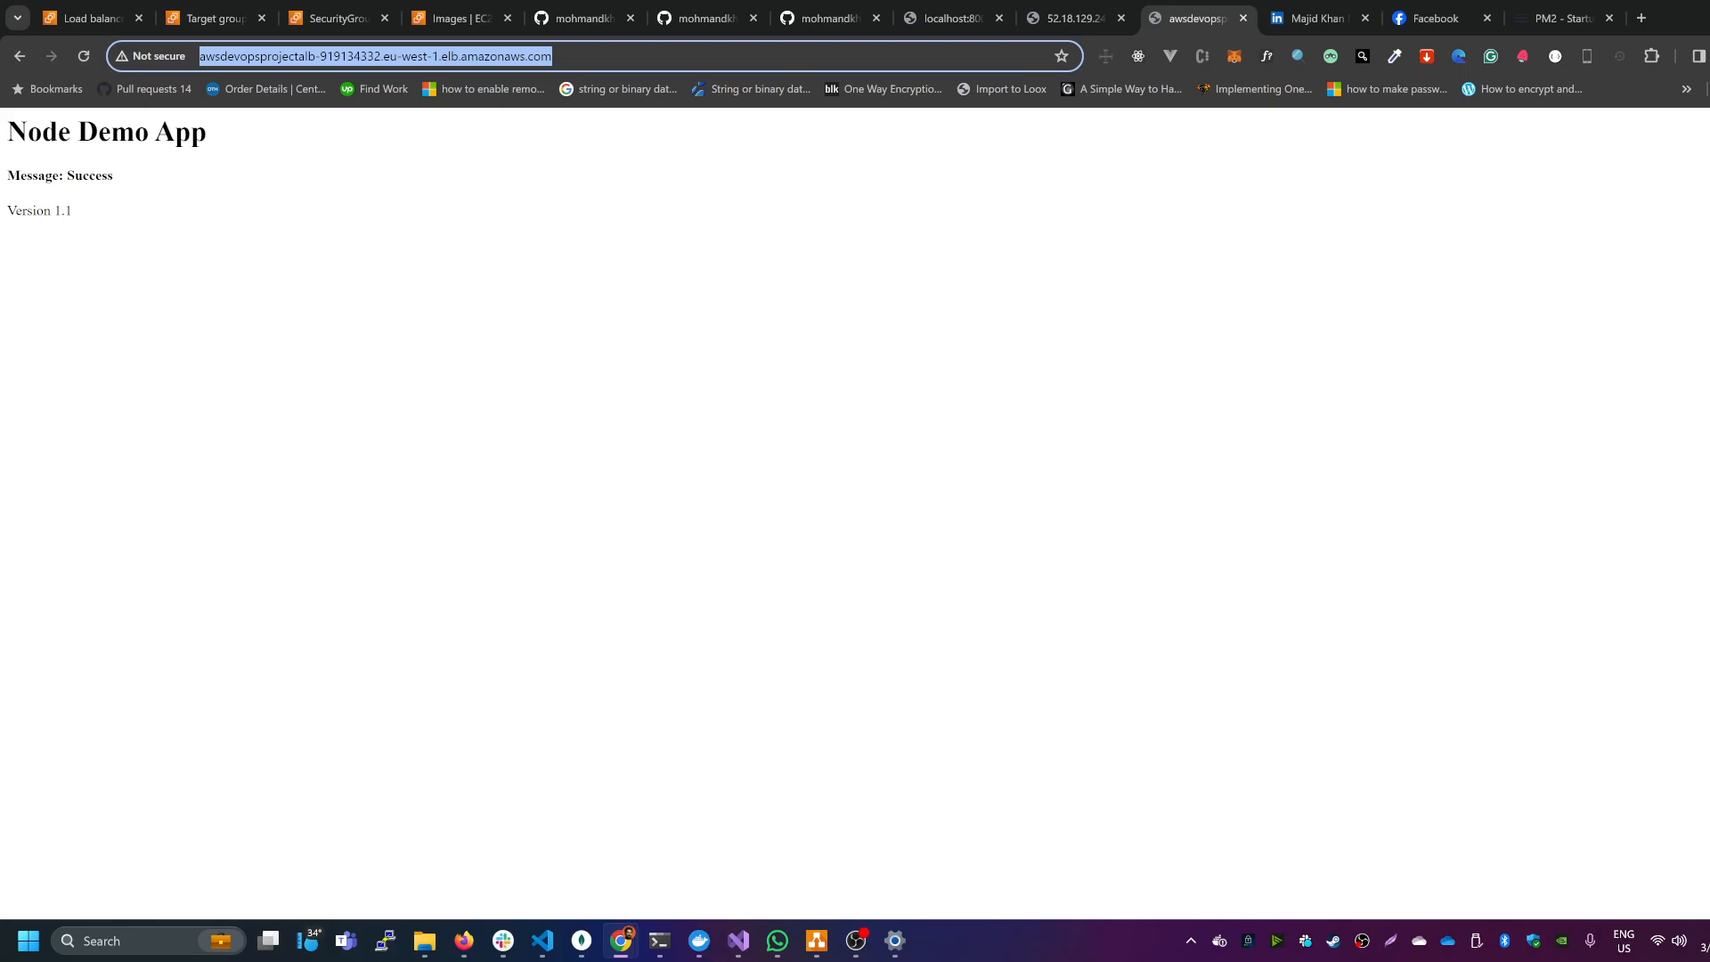
pyautogui.click(577, 56)
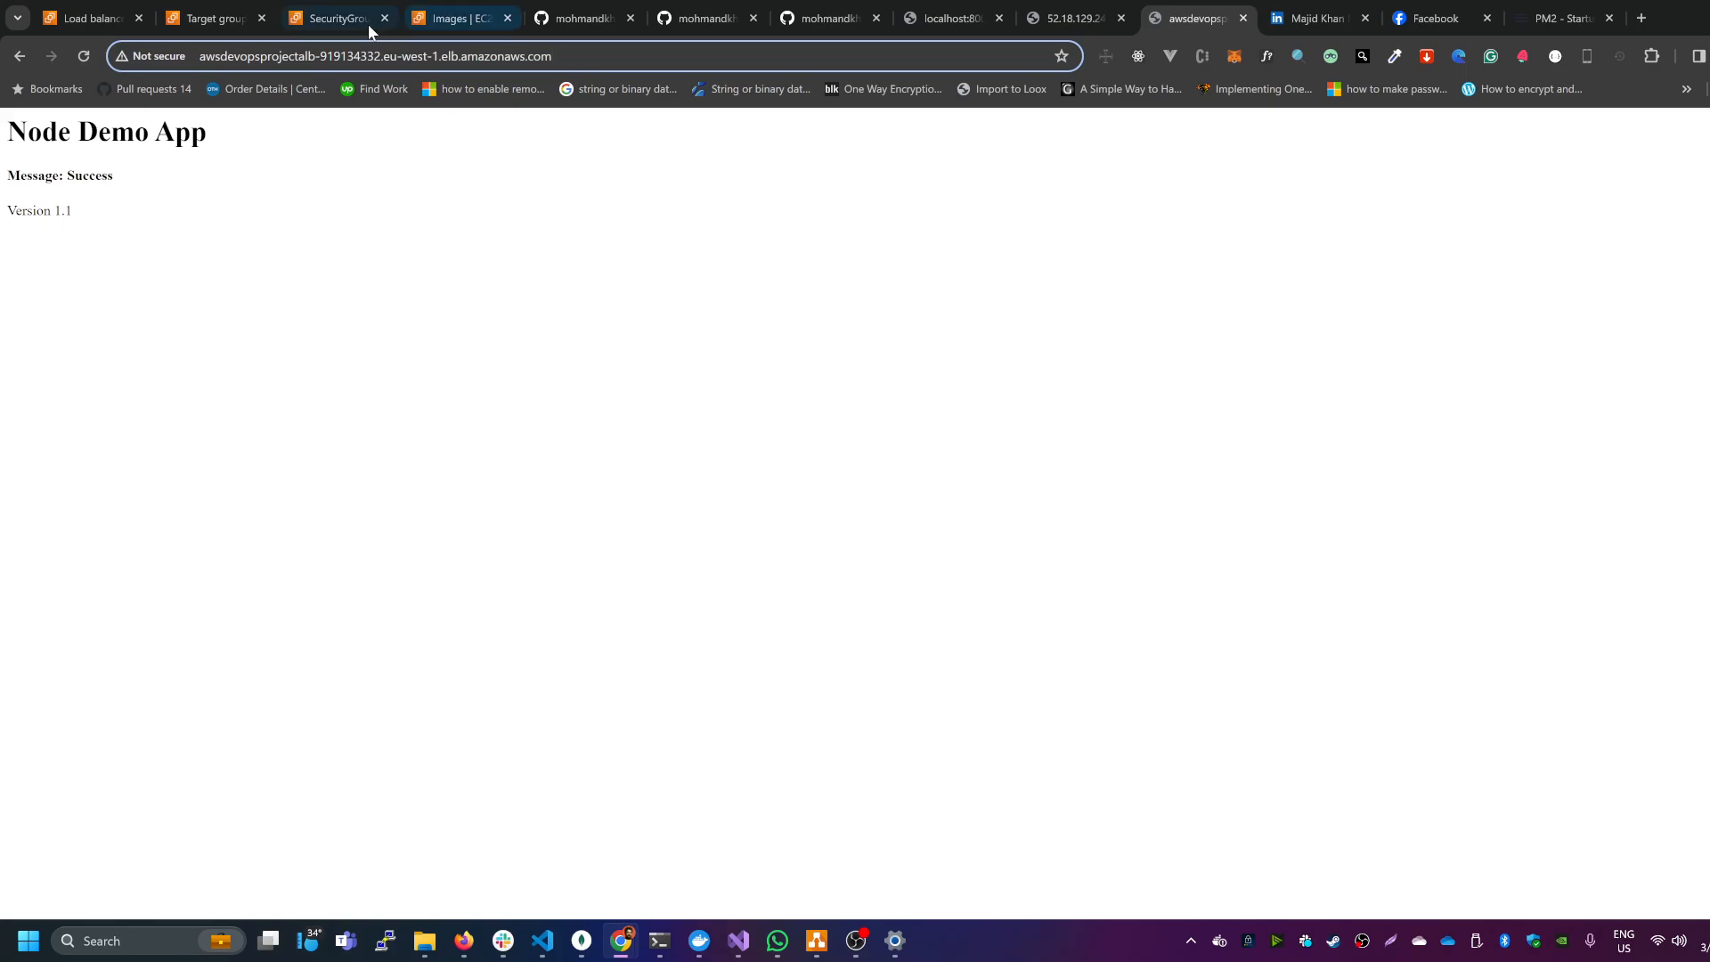
# Step: Check the load balancer's listener port and reopen its DNS address with port :80 appended
pyautogui.click(98, 11)
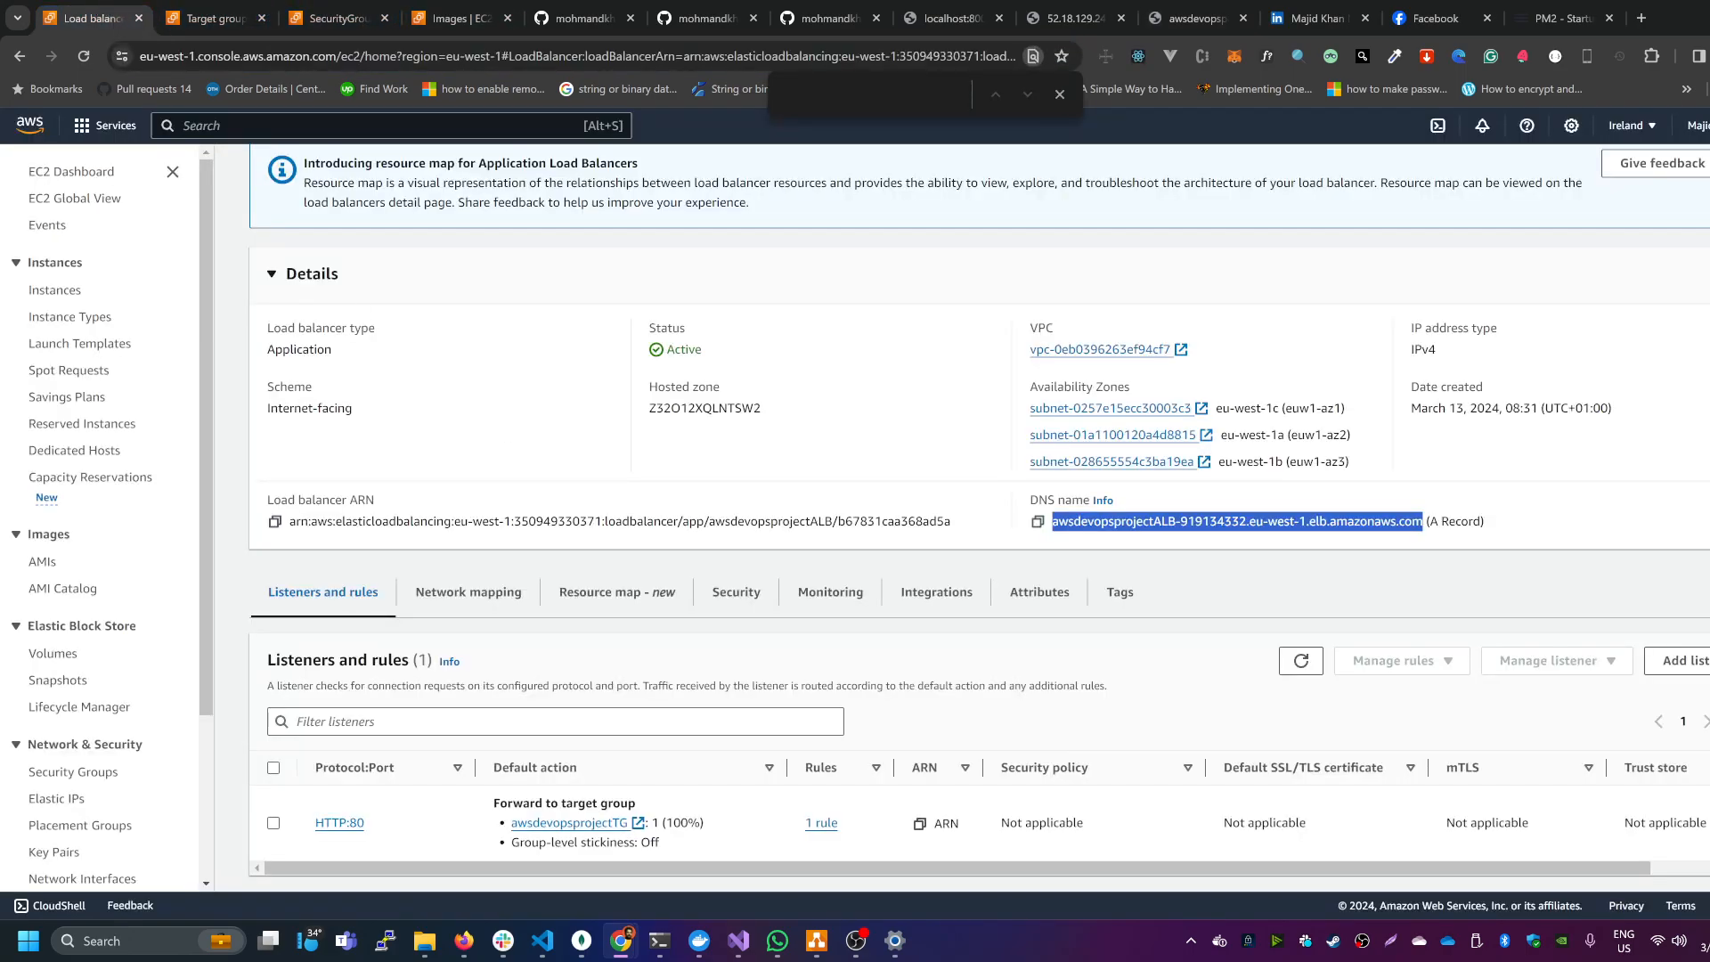
pyautogui.scroll(-1, 459, 392)
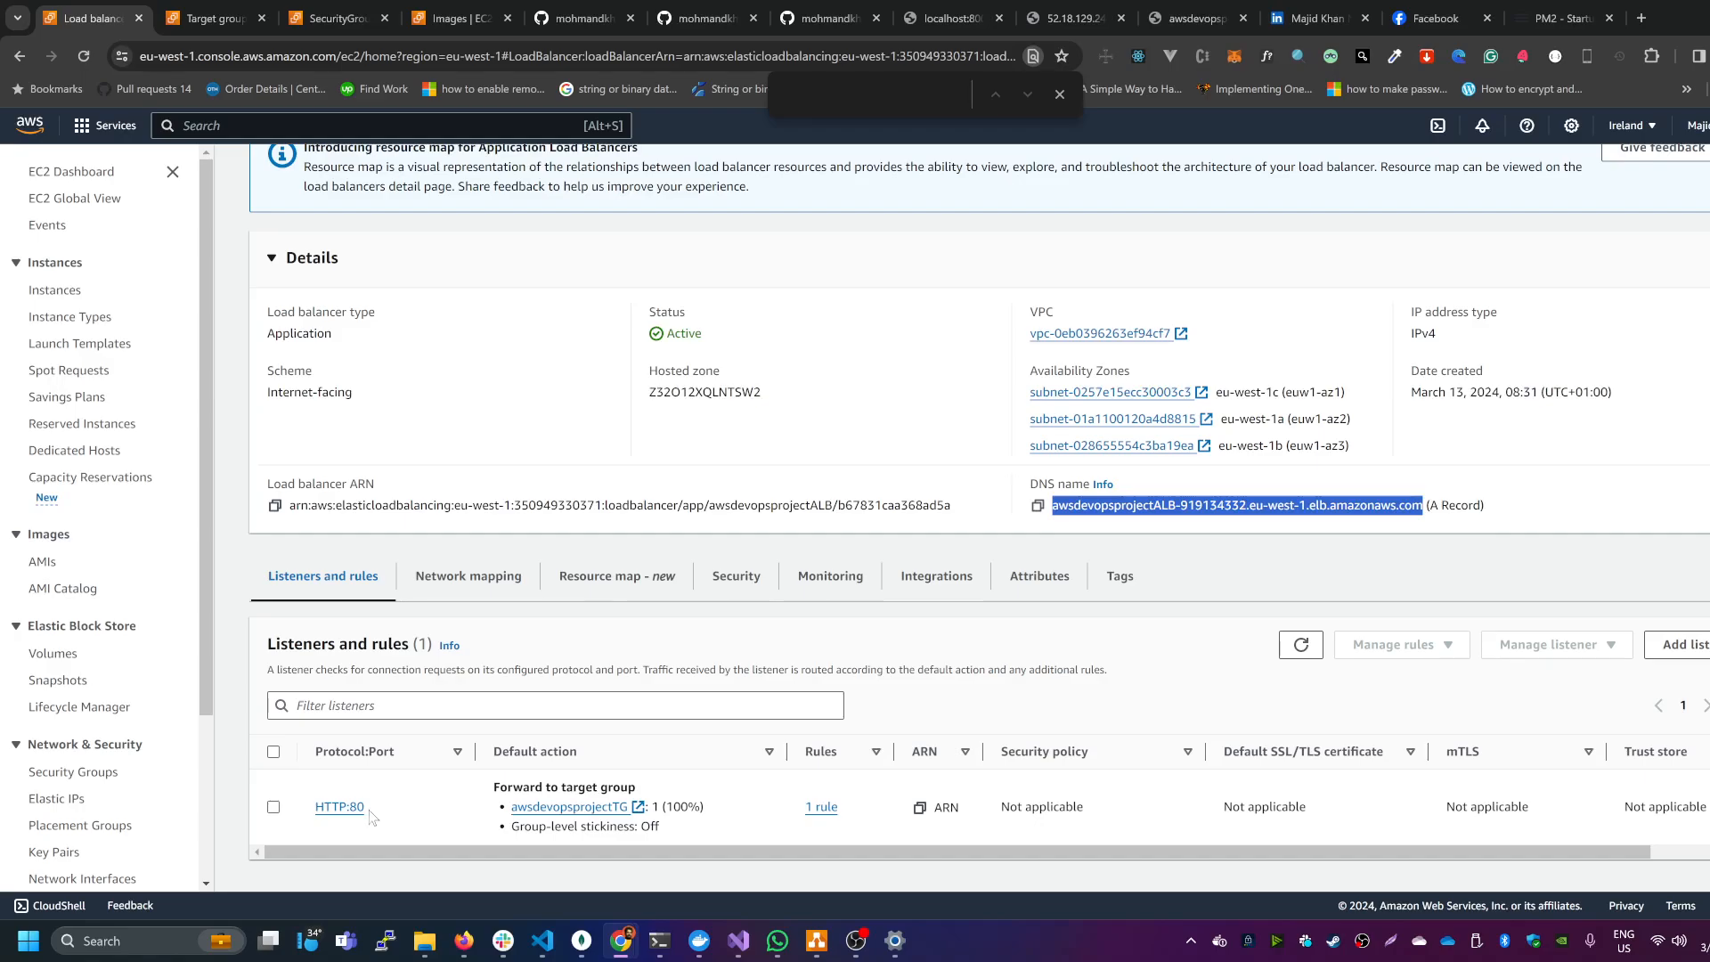
pyautogui.click(1194, 18)
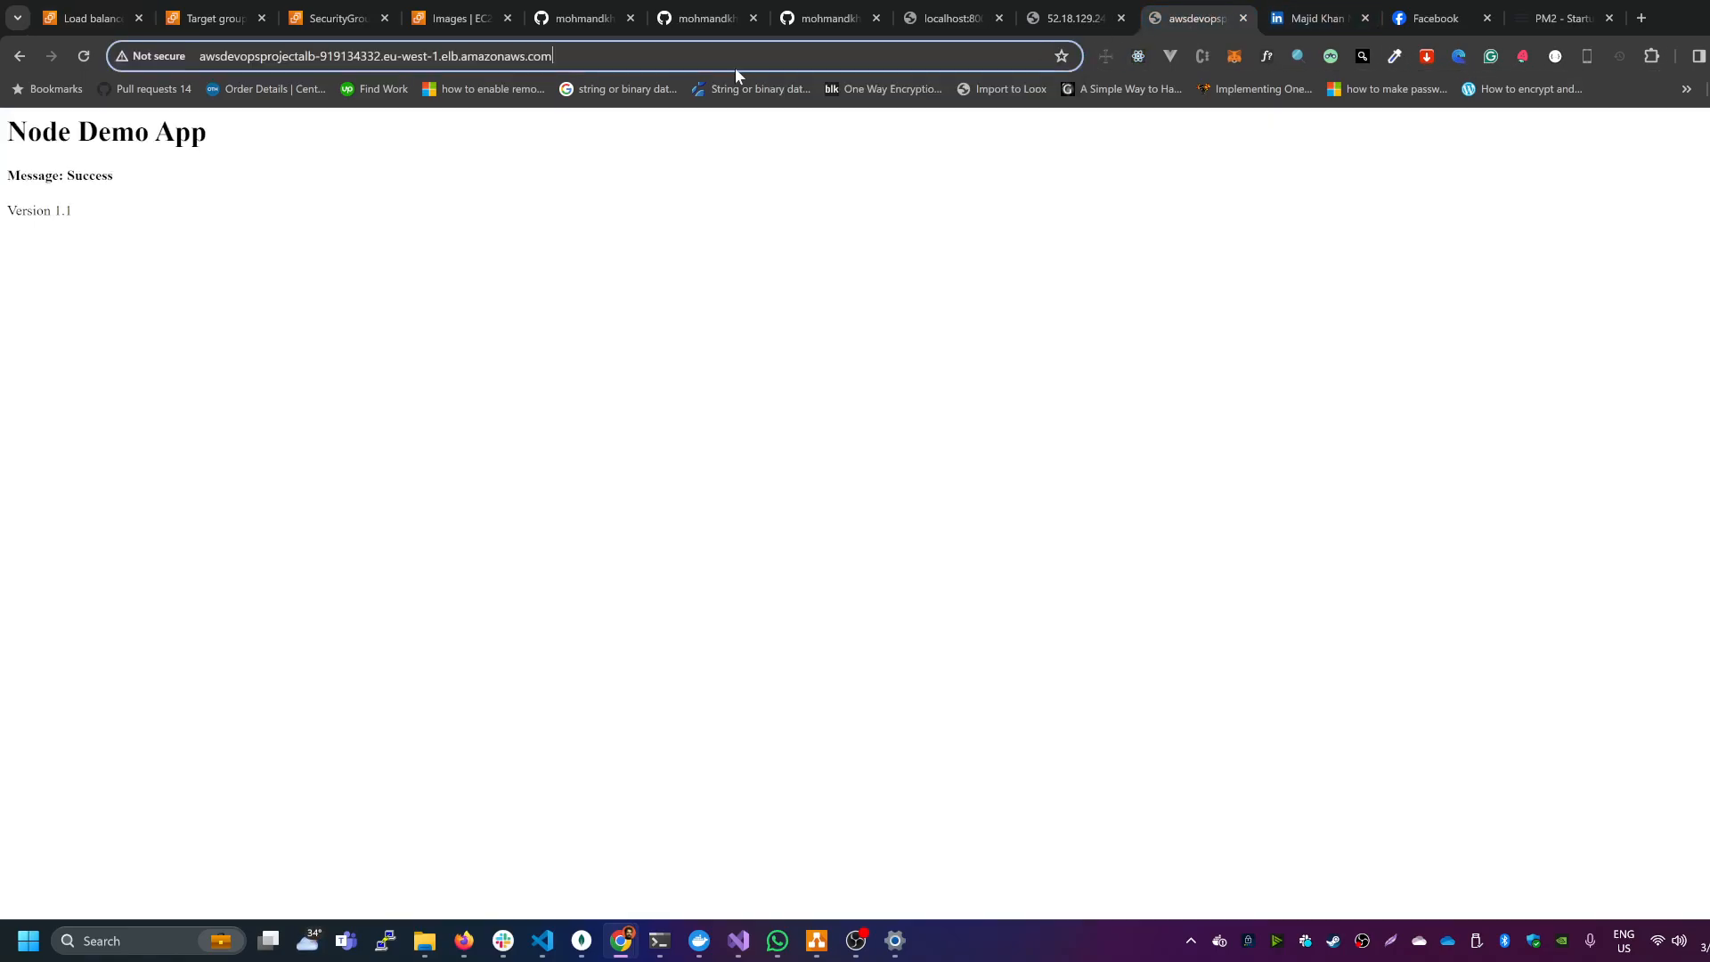
pyautogui.write(':80')
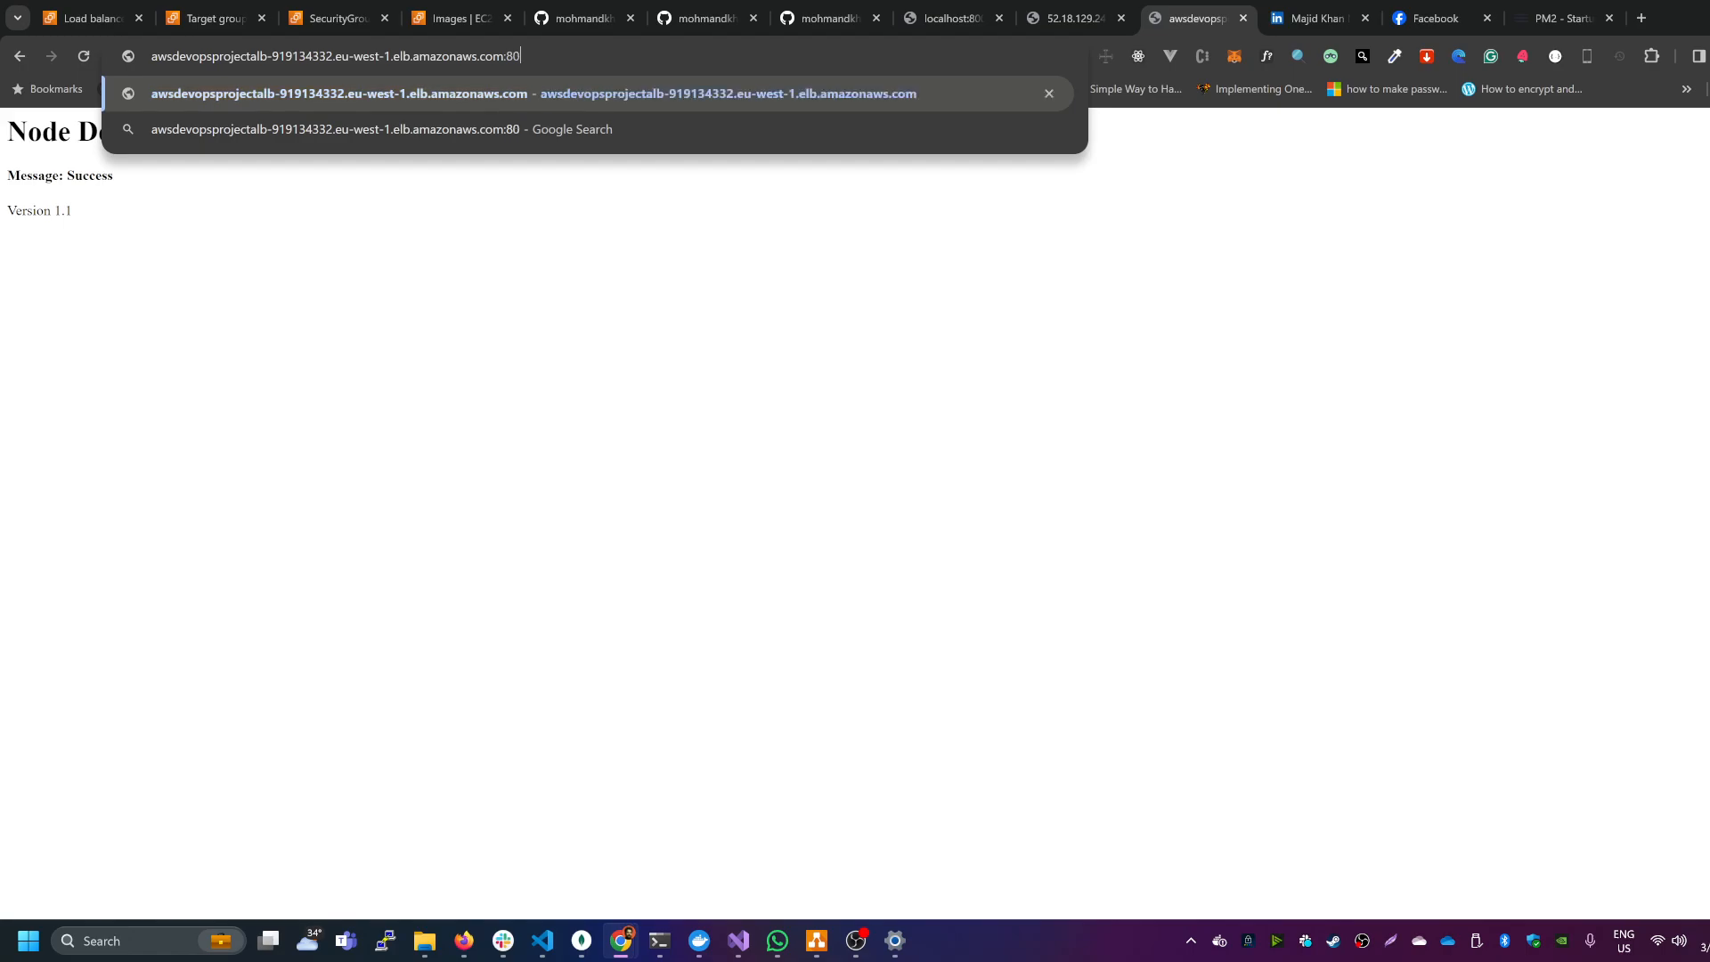
pyautogui.press('Return')
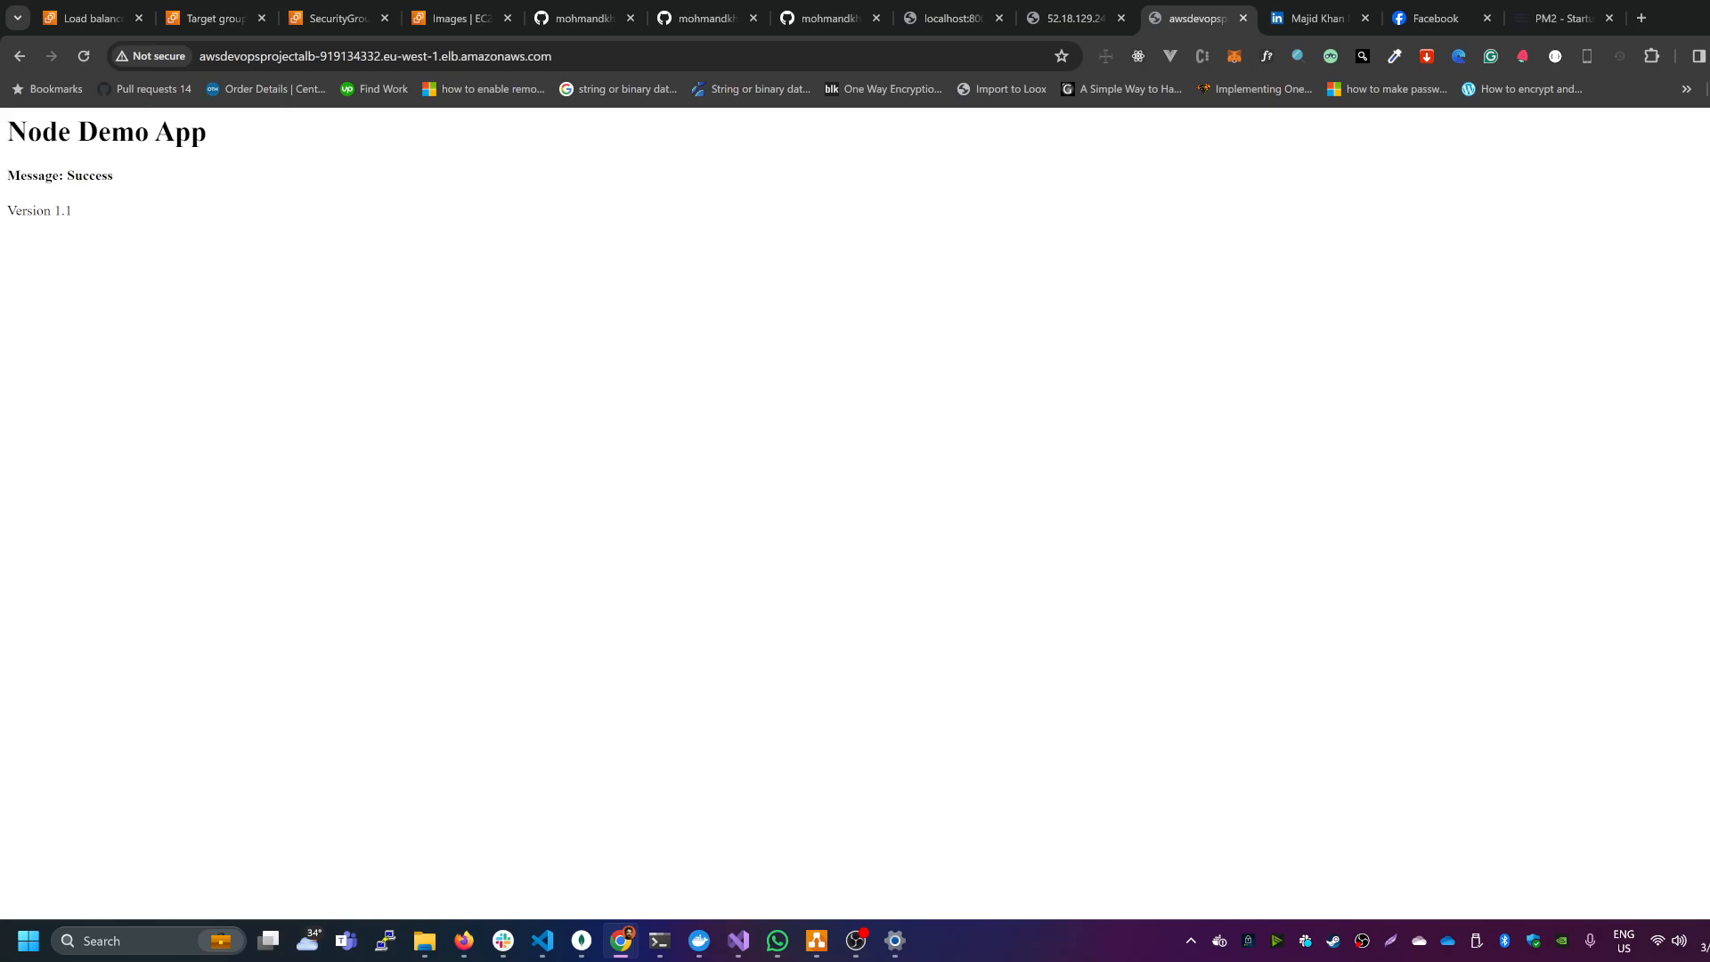
pyautogui.moveTo(566, 56); pyautogui.dragTo(288, 57)
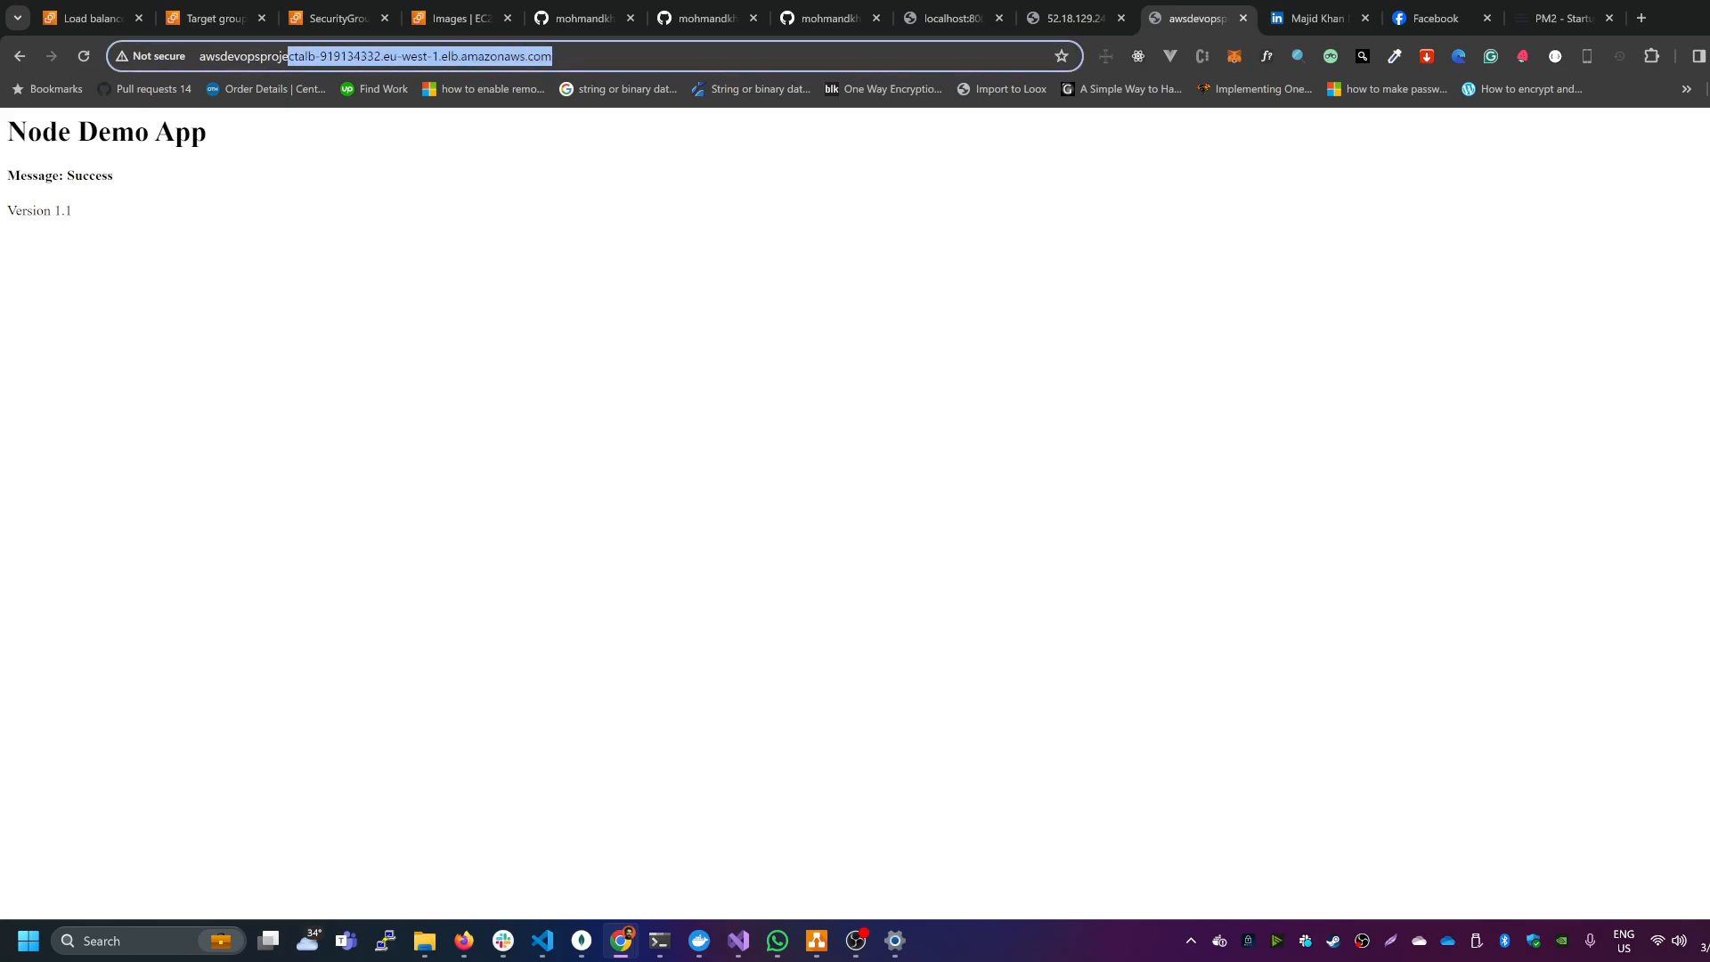
pyautogui.moveTo(564, 56); pyautogui.dragTo(320, 56)
pyautogui.click(559, 56)
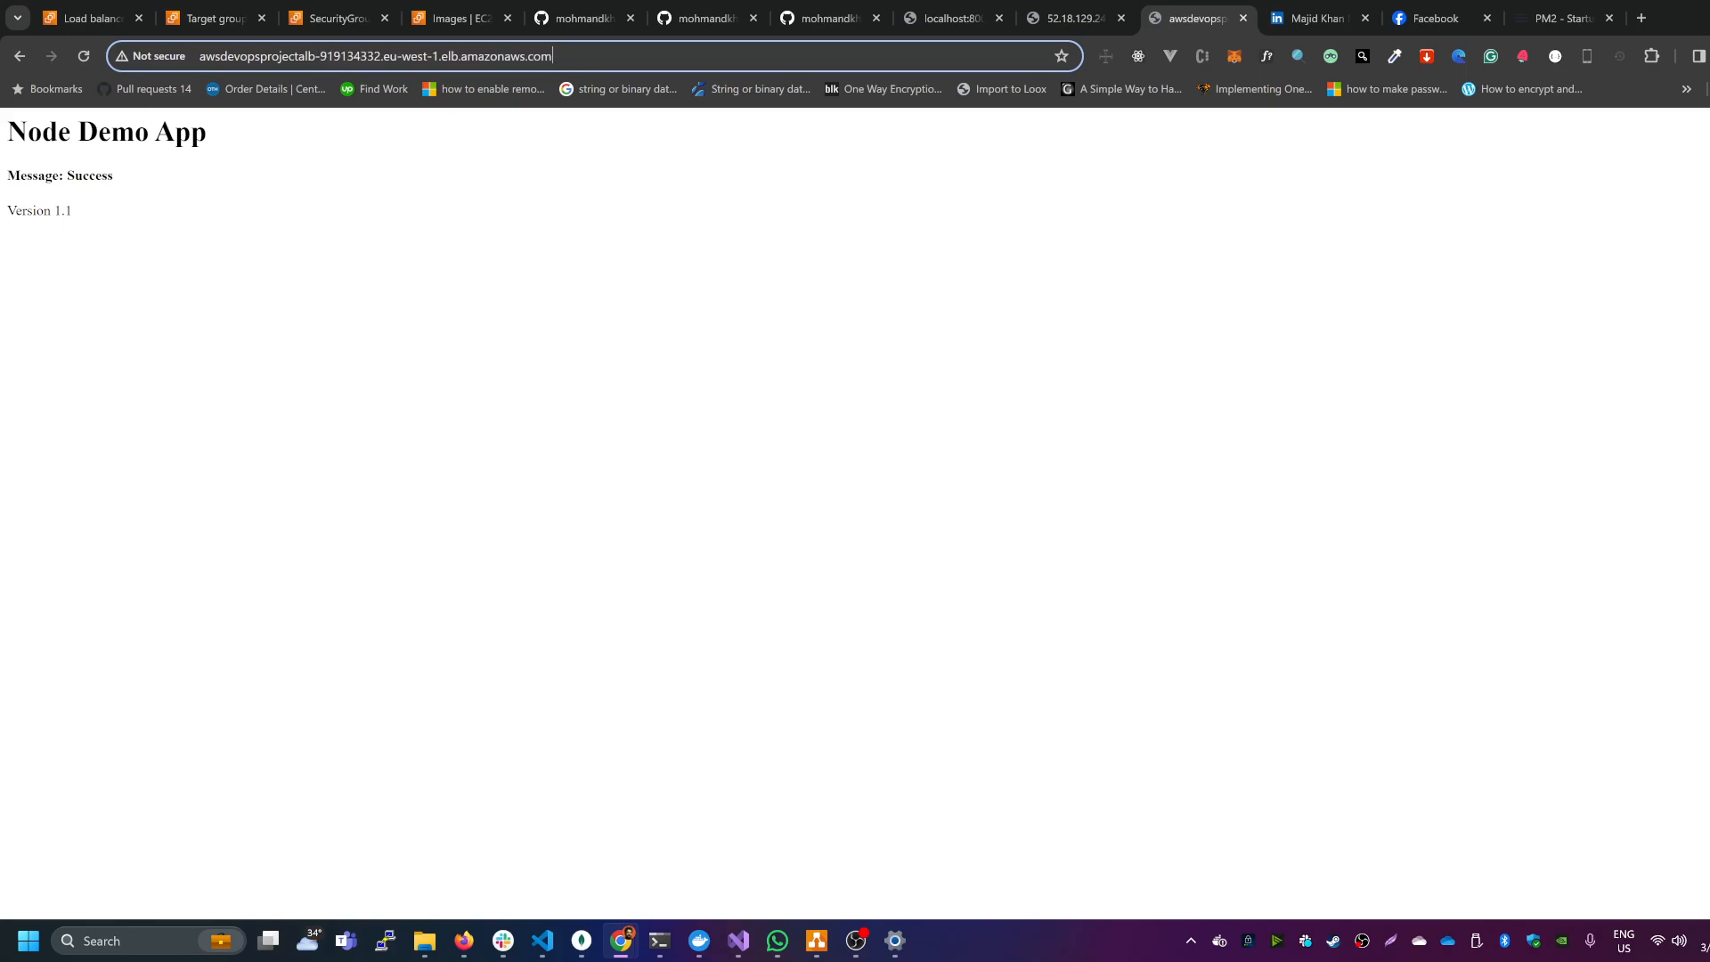
# Step: Compare the ALB listener's forwarding action with the ports of awsdevopsprojectTG and its registered target
pyautogui.click(92, 18)
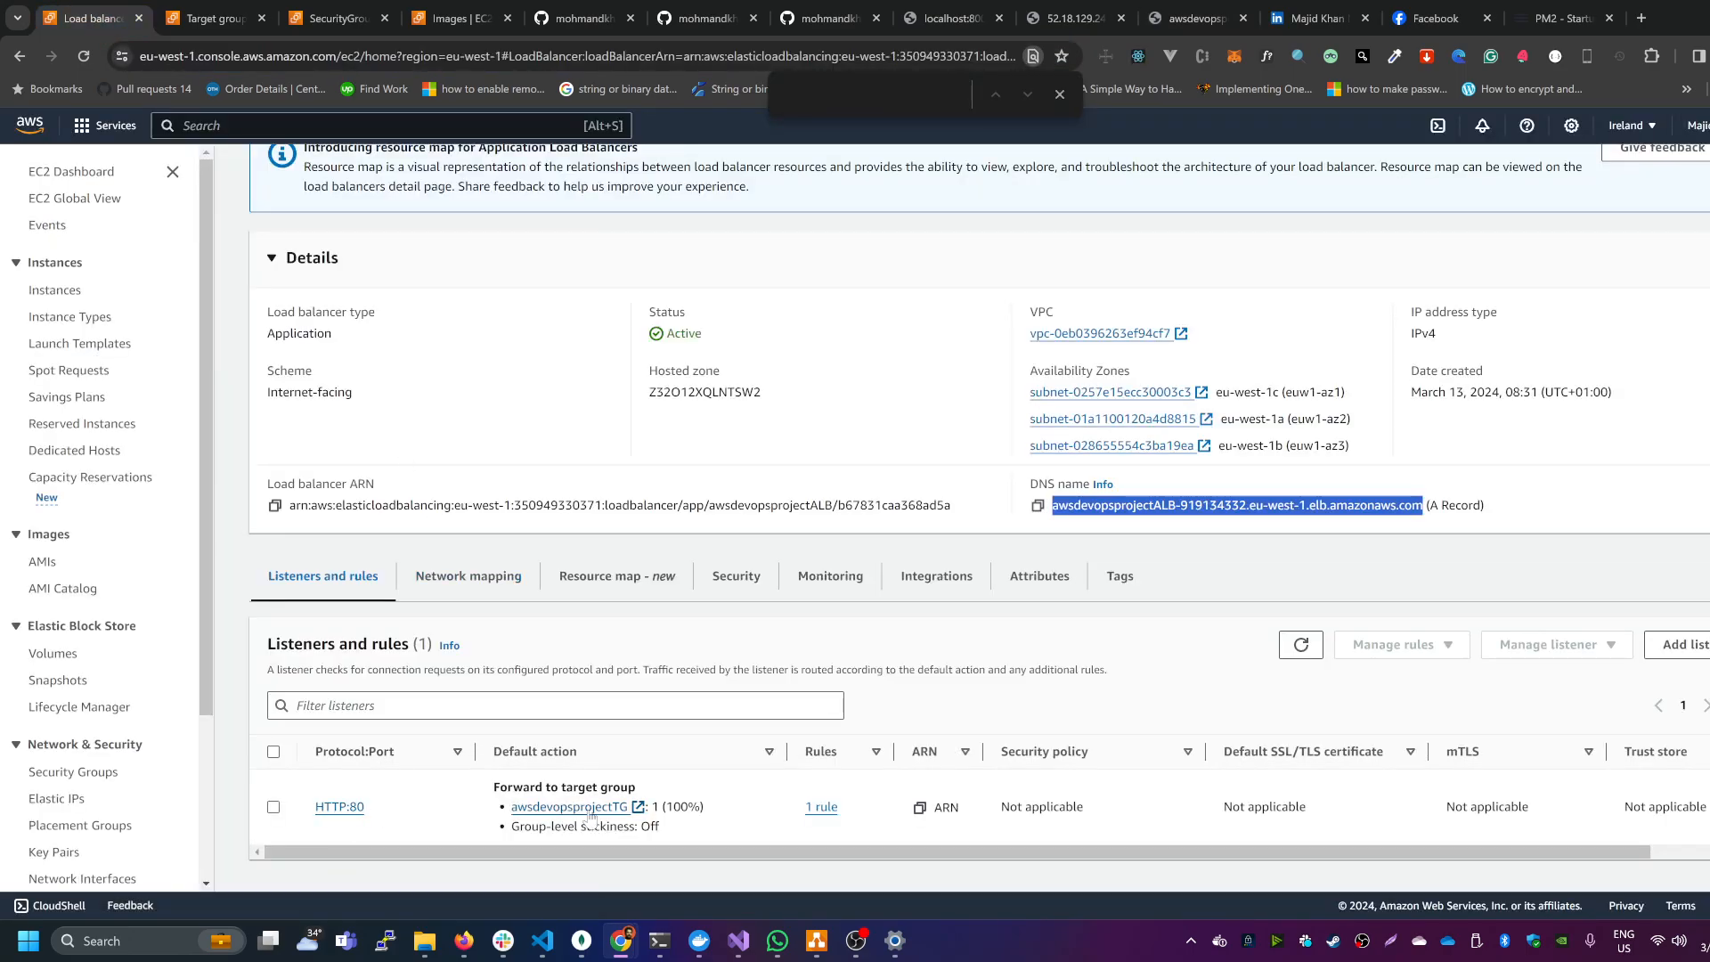
pyautogui.click(218, 21)
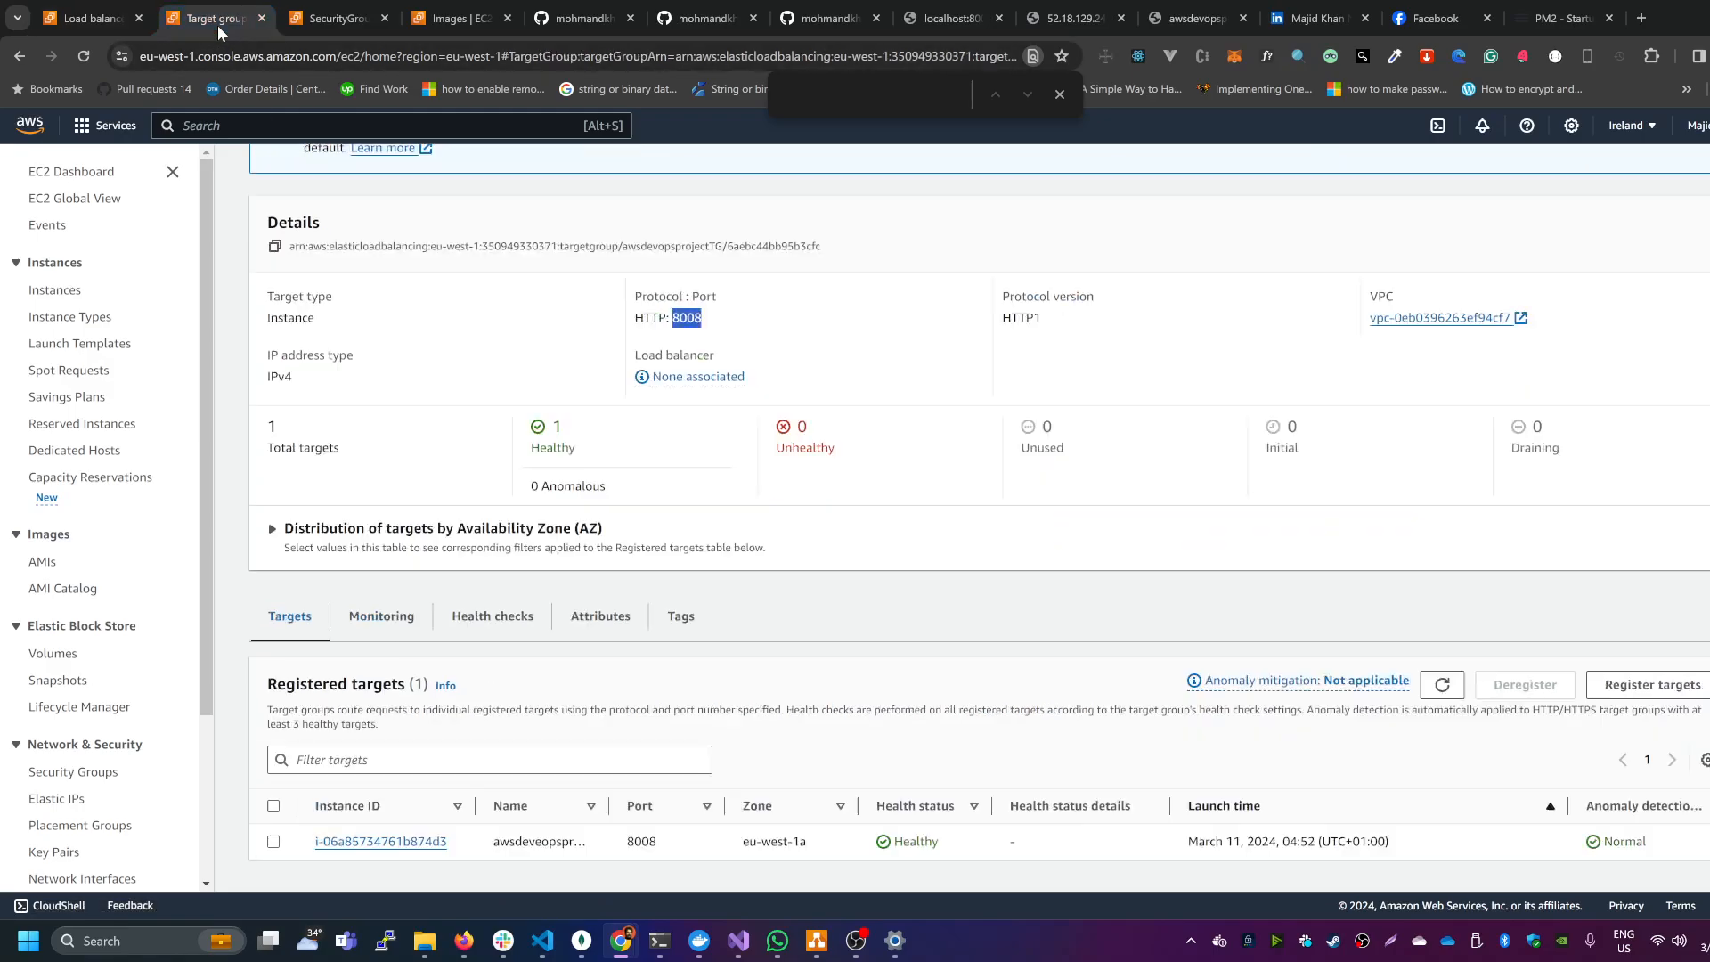
pyautogui.moveTo(704, 491); pyautogui.dragTo(673, 489)
pyautogui.click(707, 492)
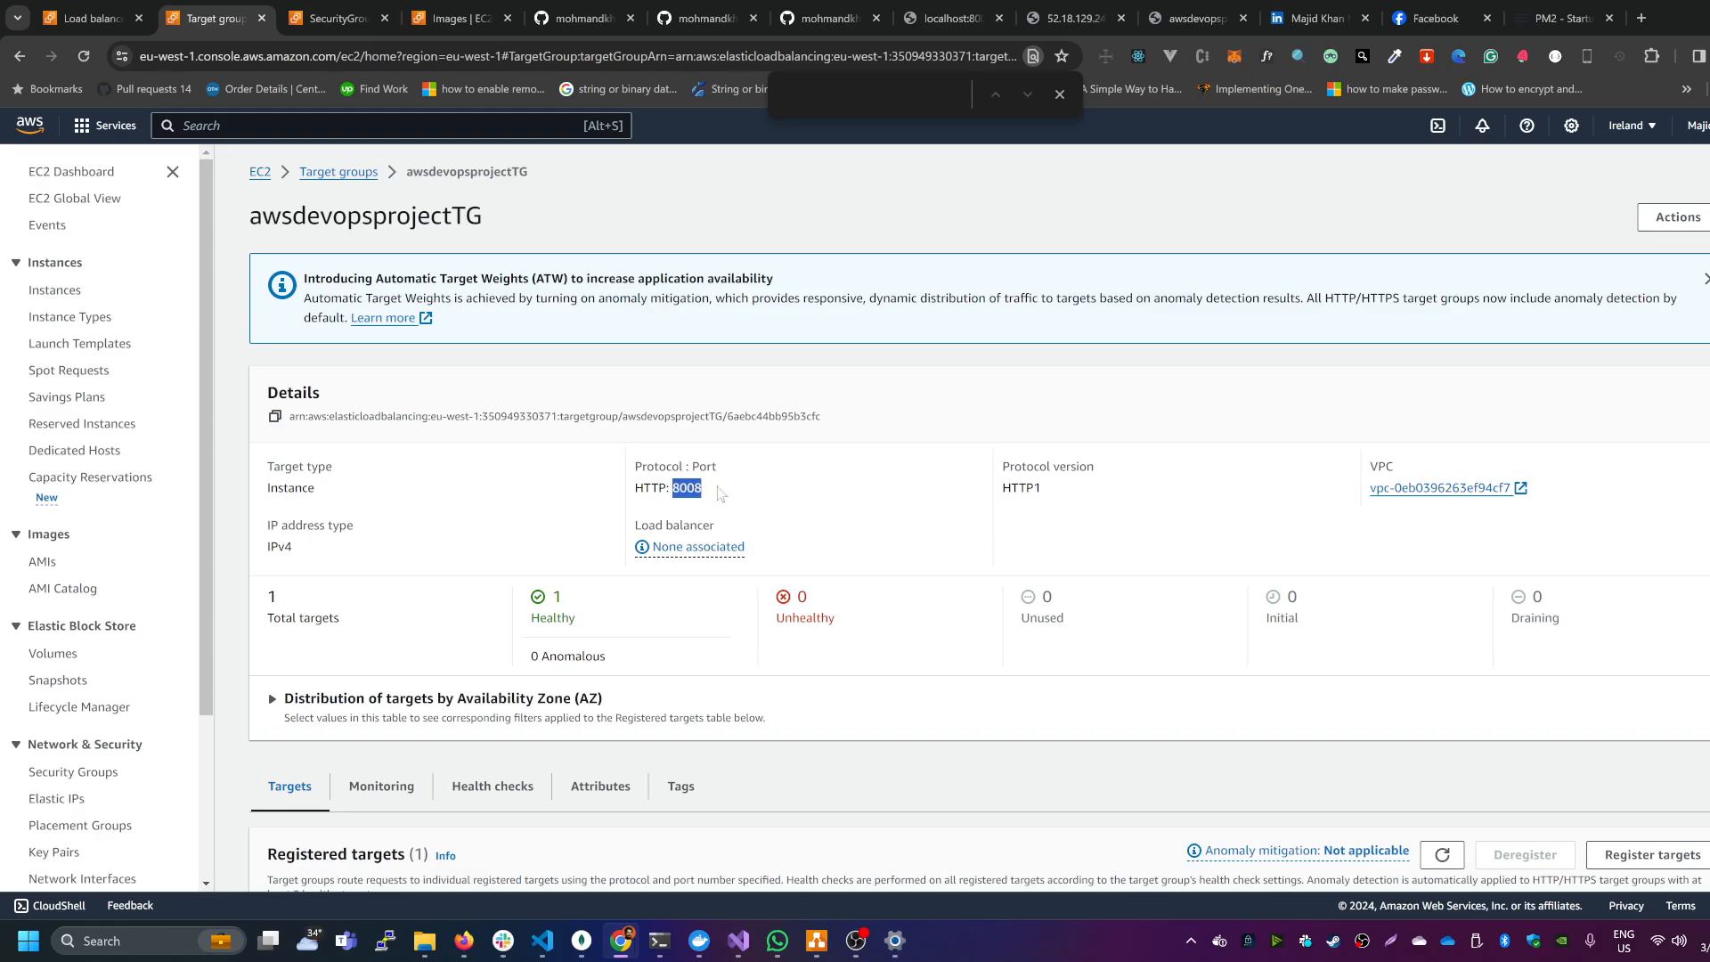
pyautogui.scroll(-2, 722, 494)
pyautogui.moveTo(661, 849); pyautogui.dragTo(626, 849)
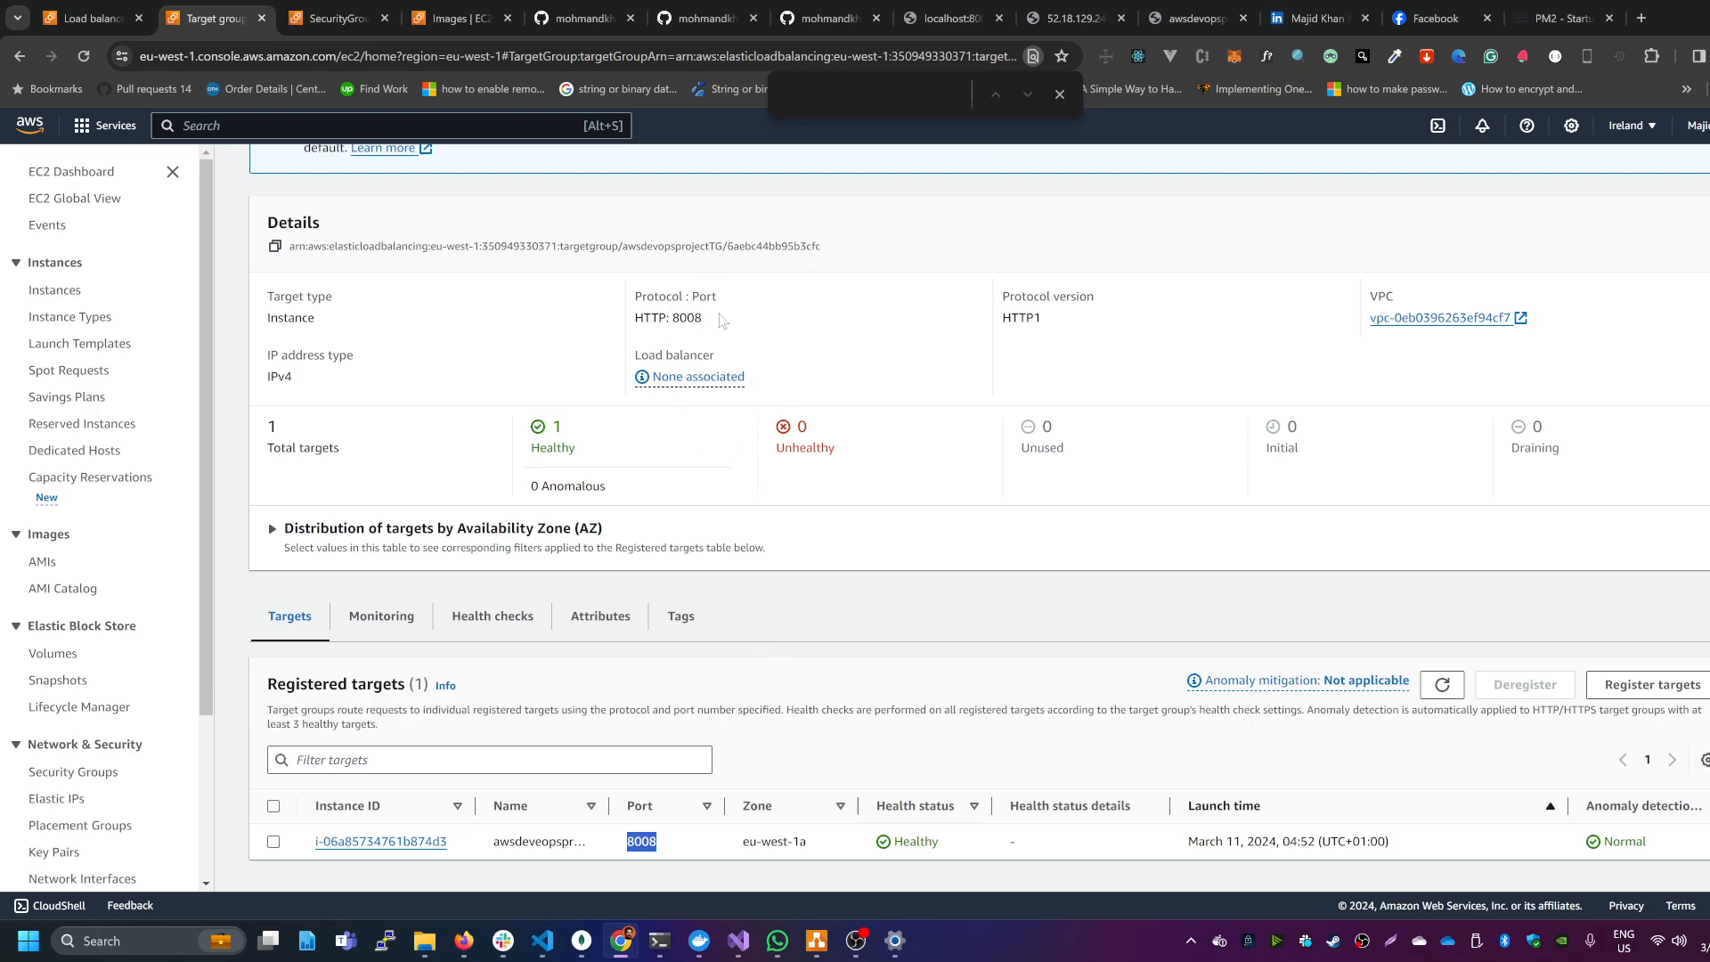
# Step: Reload the app through the load balancer's DNS name and review the ALB listener and awsdevopsprojectTG targets again
pyautogui.click(1189, 18)
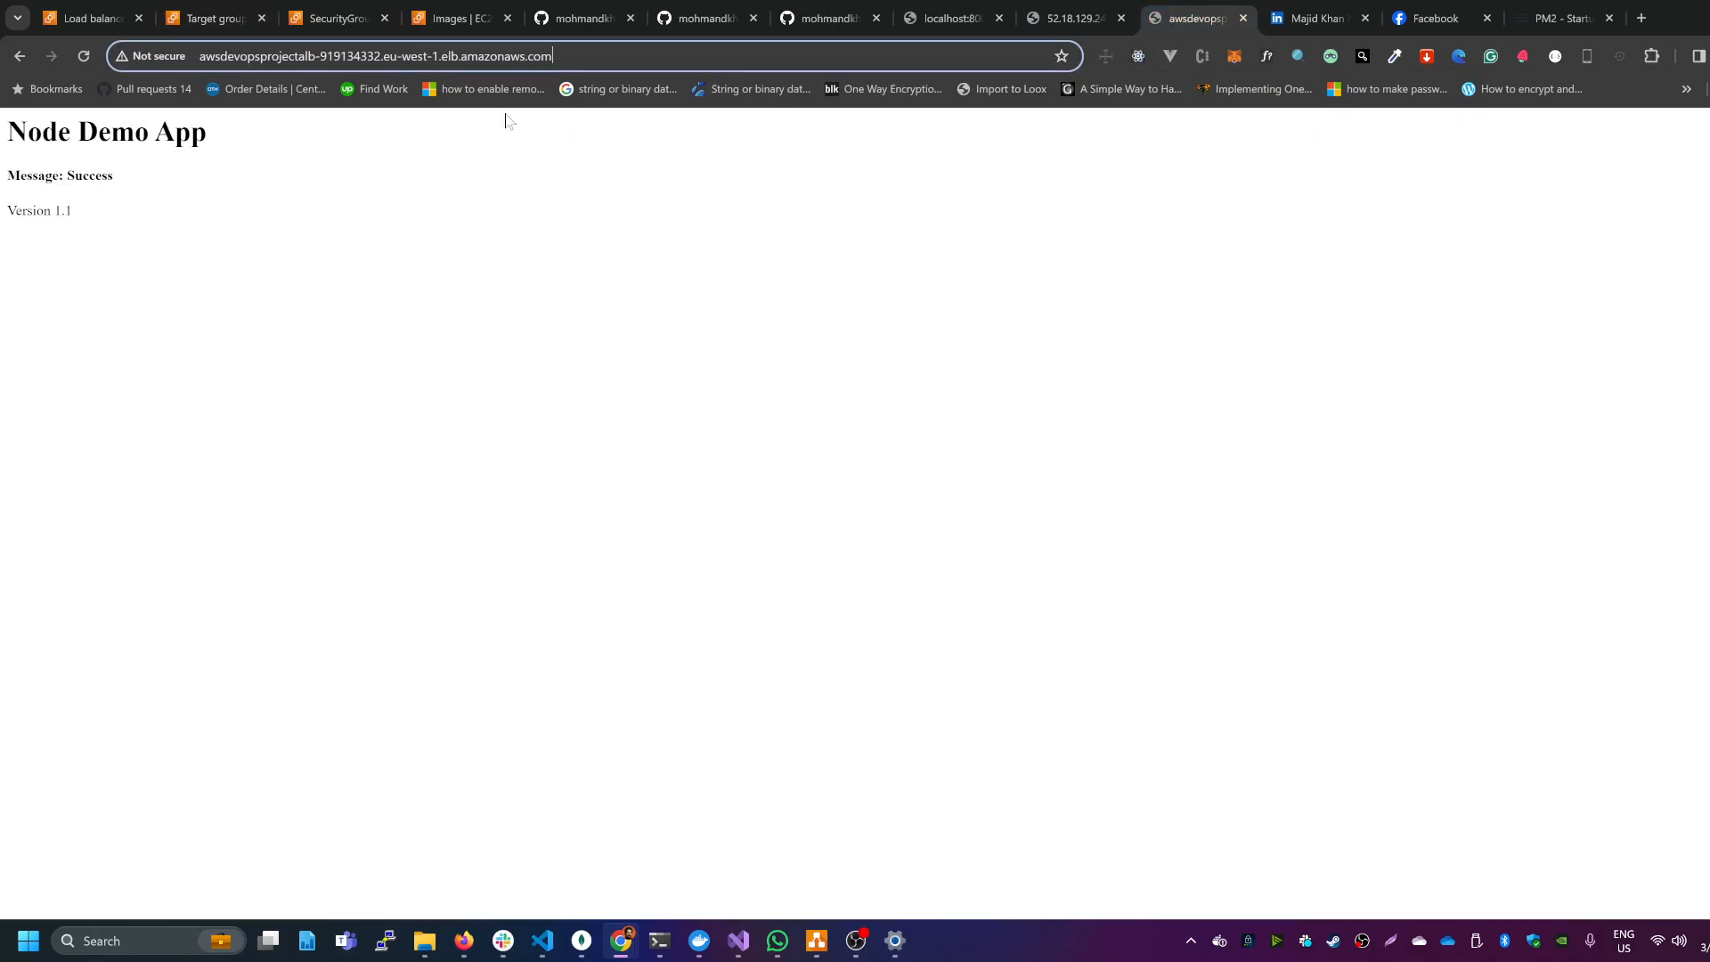
pyautogui.moveTo(553, 56); pyautogui.dragTo(198, 56)
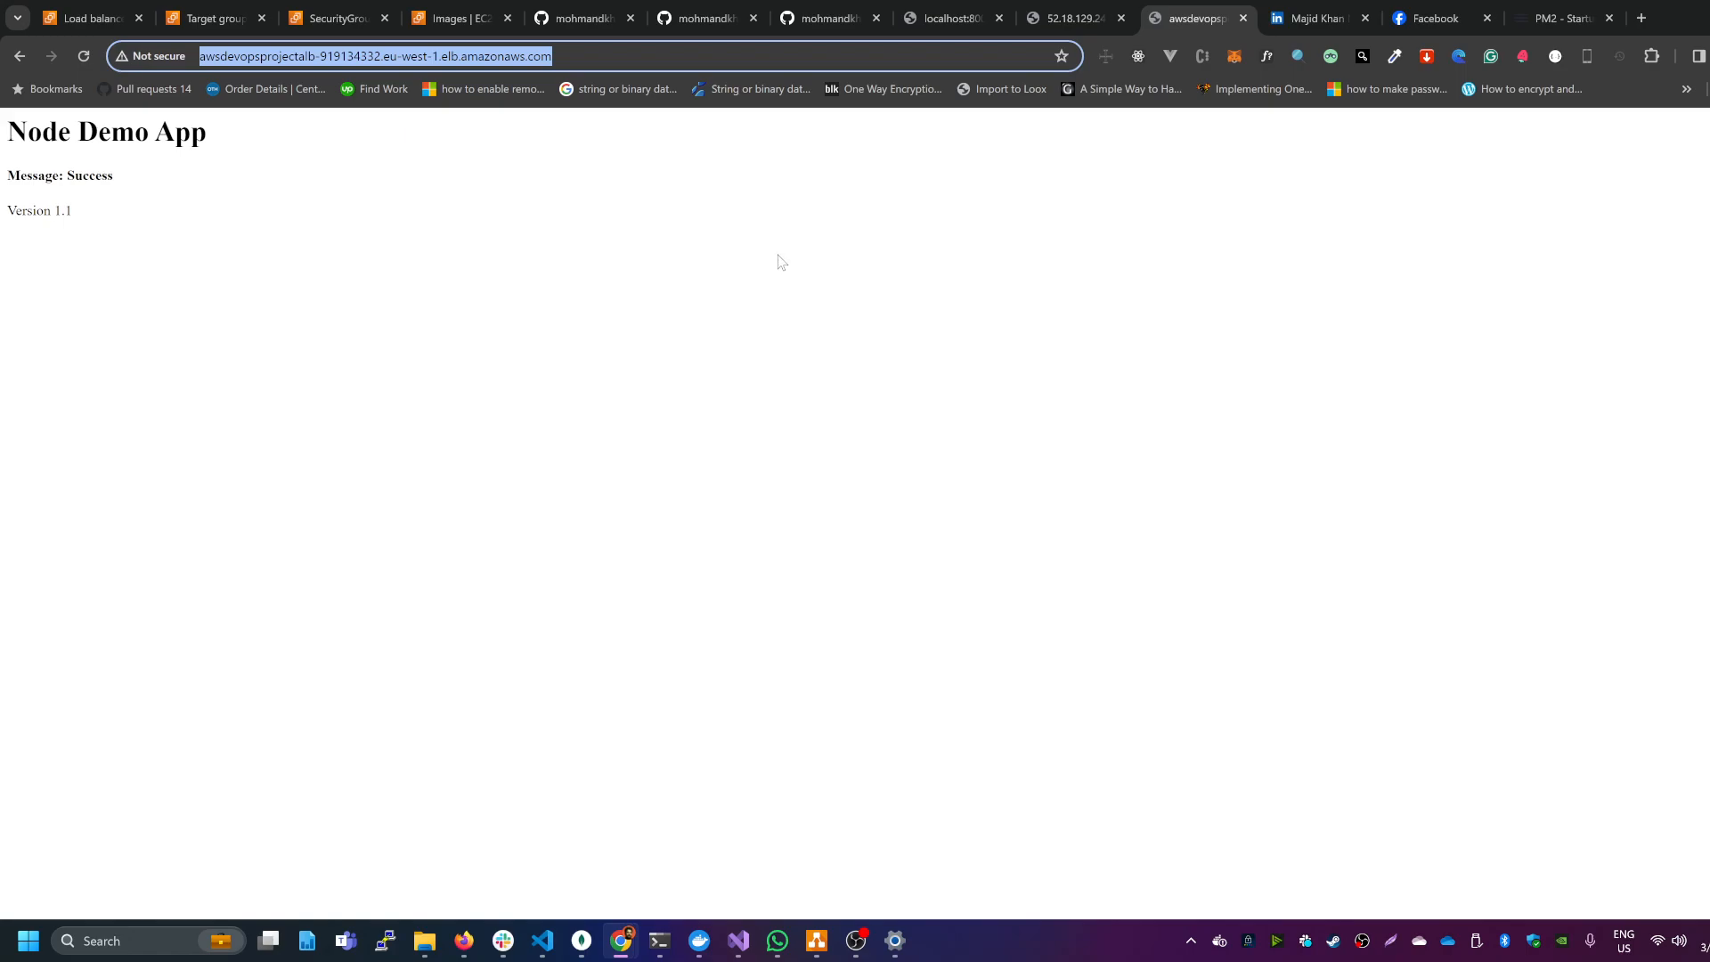
pyautogui.click(84, 58)
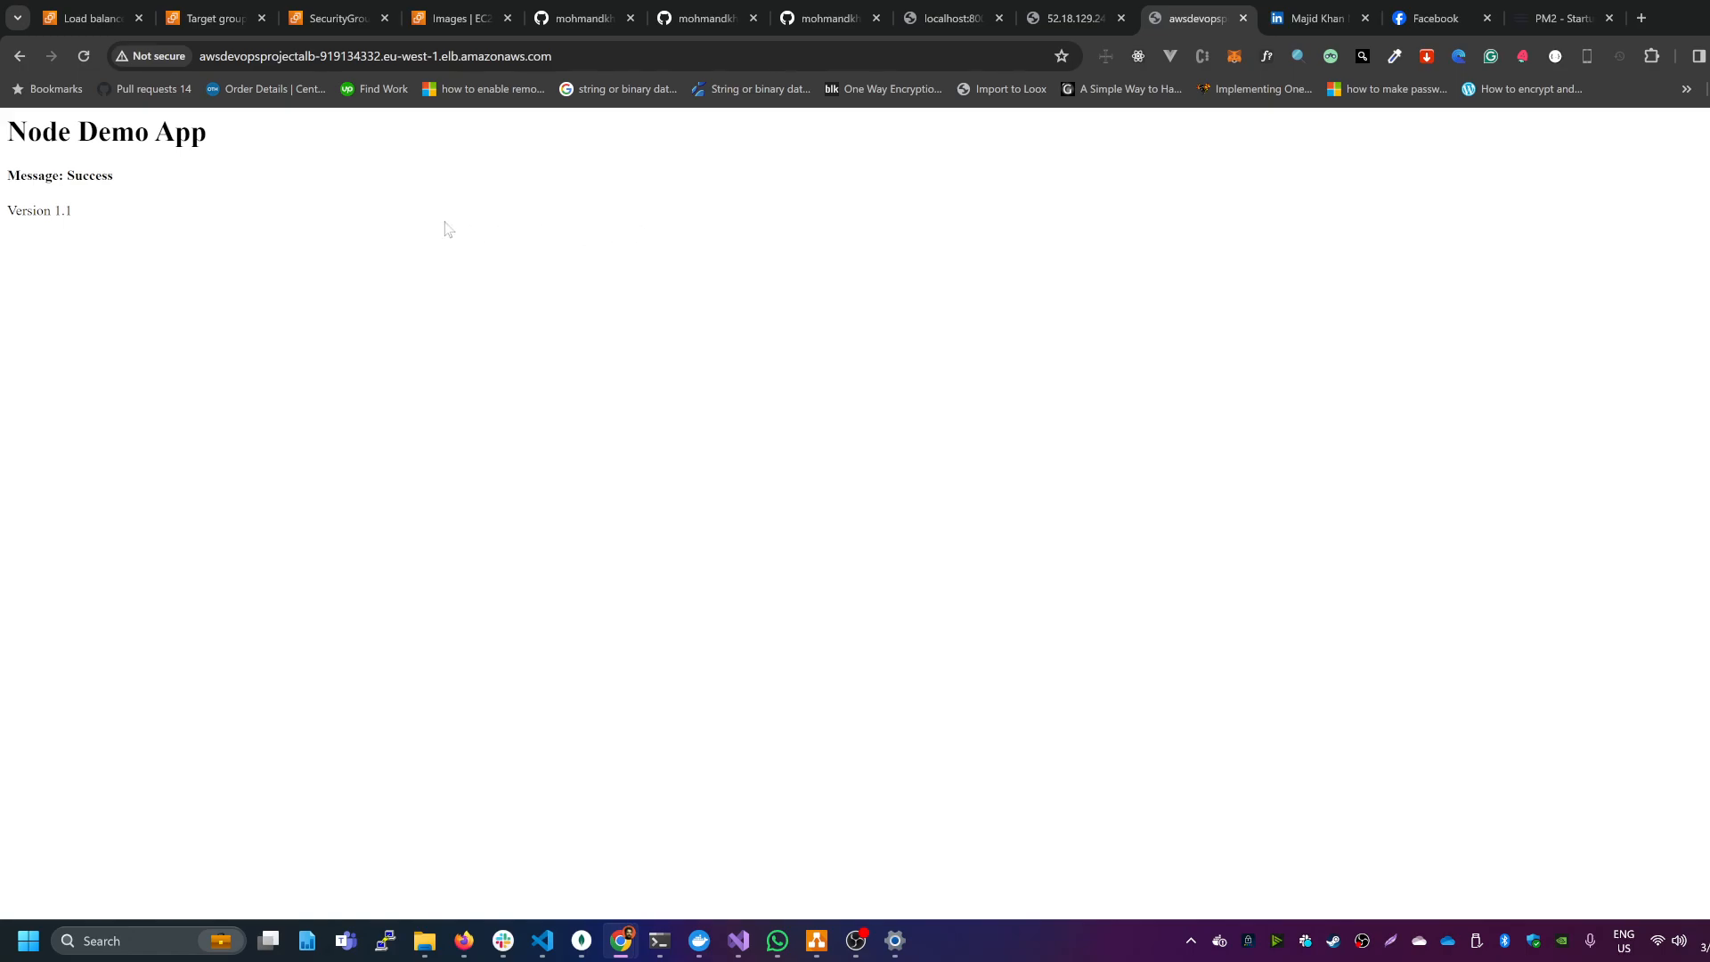
pyautogui.click(93, 18)
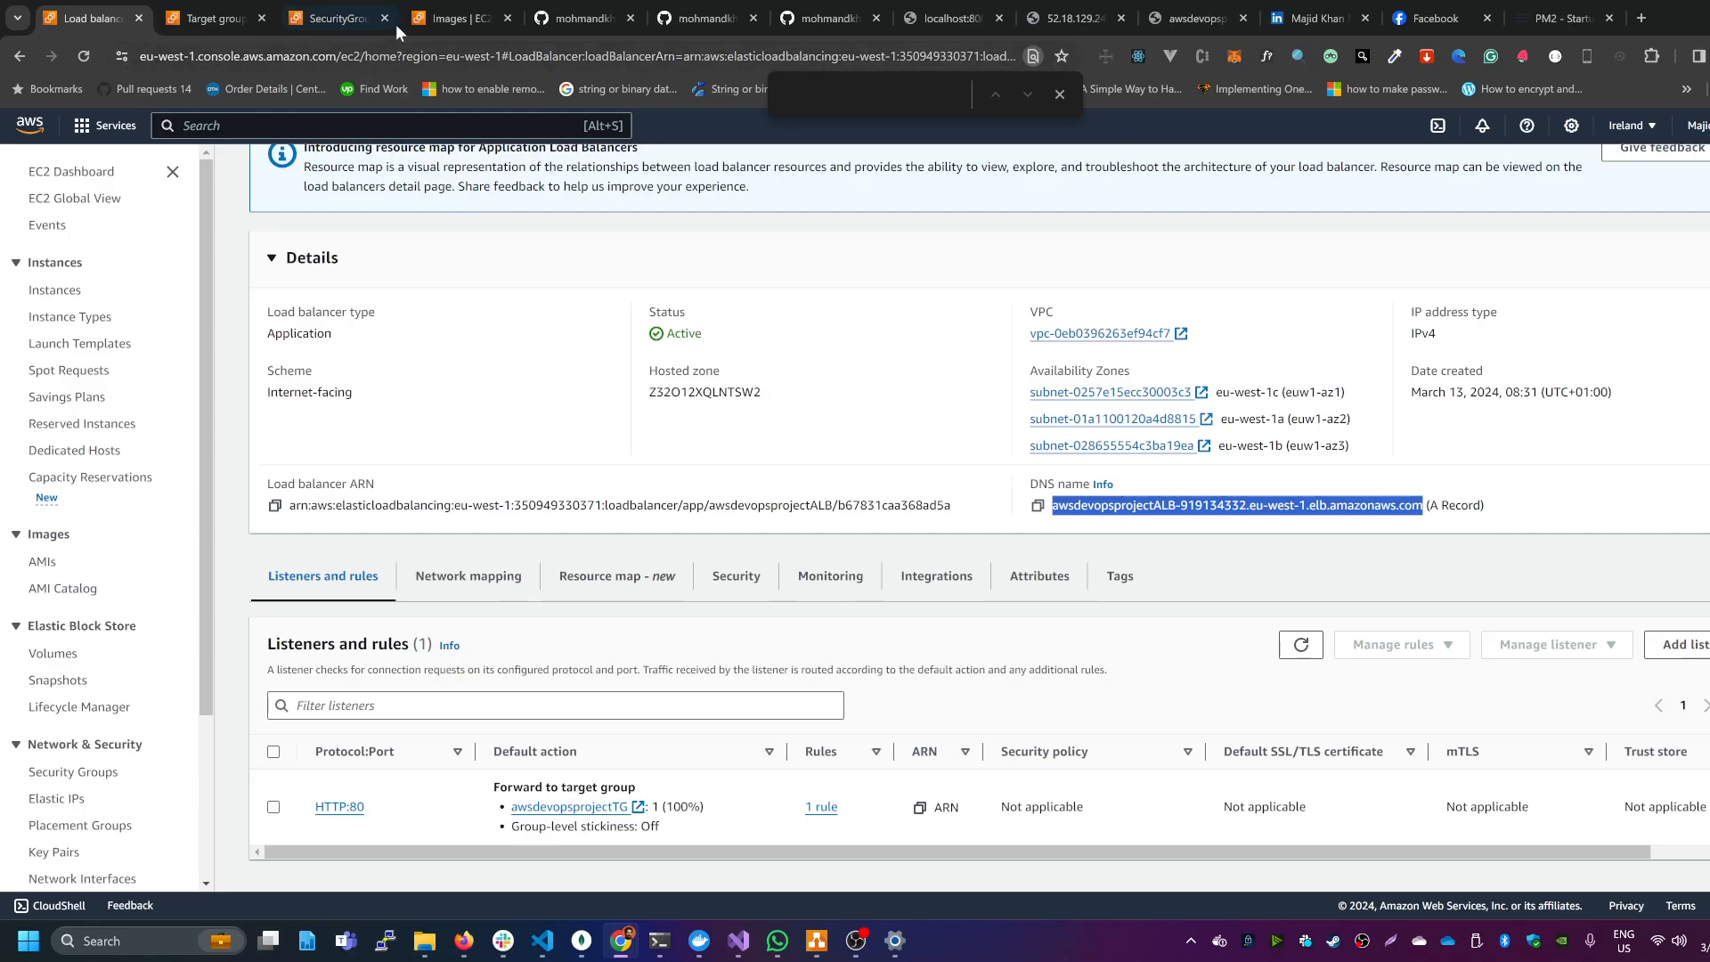
pyautogui.click(214, 18)
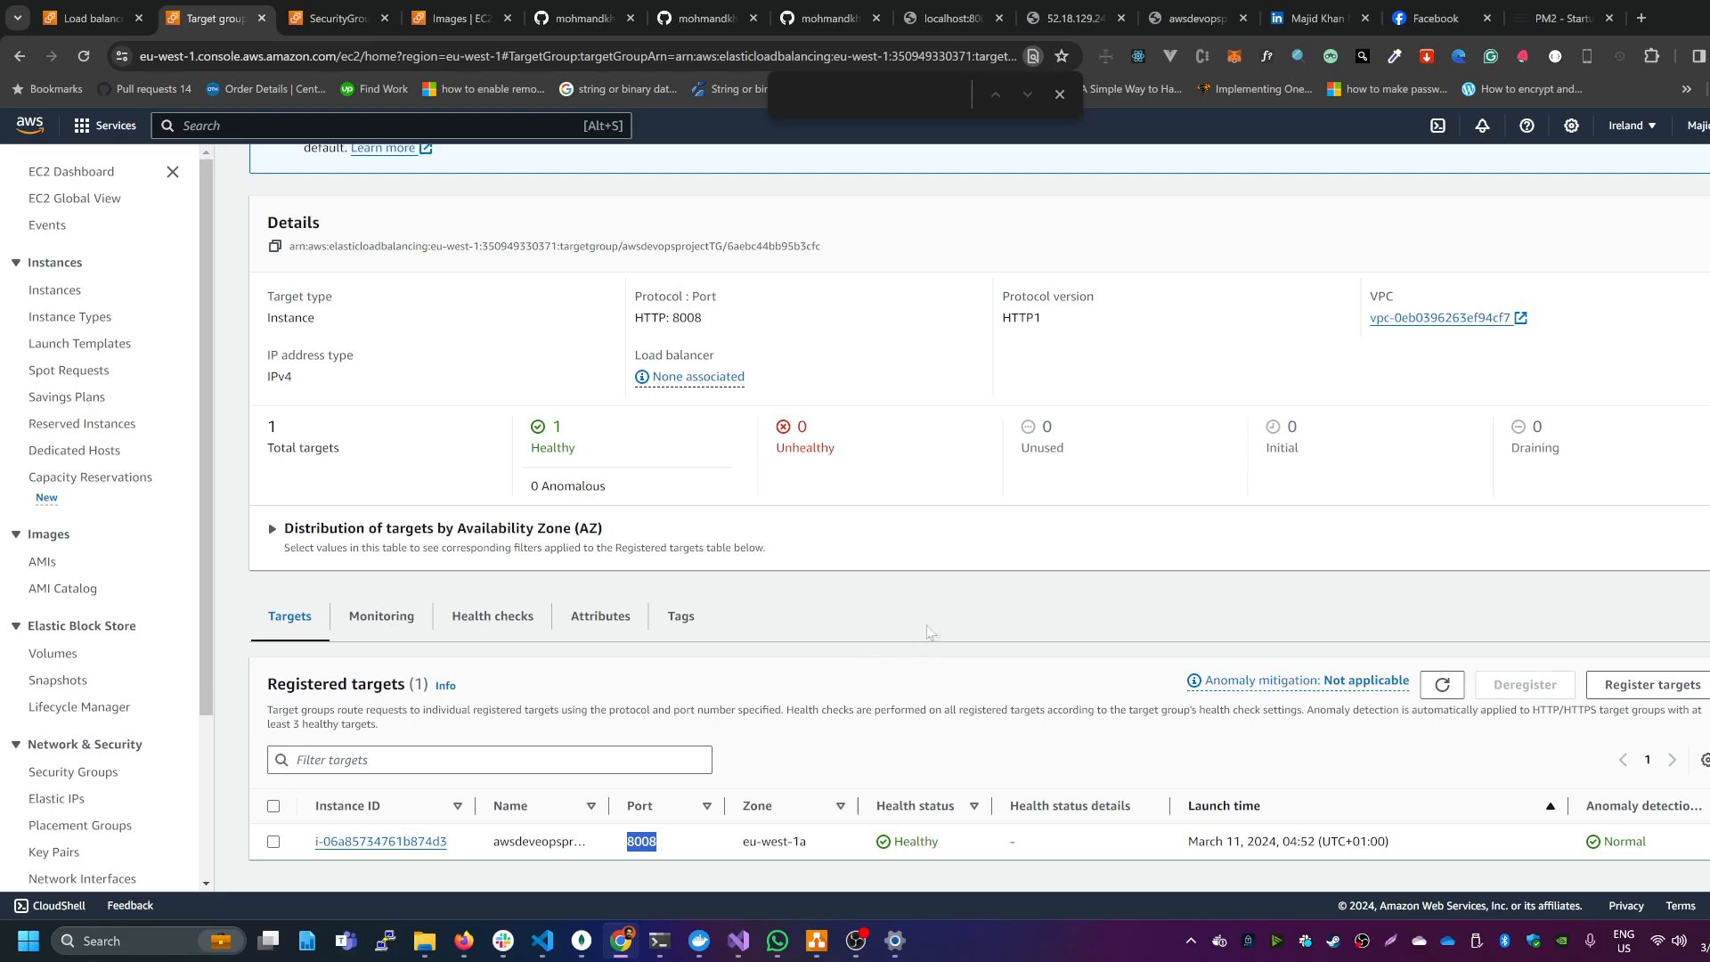
# Step: Reload the app directly at 52.18.129.245:8008 to check whether the instance can be reached without the load balancer
pyautogui.click(1073, 21)
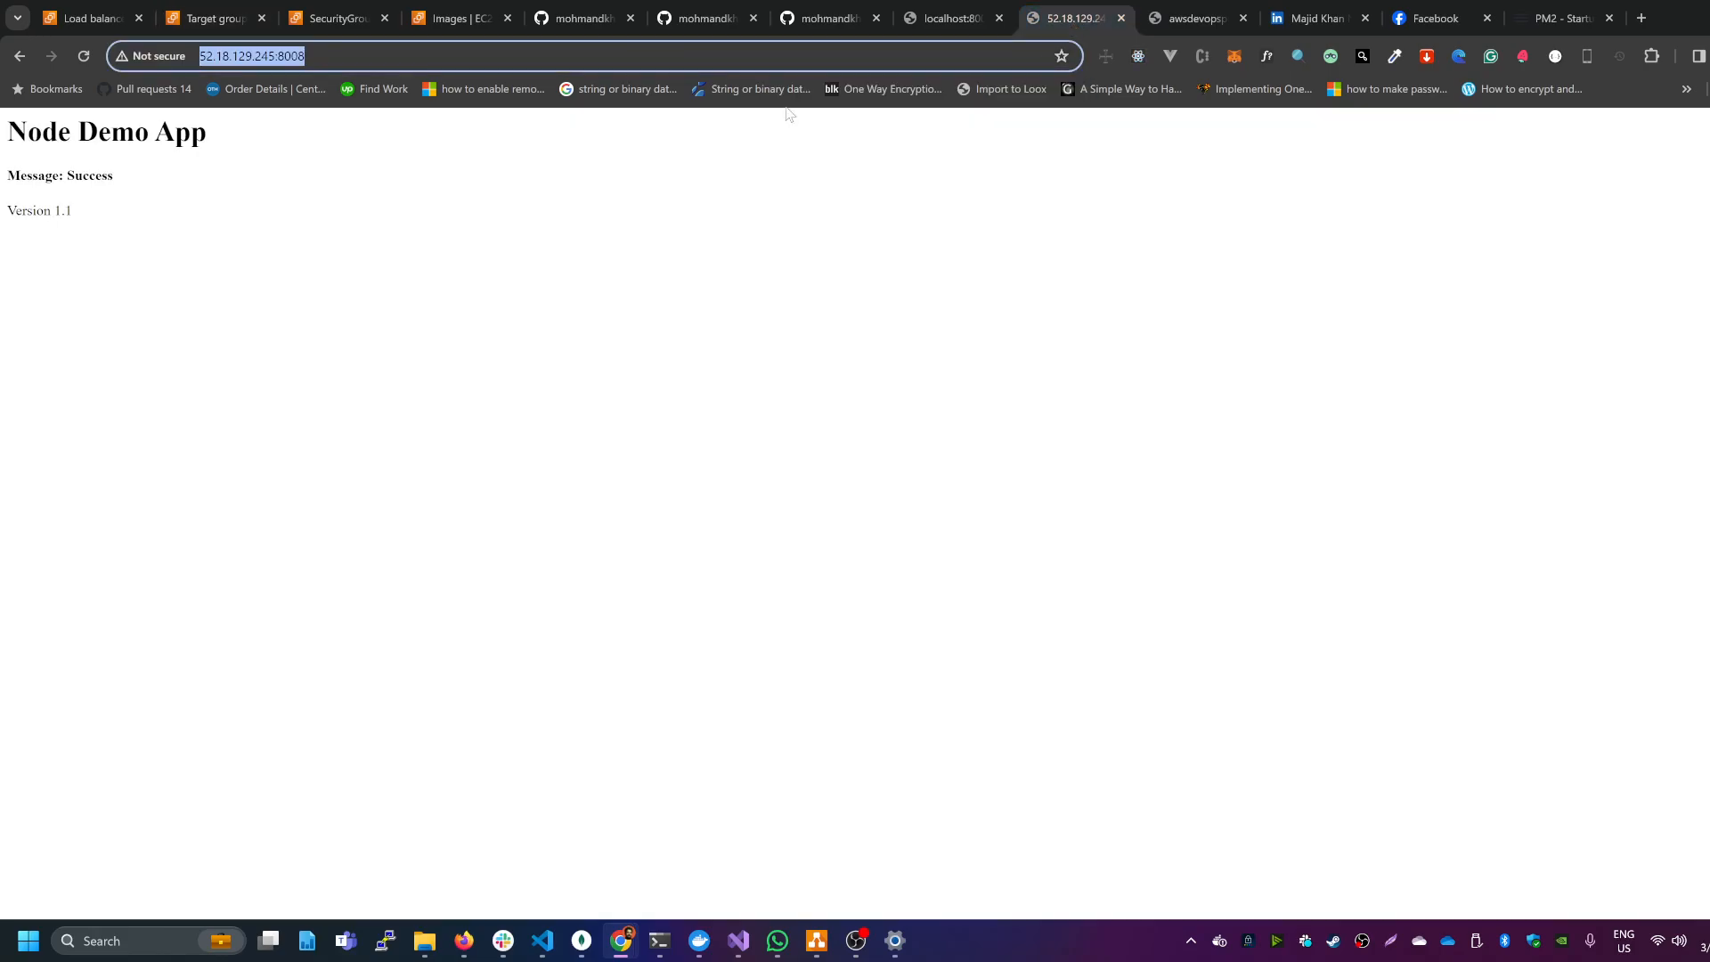
pyautogui.press('End')
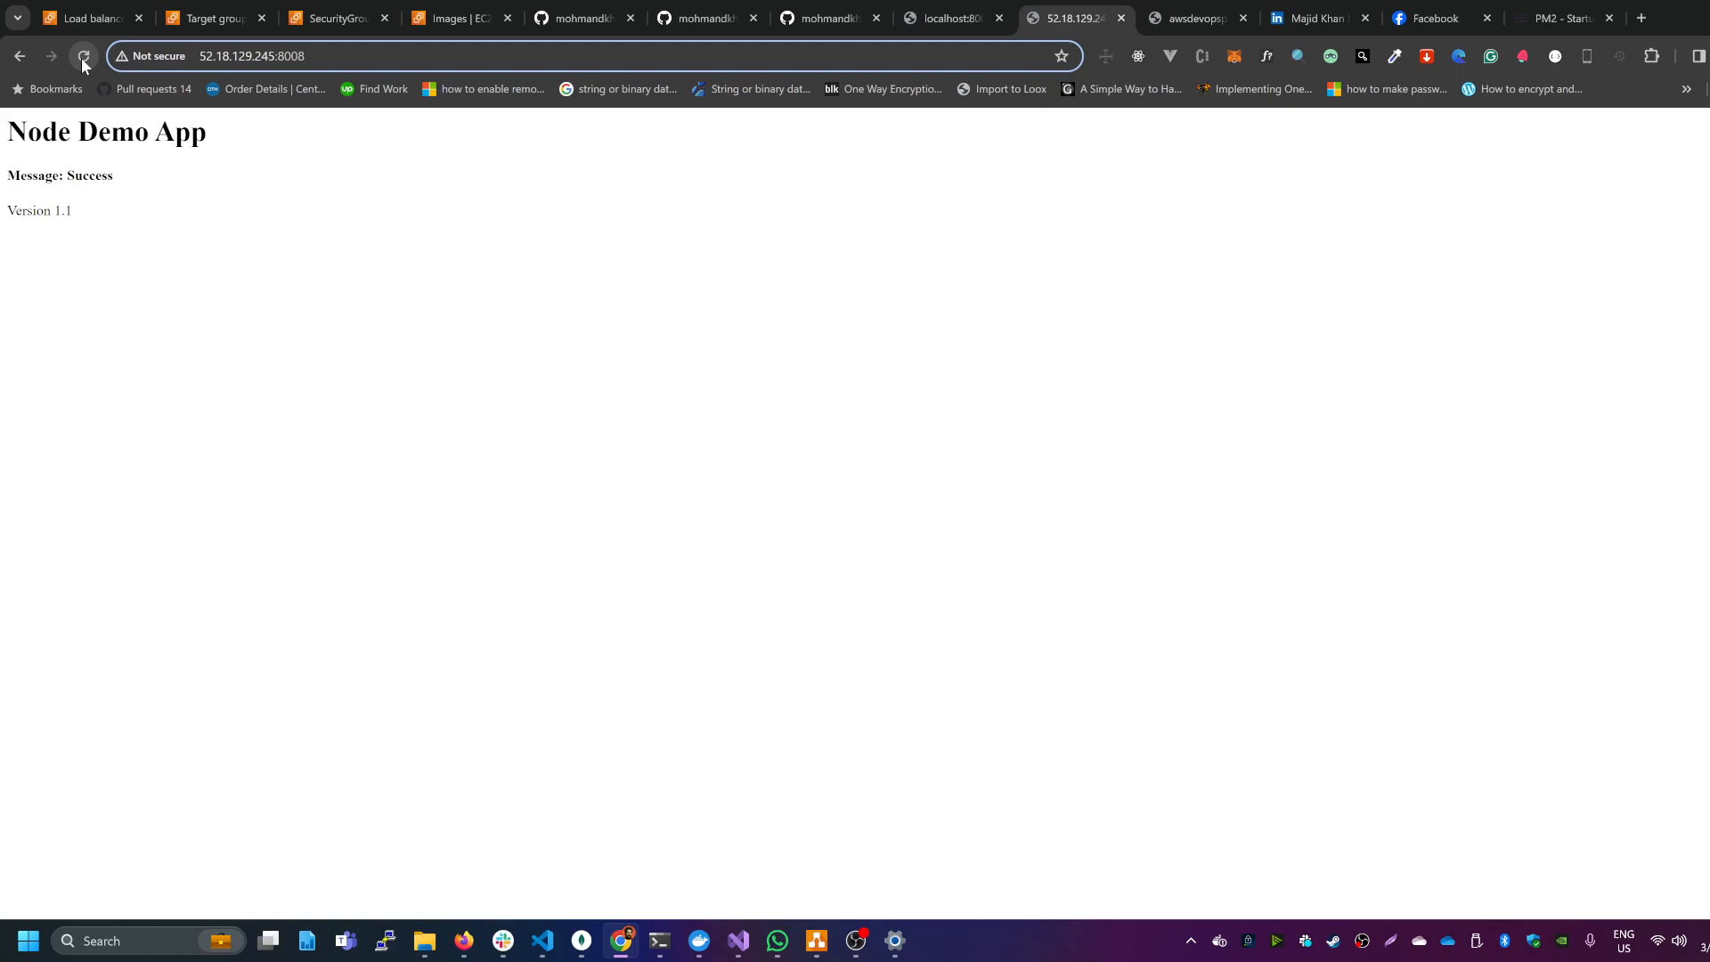
pyautogui.click(83, 57)
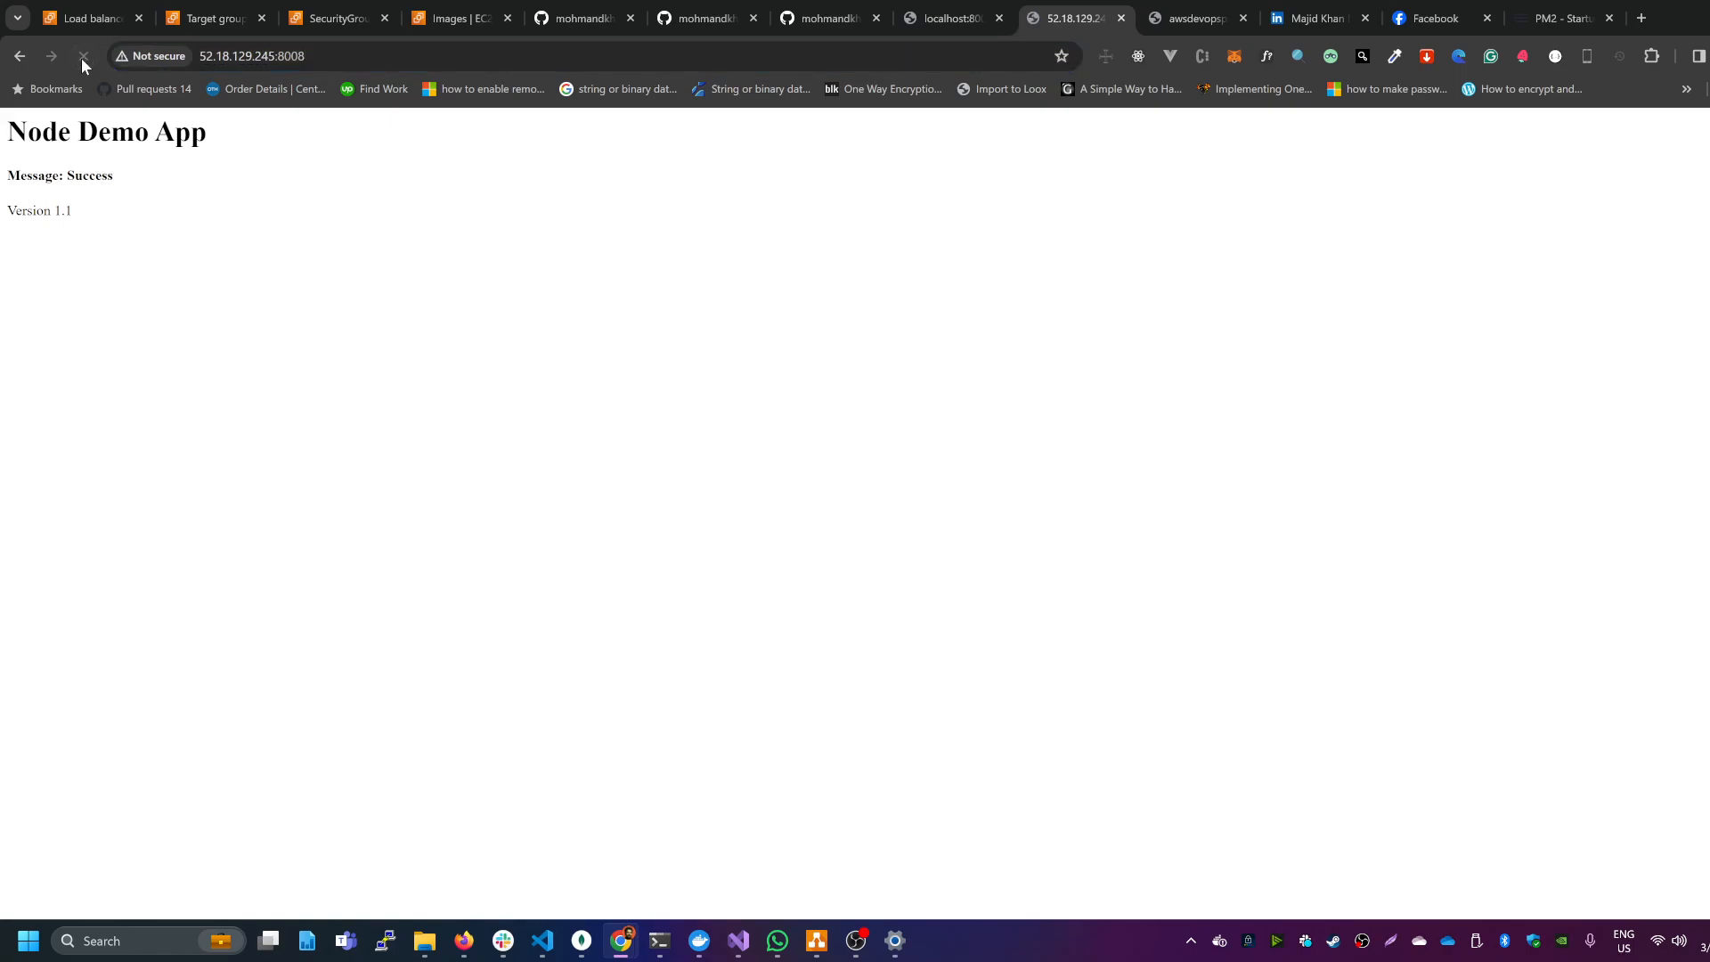
pyautogui.click(328, 59)
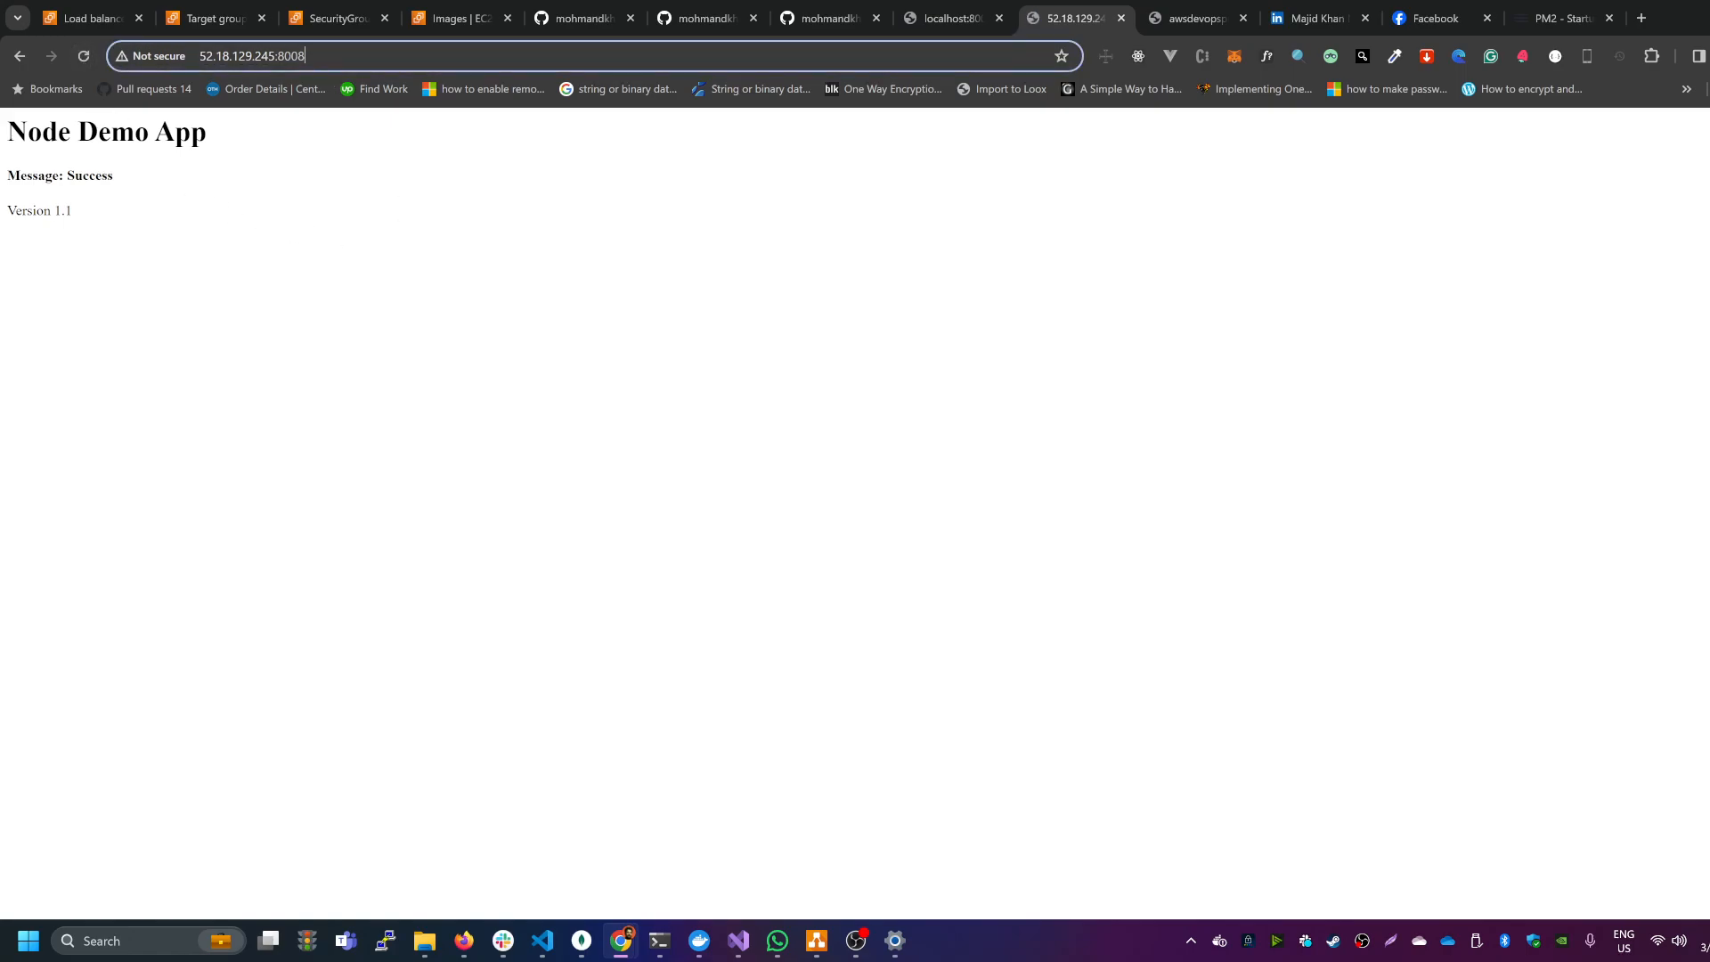
pyautogui.hotkey('shift', 'Left')
pyautogui.hotkey('shift', 'Left')
pyautogui.hotkey('shift', 'Left')
pyautogui.hotkey('shift', 'Left')
pyautogui.hotkey('shift', 'Left')
pyautogui.hotkey('shift', 'Left')
pyautogui.hotkey('shift', 'Left')
pyautogui.hotkey('shift', 'Left')
pyautogui.hotkey('shift', 'Left')
pyautogui.hotkey('shift', 'Left')
pyautogui.hotkey('shift', 'Left')
pyautogui.hotkey('shift', 'Left')
pyautogui.hotkey('shift', 'Left')
pyautogui.hotkey('shift', 'Left')
pyautogui.hotkey('shift', 'Left')
pyautogui.hotkey('shift', 'Left')
pyautogui.hotkey('shift', 'Left')
pyautogui.hotkey('shift', 'Left')
pyautogui.click(223, 57)
# Step: Open the awsdevopsprojectEC2SG security group from the security groups list and examine its inbound rules, starting with SSH
pyautogui.click(342, 18)
pyautogui.scroll(-2, 79, 623)
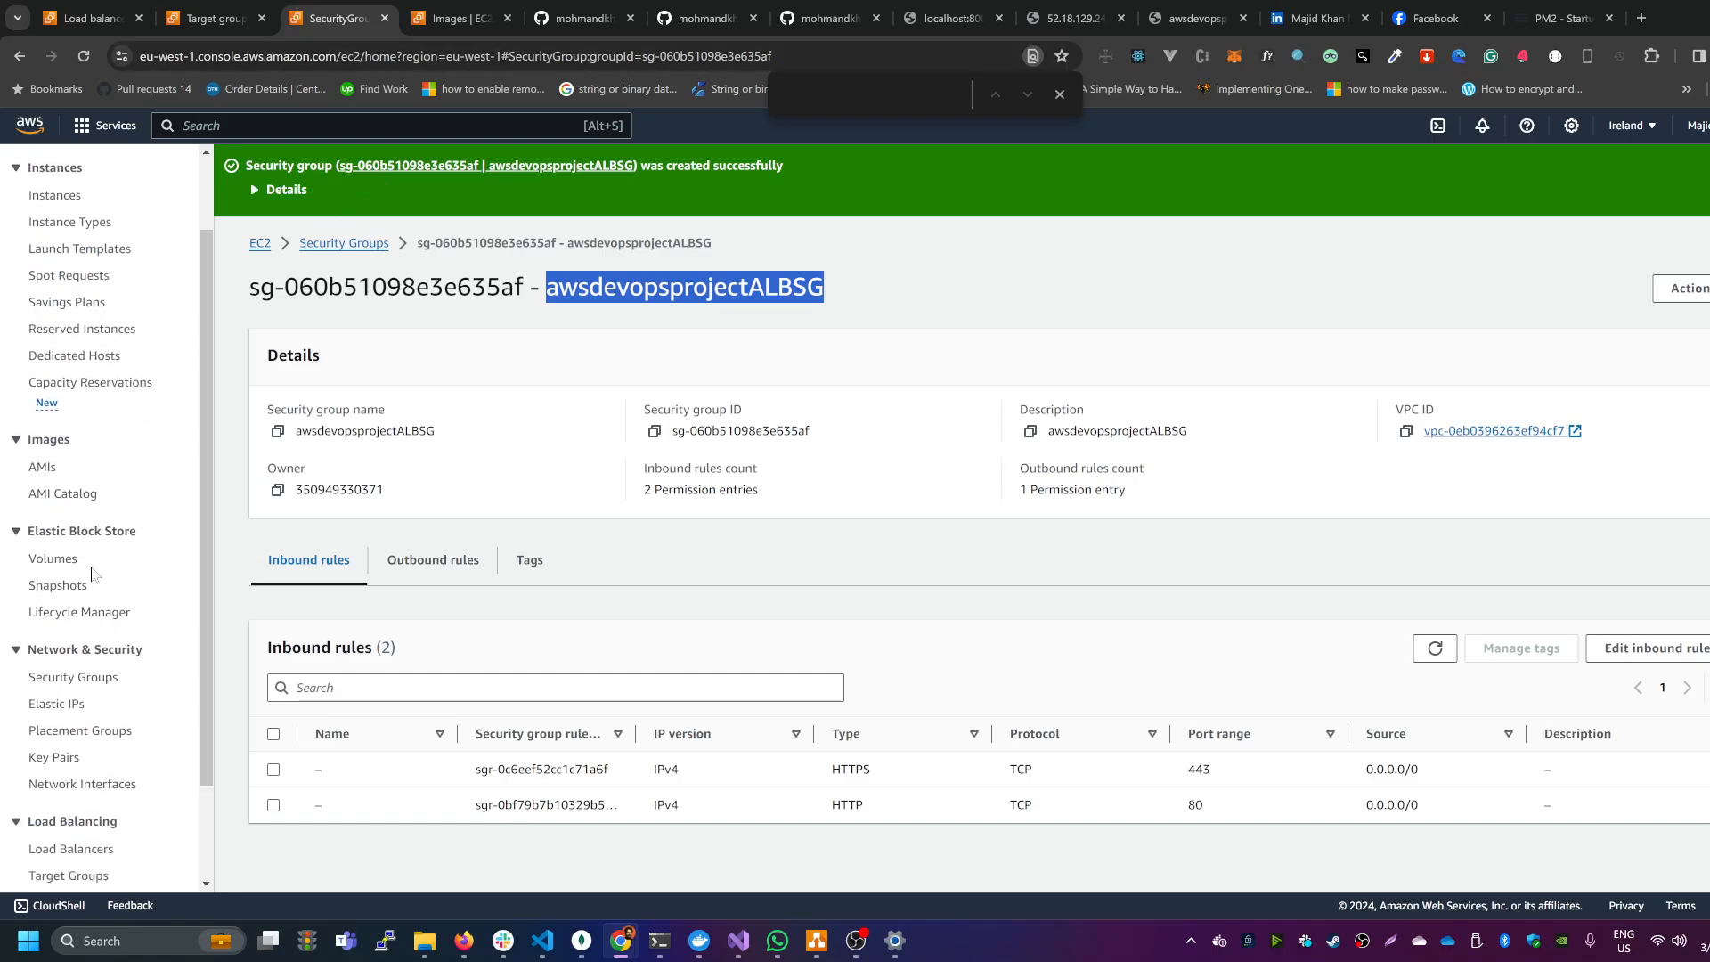
pyautogui.click(75, 593)
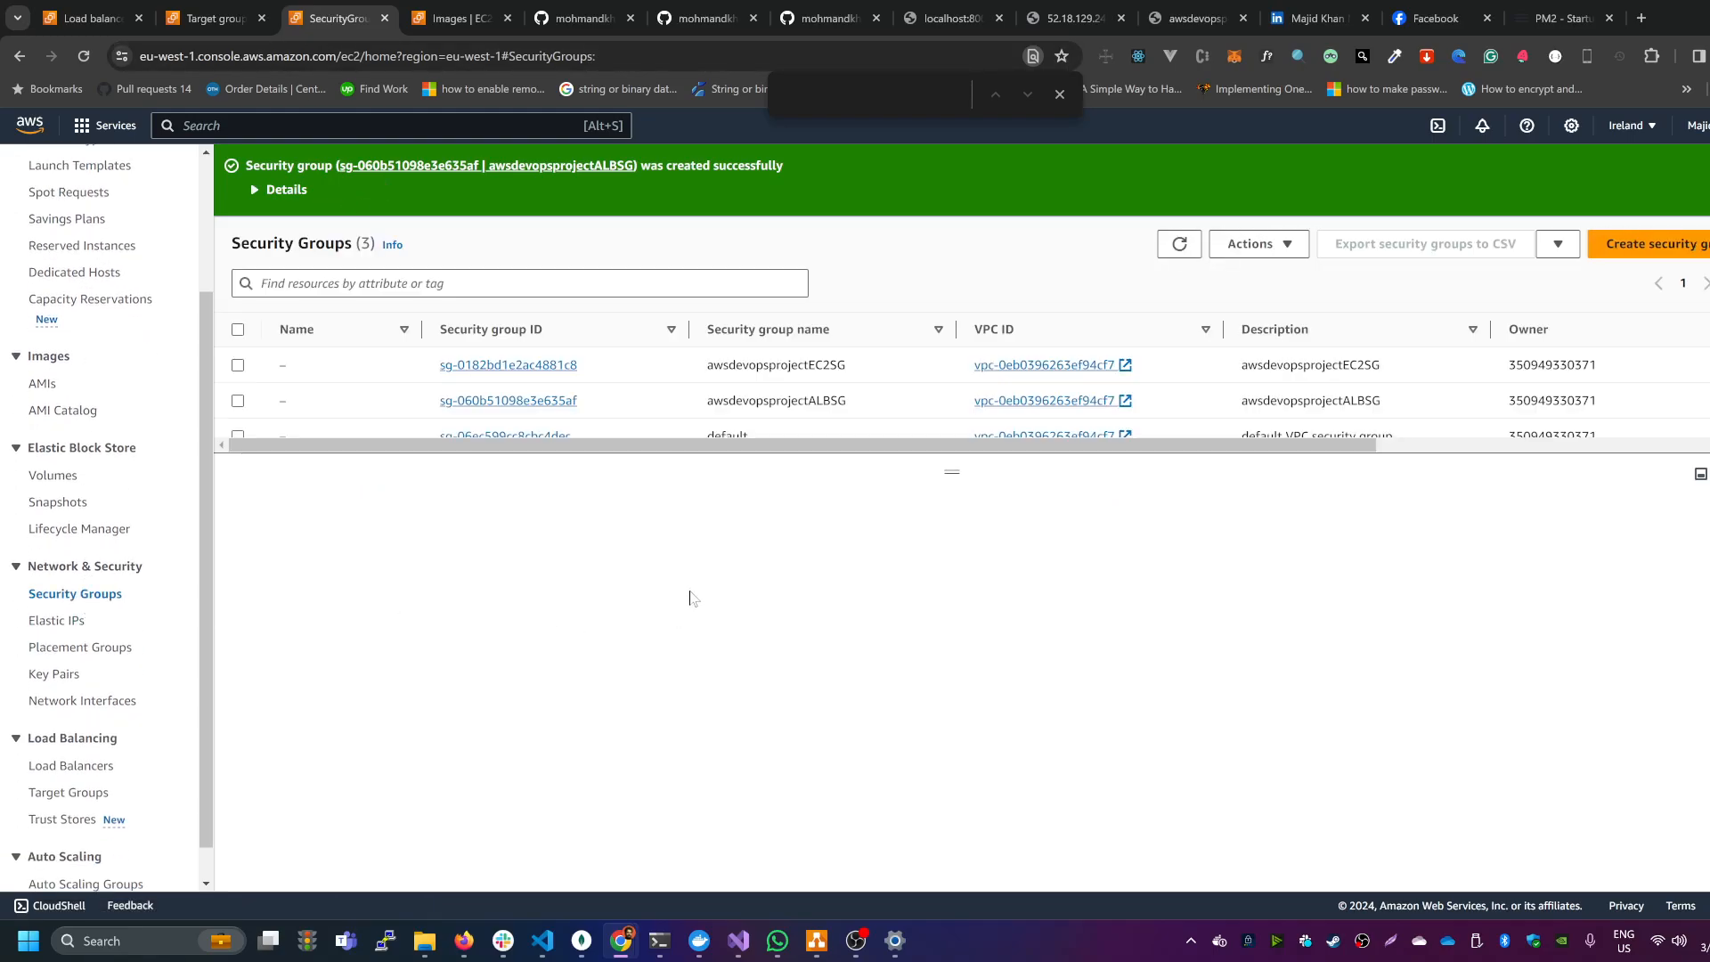
pyautogui.moveTo(954, 473); pyautogui.dragTo(954, 553)
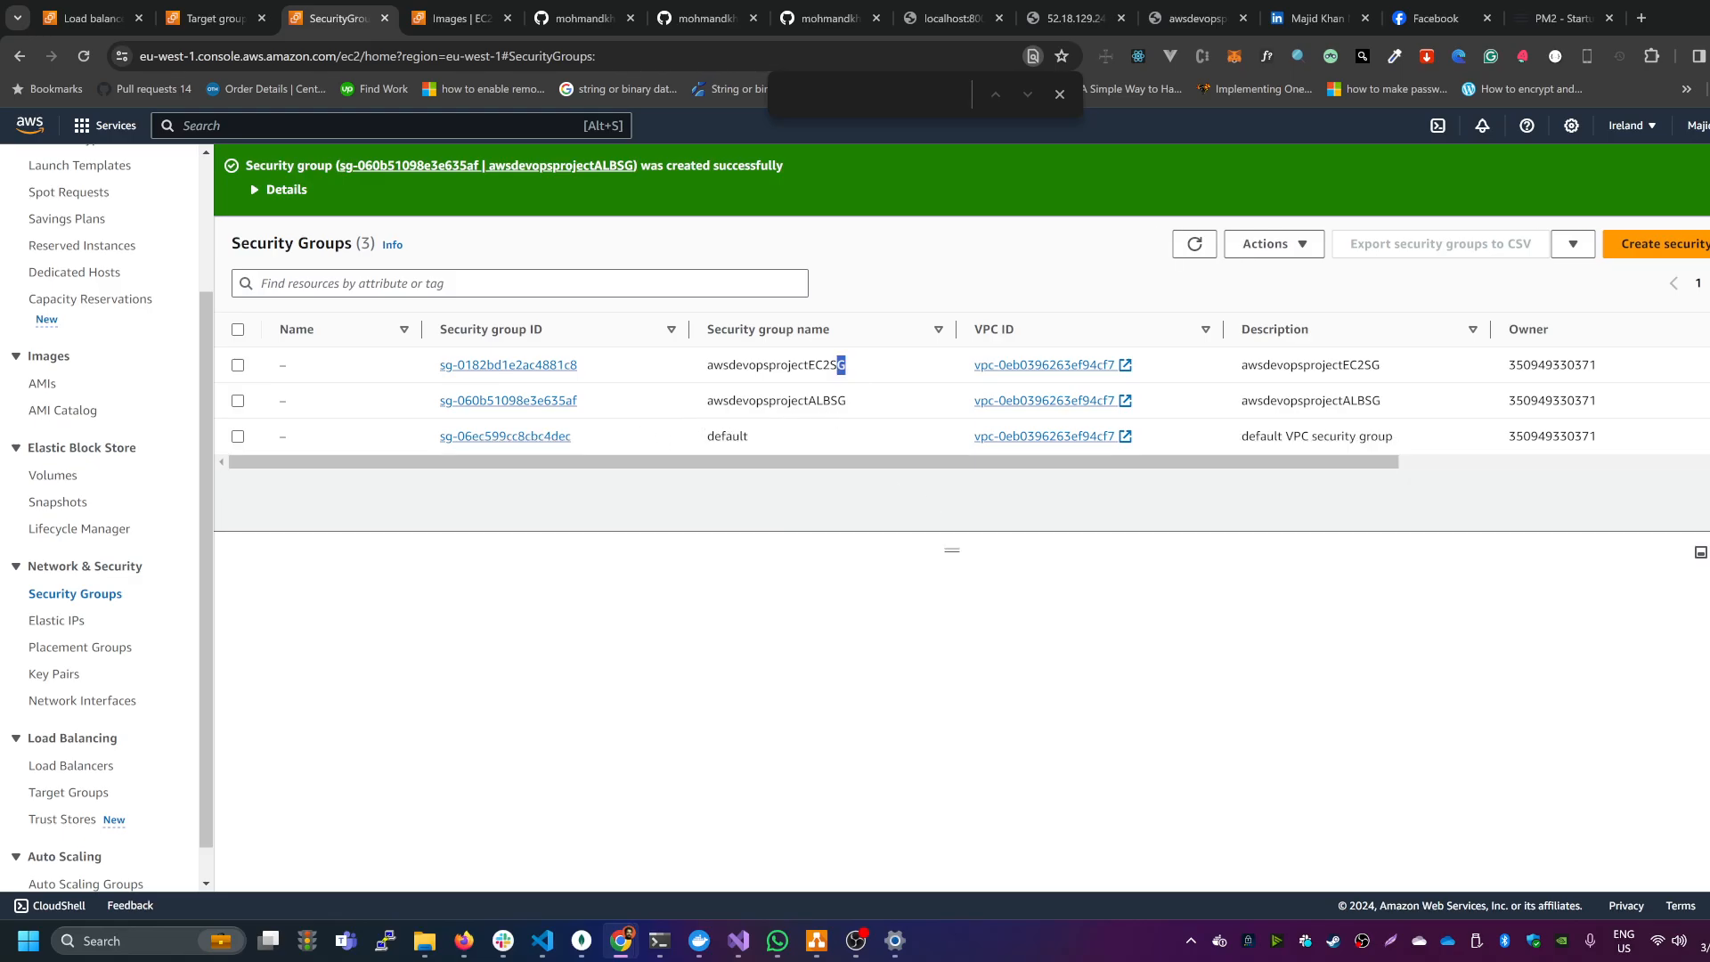
pyautogui.moveTo(845, 365); pyautogui.dragTo(815, 365)
pyautogui.click(570, 376)
pyautogui.click(546, 366)
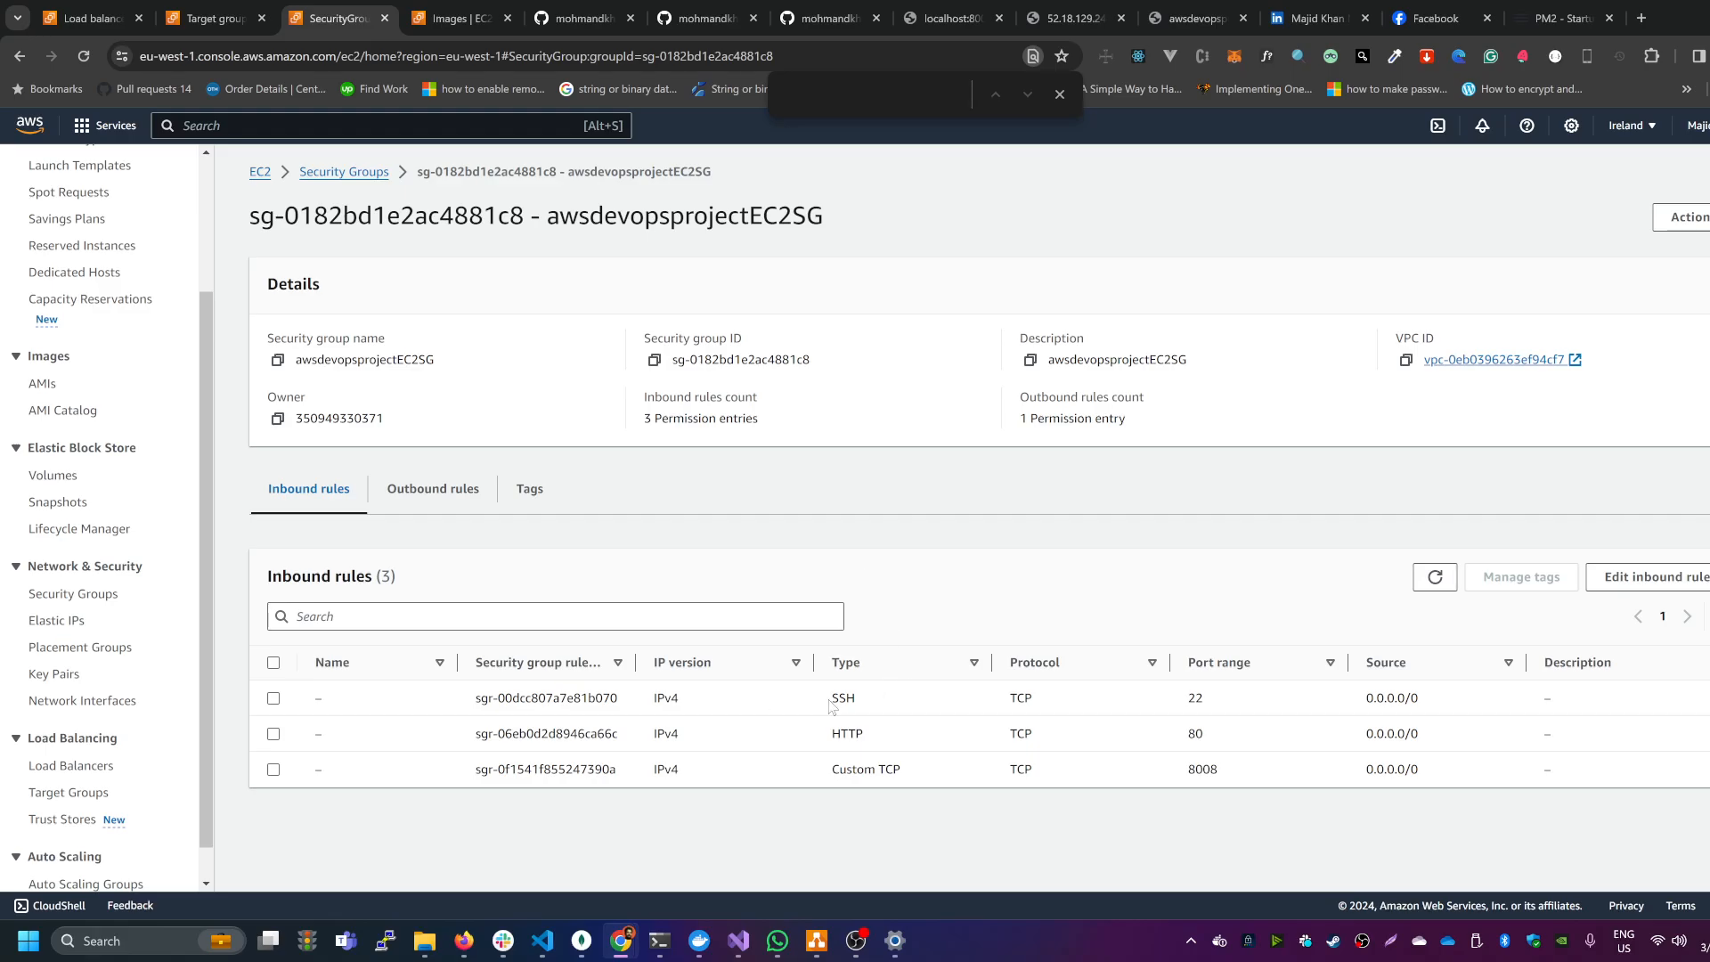
pyautogui.moveTo(829, 704); pyautogui.dragTo(864, 704)
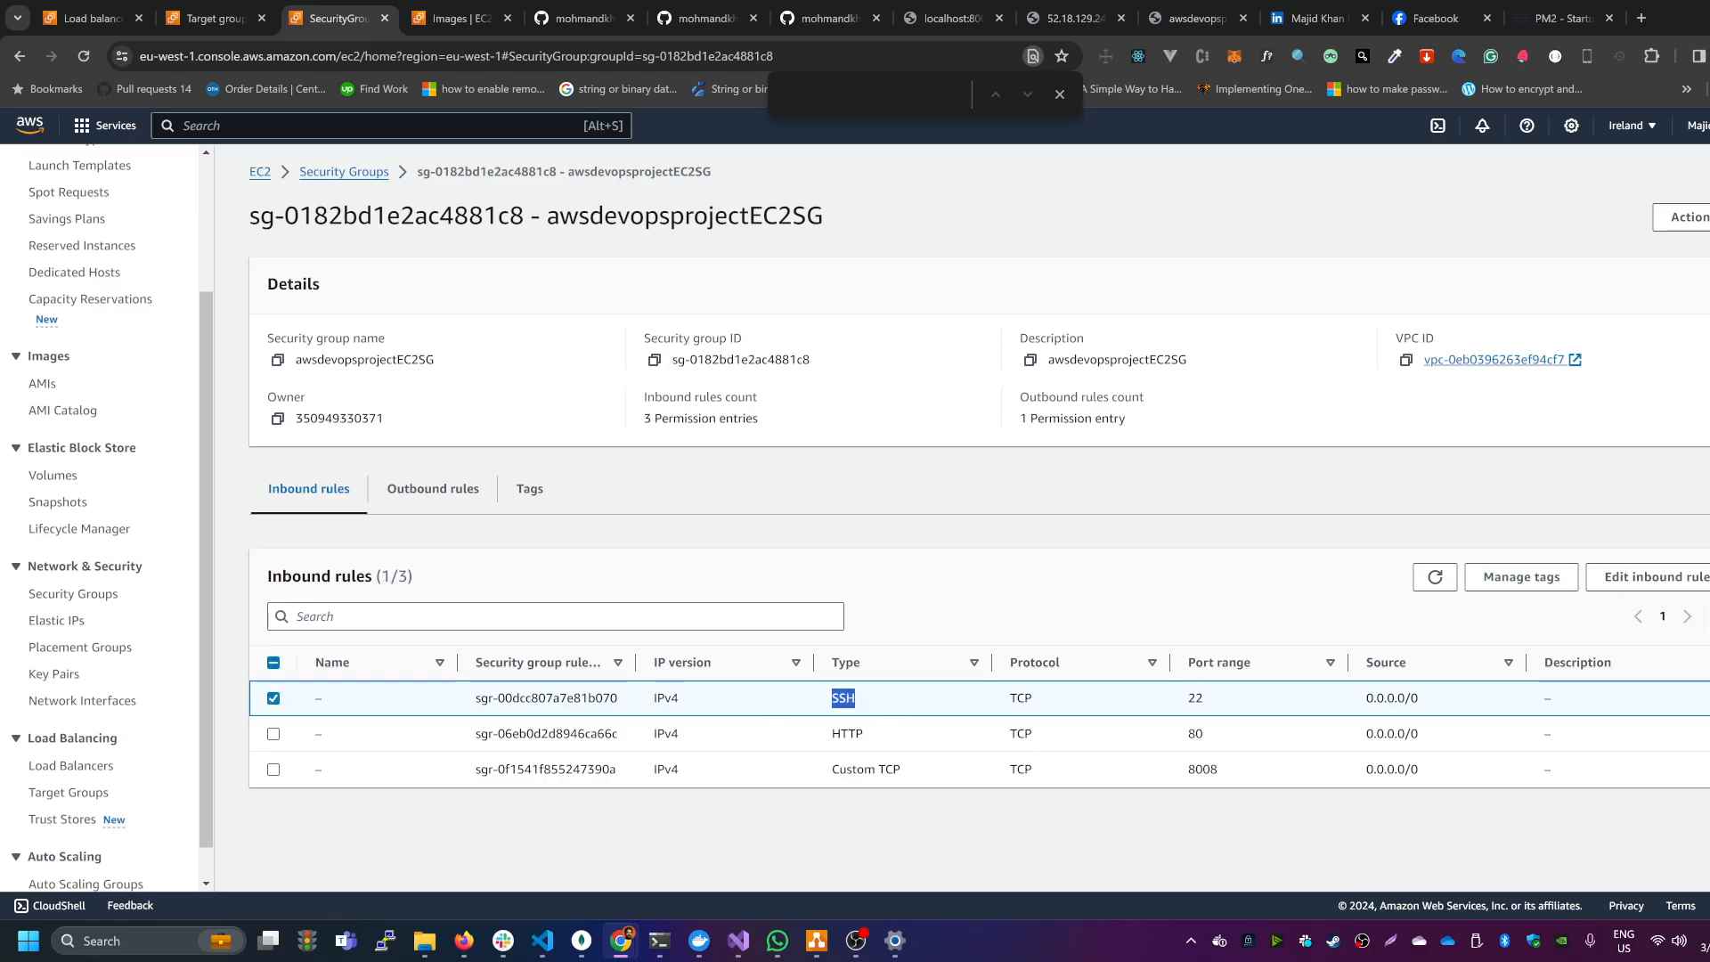
# Step: Review the HTTP and Custom TCP inbound rules, then delete the port 8008 and HTTP port 80 rules in the rule editor
pyautogui.click(837, 733)
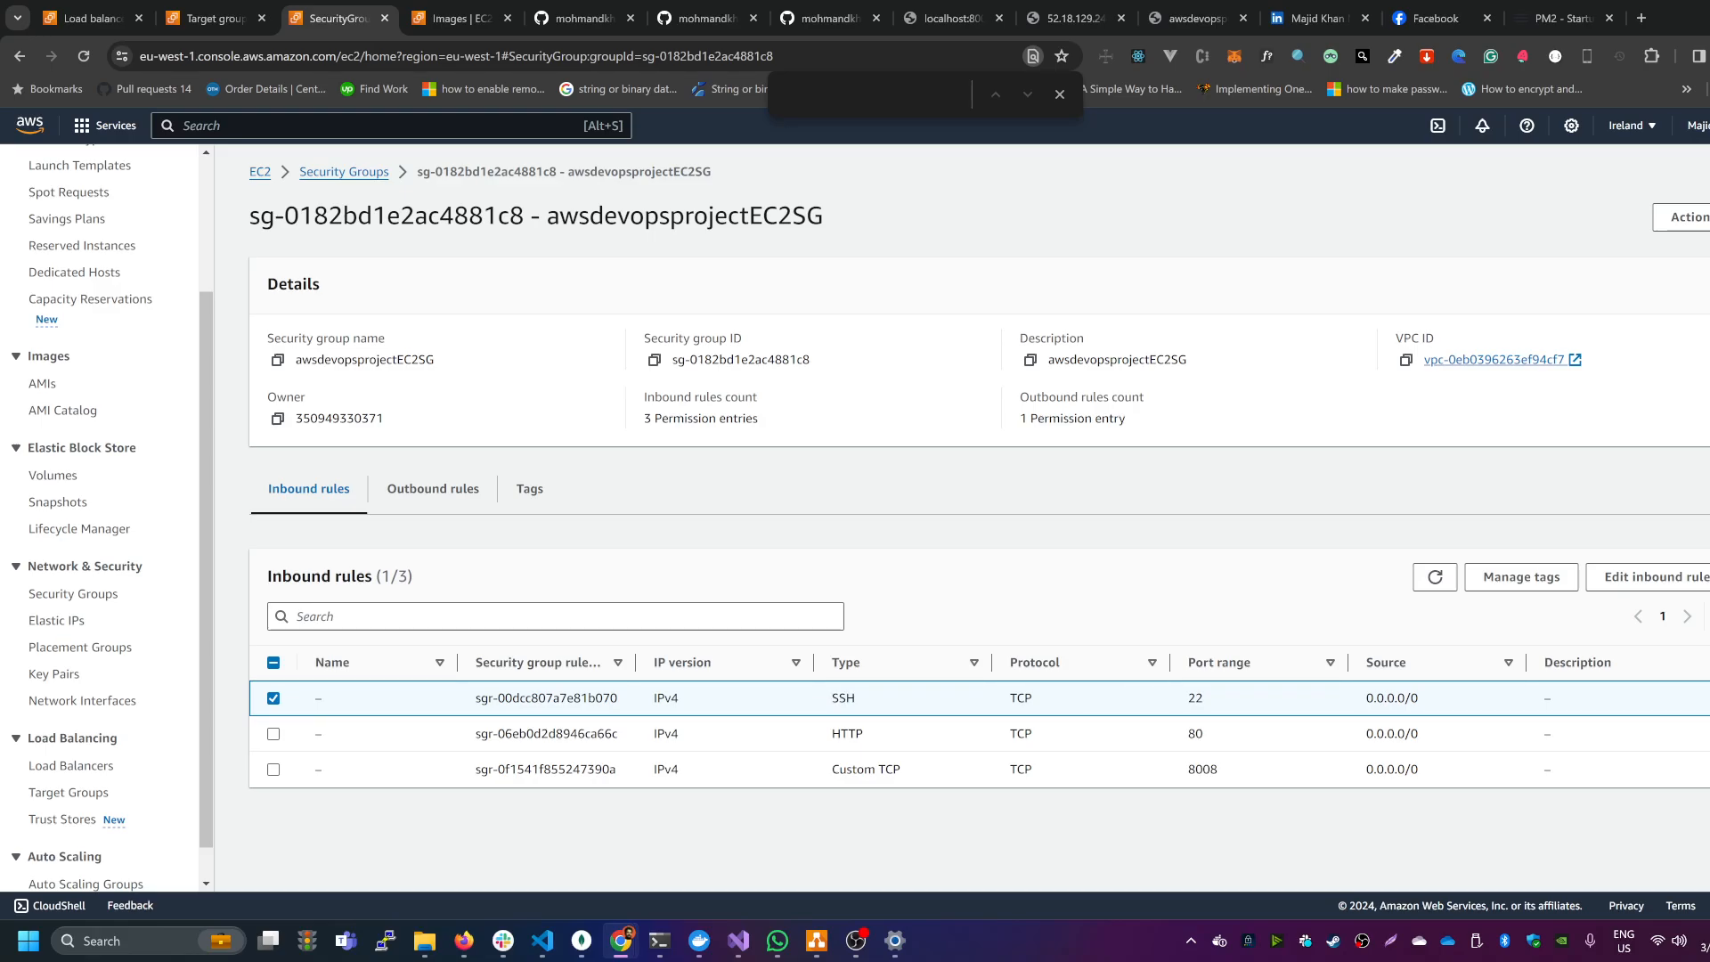
pyautogui.click(868, 742)
pyautogui.moveTo(832, 770); pyautogui.dragTo(906, 771)
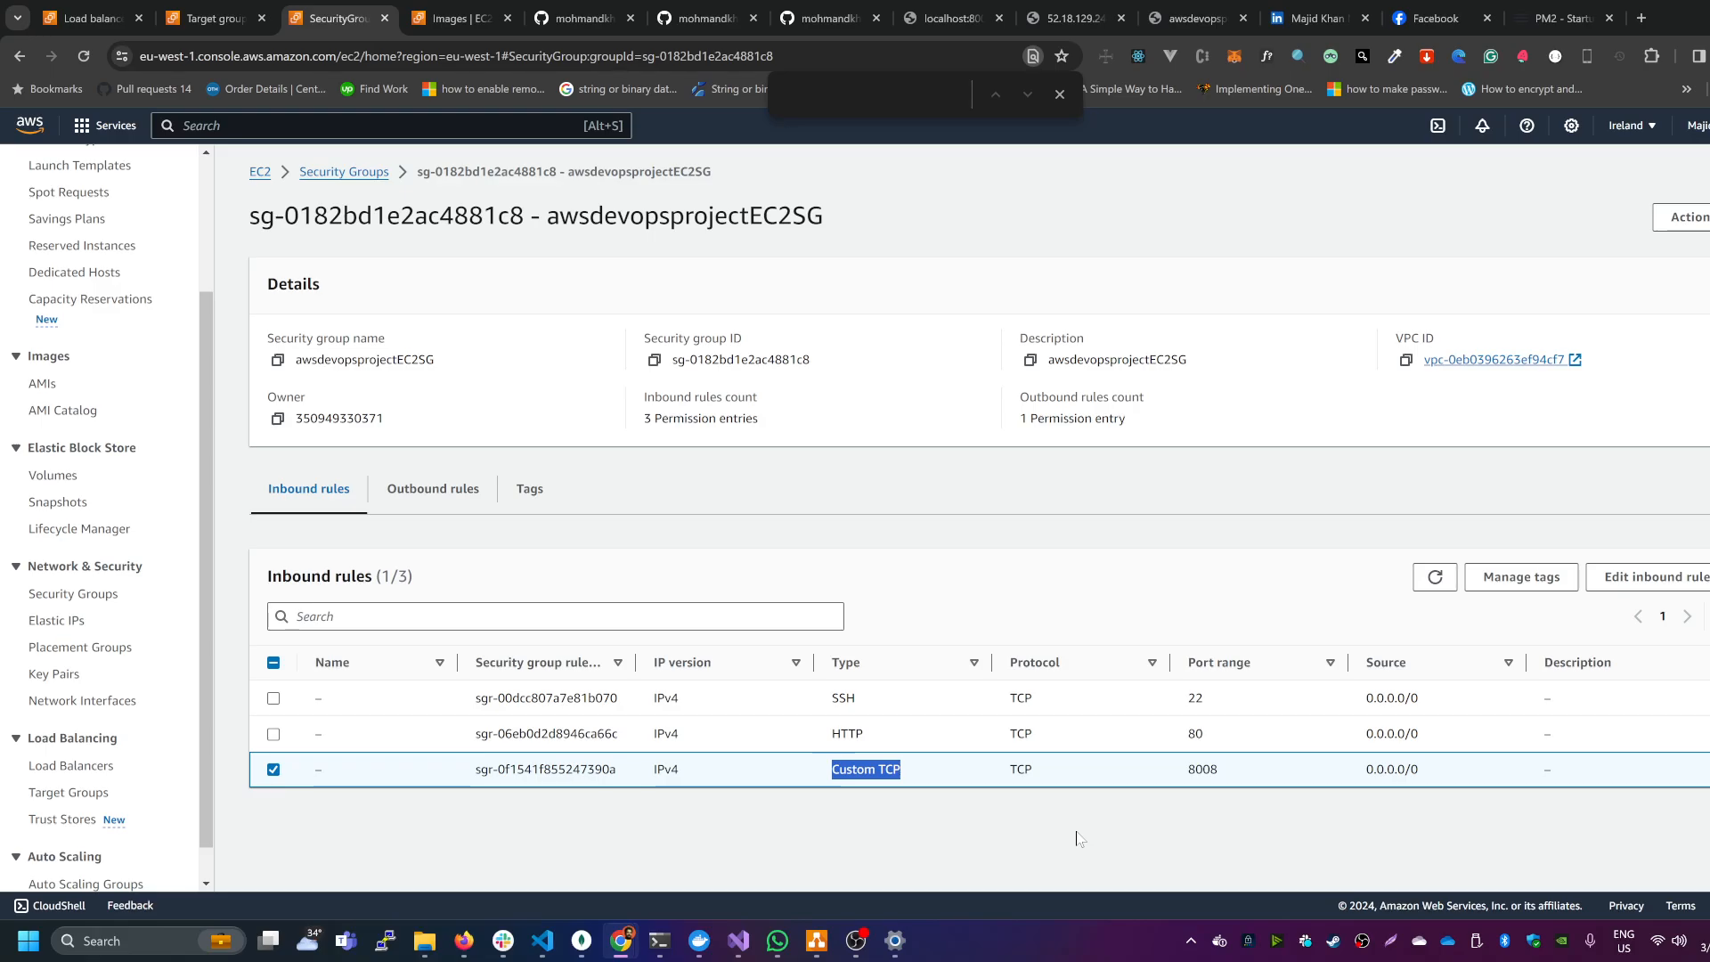
pyautogui.click(1646, 584)
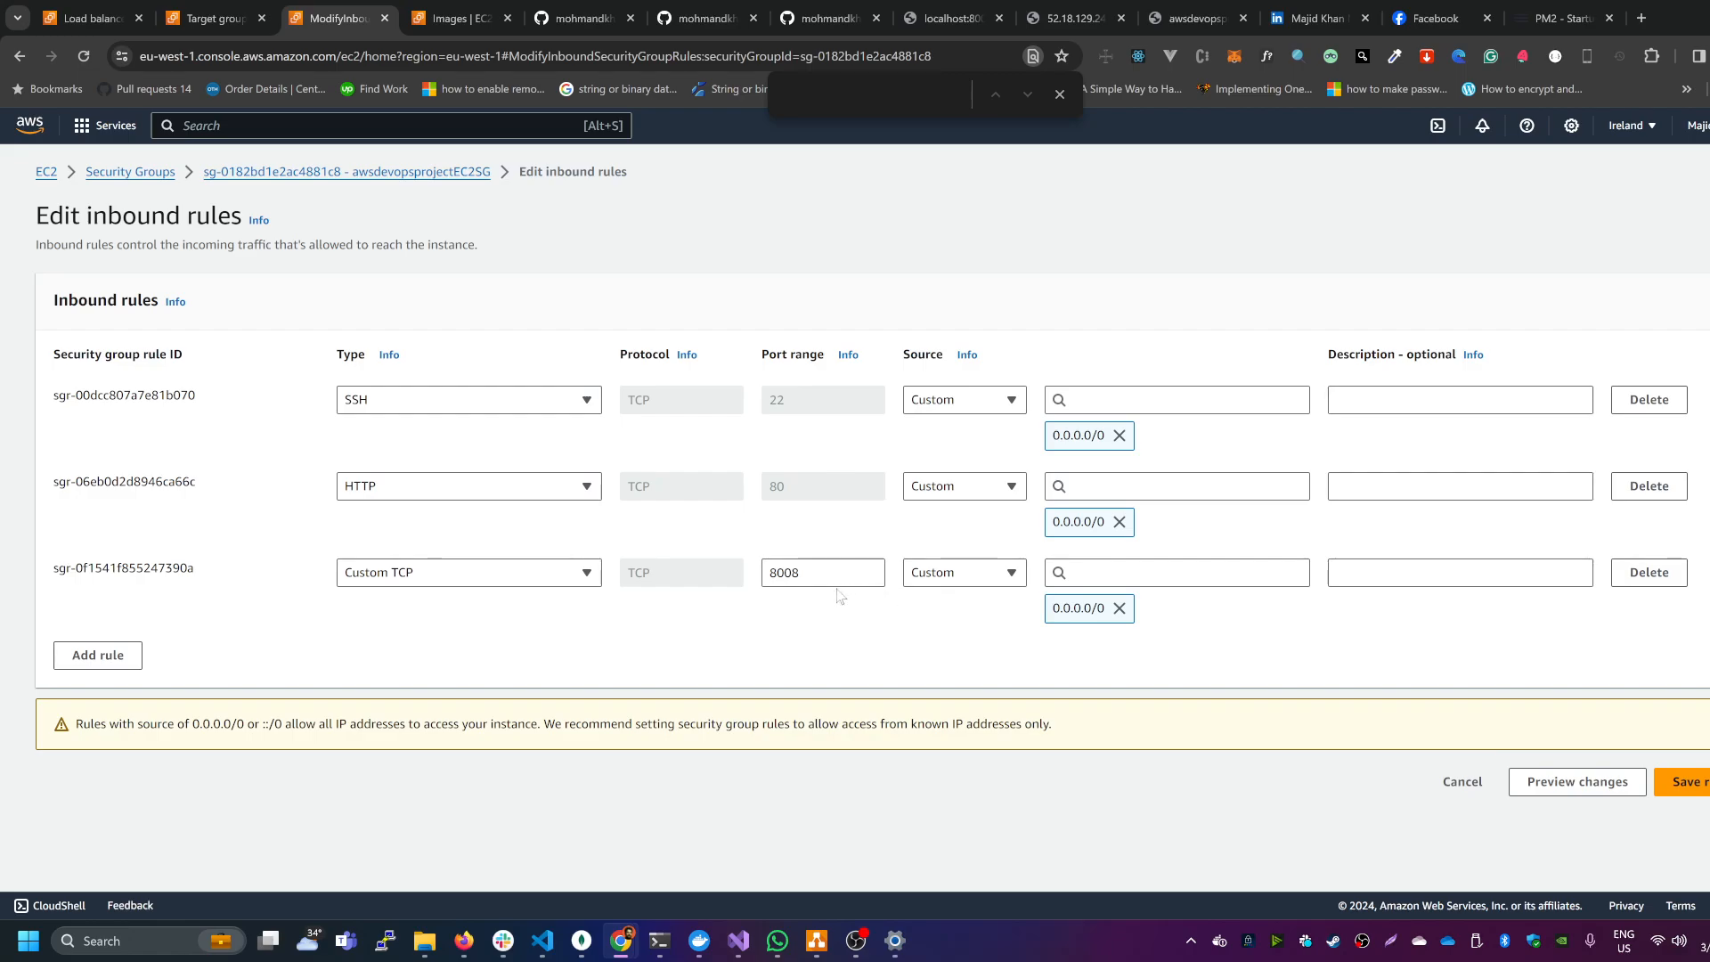
pyautogui.moveTo(806, 573); pyautogui.dragTo(769, 572)
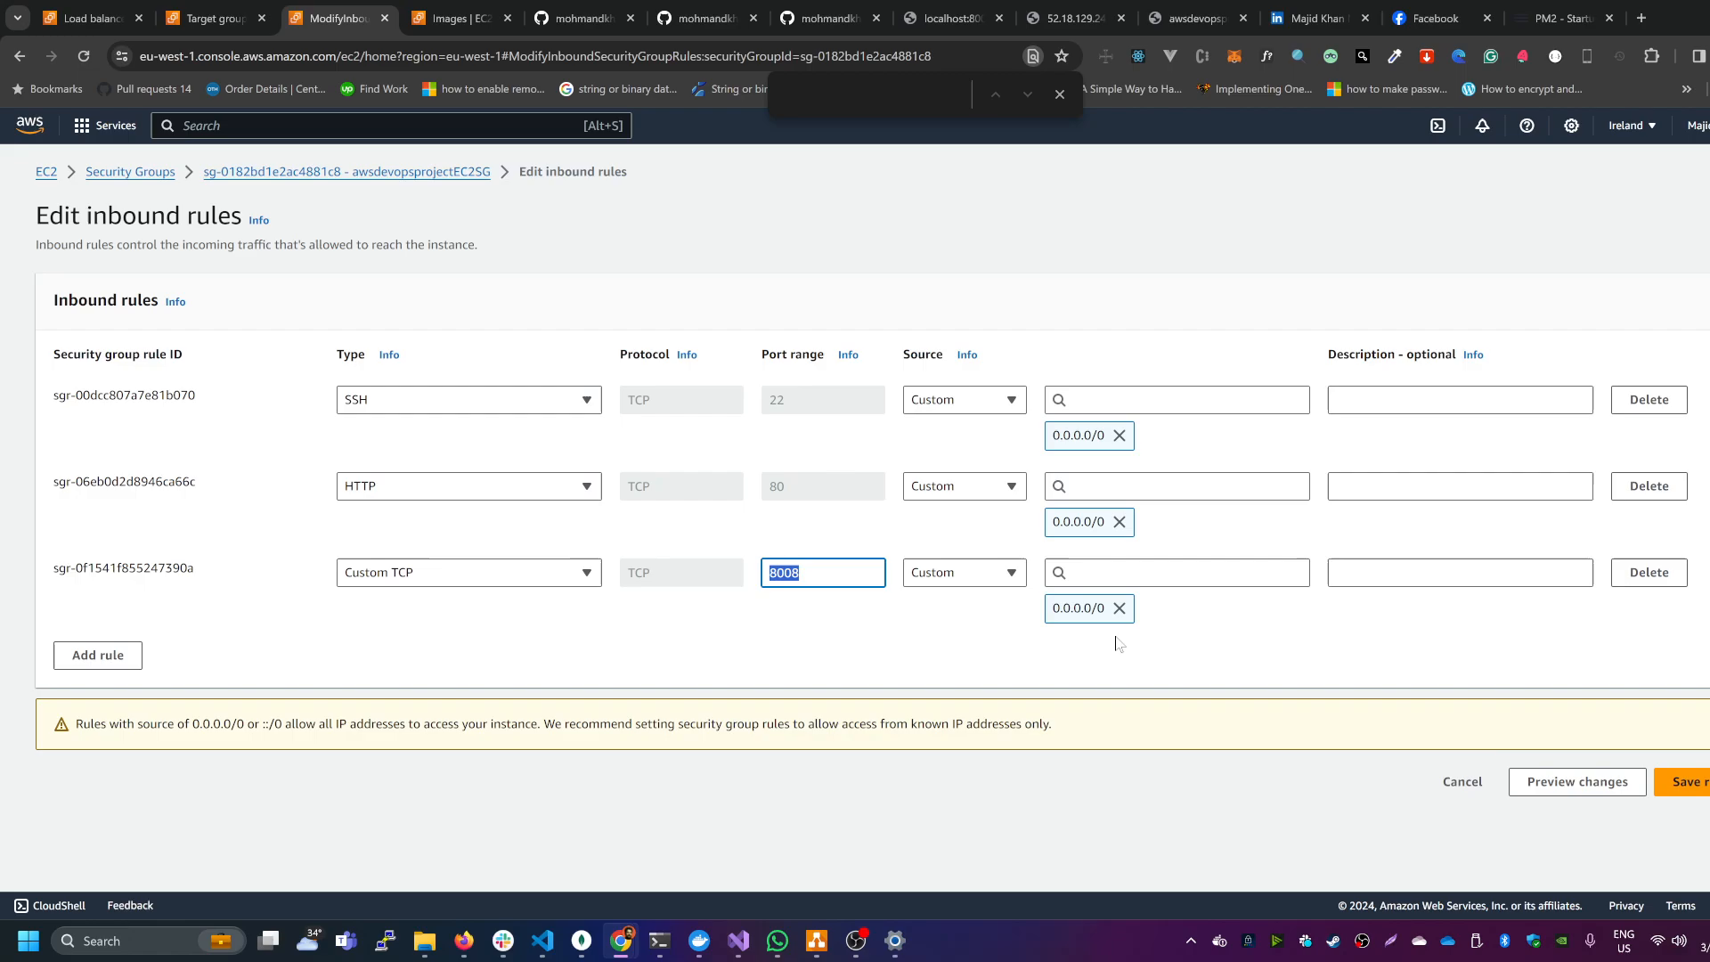
pyautogui.click(1649, 574)
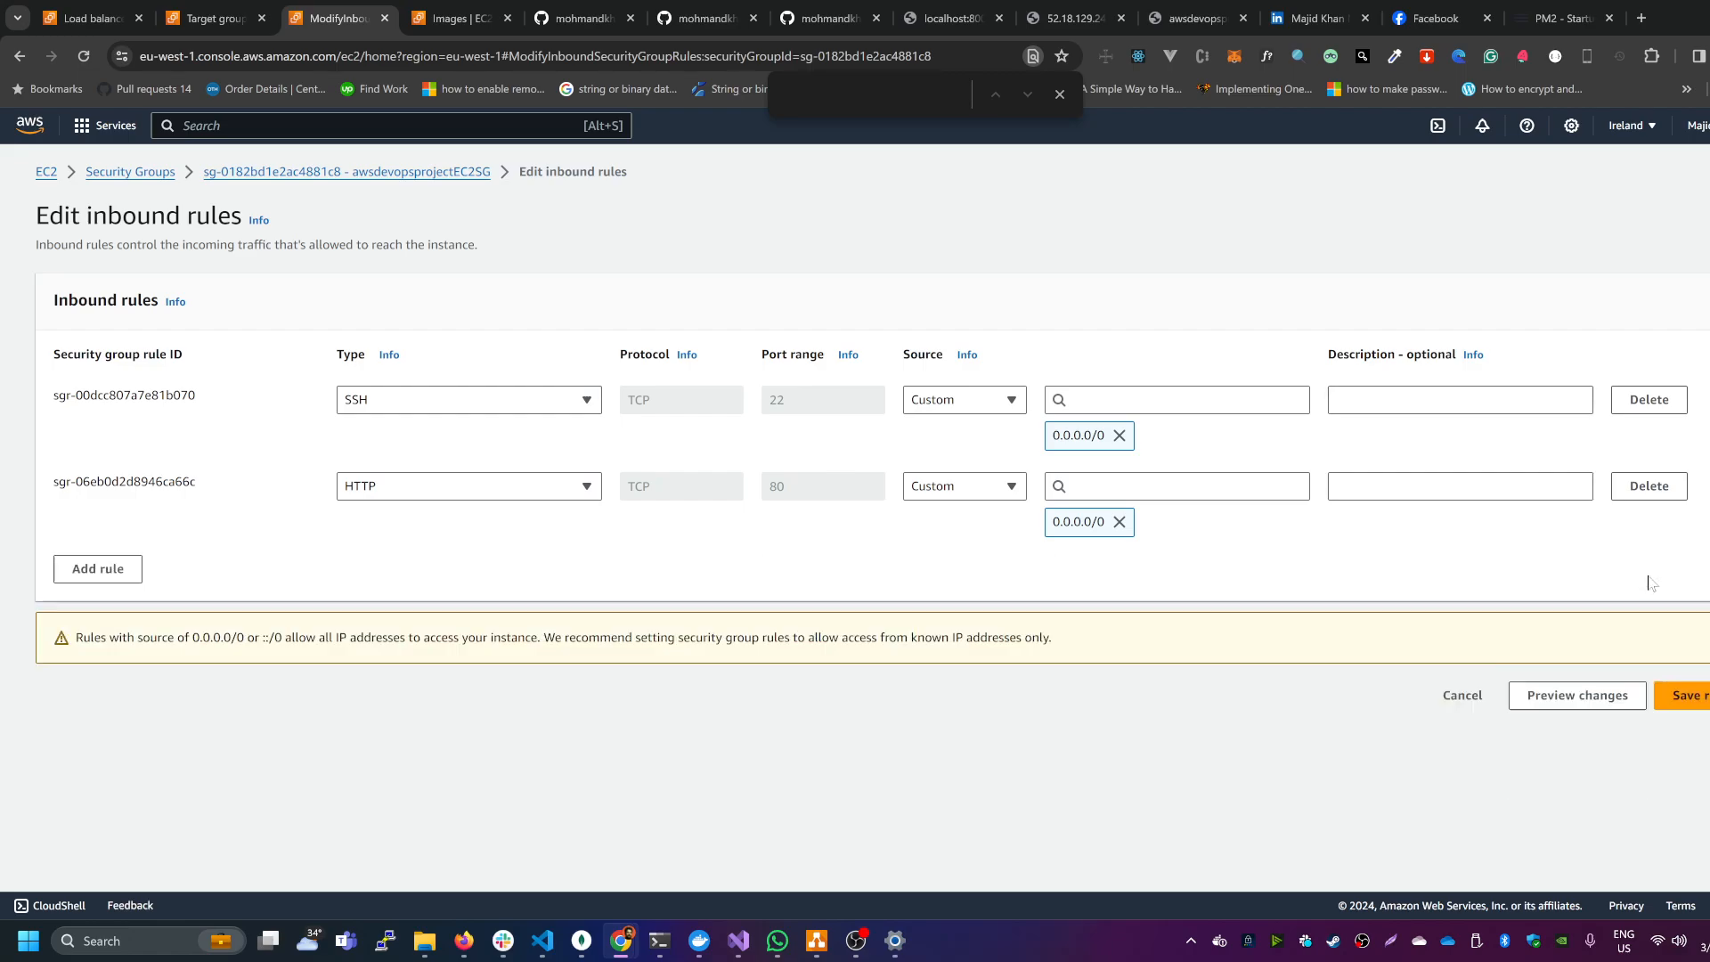
pyautogui.click(1649, 488)
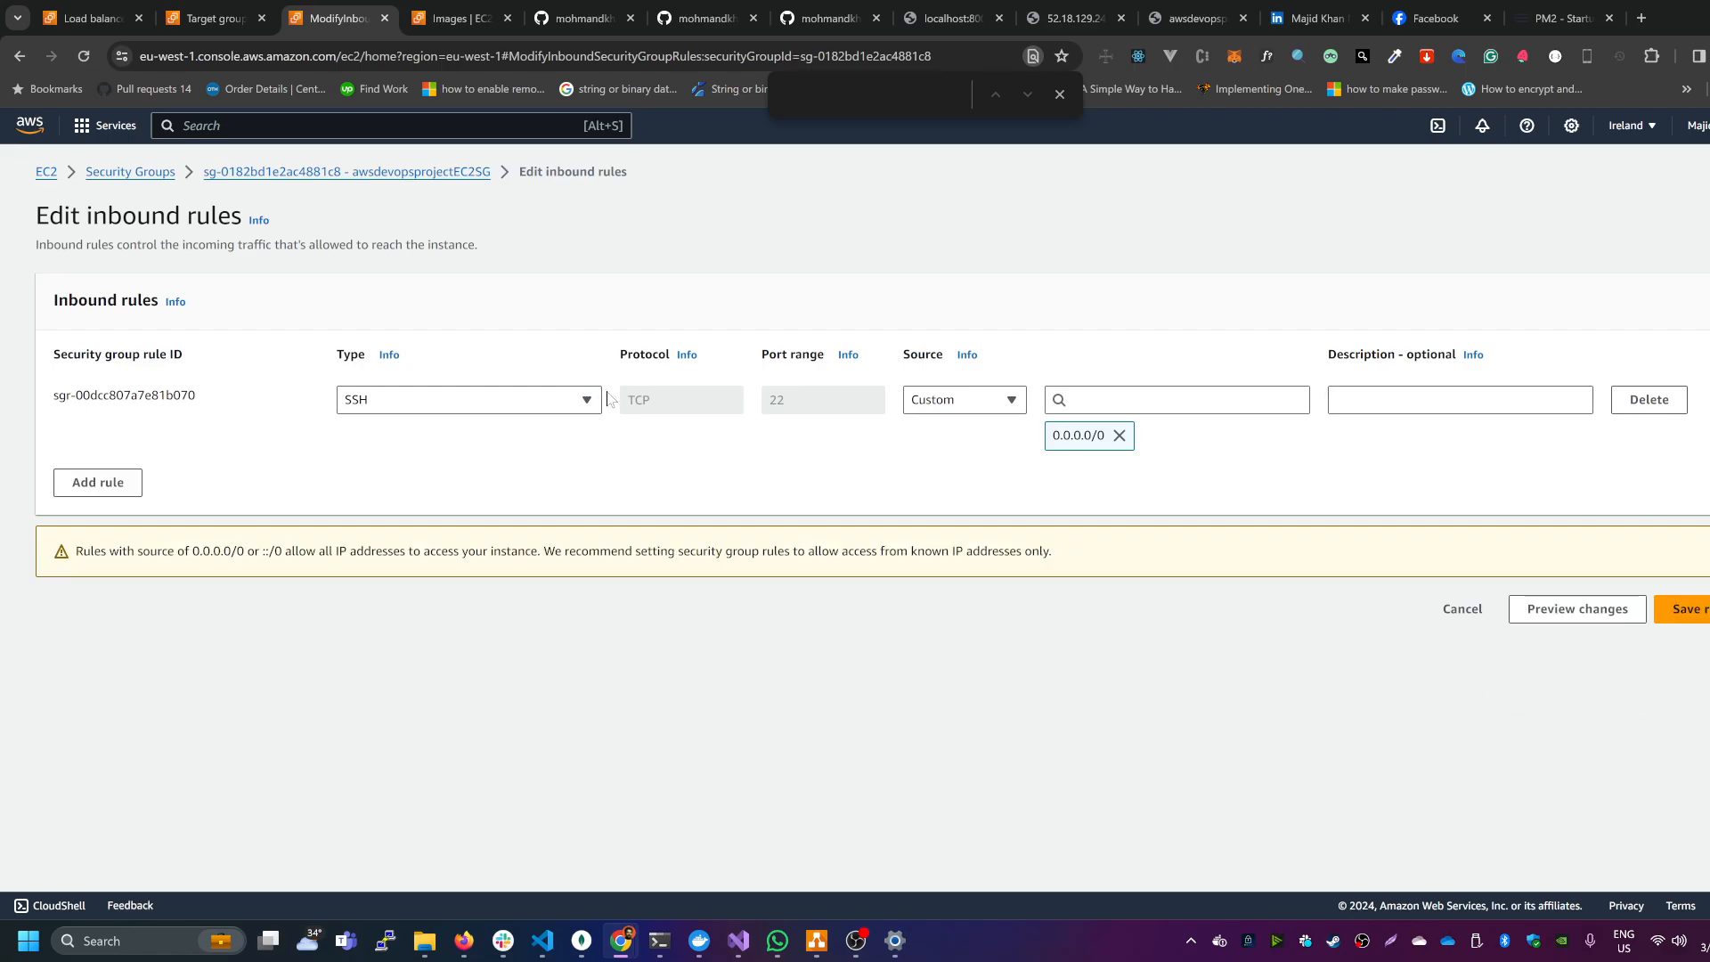
# Step: Add a new Custom TCP inbound rule for port 8008
pyautogui.click(111, 485)
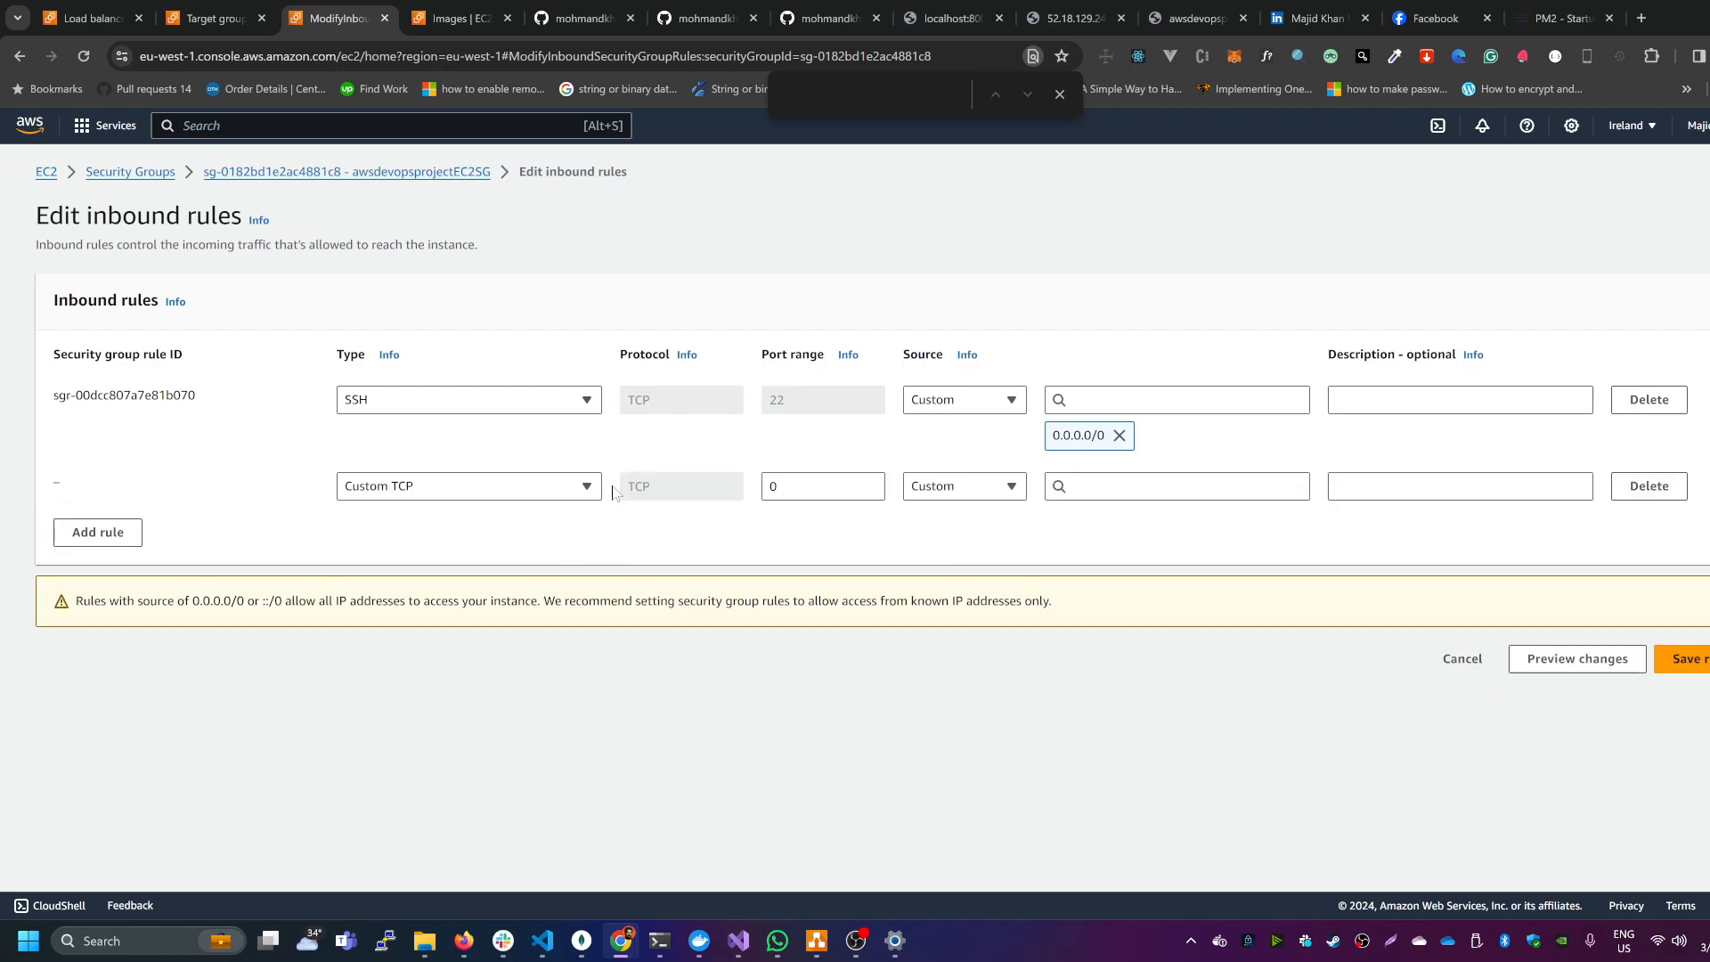
pyautogui.click(585, 487)
pyautogui.scroll(-1, 433, 623)
pyautogui.scroll(1, 433, 624)
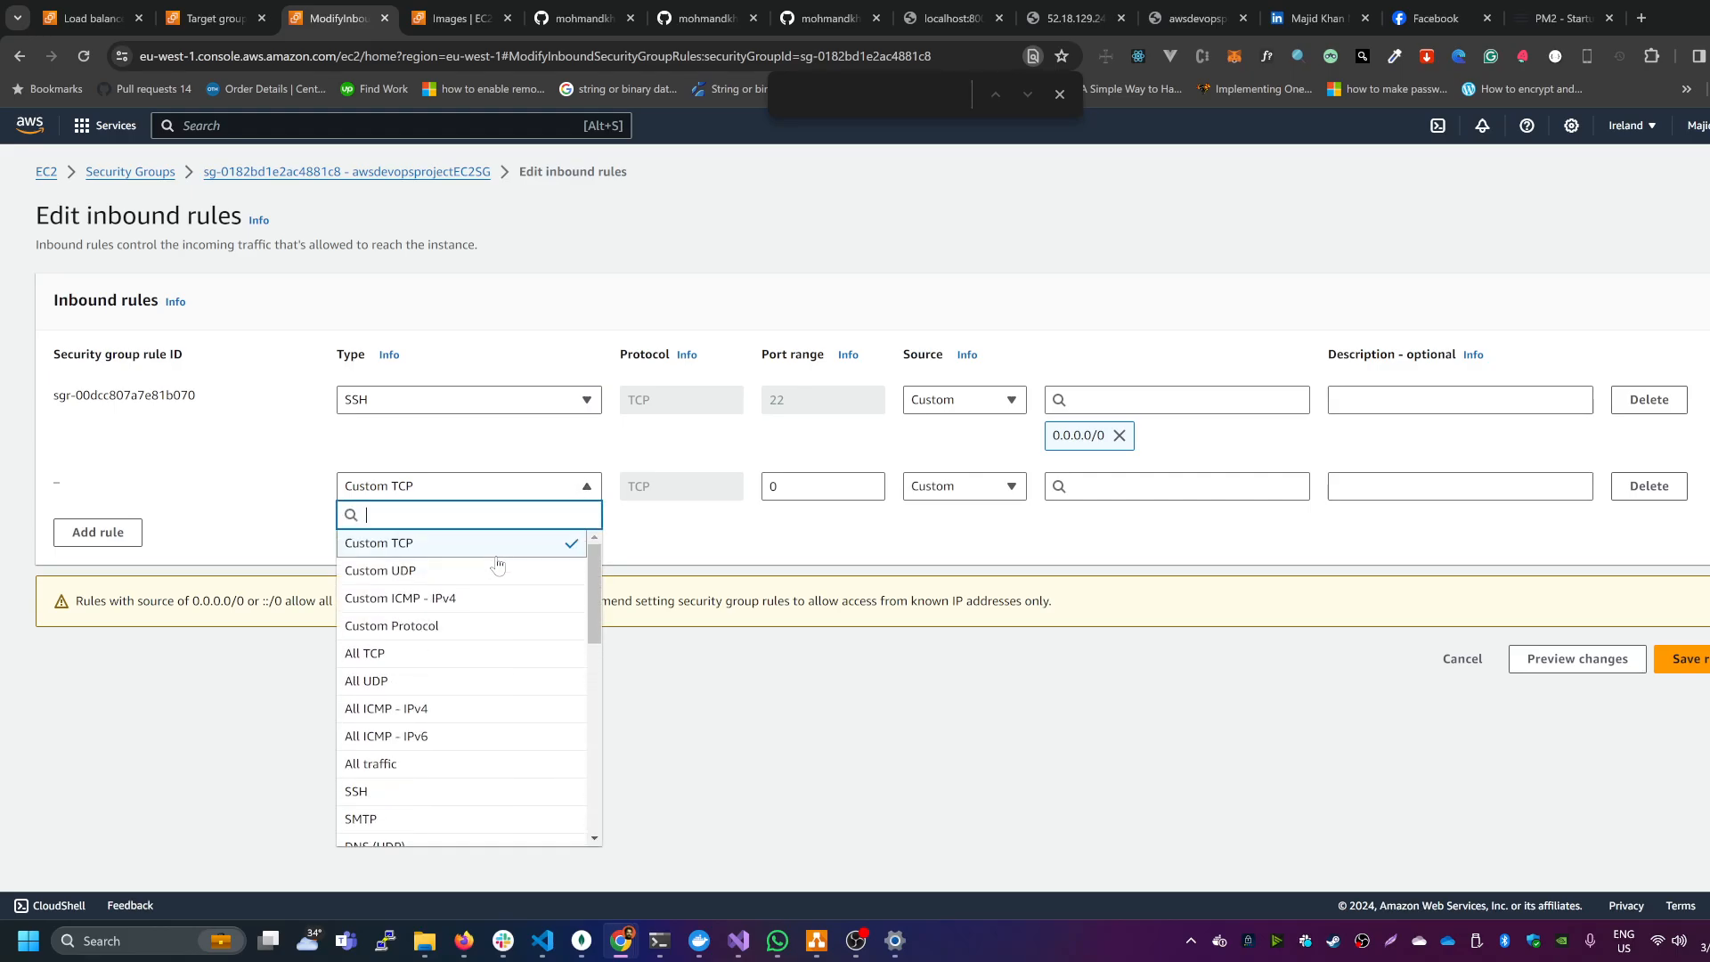
pyautogui.click(433, 554)
pyautogui.click(776, 487)
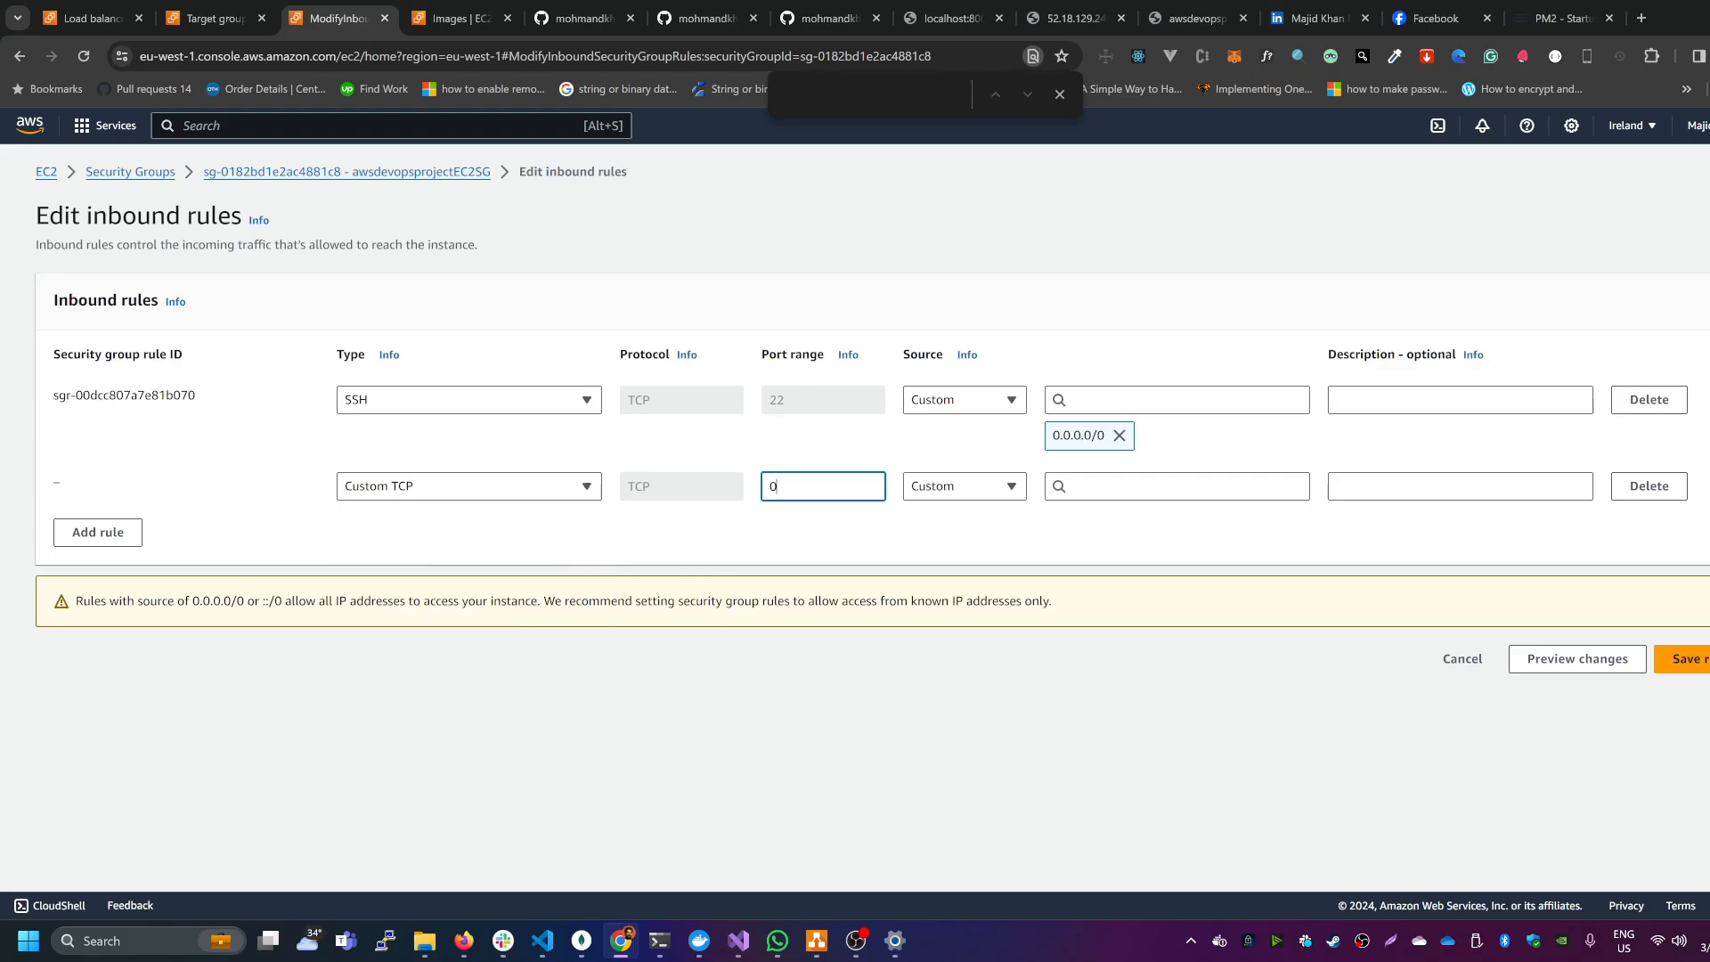
pyautogui.press('BackSpace')
pyautogui.write('8008')
pyautogui.click(960, 493)
pyautogui.click(960, 543)
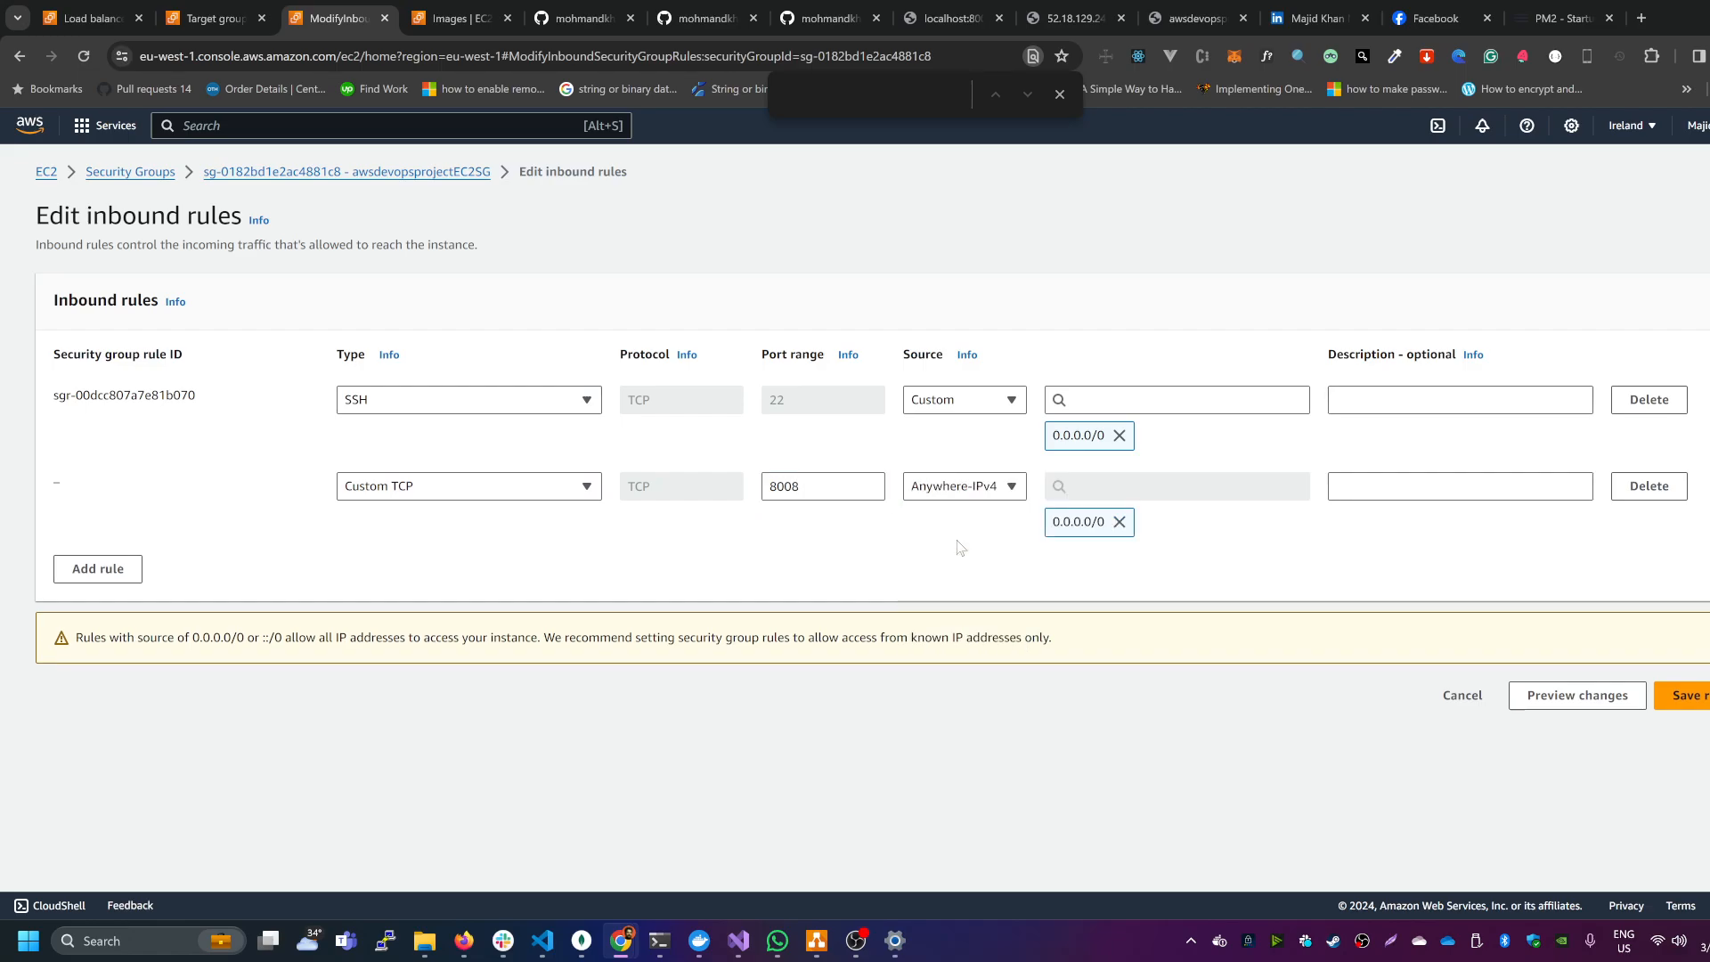
pyautogui.click(994, 490)
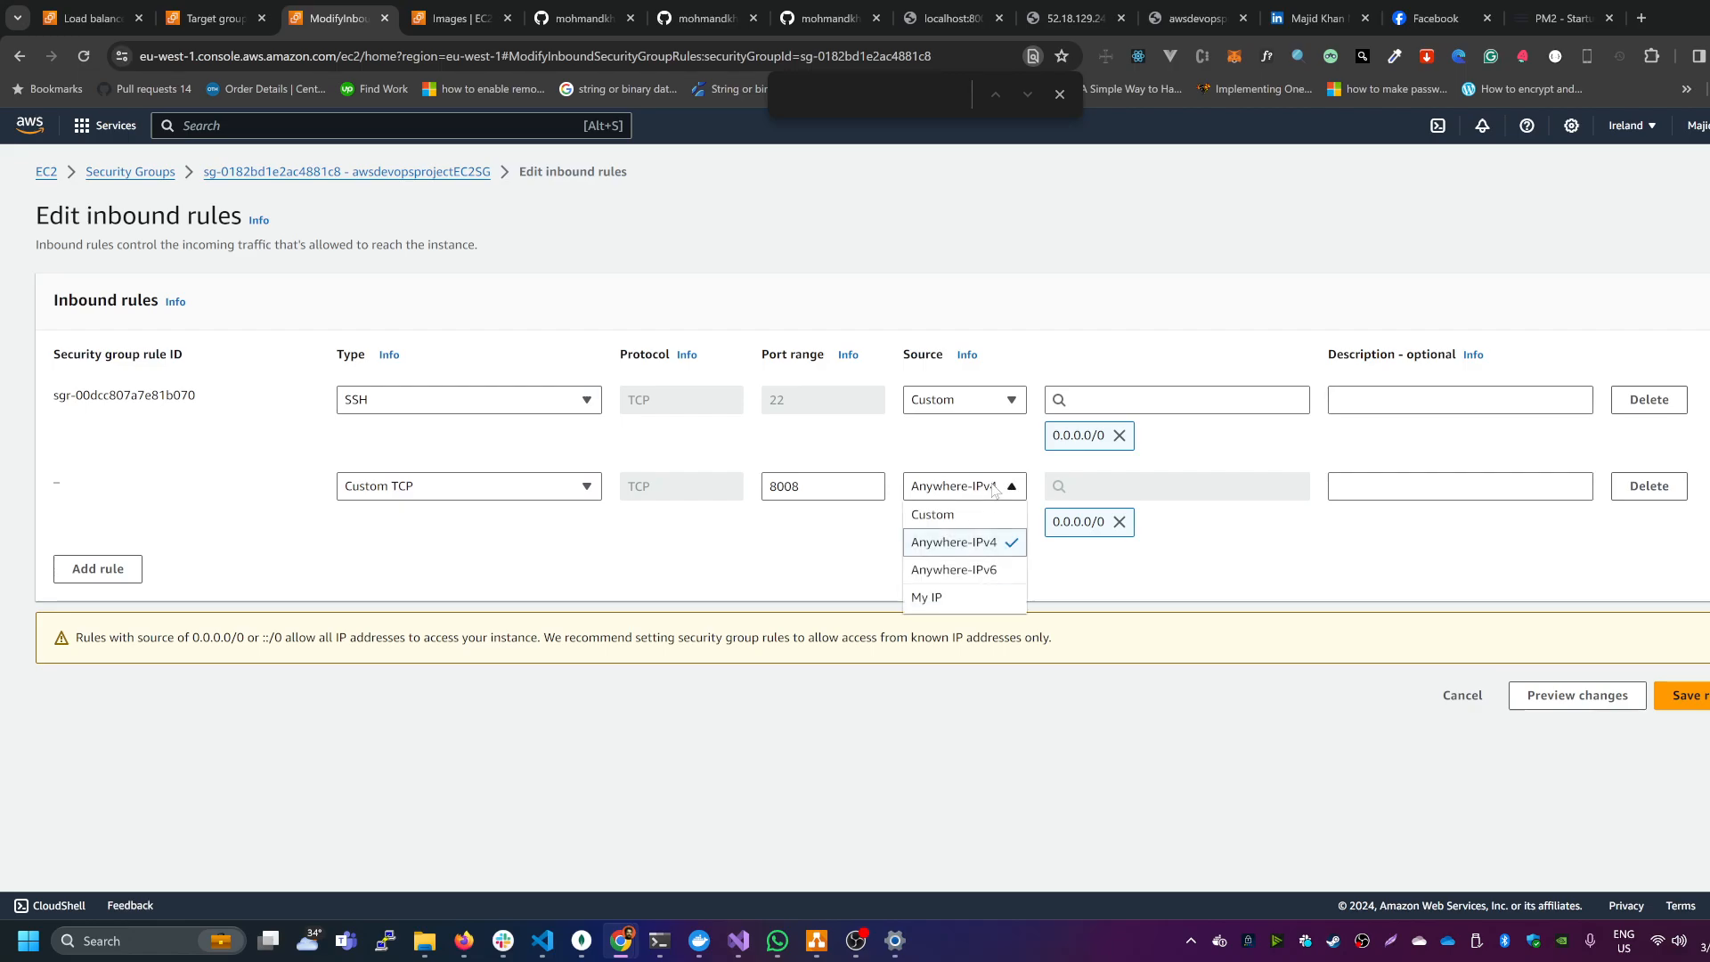
pyautogui.click(969, 514)
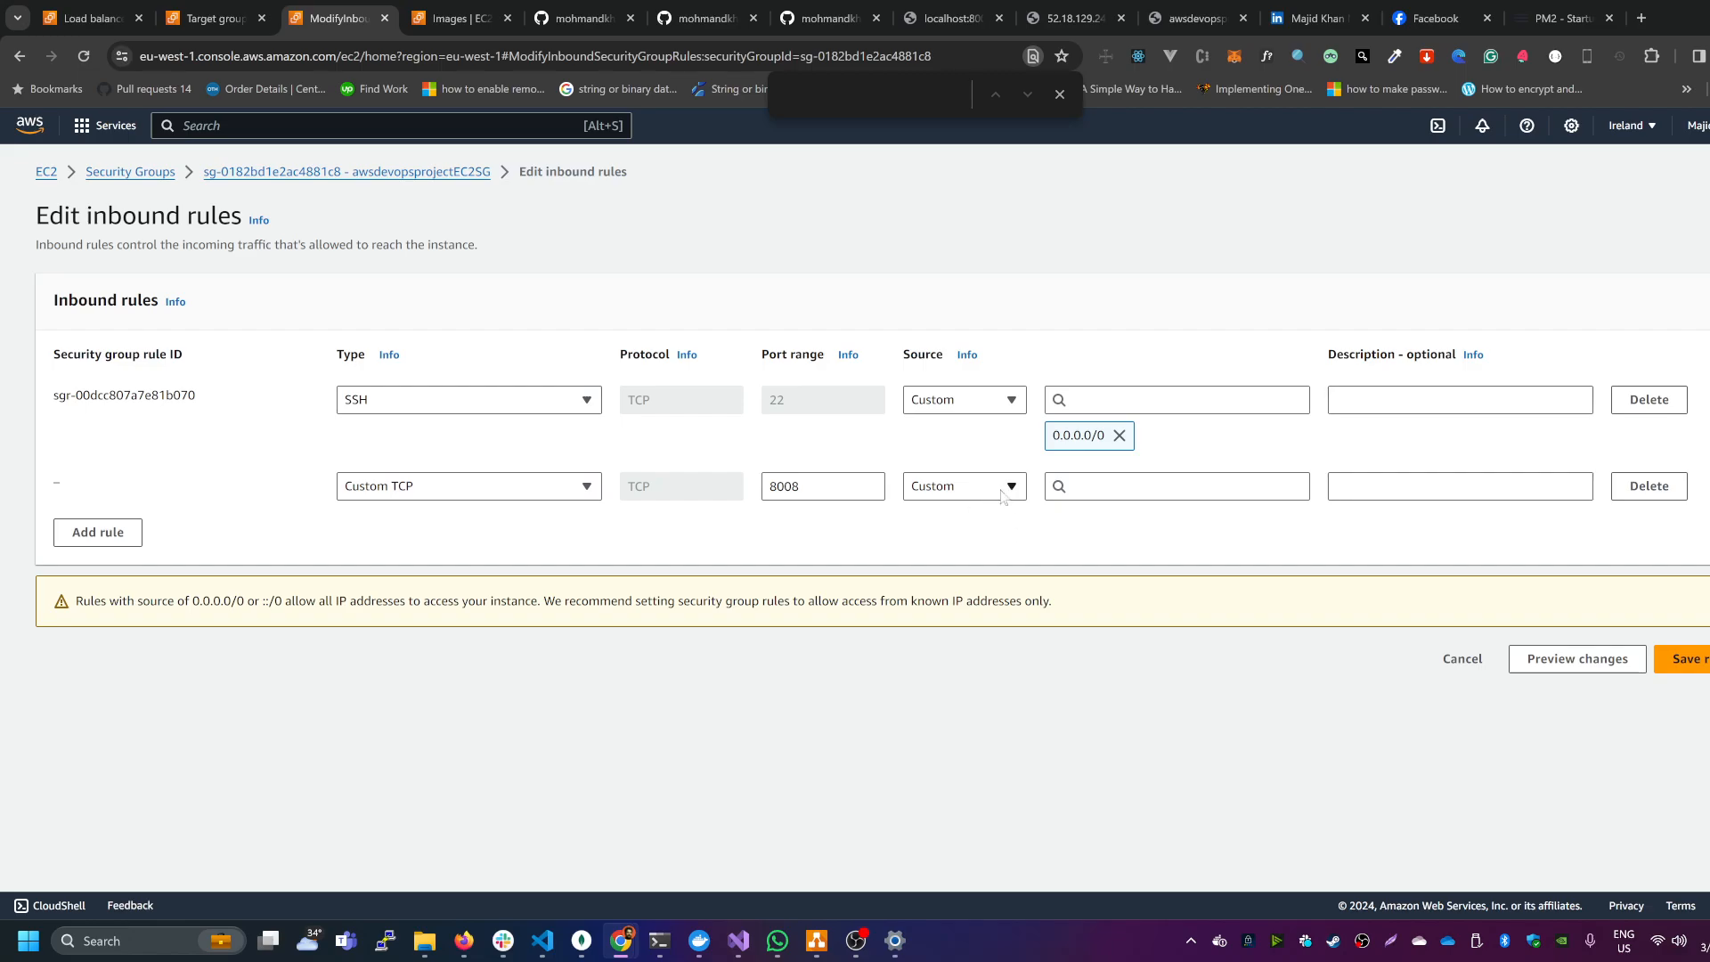
# Step: Set the port 8008 rule's custom source to security group sg-060b51098e3e635af and save the inbound rules
pyautogui.click(1167, 486)
pyautogui.scroll(-5, 1185, 570)
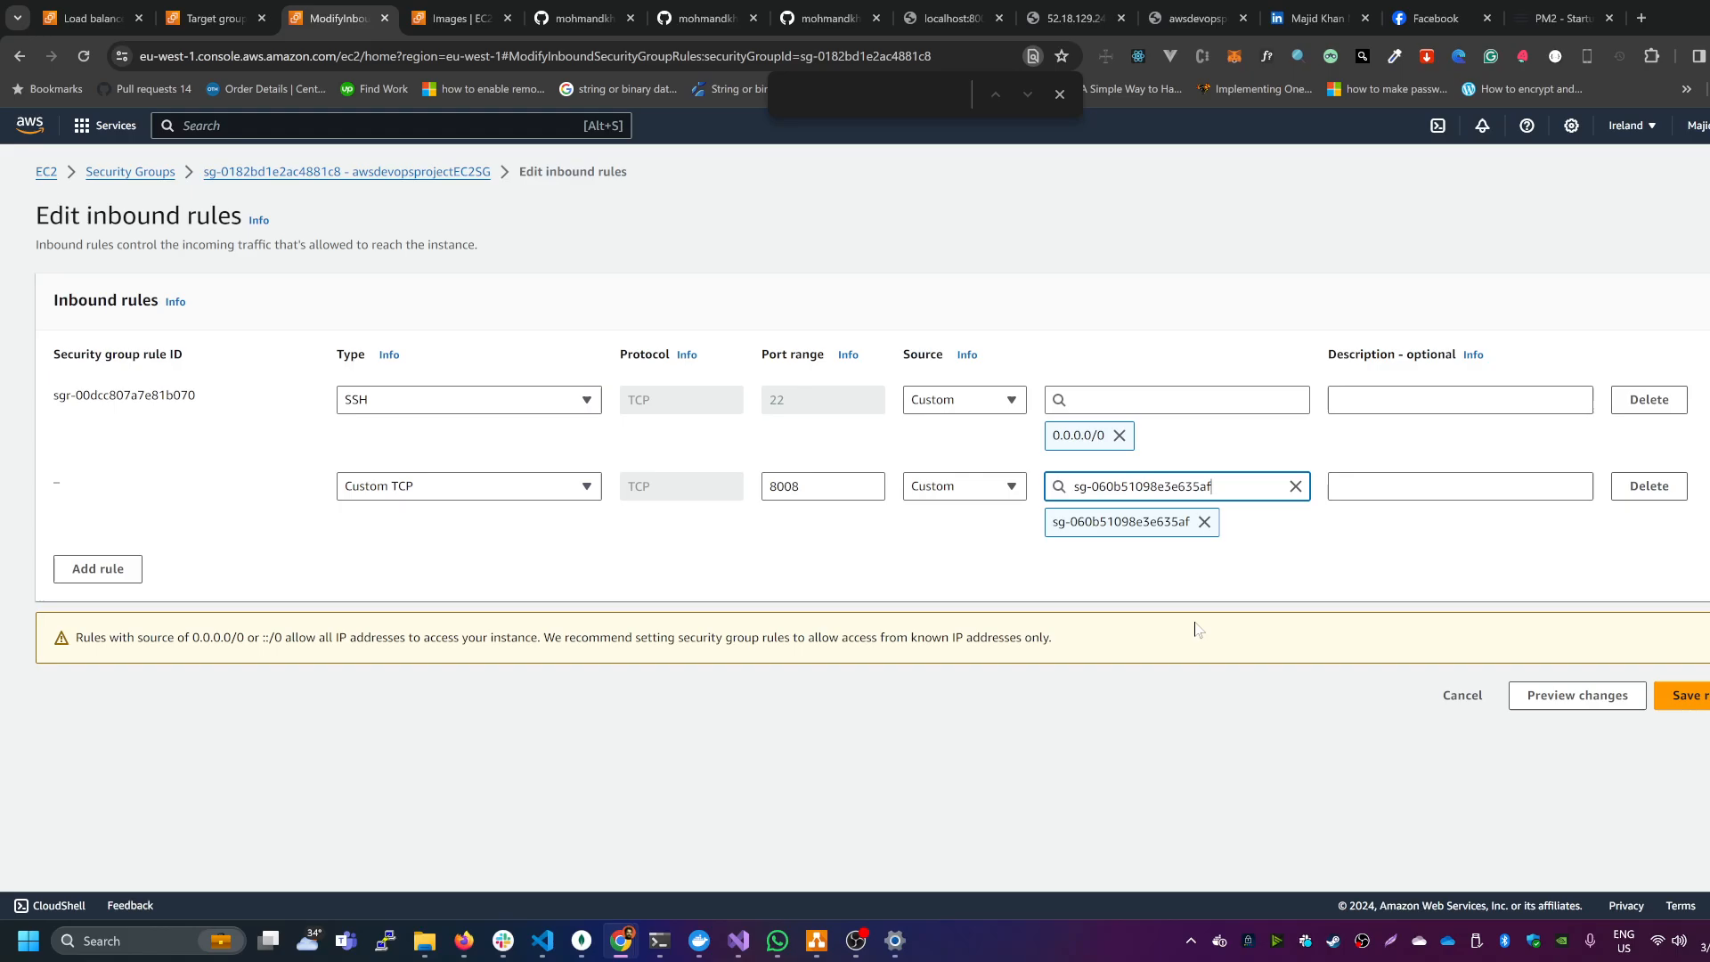
pyautogui.click(1257, 579)
pyautogui.click(1684, 695)
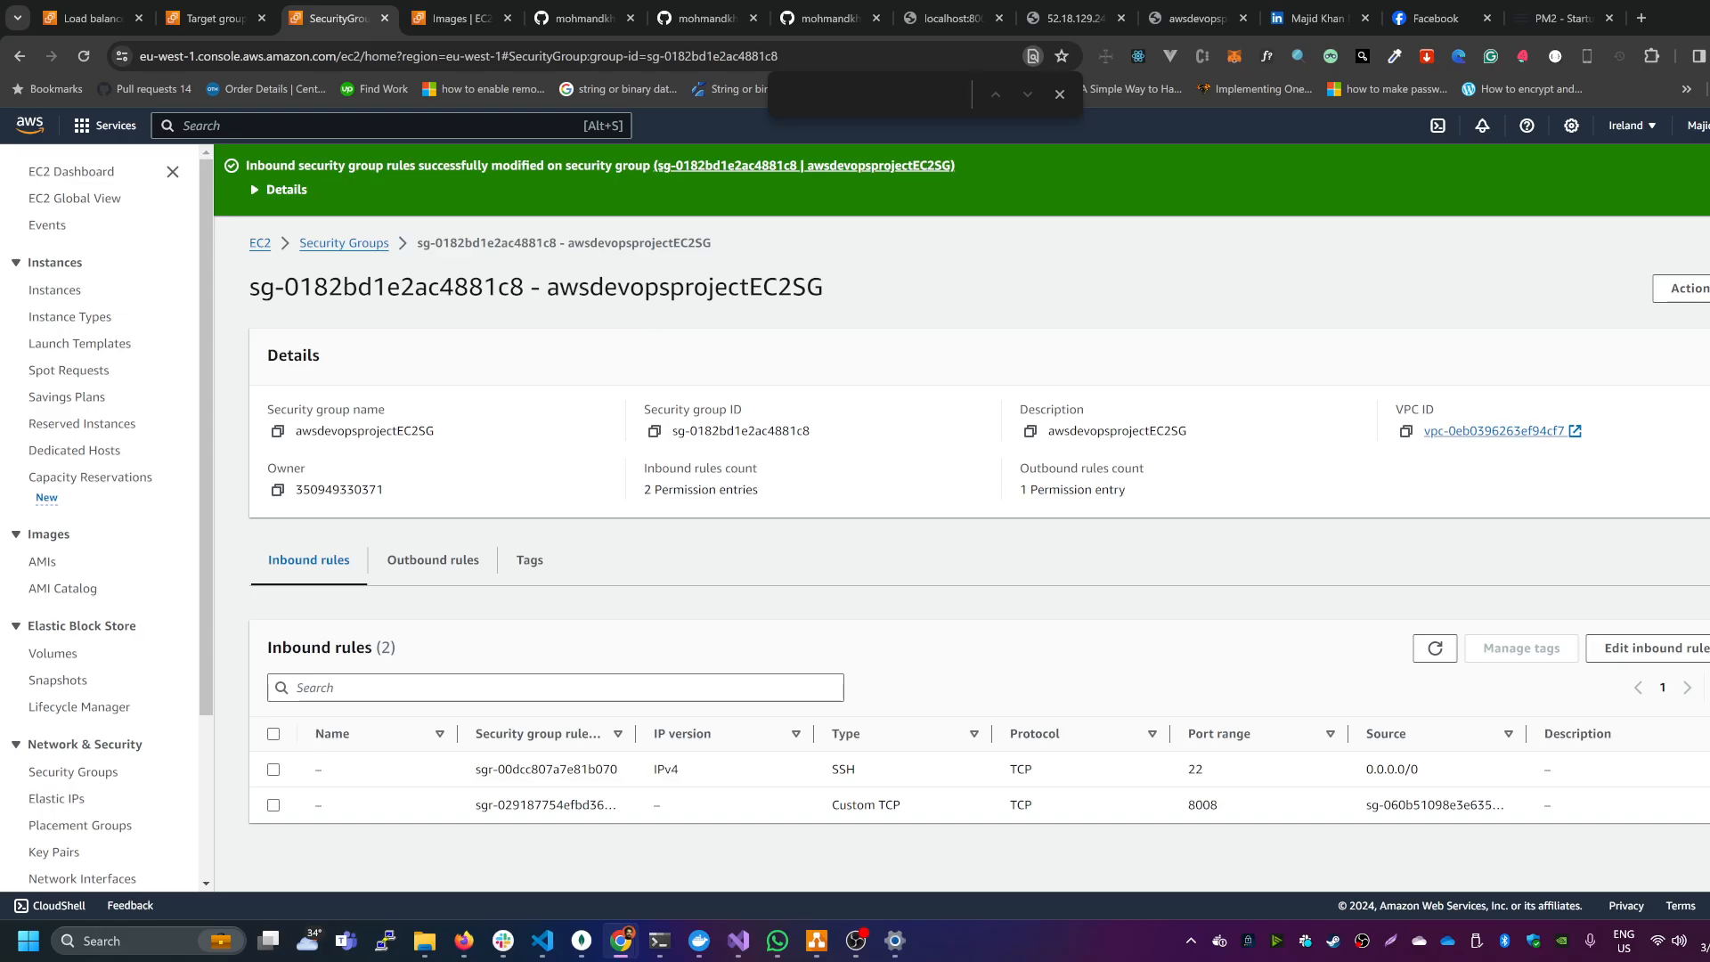
# Step: Reload the app directly at 52.18.129.245:8008 to test access under awsdevopsprojectEC2SG's modified rules
pyautogui.moveTo(547, 287); pyautogui.dragTo(844, 296)
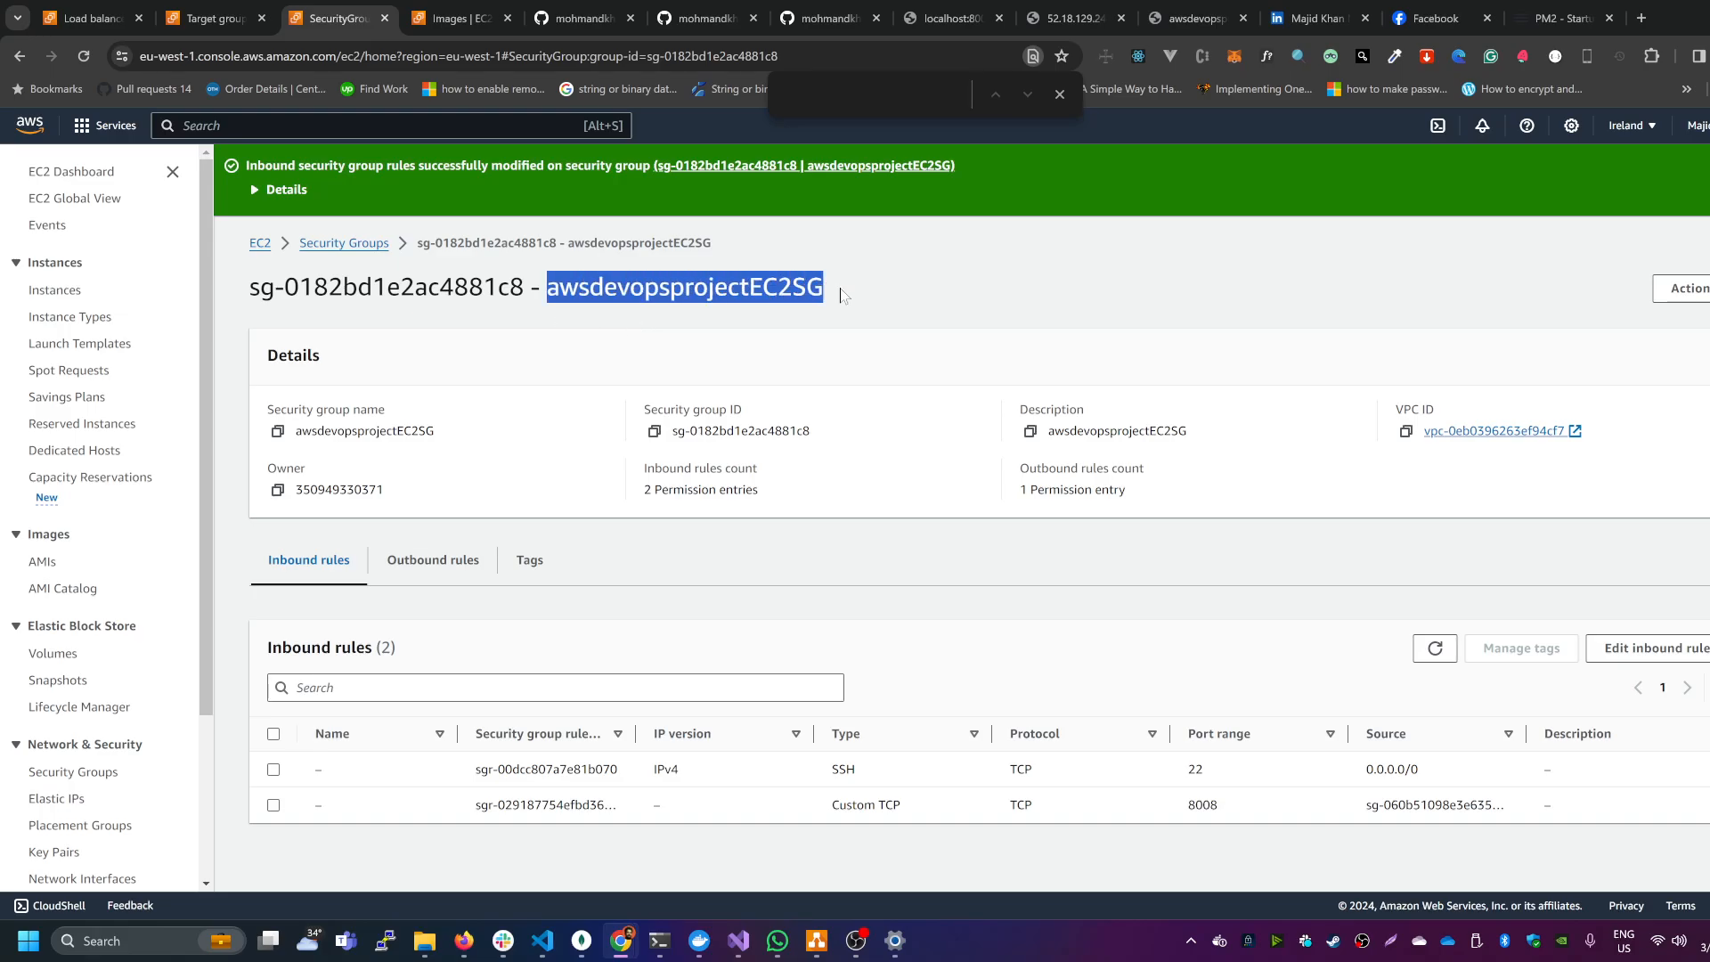
pyautogui.click(1073, 18)
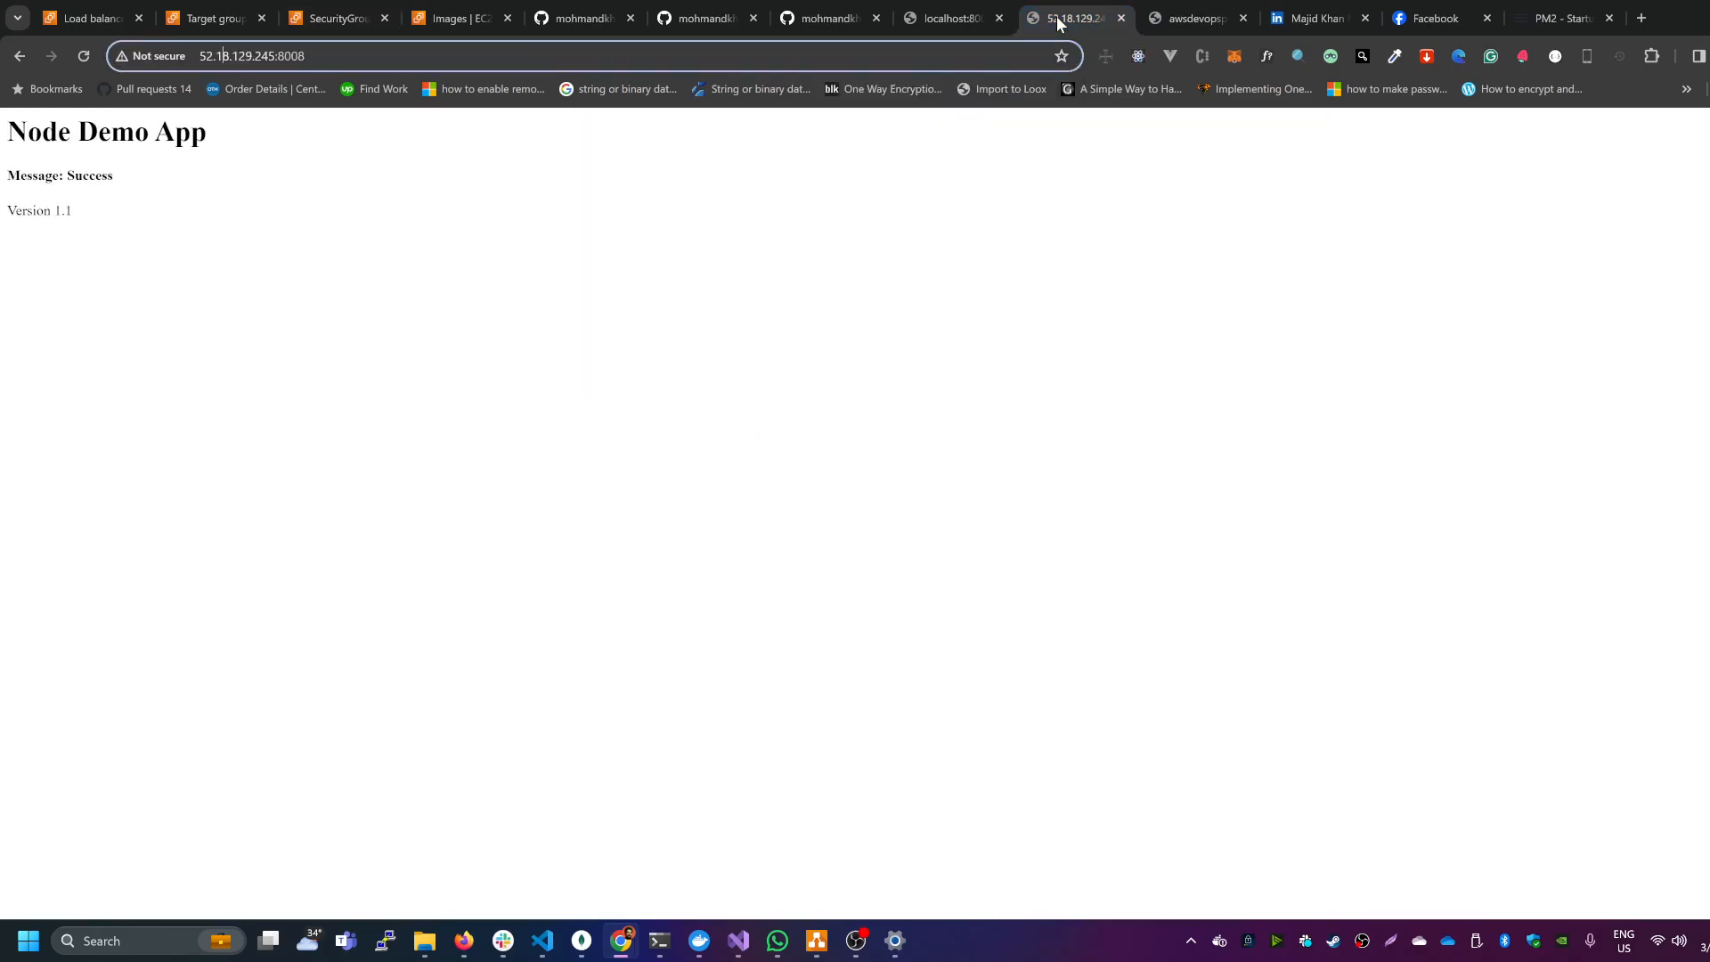
pyautogui.click(87, 54)
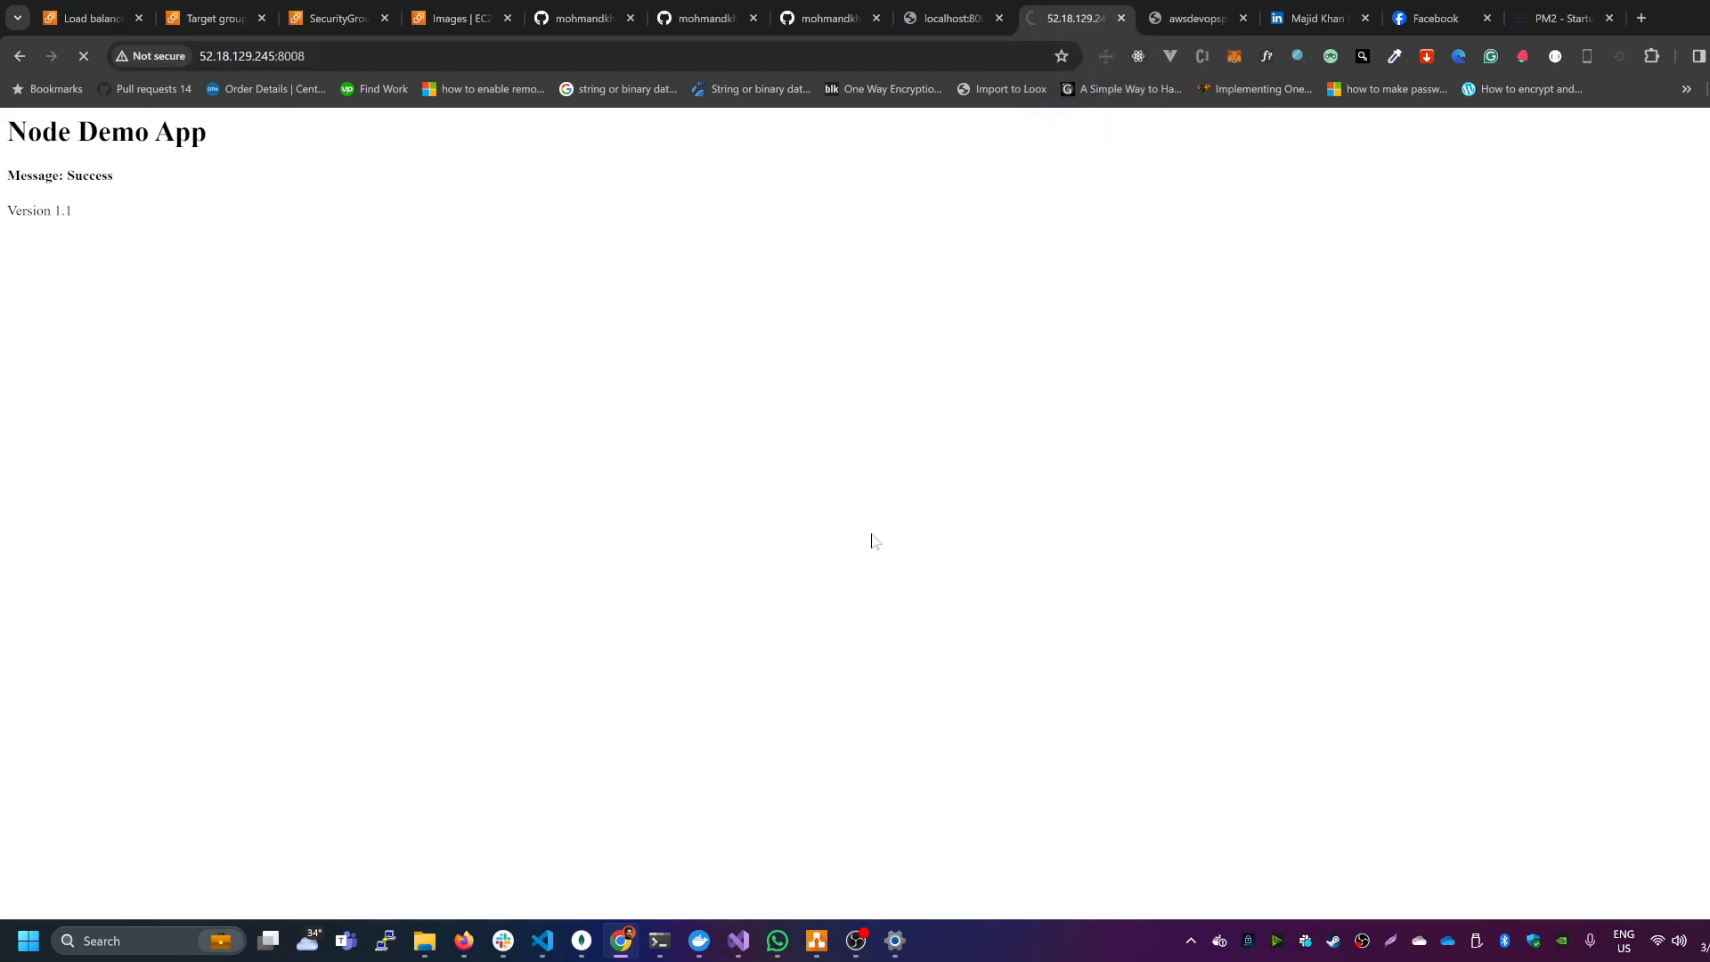
# Step: Switch to the AWS-CICD-AUTOSCALE diagram in draw.io and compare direct access to the first EC2 instance with access through the AWS ALB
pyautogui.click(816, 937)
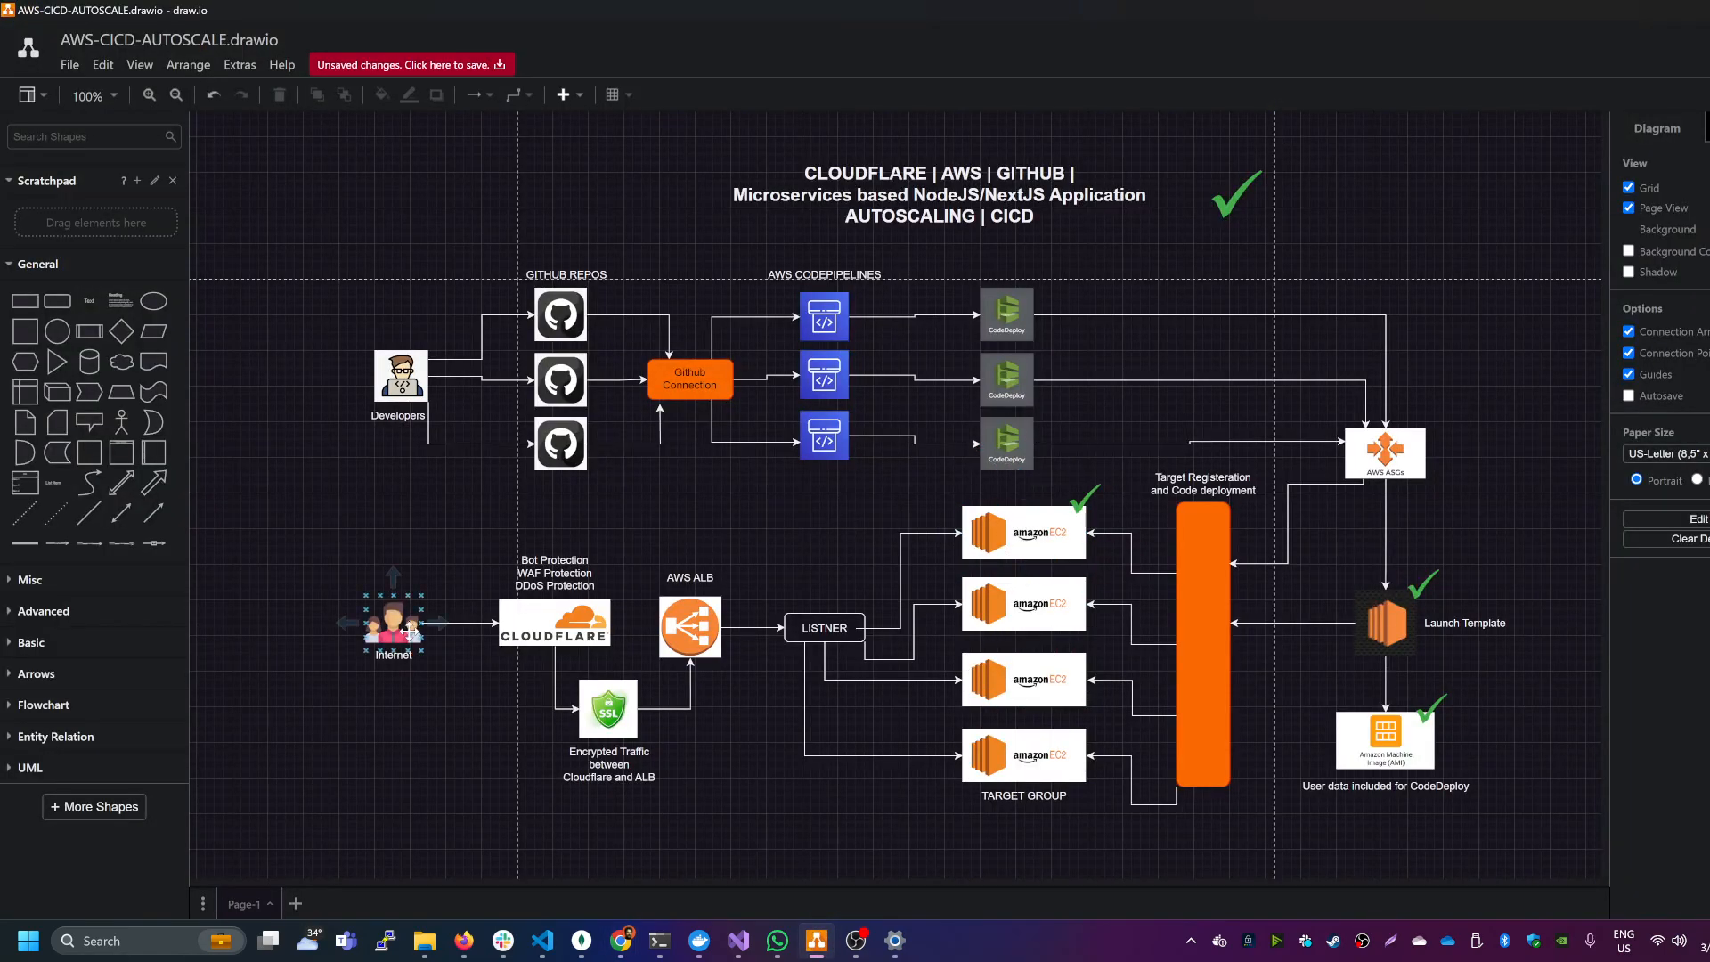
pyautogui.click(1006, 513)
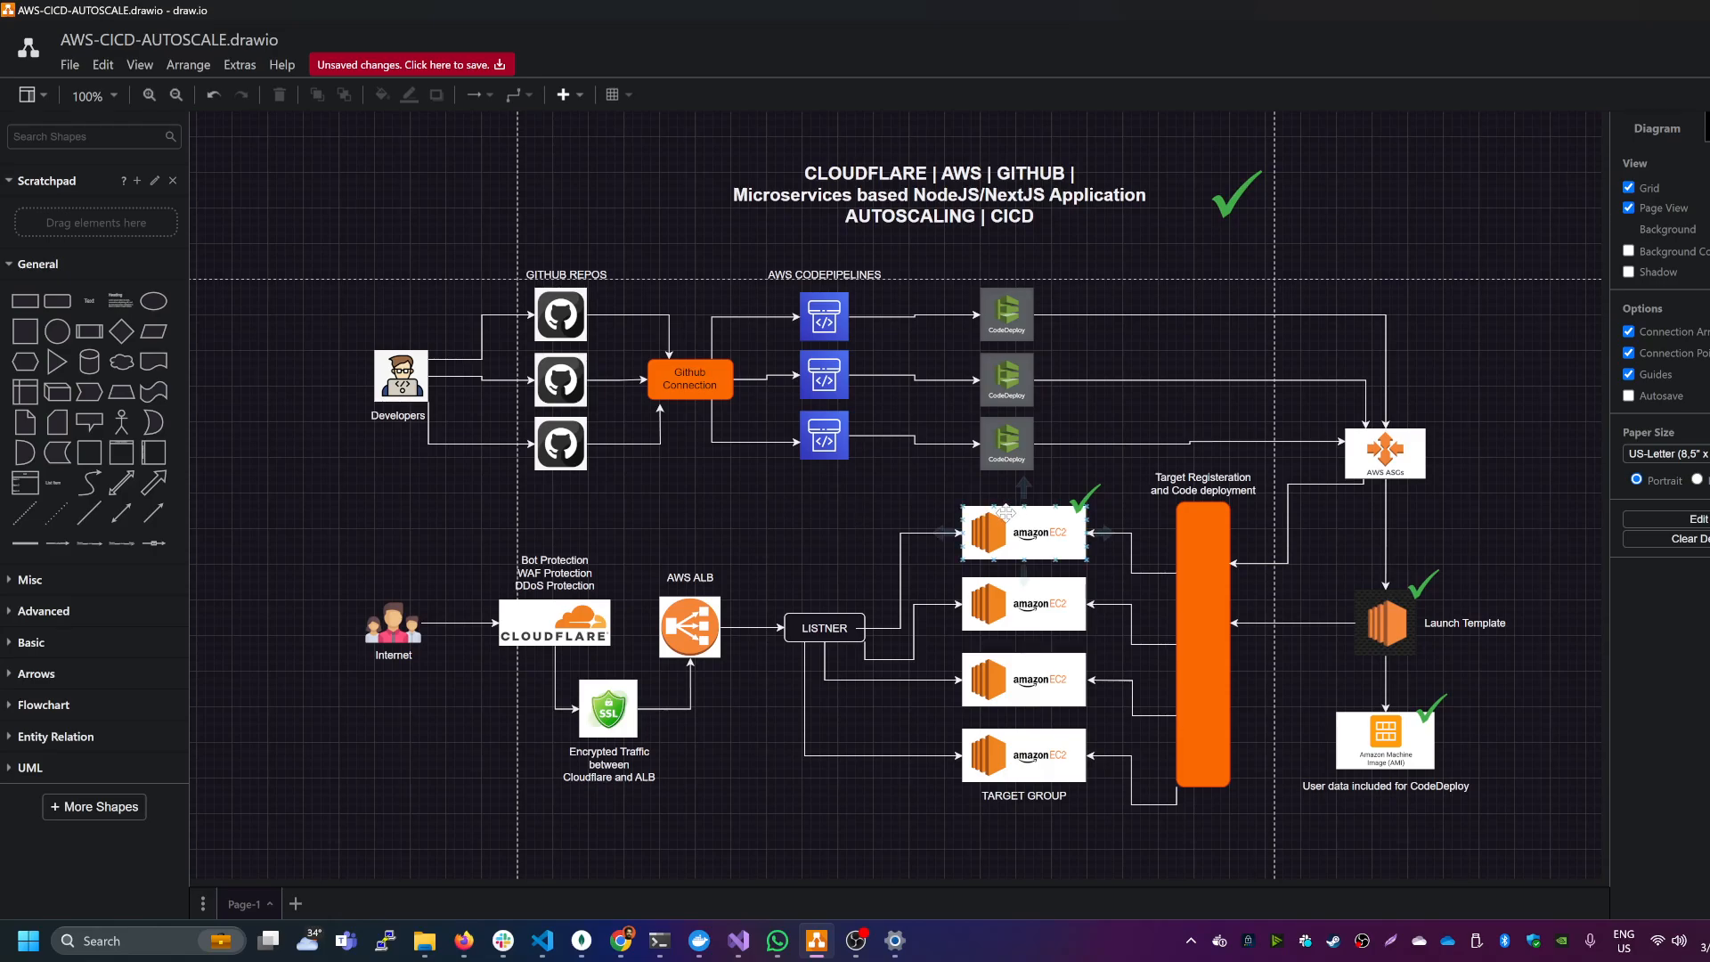
pyautogui.click(537, 514)
pyautogui.click(1020, 521)
pyautogui.click(684, 621)
pyautogui.click(1029, 536)
# Step: Return to the browser, examine the direct-access result for 52.18.129.245:8008 and reload the page
pyautogui.hotkey('alt', 'Tab')
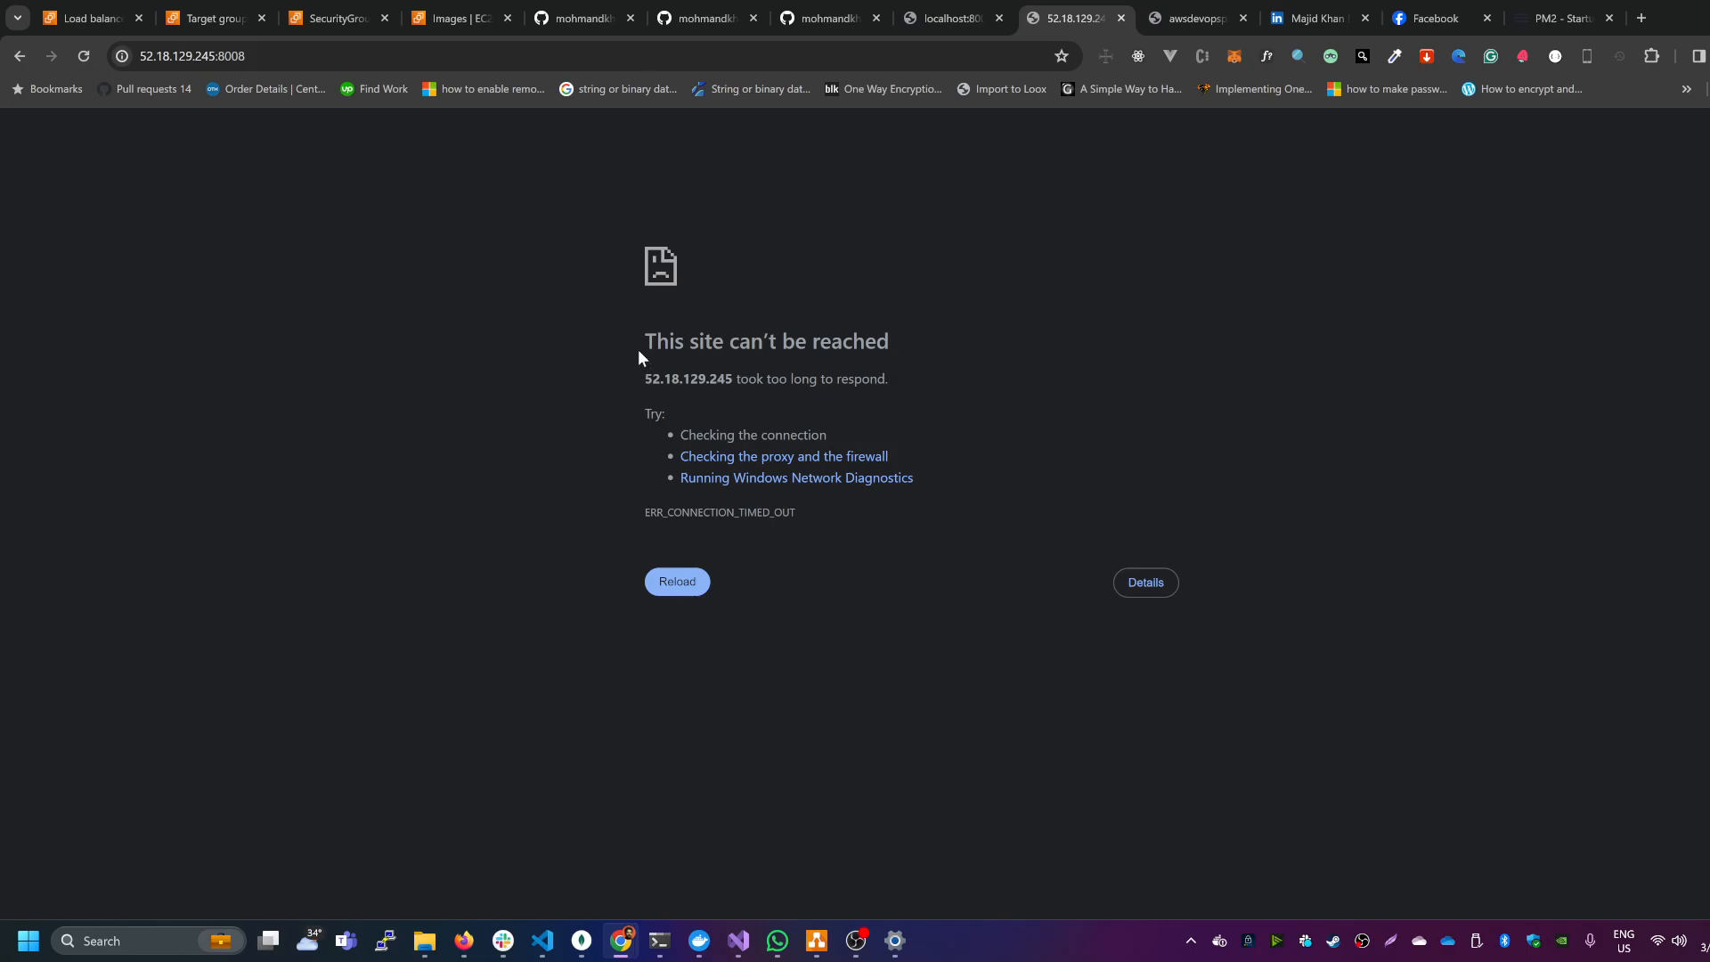
pyautogui.moveTo(638, 350); pyautogui.dragTo(843, 343)
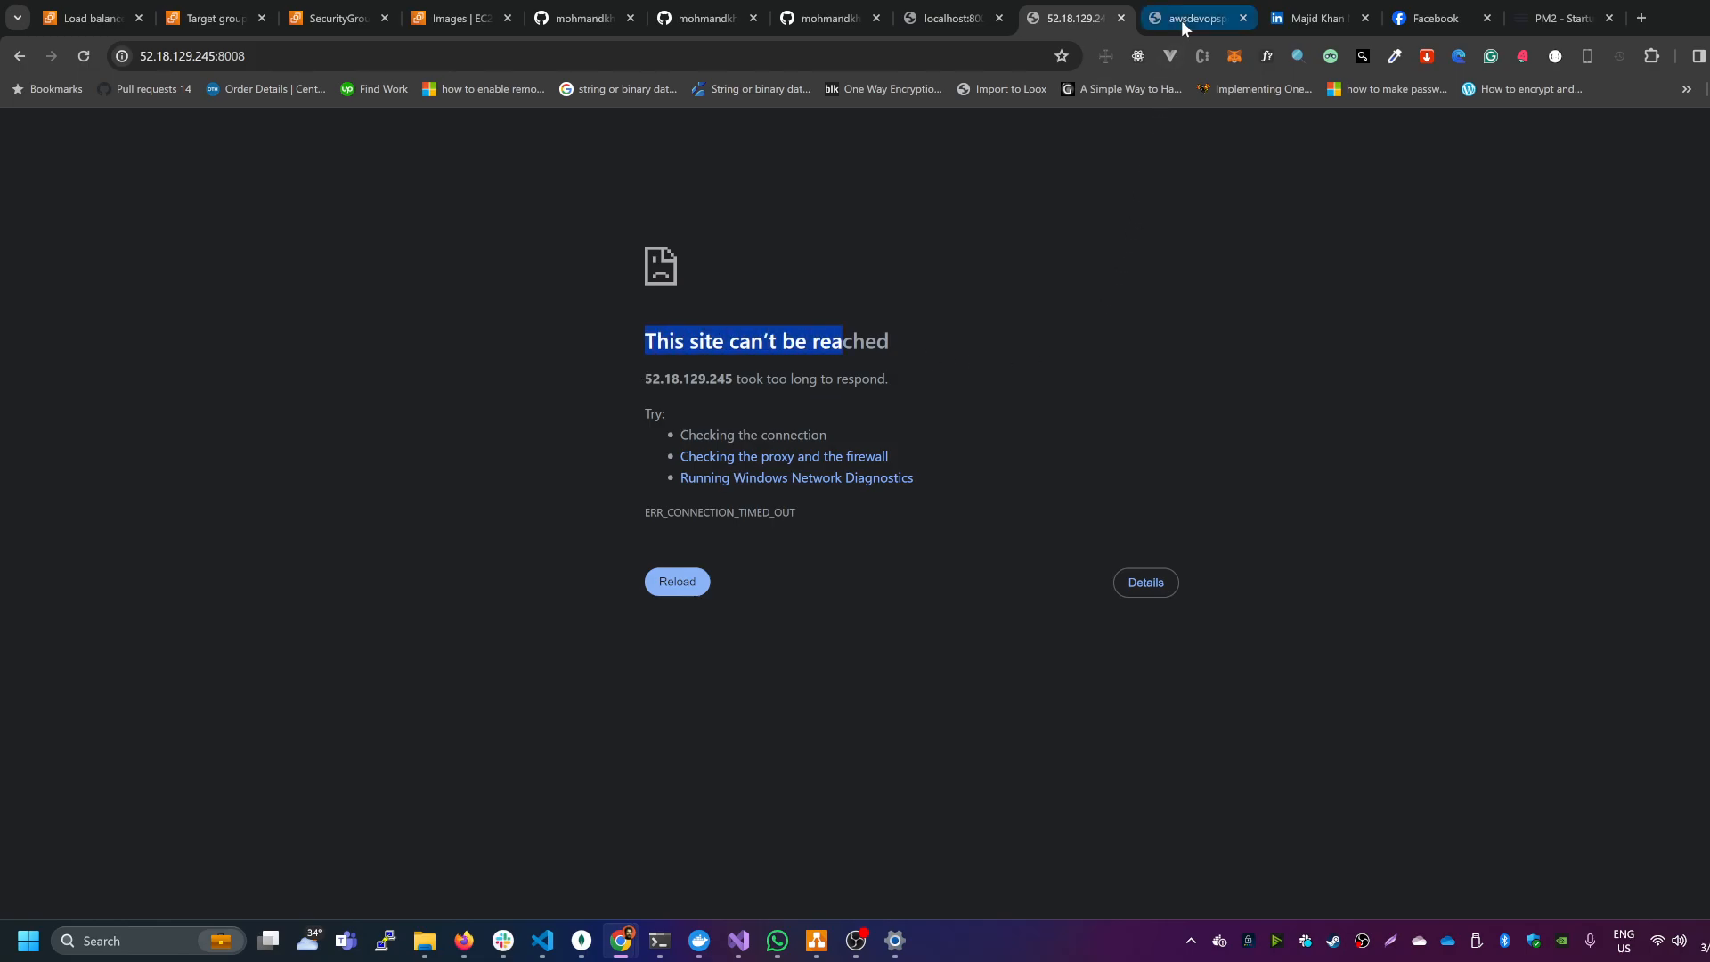
pyautogui.hotkey('alt', 'Tab')
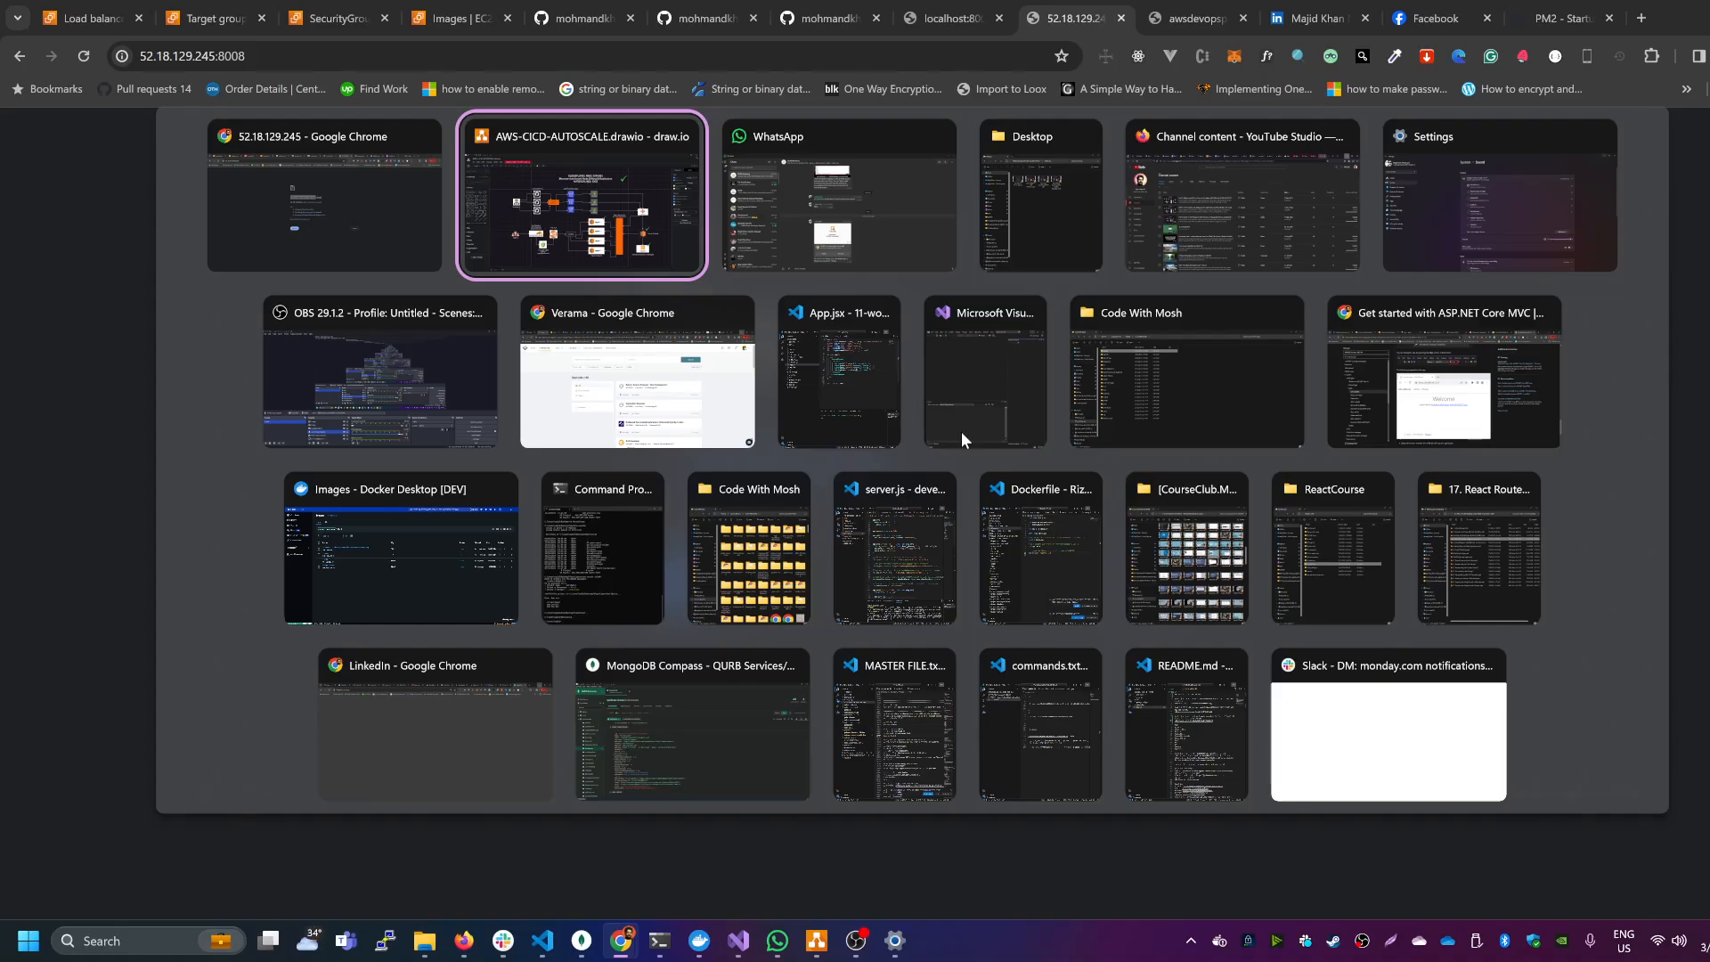
pyautogui.hotkey('alt', 'Tab')
pyautogui.hotkey('alt', 'Tab')
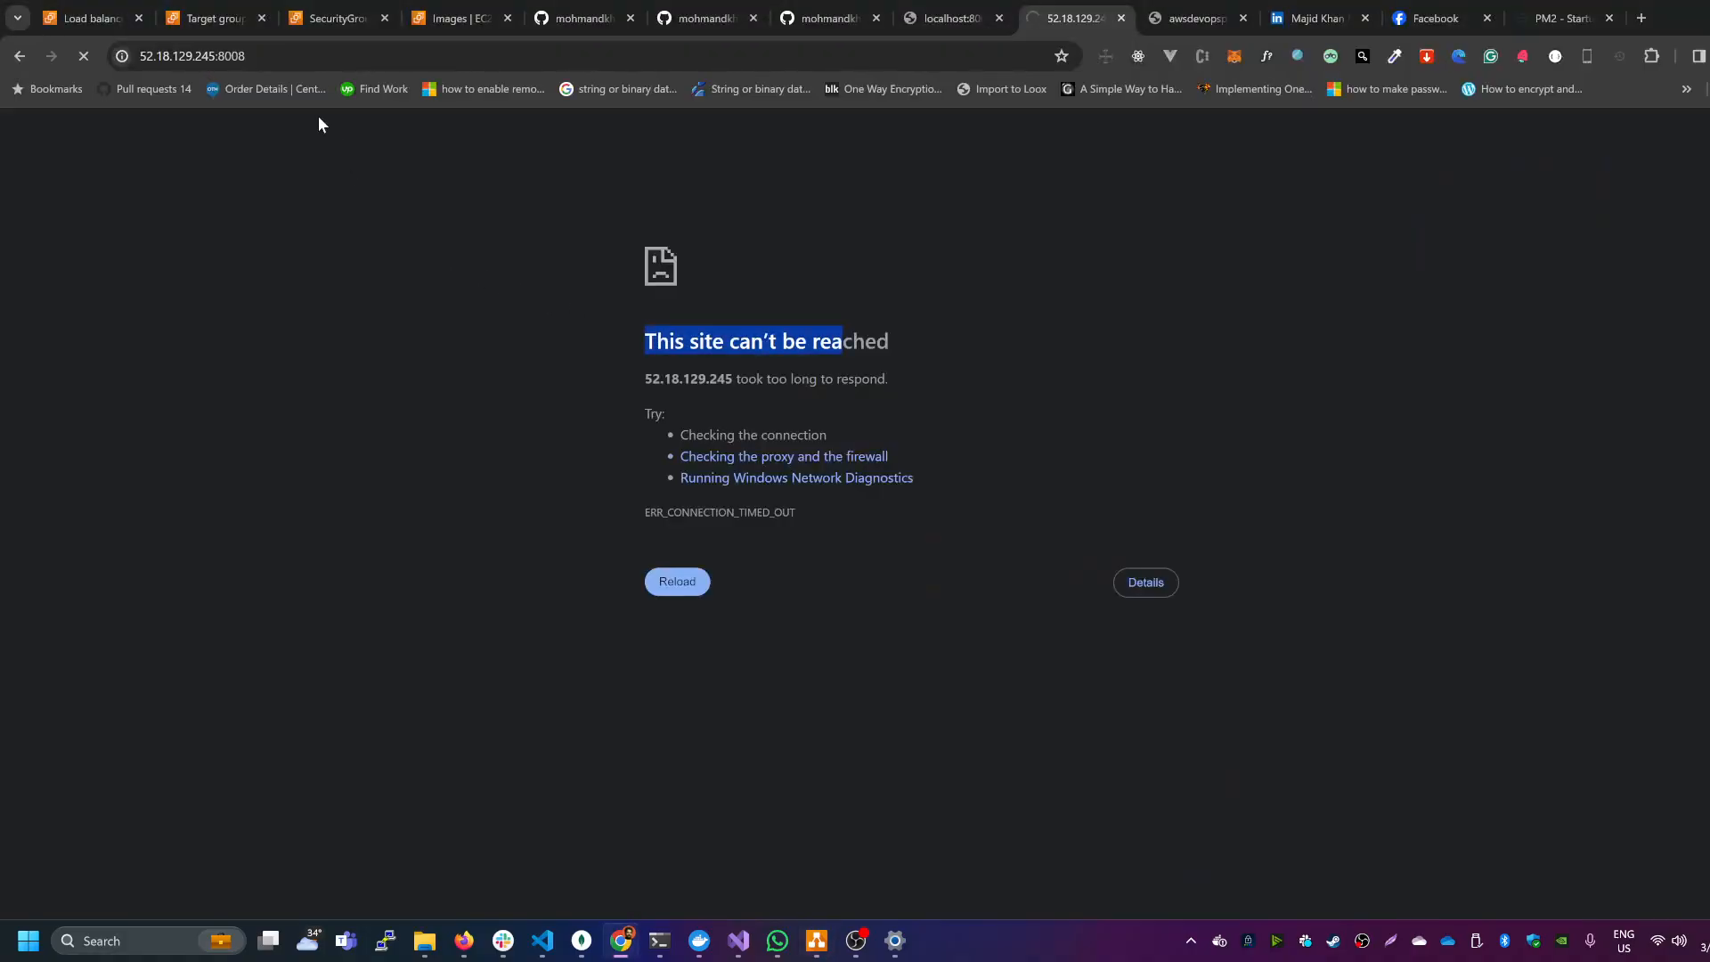
# Step: Check the load balancer's DNS name and reload the app through it several times
pyautogui.click(106, 16)
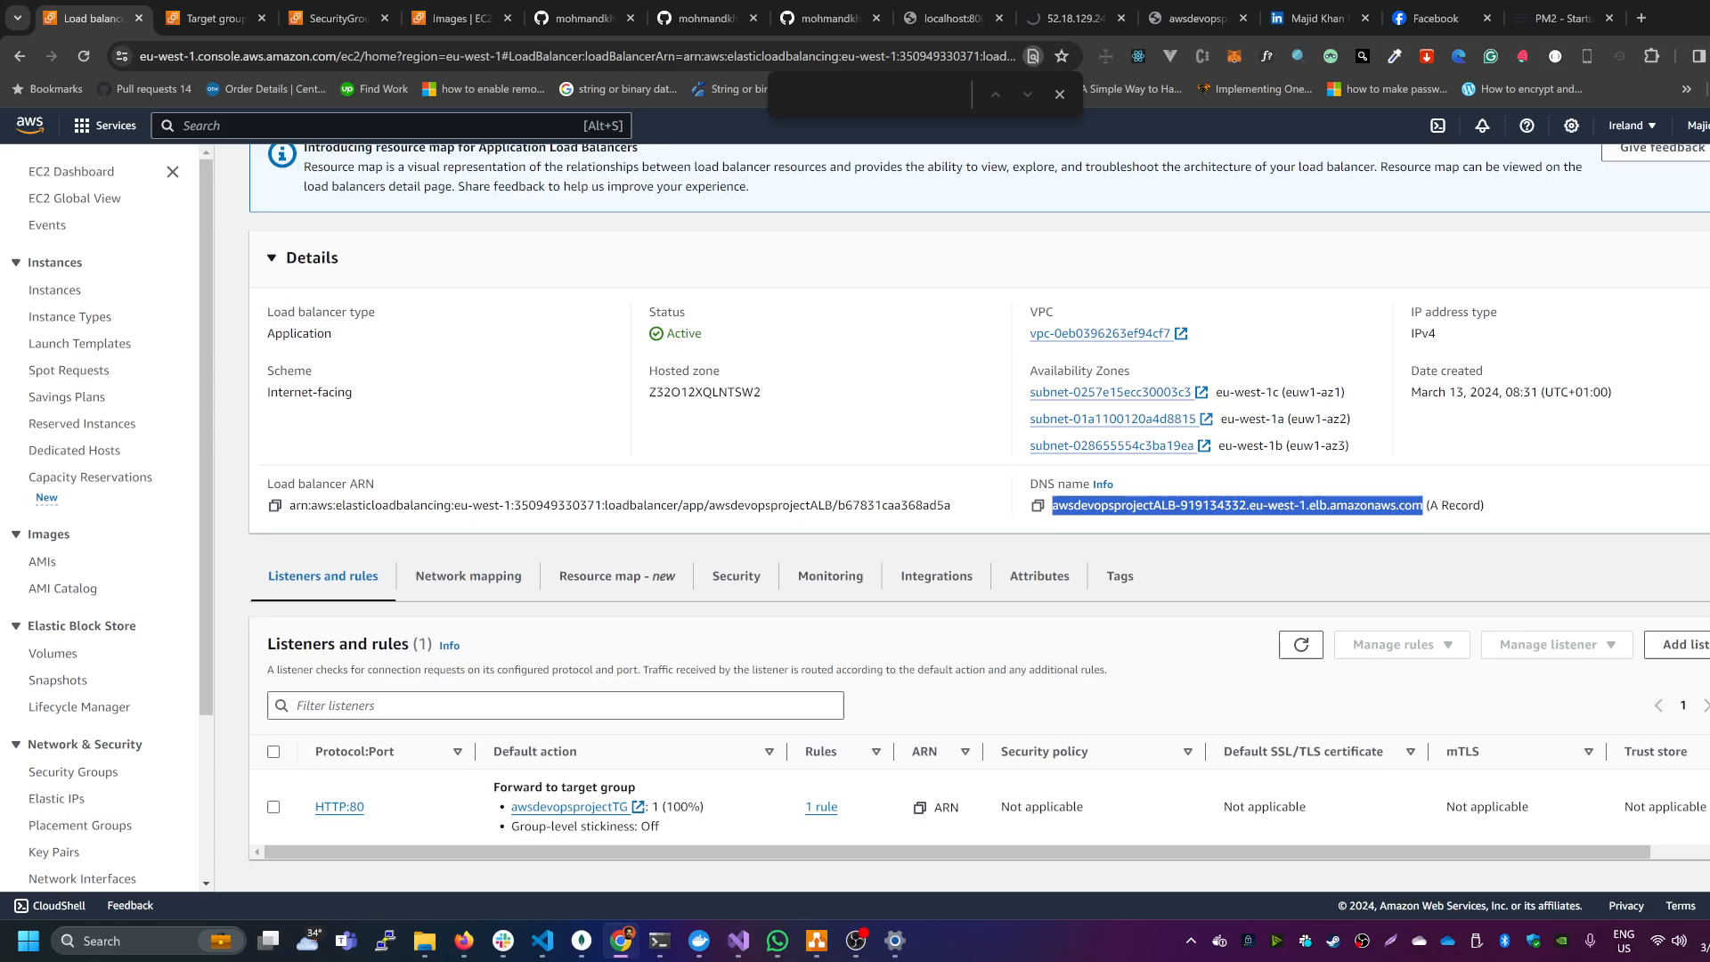
pyautogui.click(1193, 24)
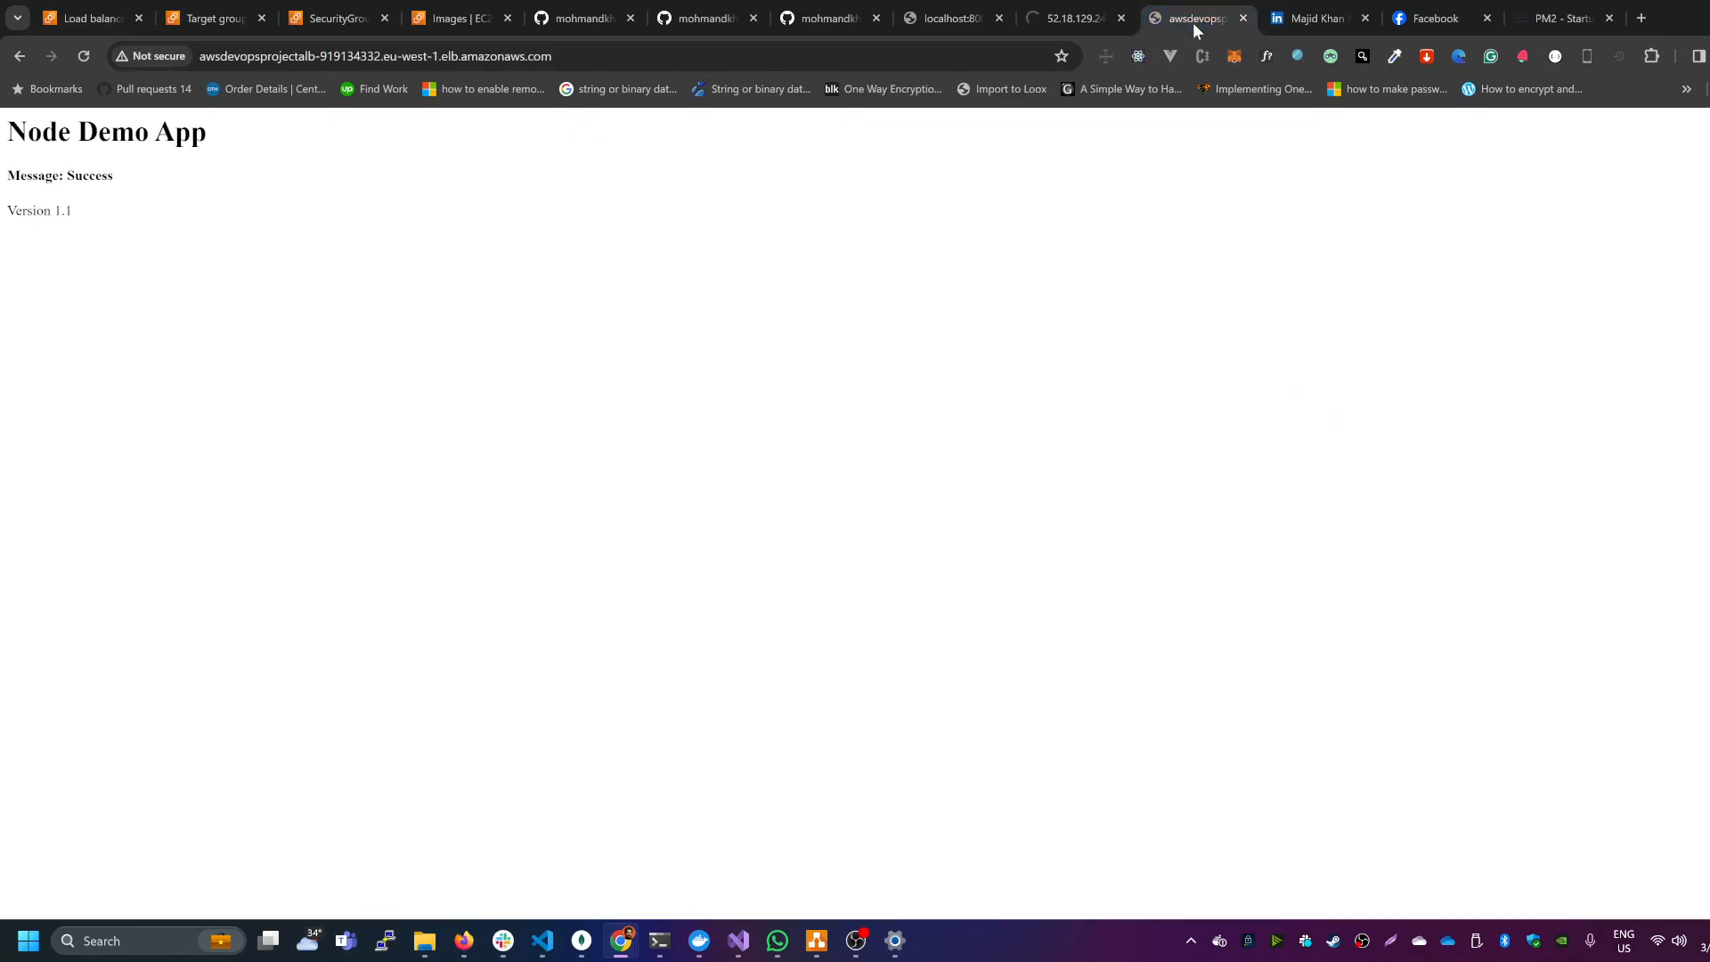
pyautogui.click(84, 56)
pyautogui.click(86, 59)
pyautogui.click(86, 59)
# Step: Switch to the draw.io diagram and trace the traffic path from Internet through the AWS ALB to the first EC2 instance
pyautogui.hotkey('alt', 'Tab')
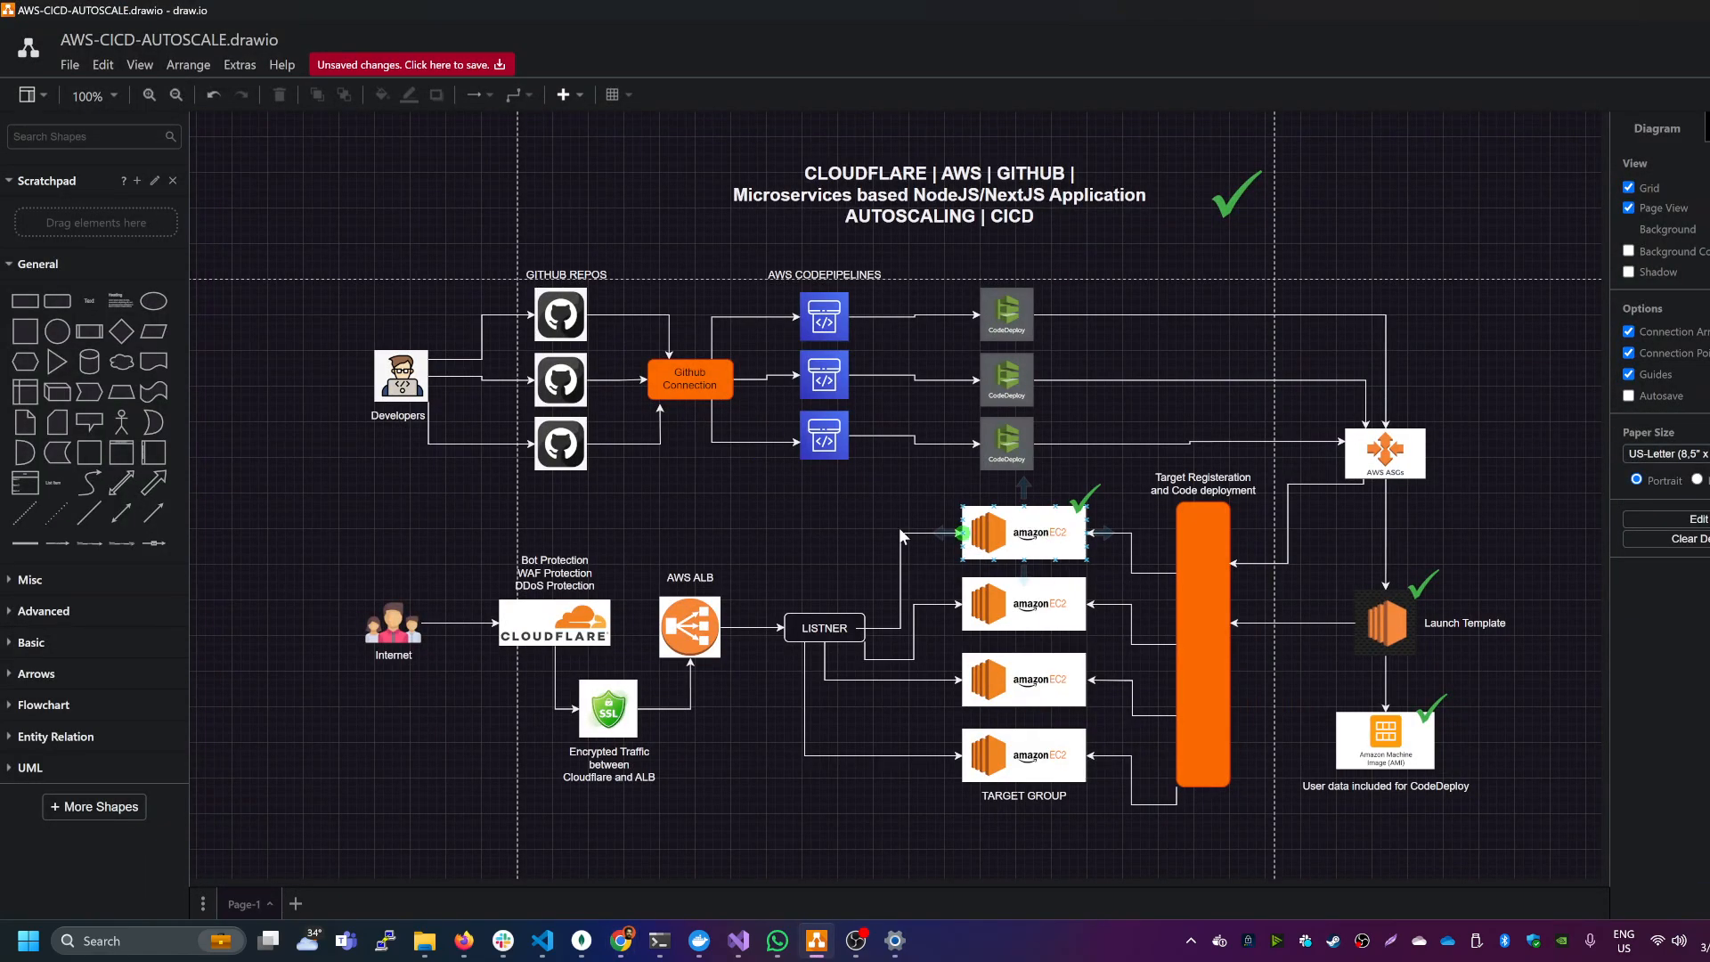
pyautogui.click(392, 612)
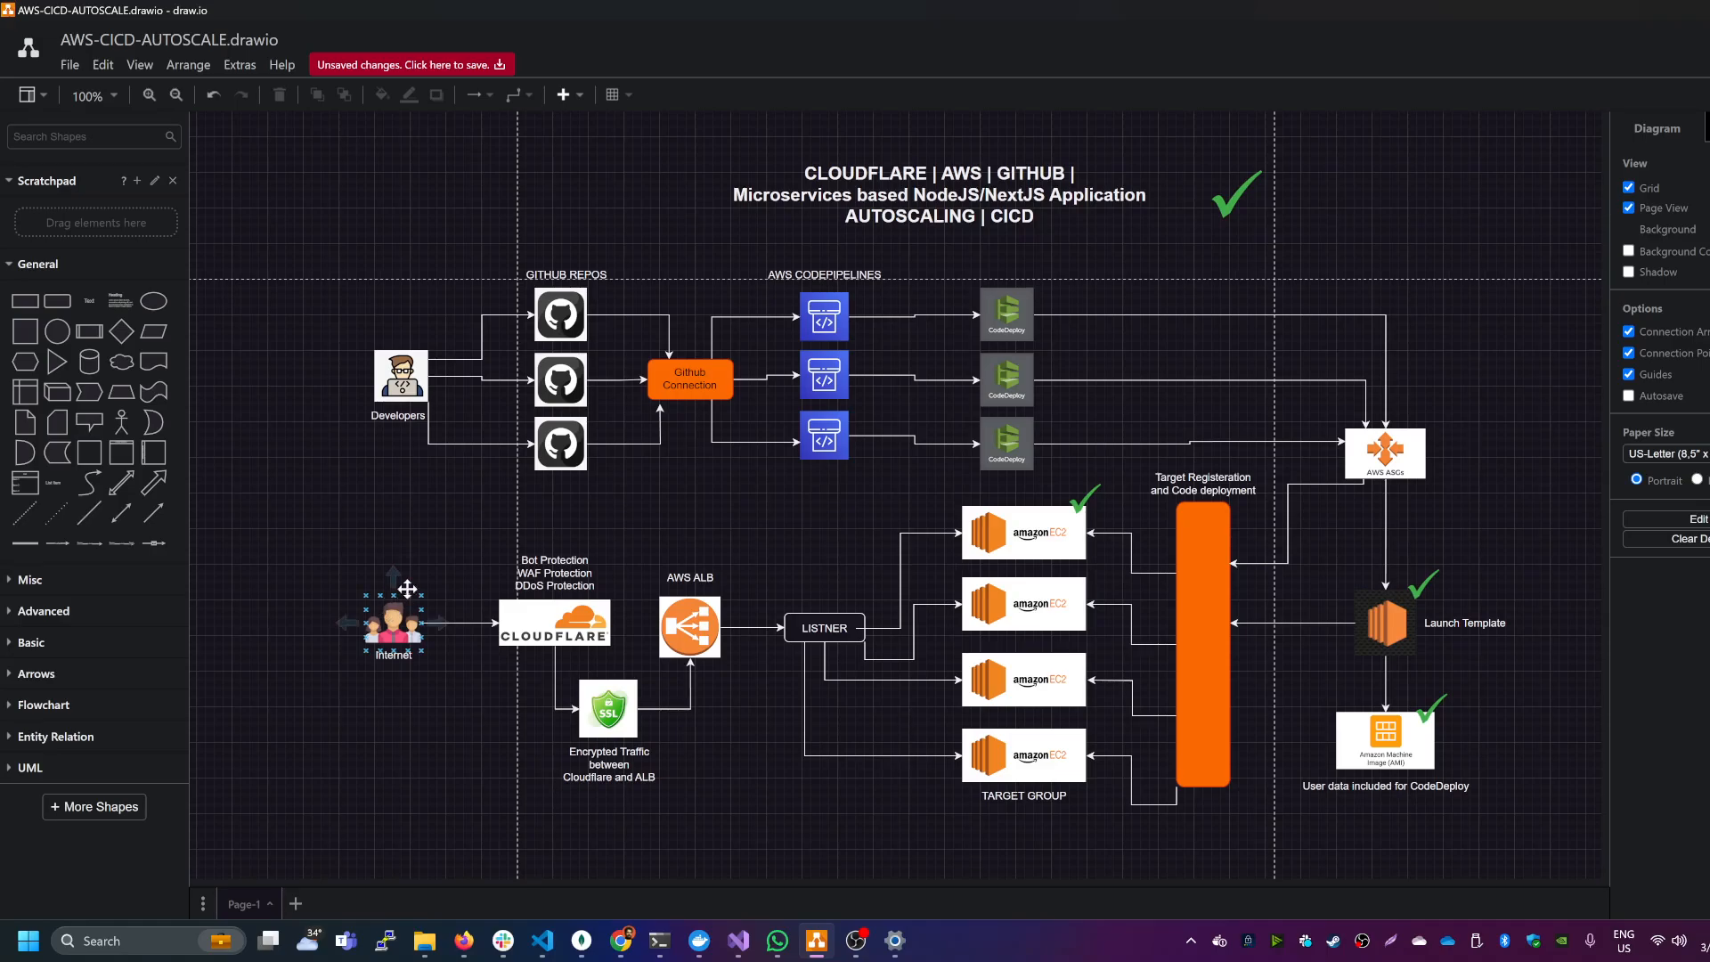
pyautogui.click(716, 631)
pyautogui.click(1023, 534)
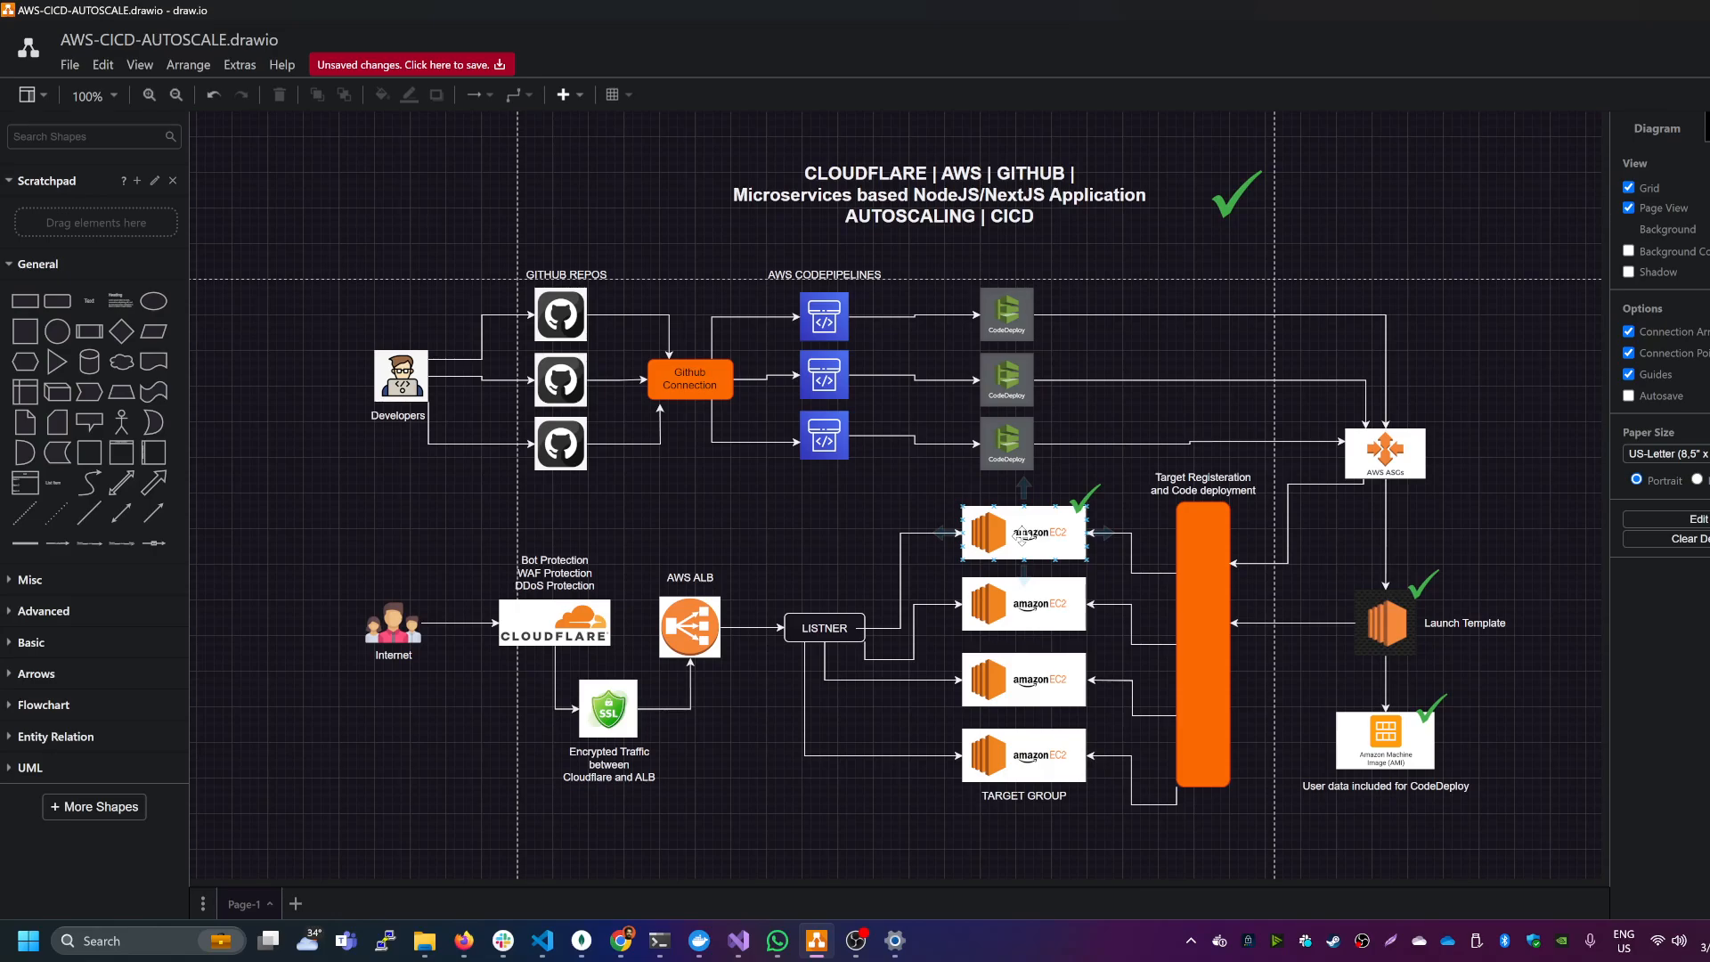